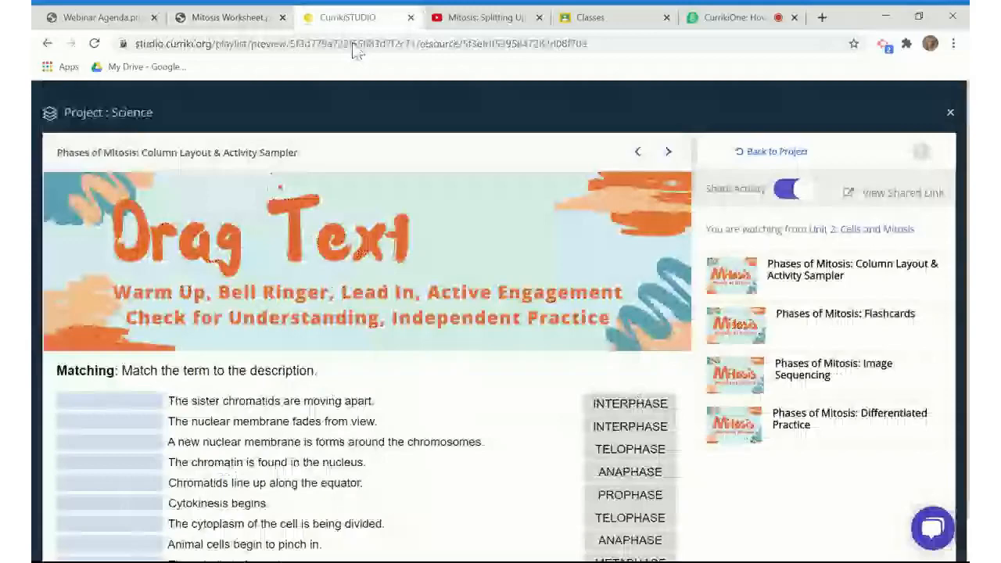
Review the Drag Text matching exercise and the start of the Fill in the Blanks section in the Phases of Mitosis activity.
scroll(368, 348, down, 4)
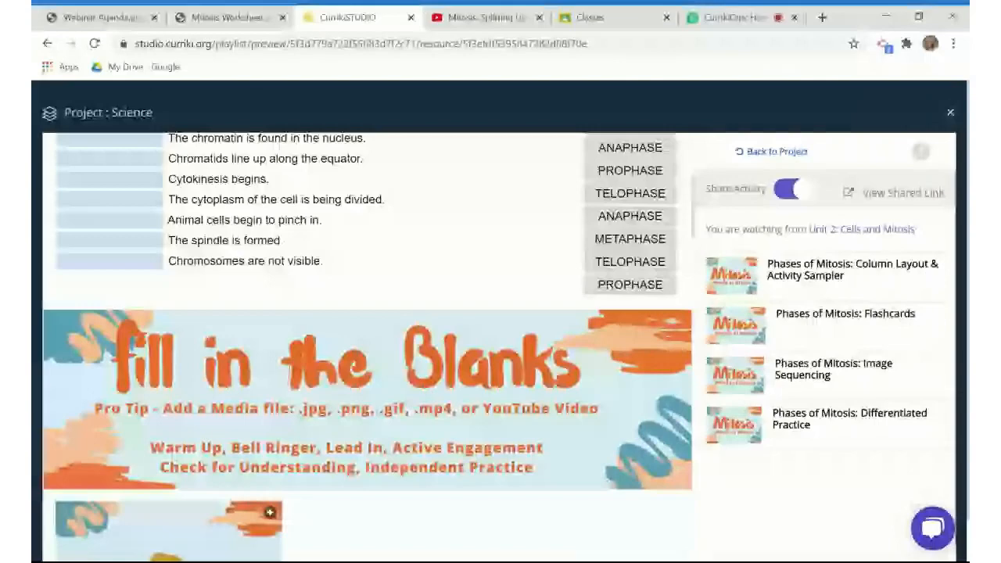
scroll(368, 348, down, 1)
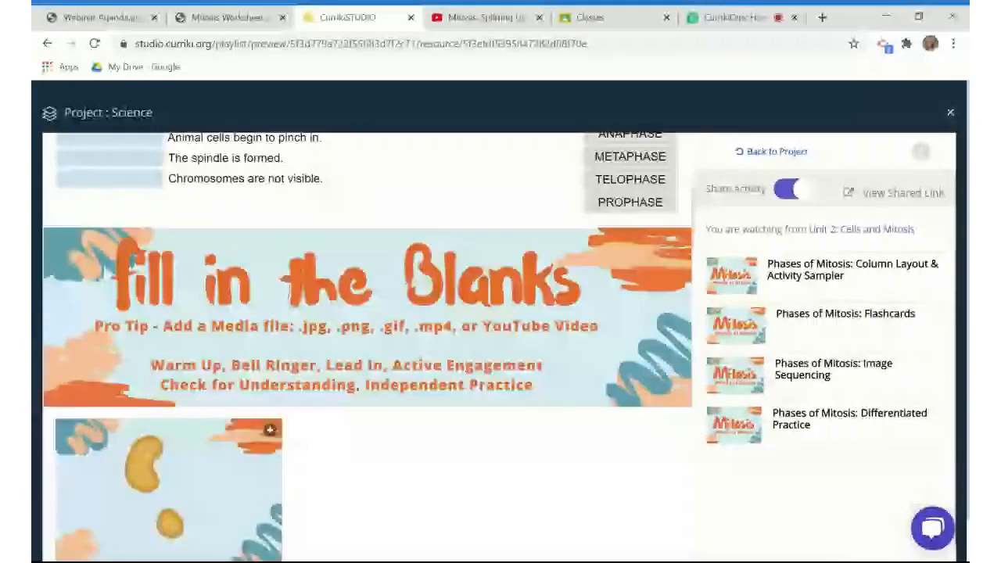
scroll(368, 348, down, 1)
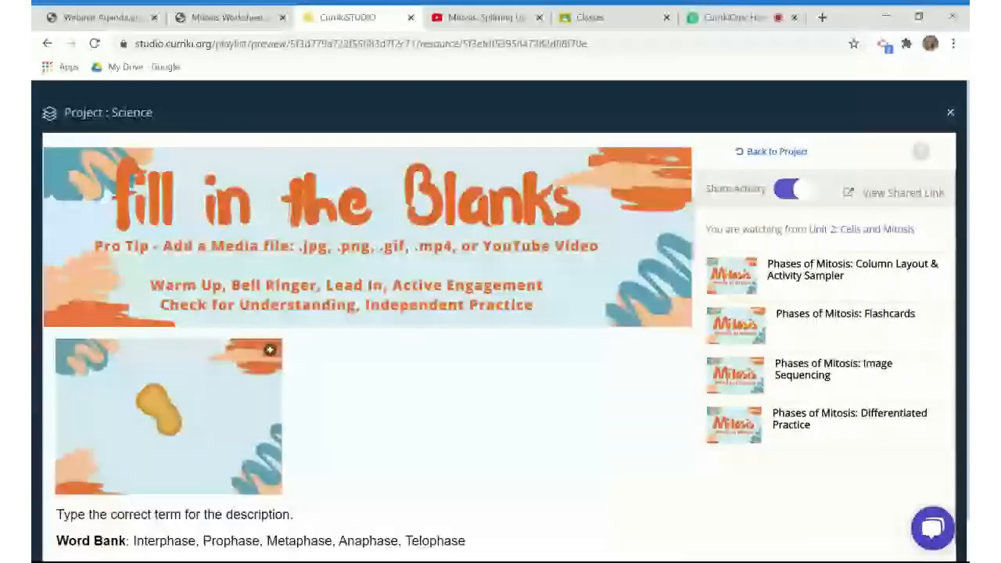
scroll(368, 348, up, 1)
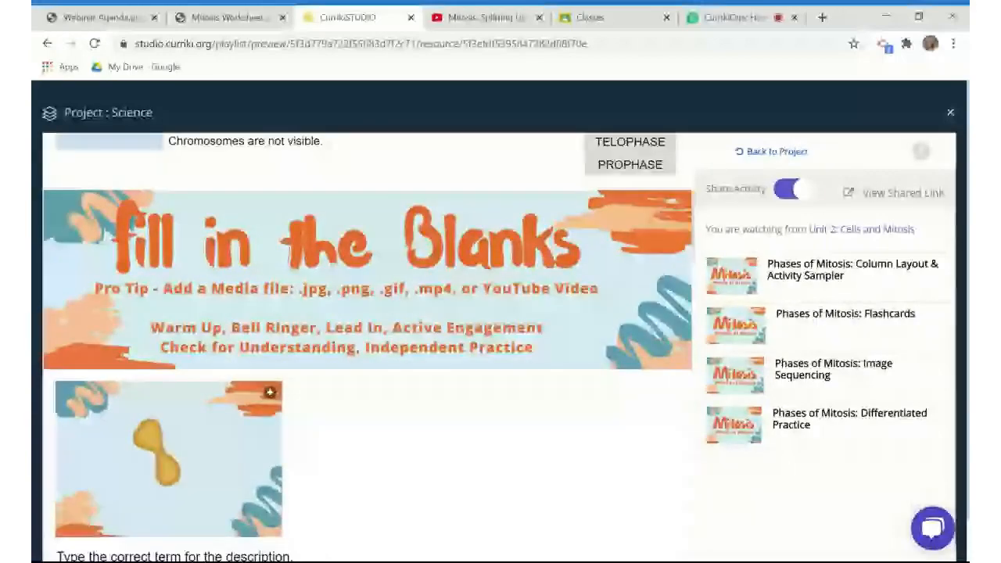
scroll(368, 348, up, 2)
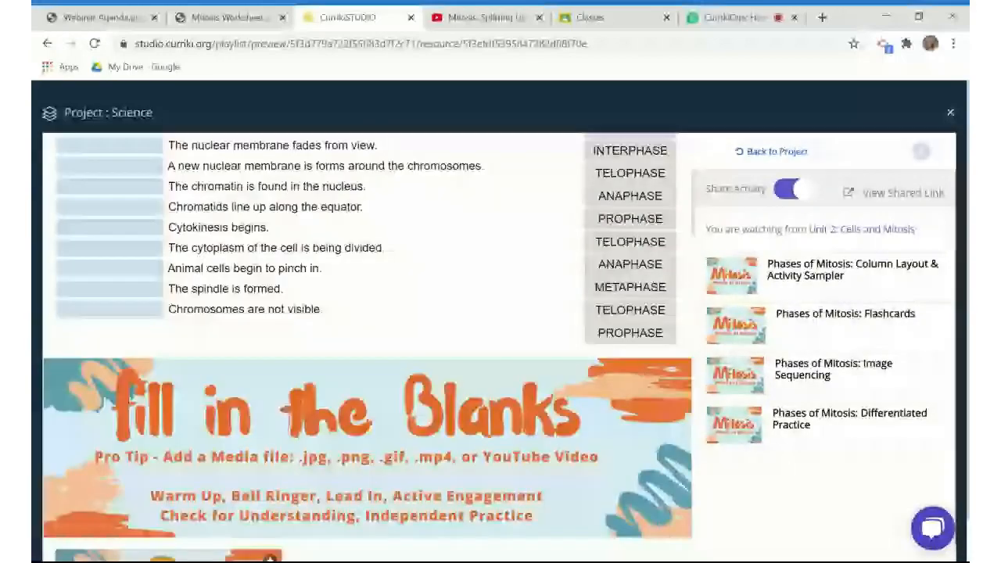
scroll(263, 410, up, 3)
scroll(263, 408, up, 1)
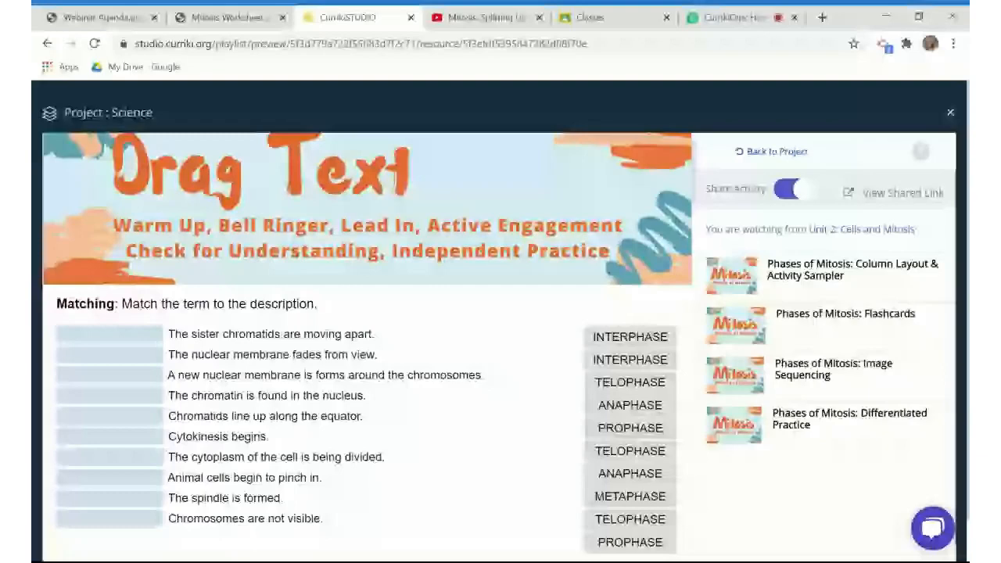
Compare the matching instruction and first description in the Mitosis Worksheet PDF with those in the Drag Text exercise, highlighting the corresponding text.
click(195, 19)
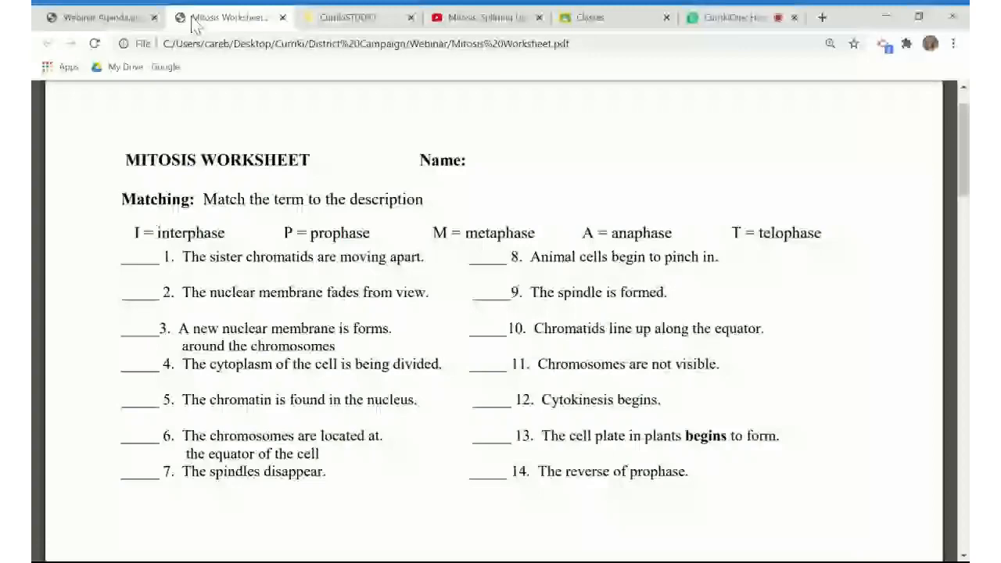
drag(426, 200, 123, 200)
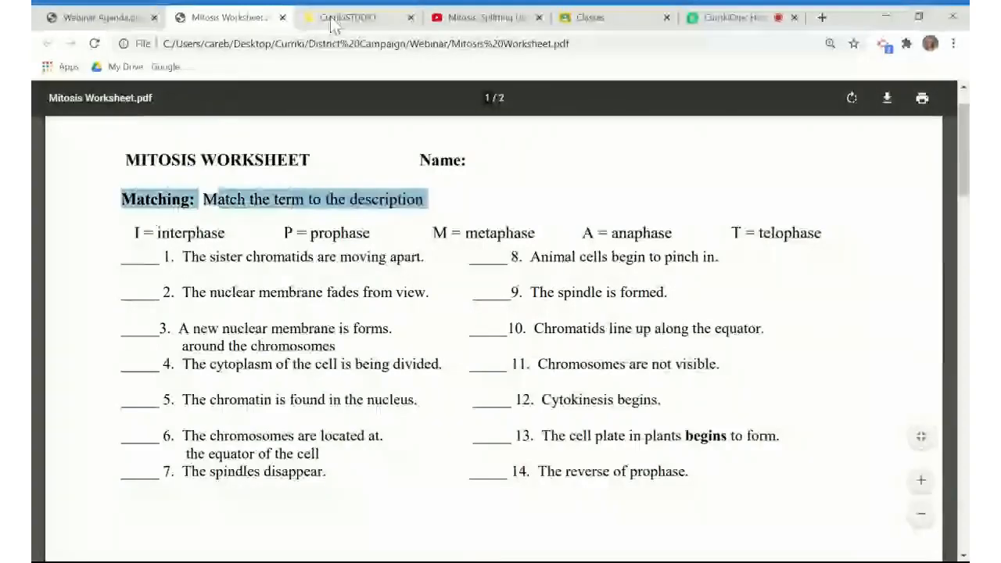
click(337, 19)
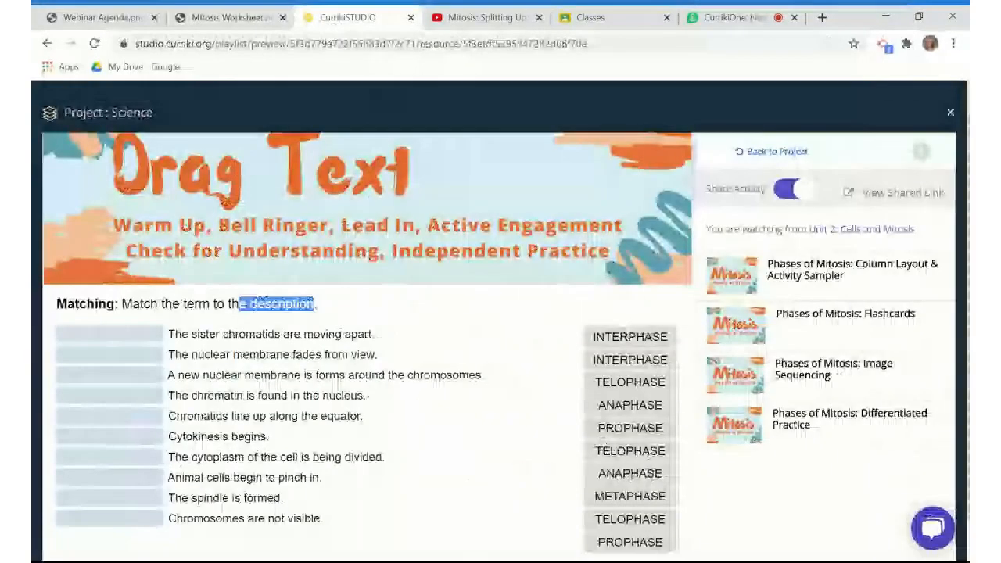
drag(239, 307, 59, 316)
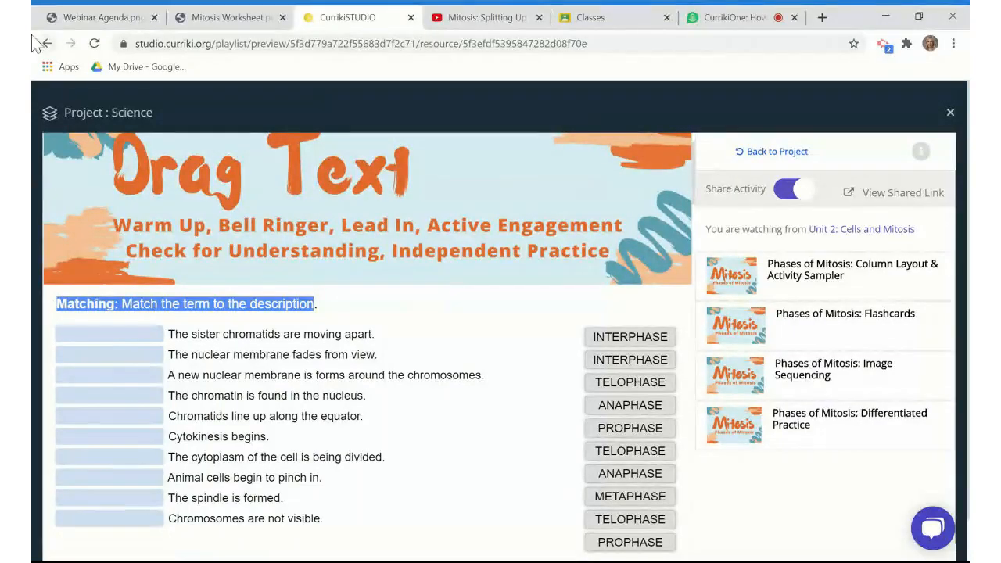
click(204, 17)
drag(427, 257, 164, 257)
click(348, 17)
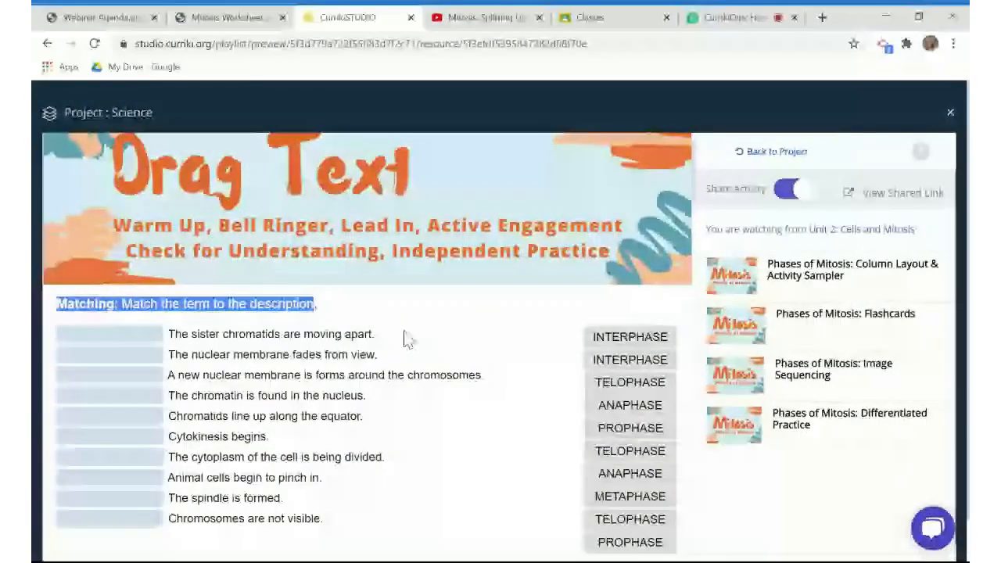
drag(374, 334, 173, 335)
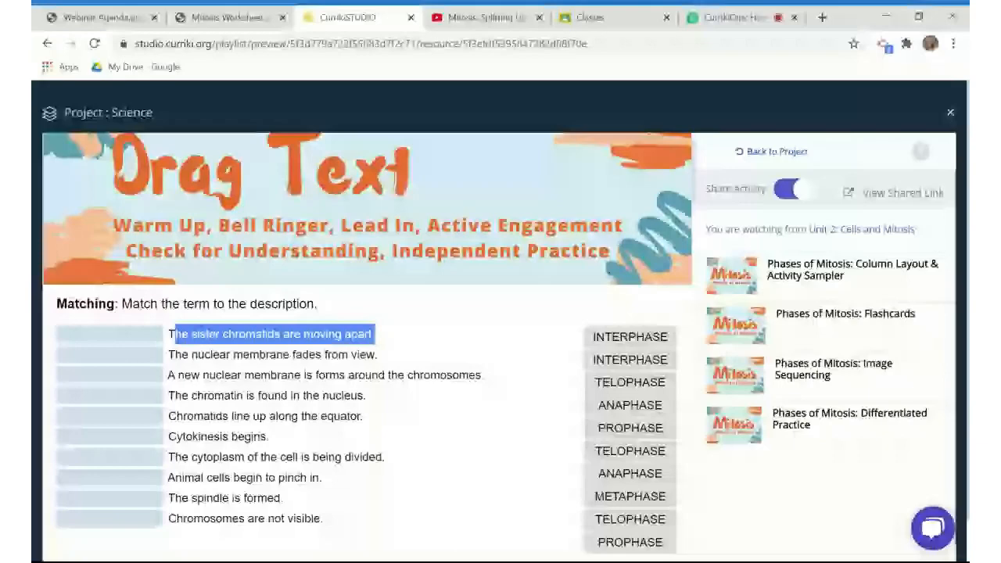
Assign ANAPHASE to the sister chromatids and cytokinesis descriptions, and INTERPHASE to the chromatin and fading nuclear membrane descriptions.
drag(630, 405, 86, 335)
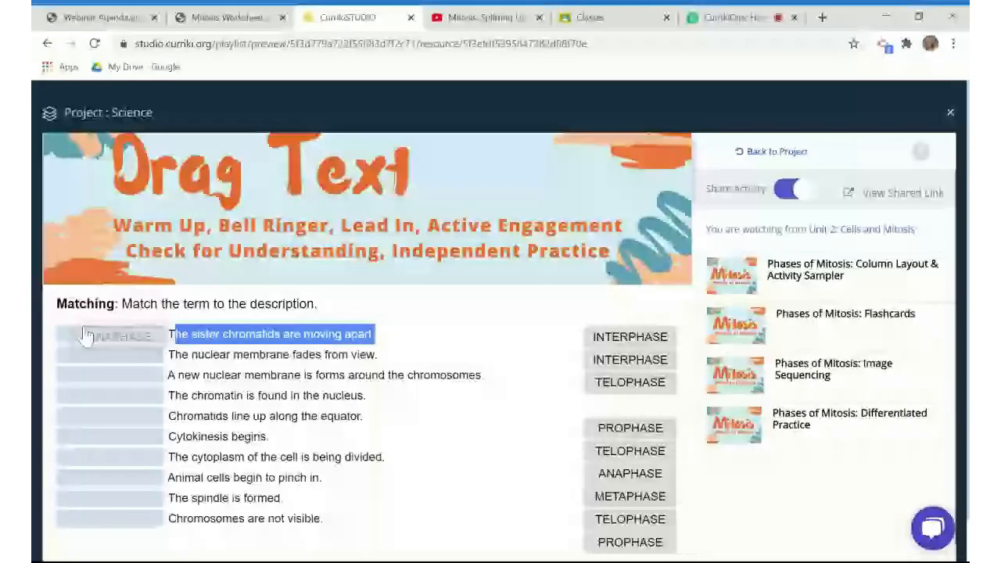
drag(630, 360, 101, 395)
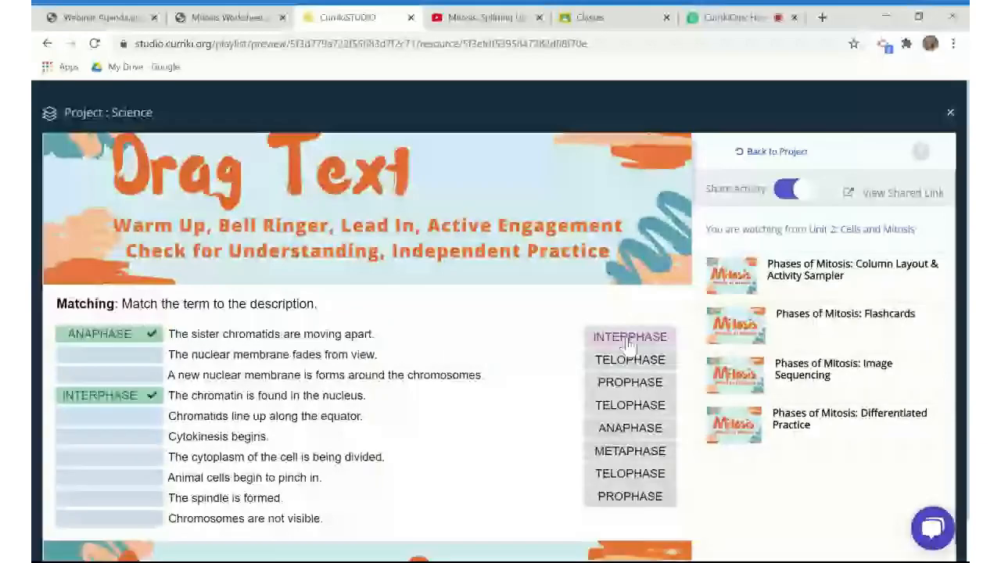
drag(630, 343, 99, 356)
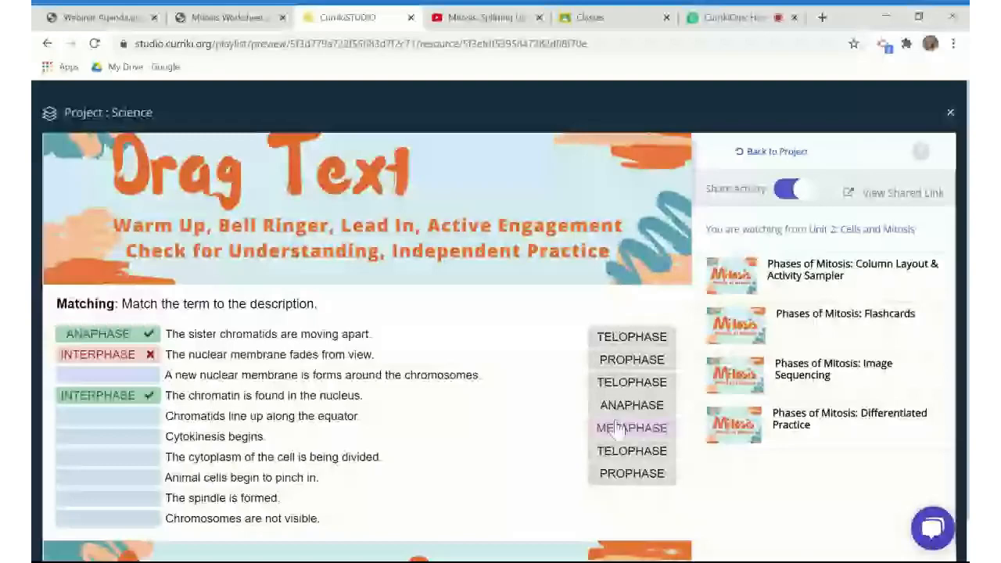
drag(616, 411, 557, 427)
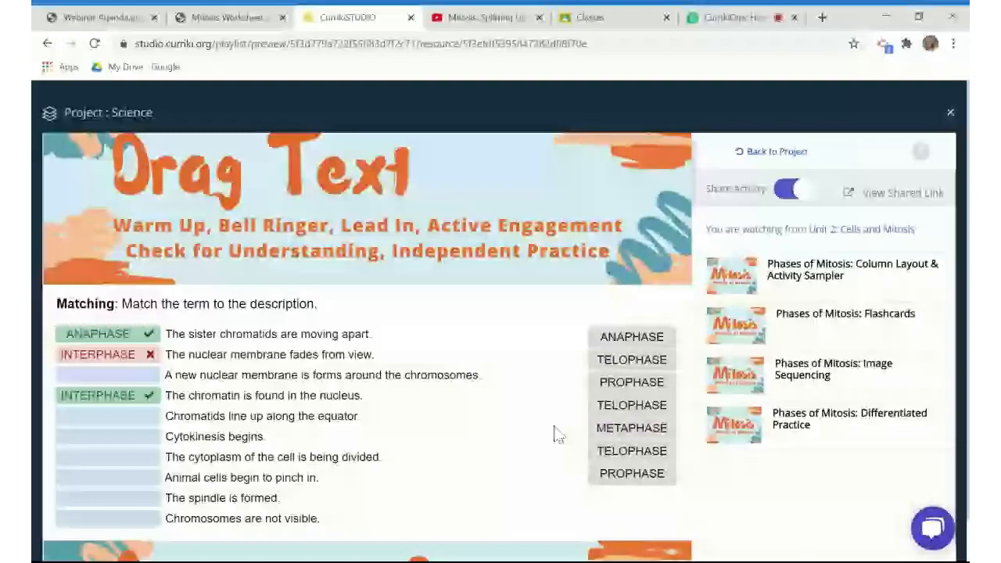
drag(632, 337, 107, 437)
Enlarge the animated image in the Fill in the Blanks section, and shrink it back to its small size.
scroll(350, 452, down, 2)
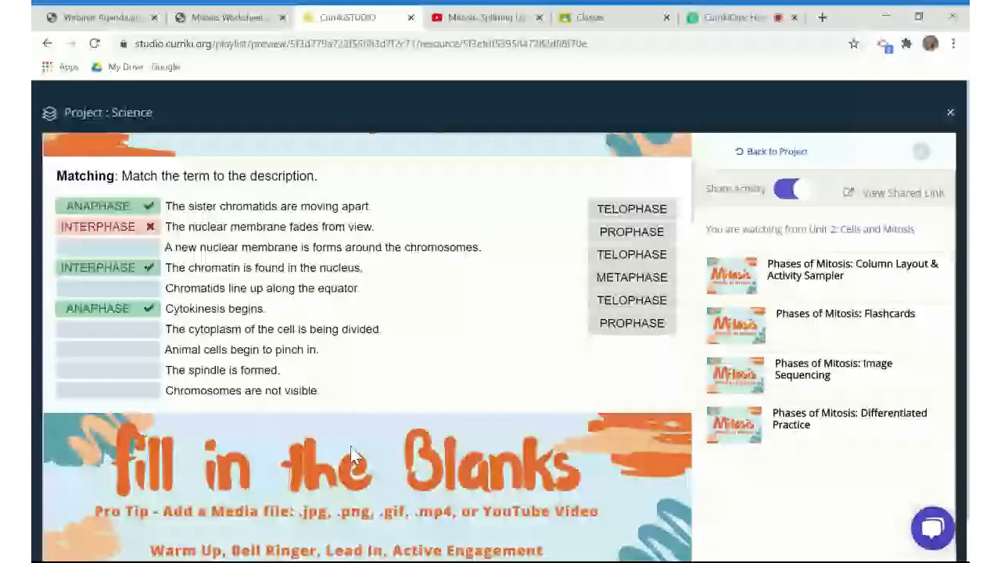
scroll(352, 453, down, 1)
scroll(368, 348, down, 1)
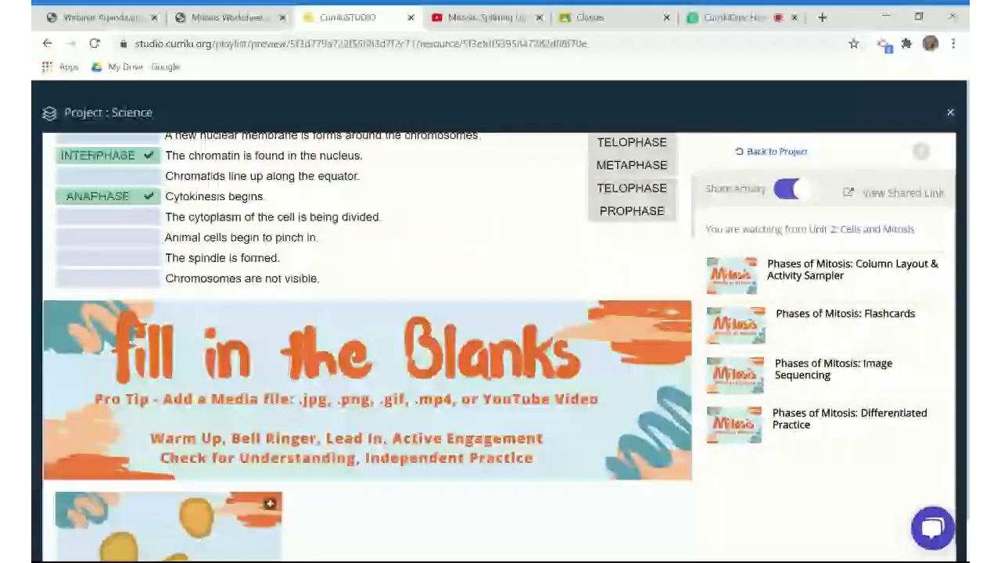
scroll(368, 348, down, 3)
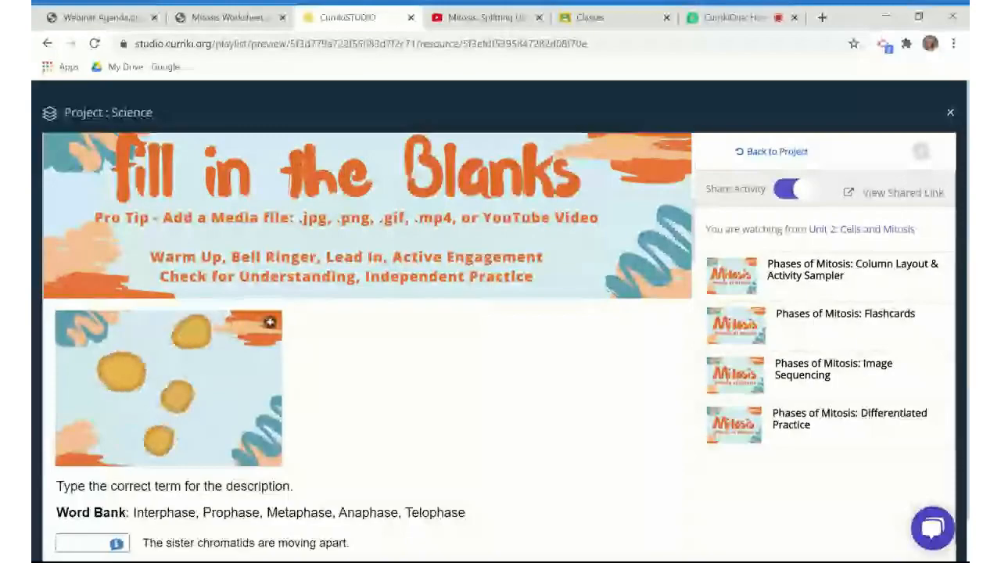
scroll(367, 347, down, 1)
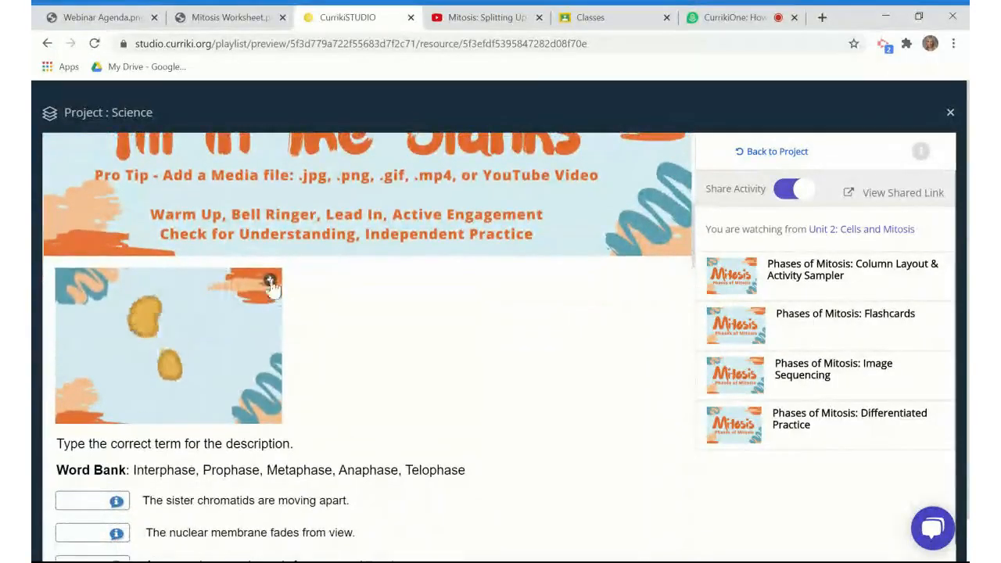
click(269, 280)
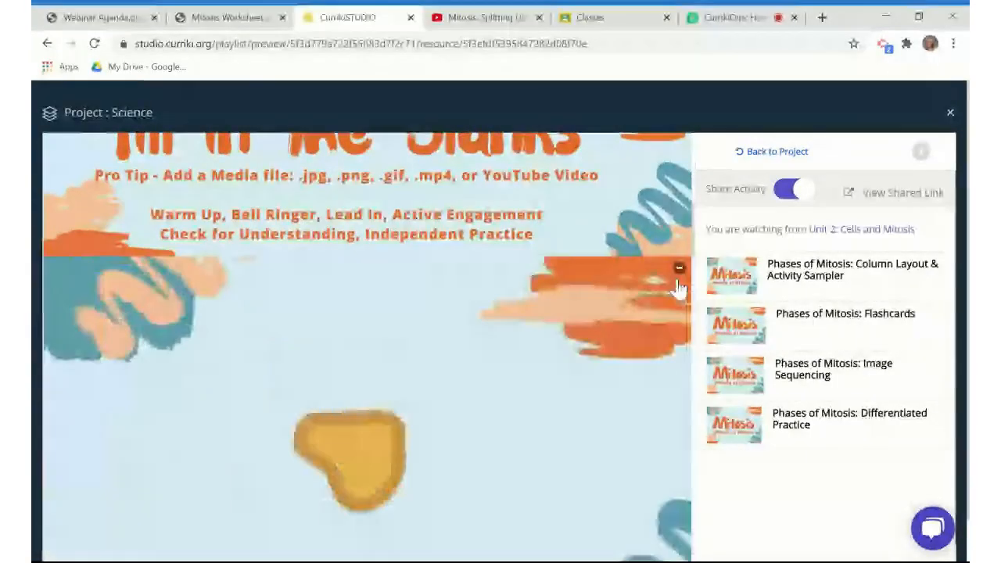
click(679, 268)
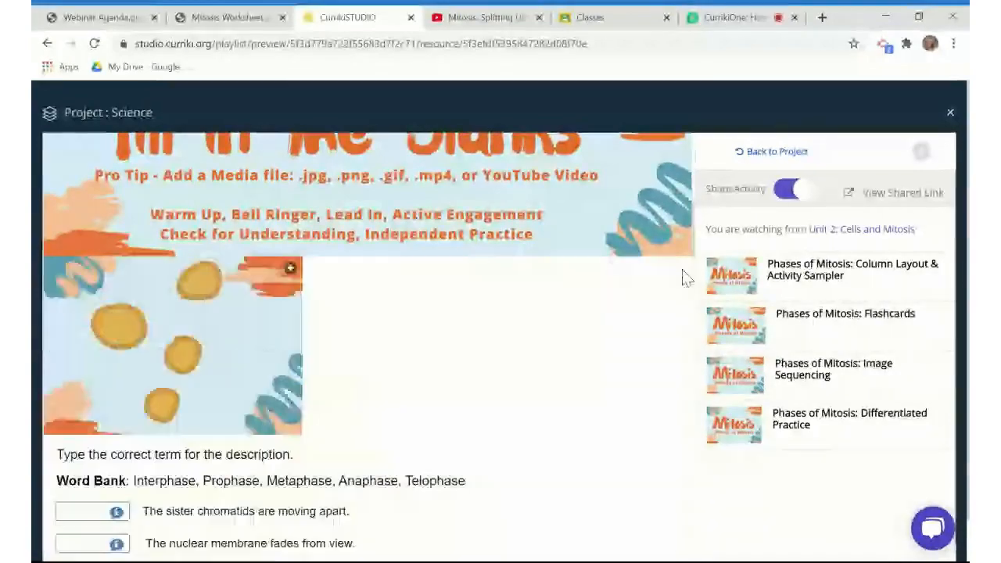
Highlight the Word Bank line and show the hint for the first blank, about the sister chromatids.
scroll(481, 371, down, 2)
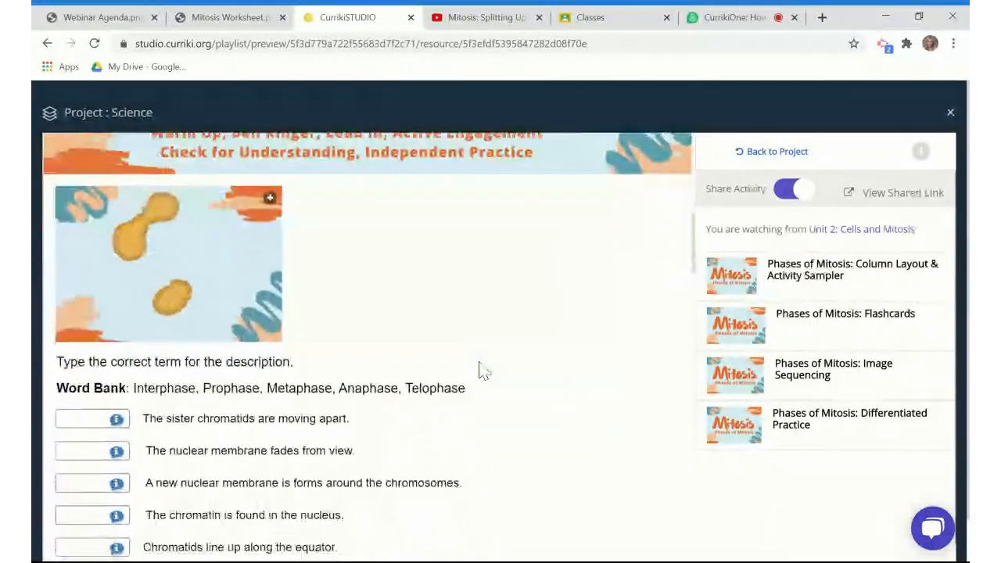
scroll(481, 372, down, 1)
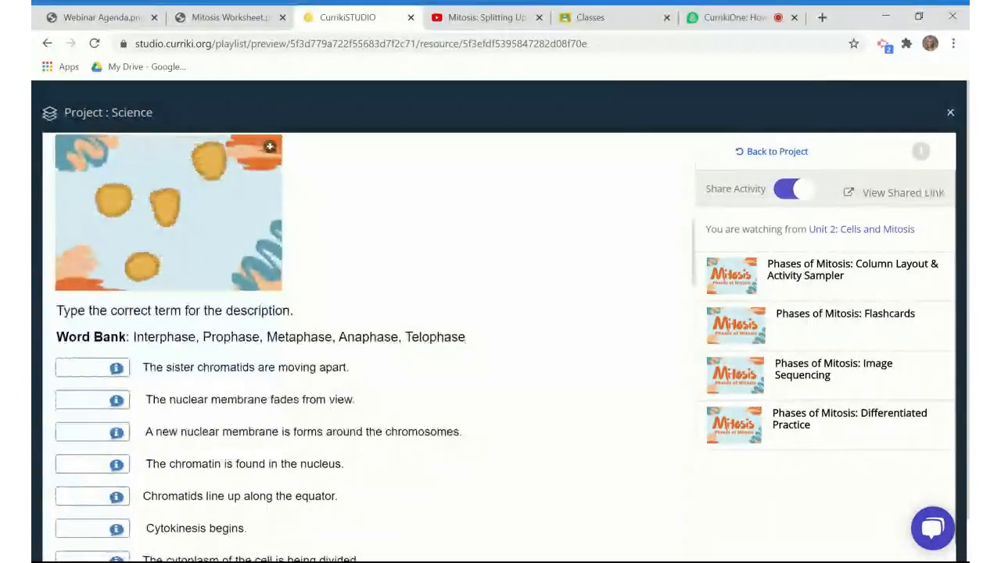
scroll(481, 371, down, 1)
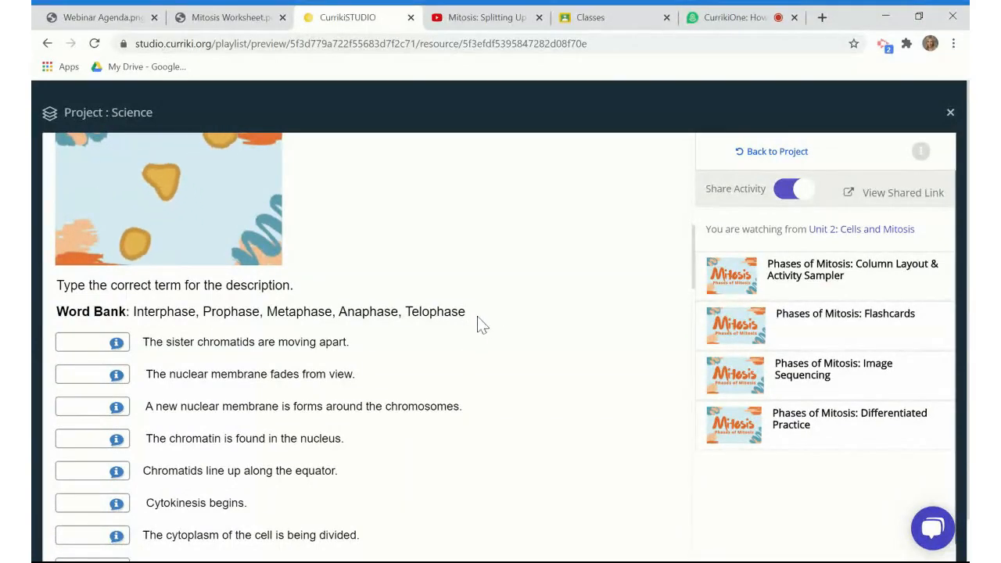
drag(470, 314, 56, 312)
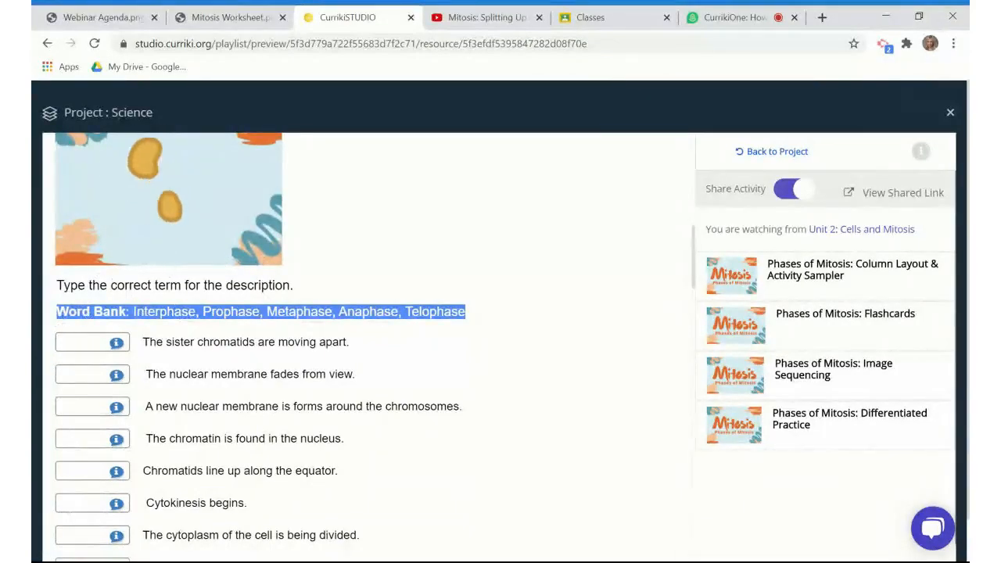
click(117, 345)
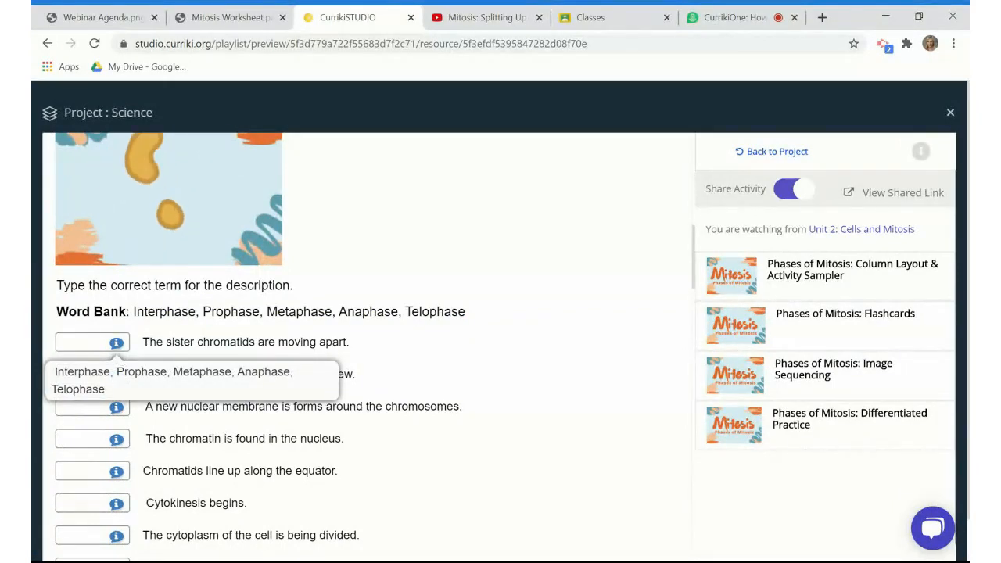
Fill the first three blanks with Anaphase, Prophase and Telophase.
click(82, 343)
text(A)
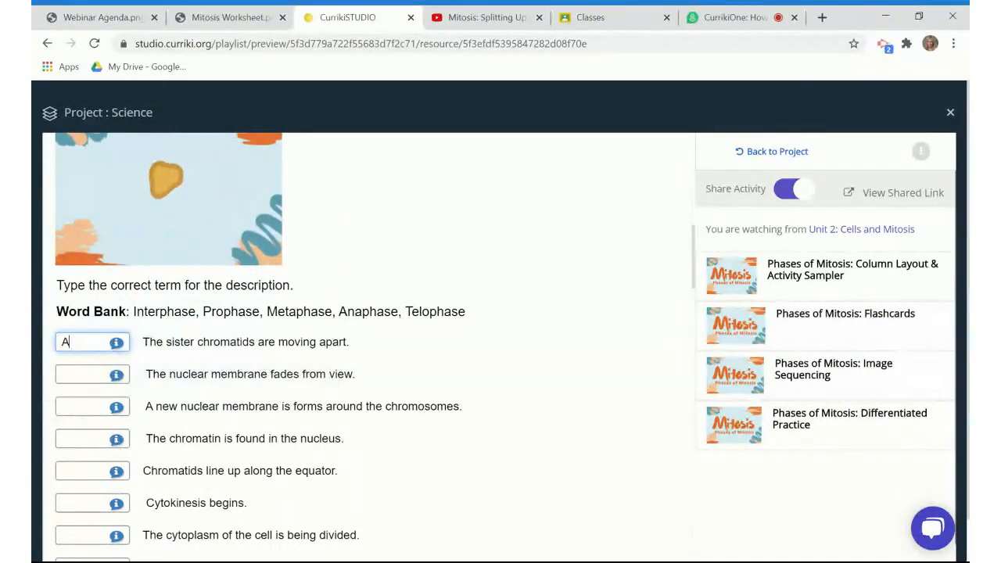
text(naphase)
key(Tab)
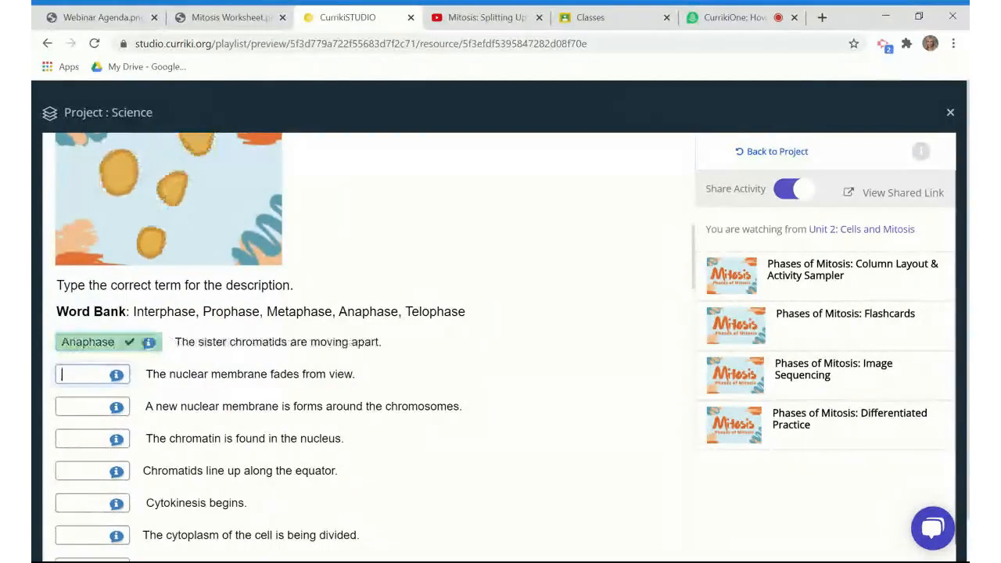
text(Prophase)
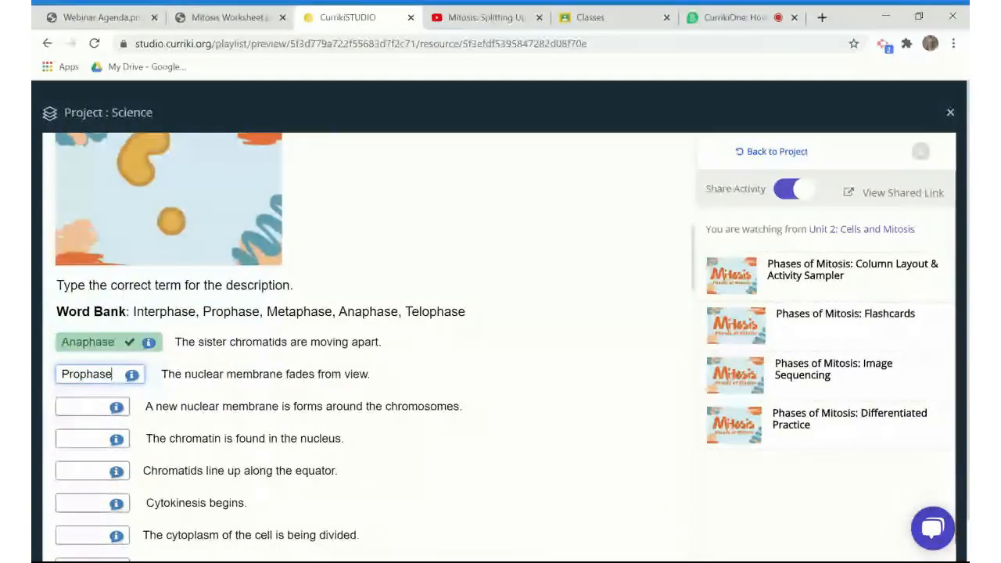
key(Tab)
text(Telophase)
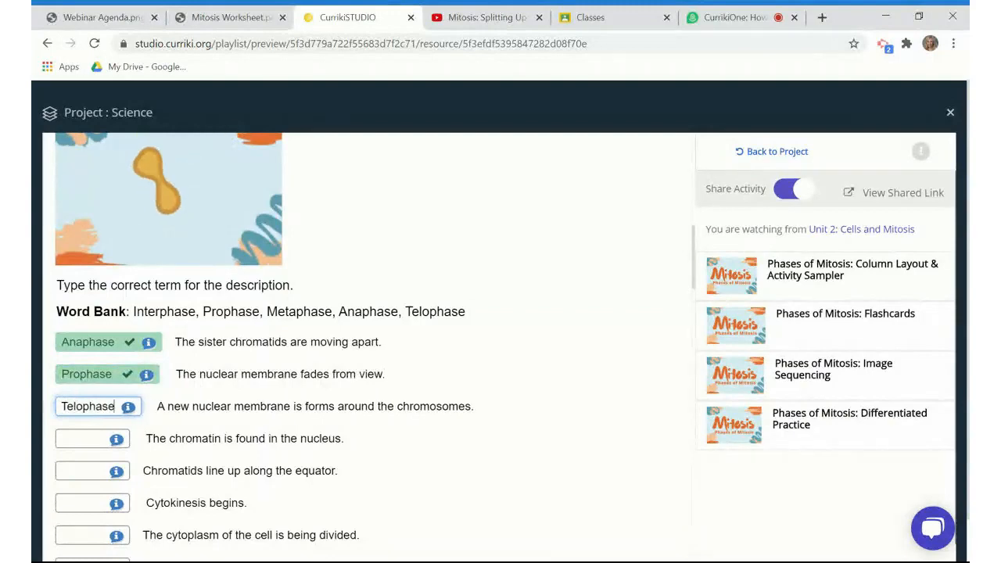
key(Tab)
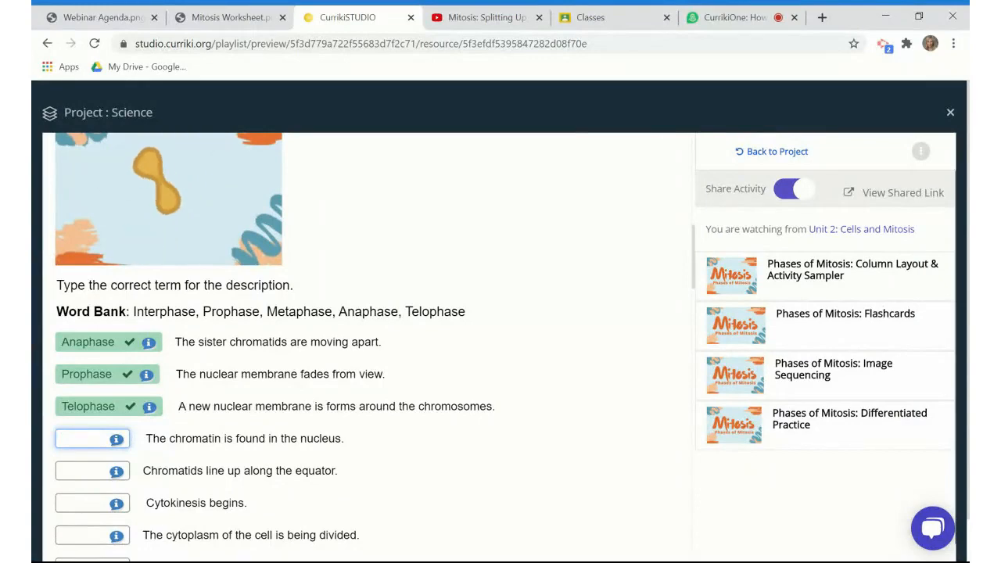
View the Drag and Drop section with the PDF snippet style matching exercise.
scroll(420, 402, down, 4)
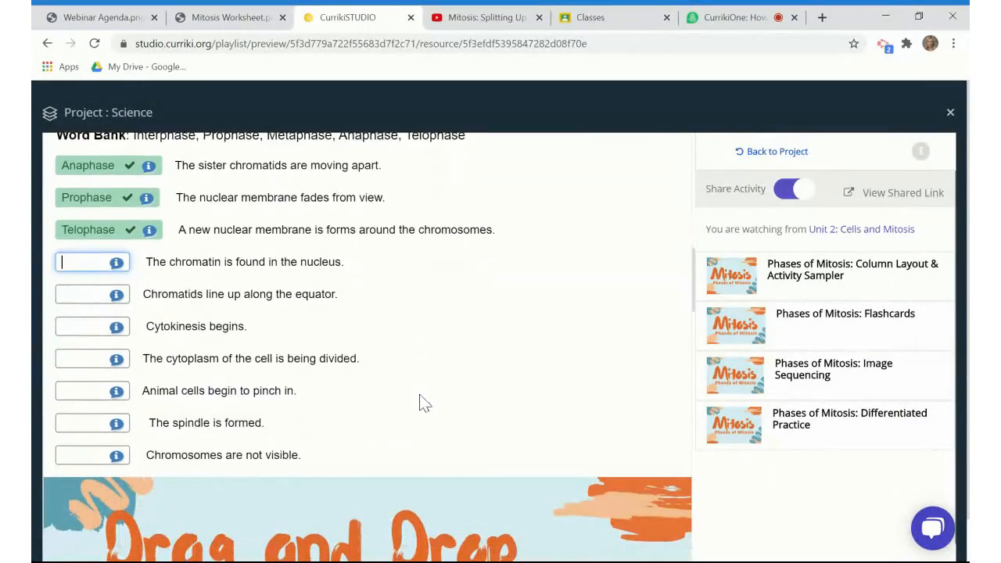
scroll(420, 402, down, 2)
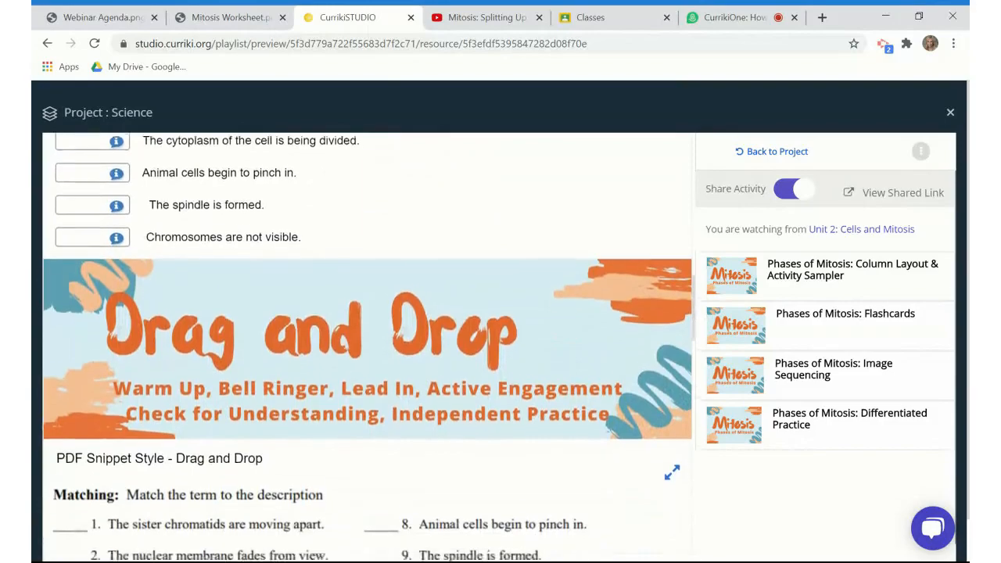
scroll(368, 347, down, 1)
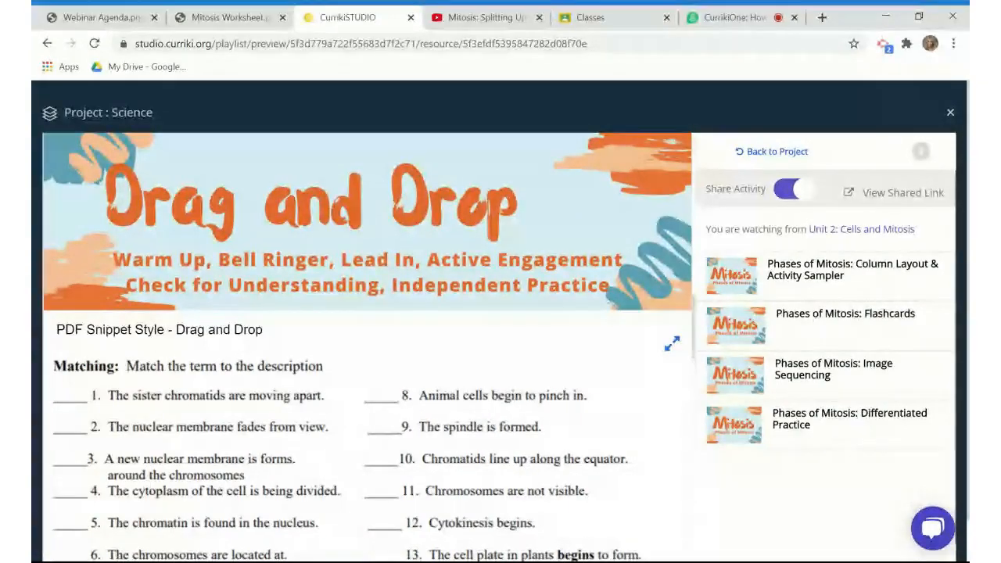
Compare the PDF Snippet Style matching exercise with the Matching section of the original Mitosis Worksheet PDF.
scroll(368, 344, down, 1)
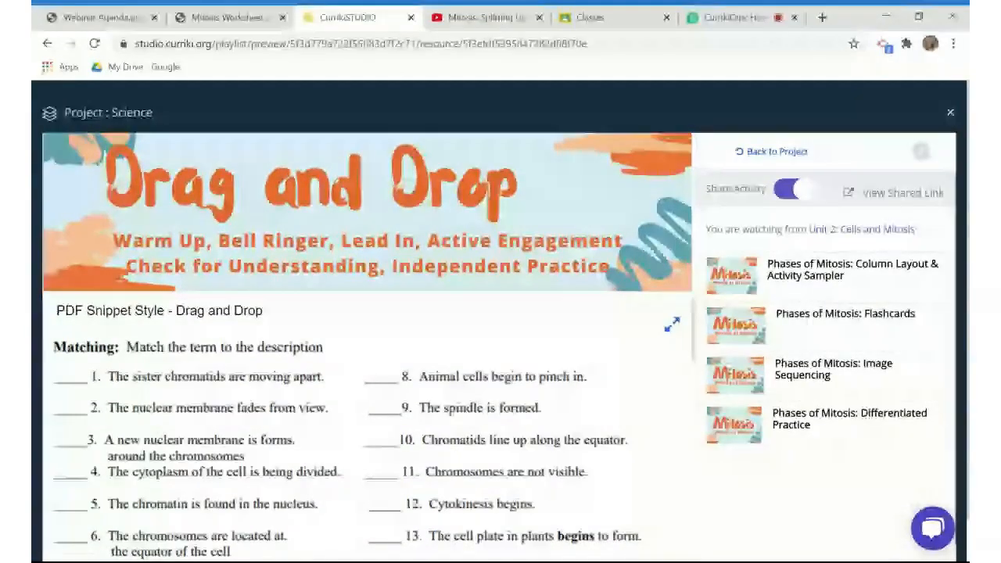
scroll(367, 344, down, 4)
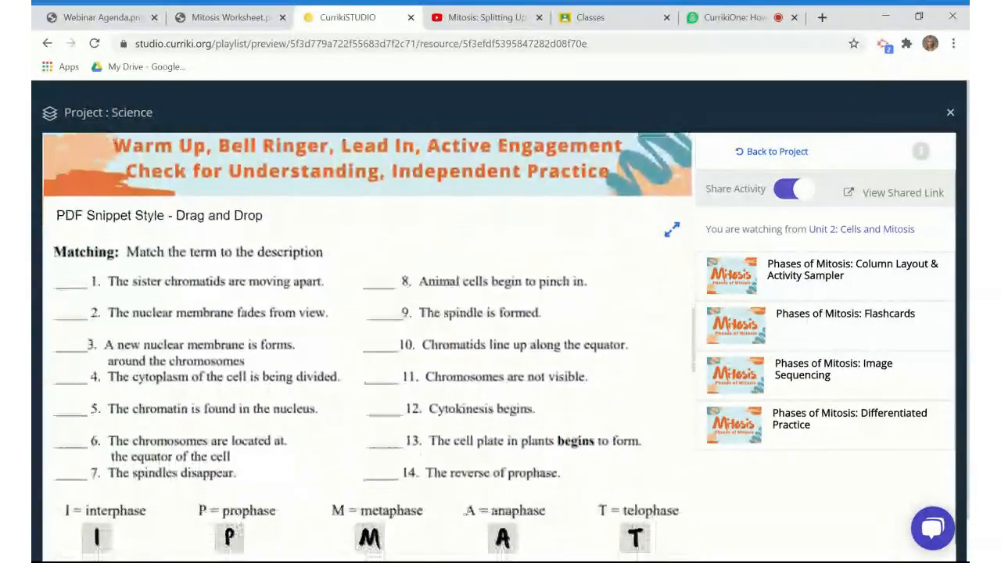
click(227, 17)
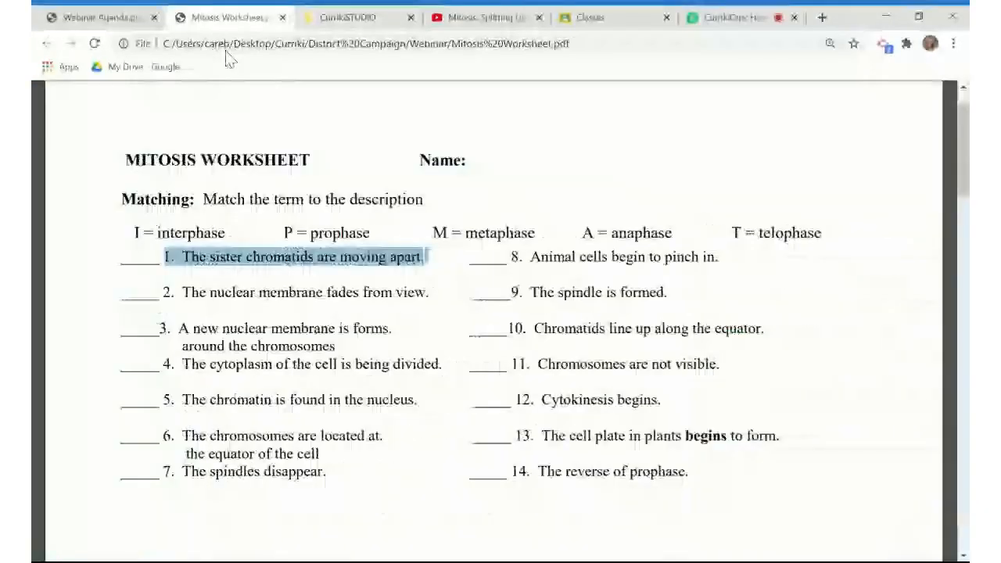
scroll(501, 336, down, 2)
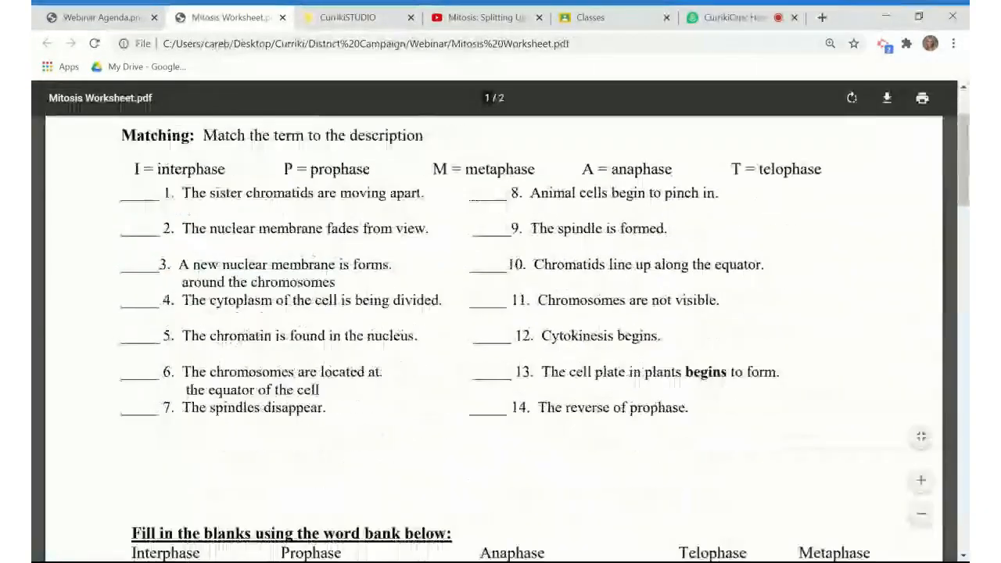
scroll(500, 336, up, 3)
click(341, 17)
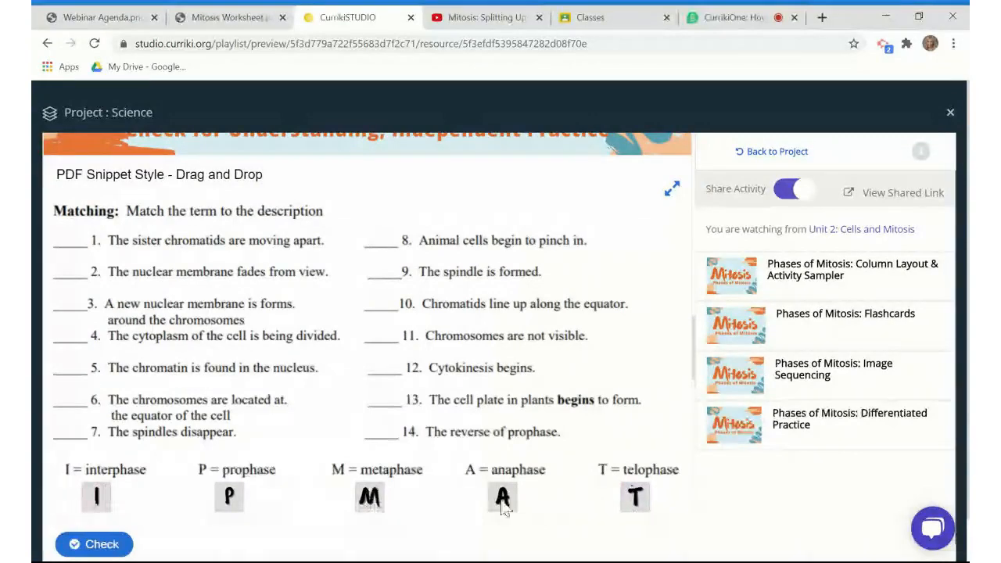
Place A on statement 1, P on 2, T on 3, 4 and 8, and I on 5 in the PDF snippet matching exercise.
drag(517, 510, 70, 236)
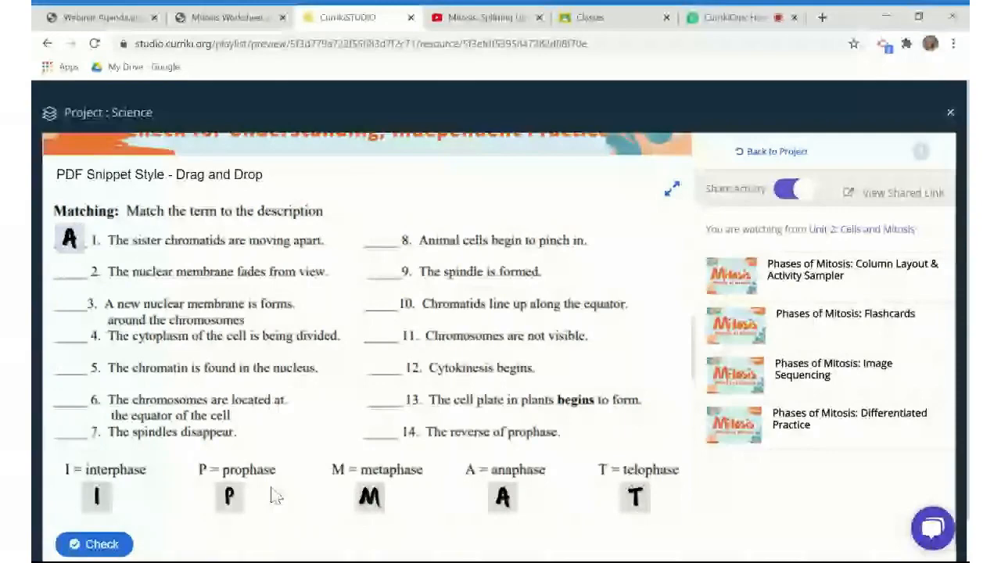
drag(230, 496, 70, 270)
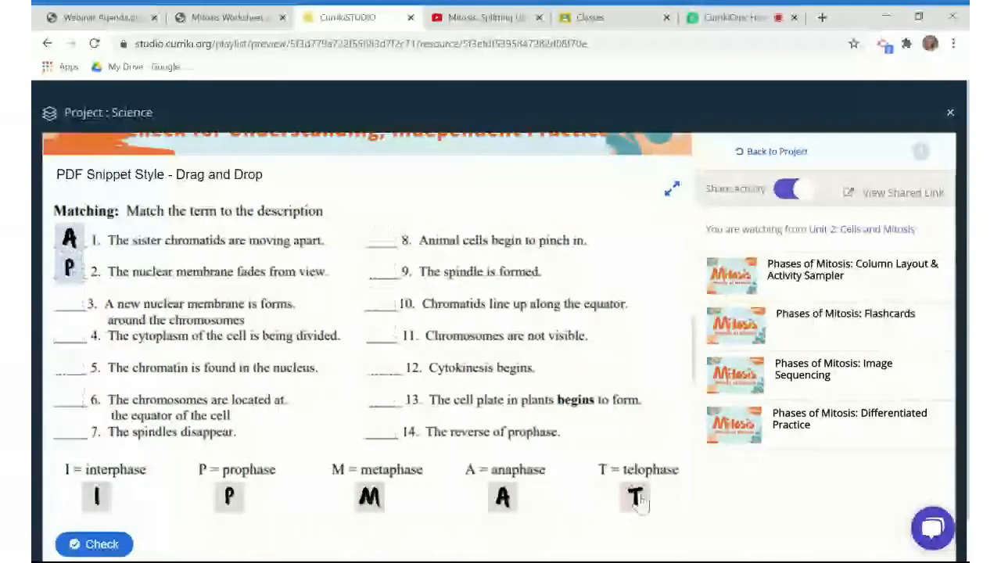
drag(640, 501, 72, 324)
drag(97, 496, 63, 331)
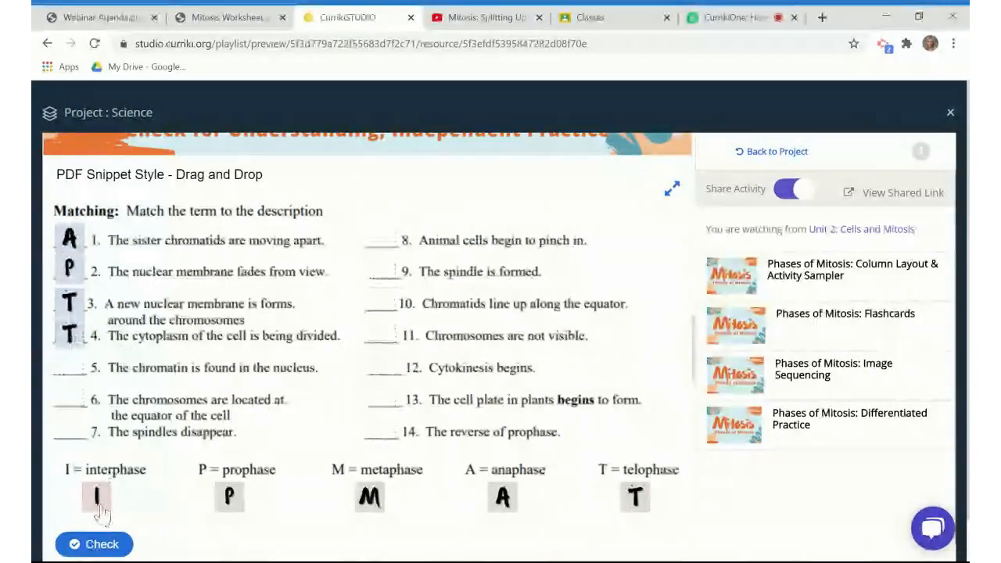
drag(97, 496, 96, 377)
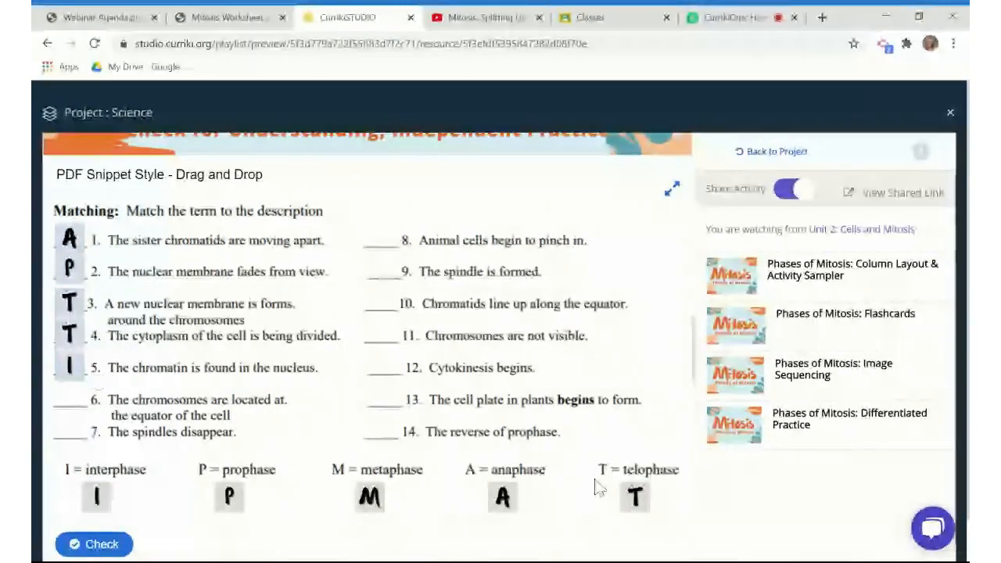
drag(633, 494, 382, 240)
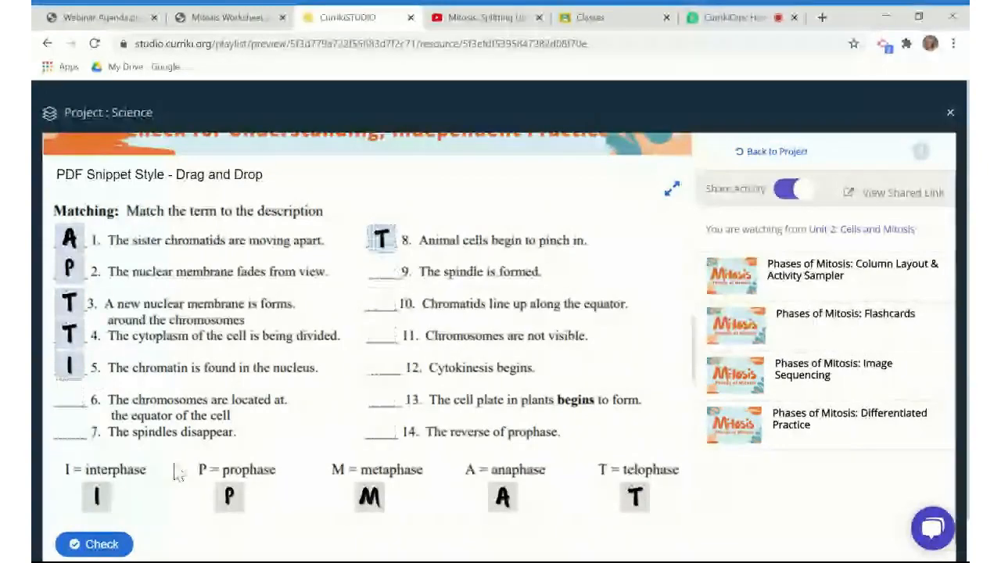
Check the PDF snippet matching answers and highlight the feedback line below the exercise.
click(92, 544)
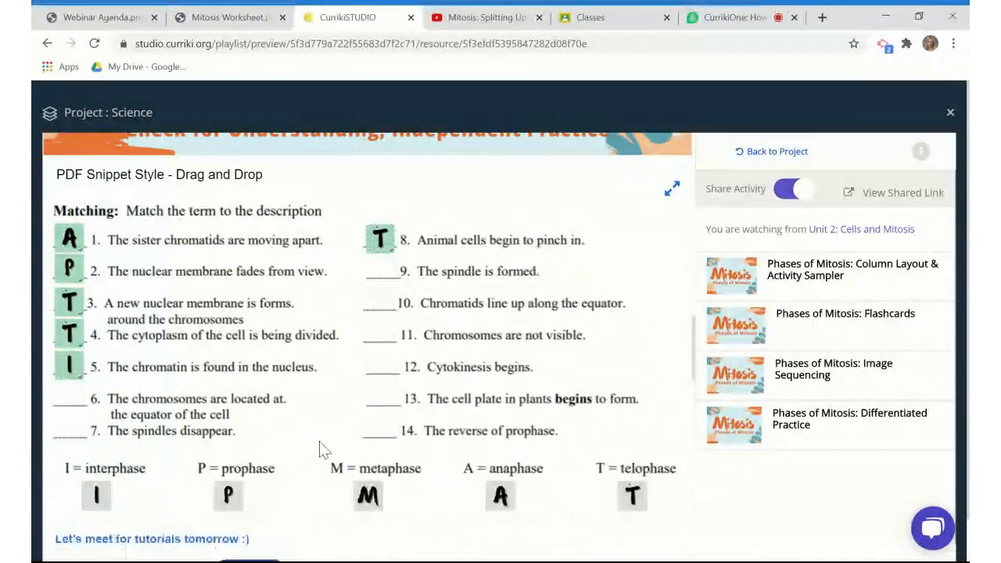
scroll(323, 450, down, 2)
drag(319, 442, 57, 442)
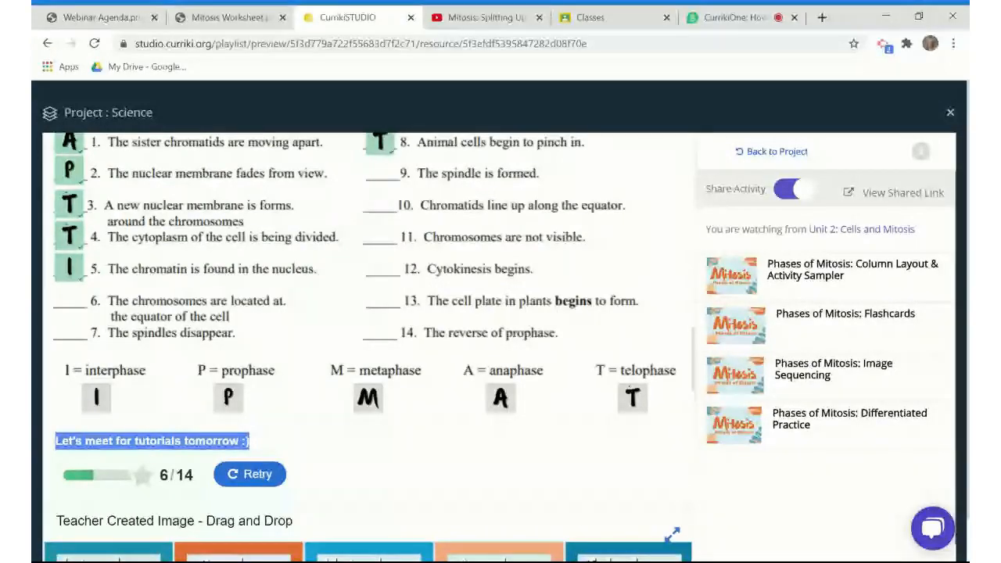
Check the answers in the Teacher Created Image drag and drop exercise.
scroll(367, 344, down, 3)
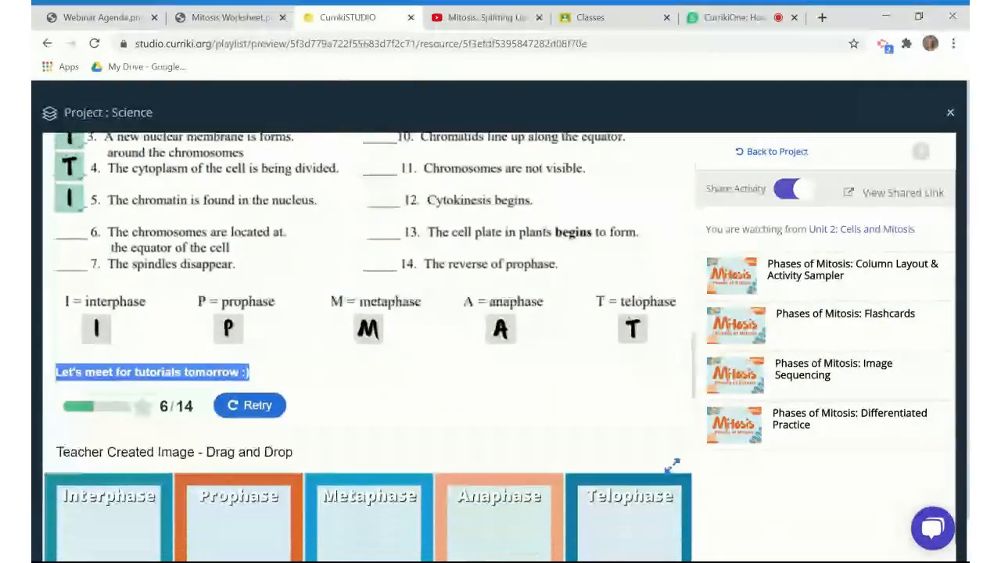
scroll(368, 345, down, 2)
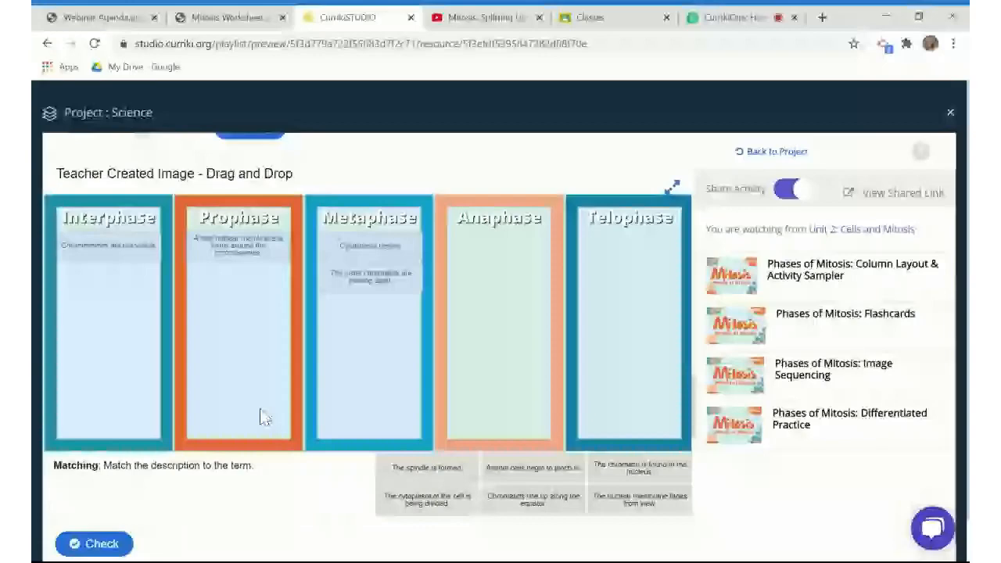
click(94, 544)
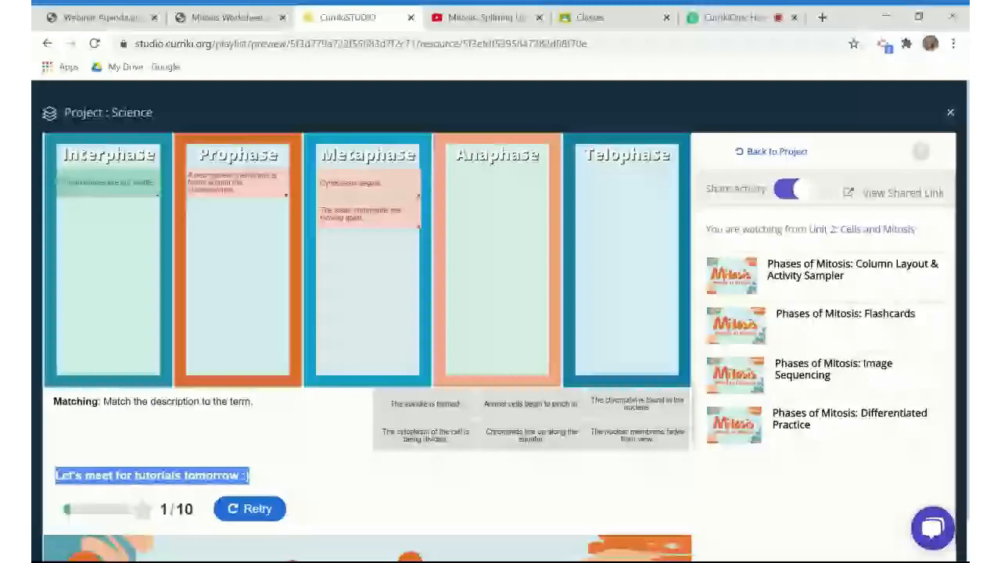
Examine the Guess the Answer section, its matching worksheet image and the answer key beneath it.
scroll(368, 312, down, 3)
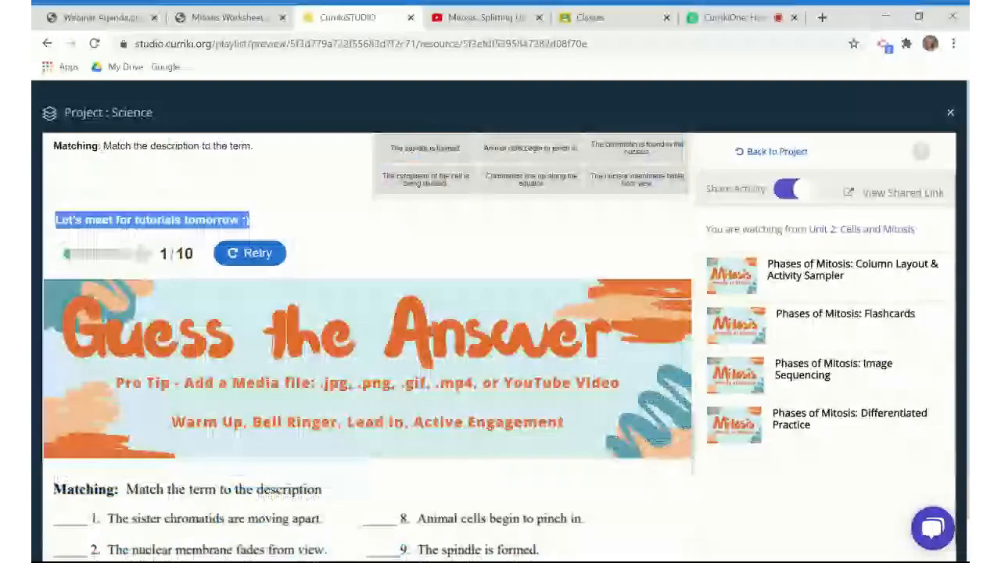
scroll(368, 344, down, 2)
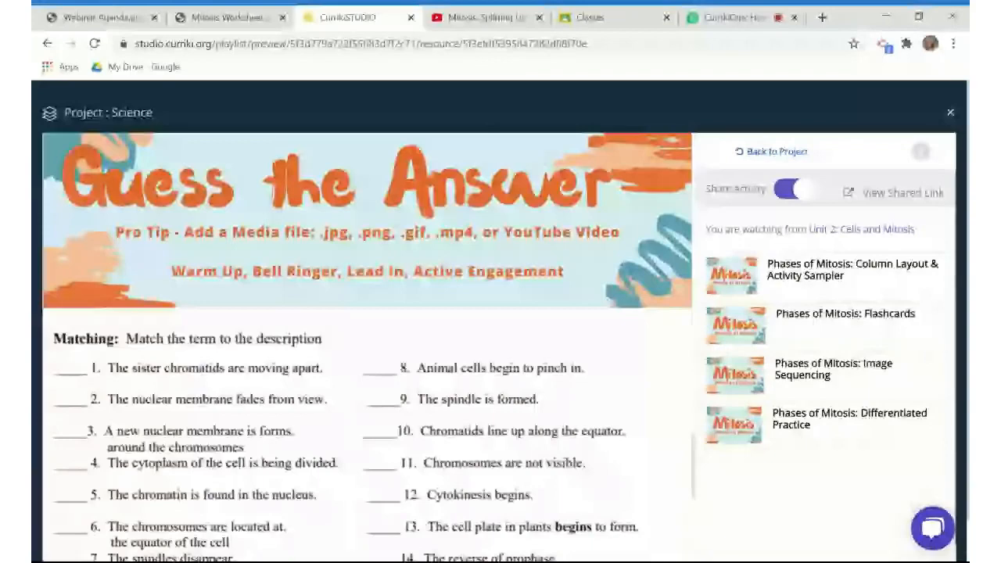
scroll(334, 420, down, 1)
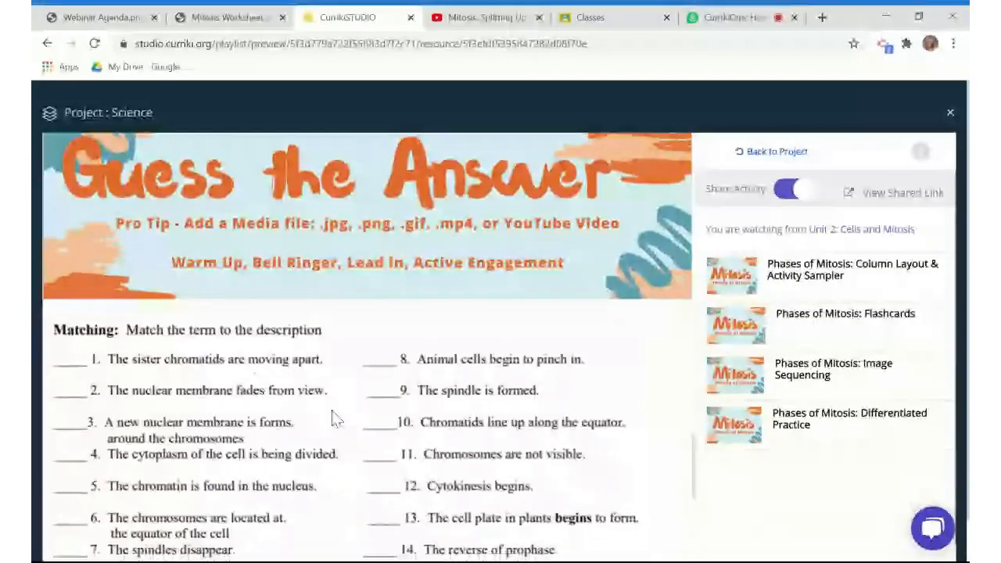
scroll(334, 419, down, 1)
scroll(334, 419, up, 1)
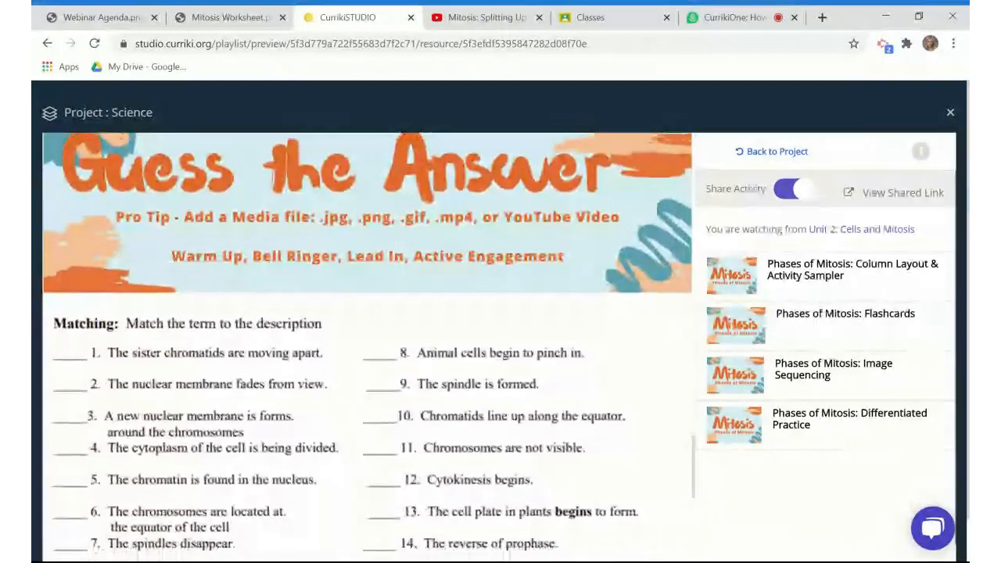
scroll(367, 347, down, 1)
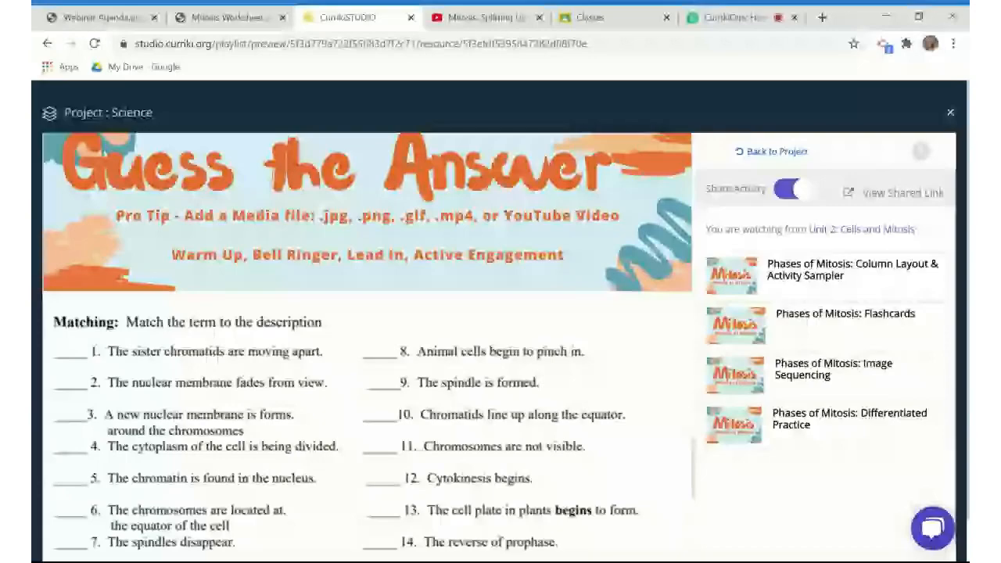
scroll(367, 344, down, 1)
scroll(368, 344, down, 1)
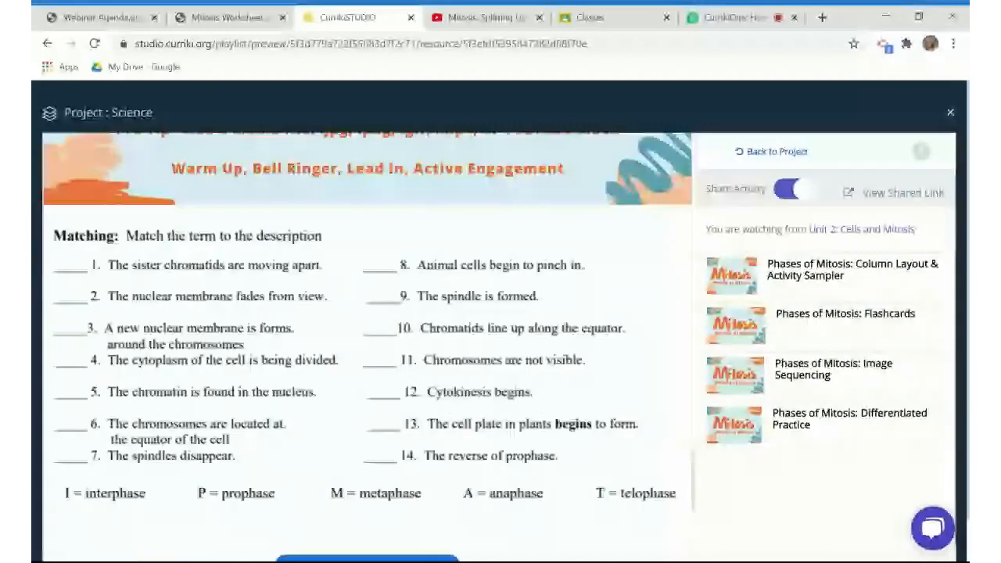
scroll(513, 457, down, 2)
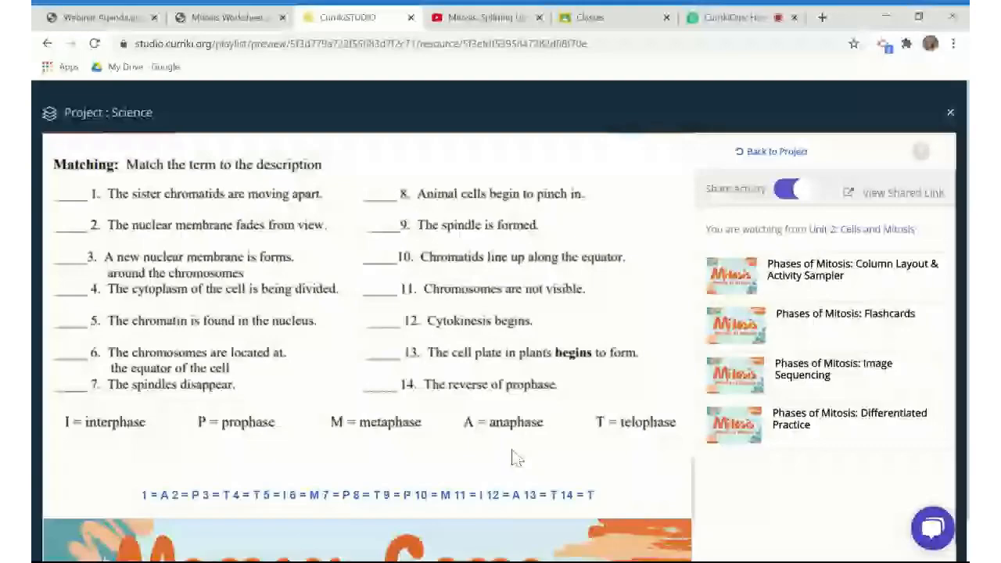
Examine the Memory Game section, from its banner tips down to the grid of face-down Mitosis cards.
scroll(512, 457, down, 2)
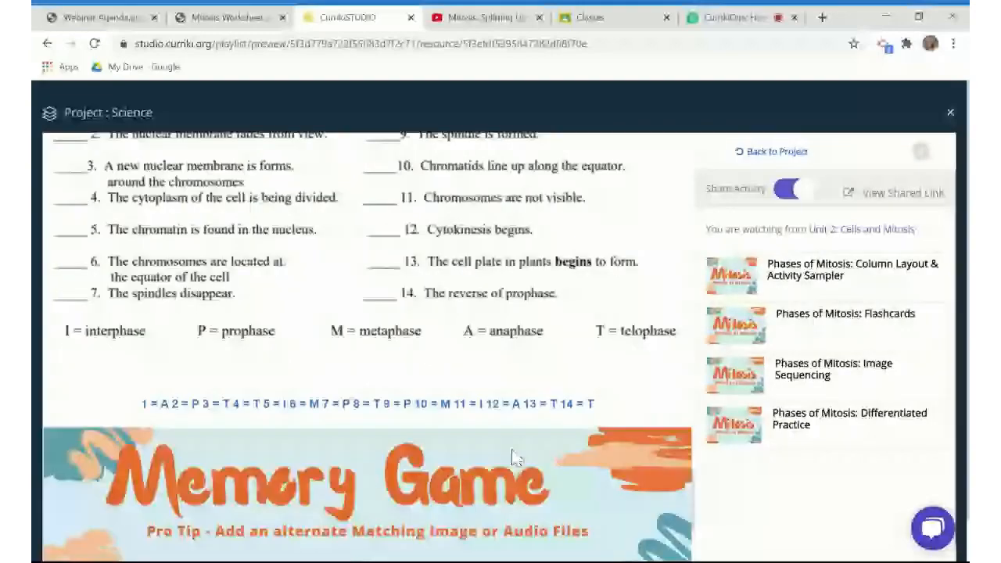
scroll(512, 458, down, 2)
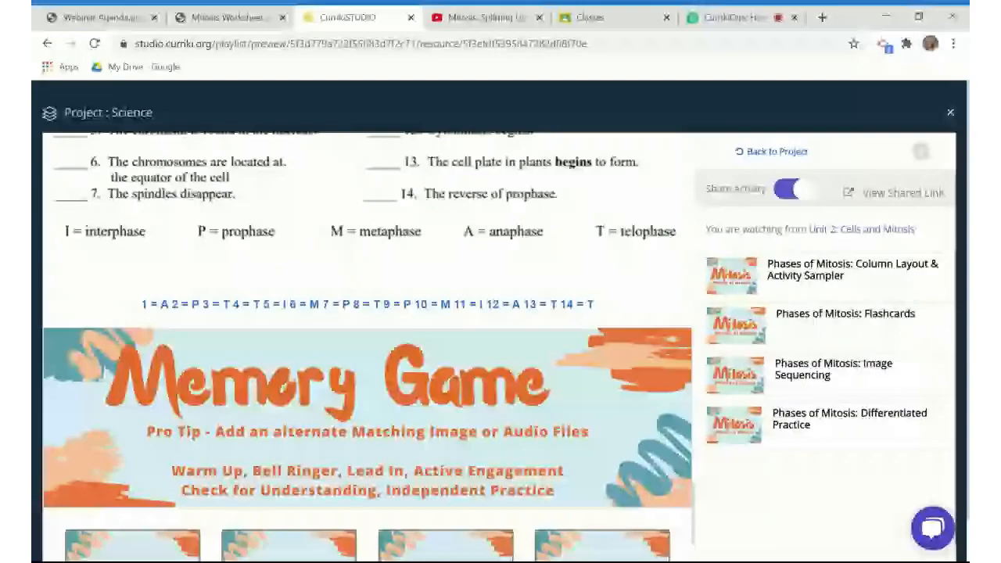
scroll(367, 426, down, 1)
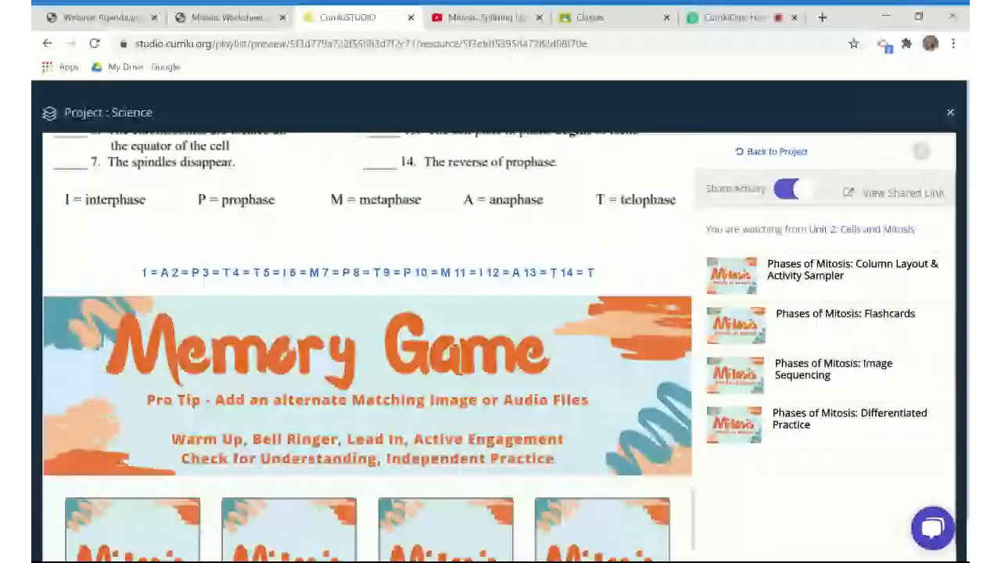
scroll(319, 281, down, 3)
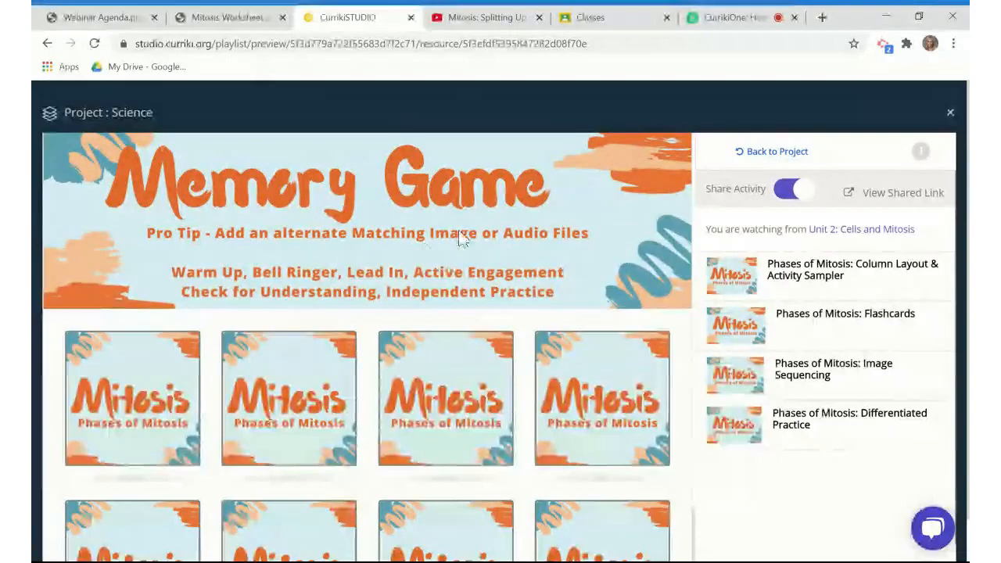
scroll(462, 239, down, 1)
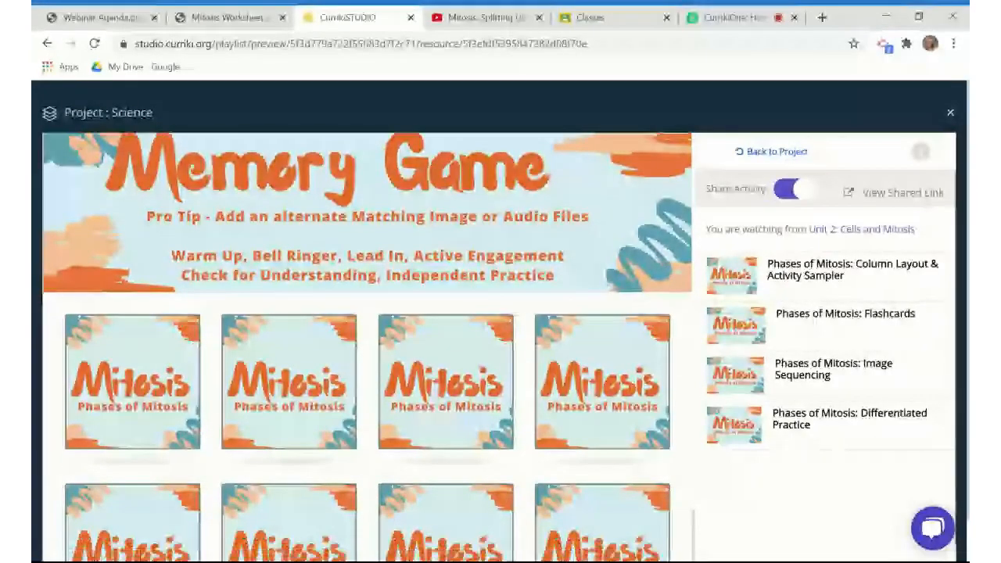
scroll(603, 258, down, 5)
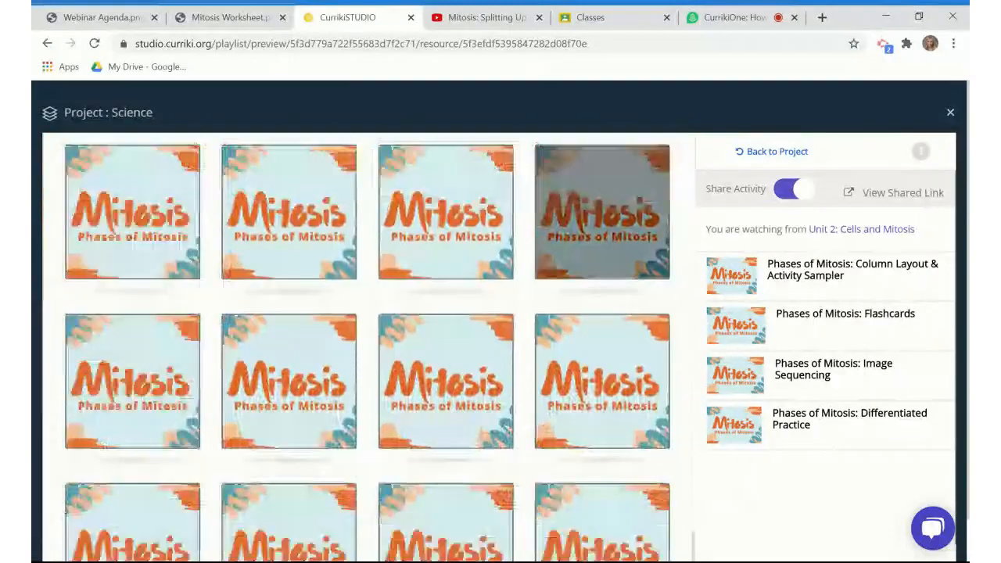
scroll(602, 211, down, 1)
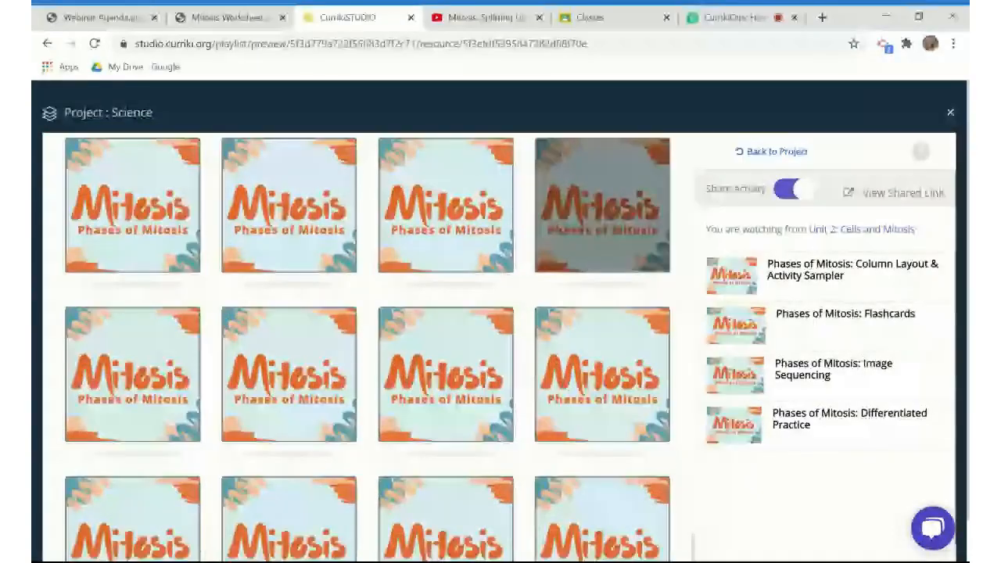
scroll(603, 205, down, 1)
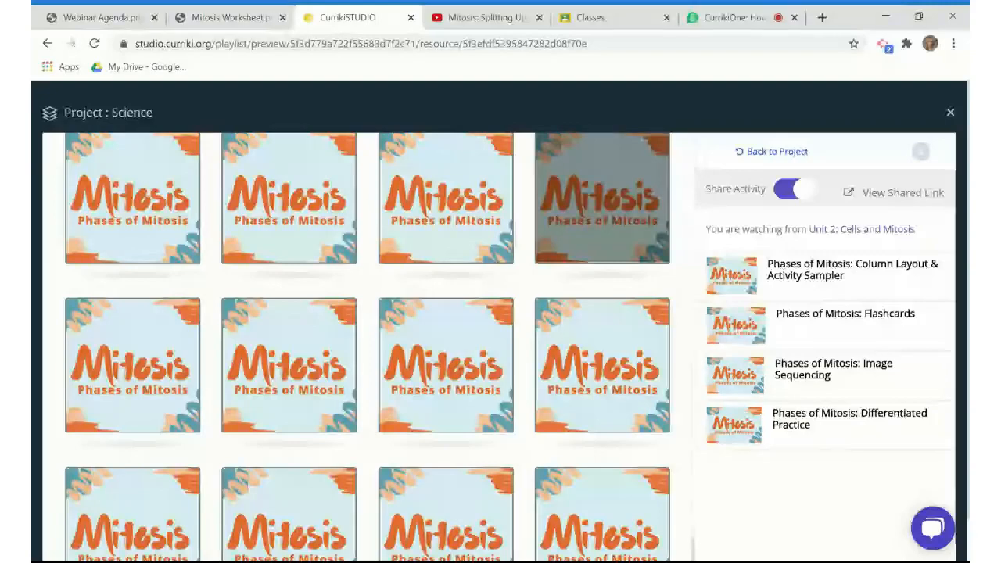
scroll(602, 205, down, 1)
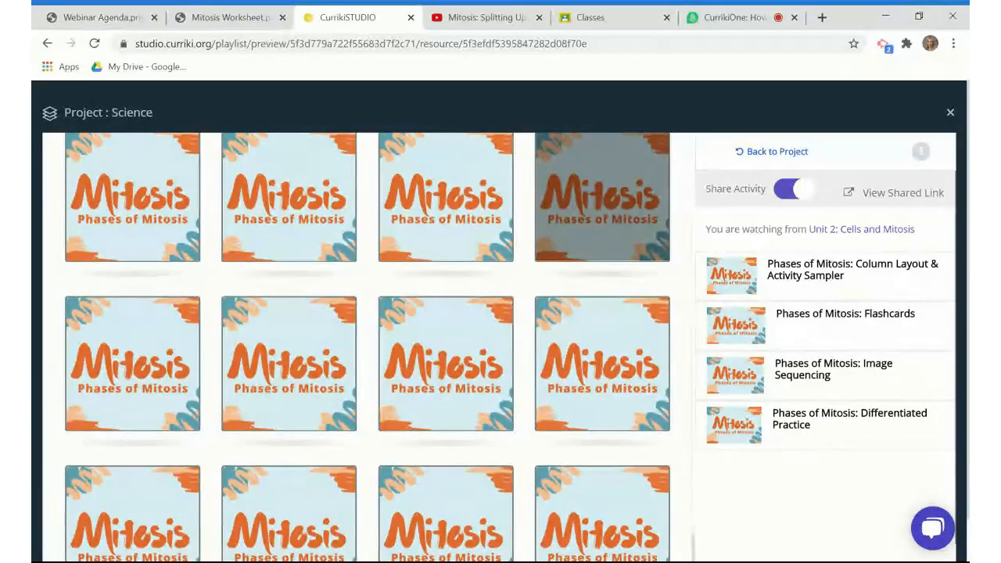
scroll(602, 205, down, 1)
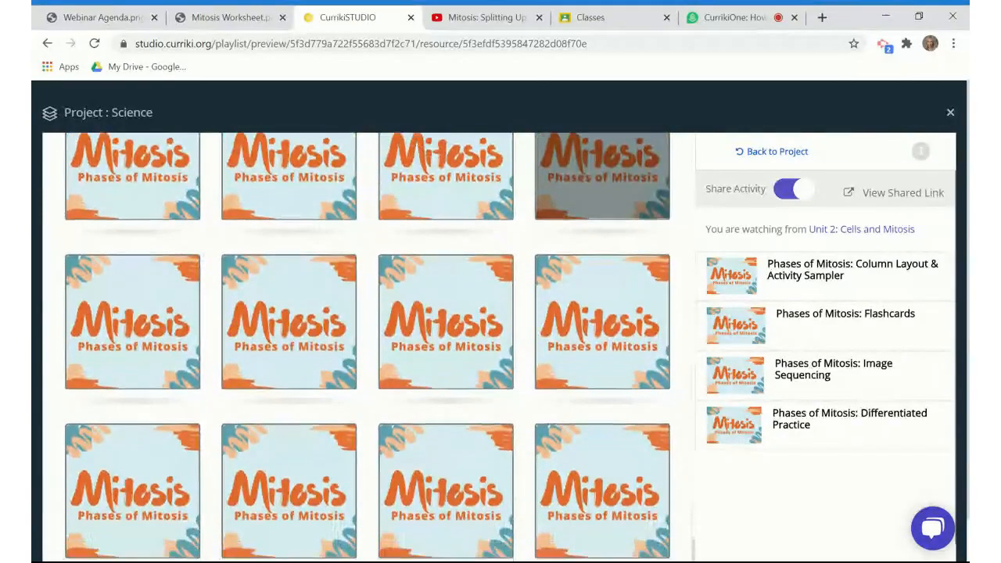
Play the Mitosis memory game by turning over cards until the two matching cell diagrams labelled X are paired.
click(143, 344)
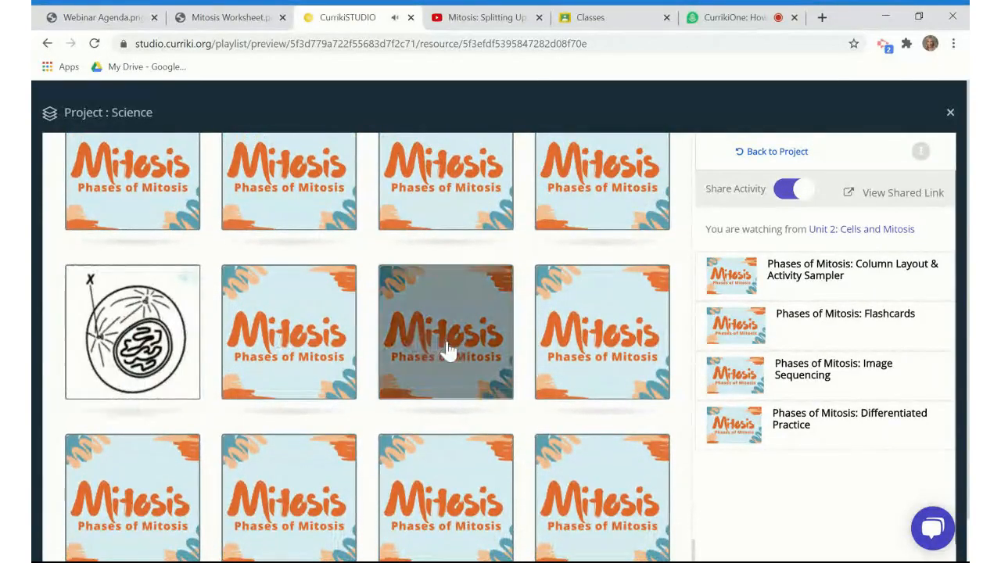
click(447, 350)
scroll(331, 273, up, 2)
click(323, 219)
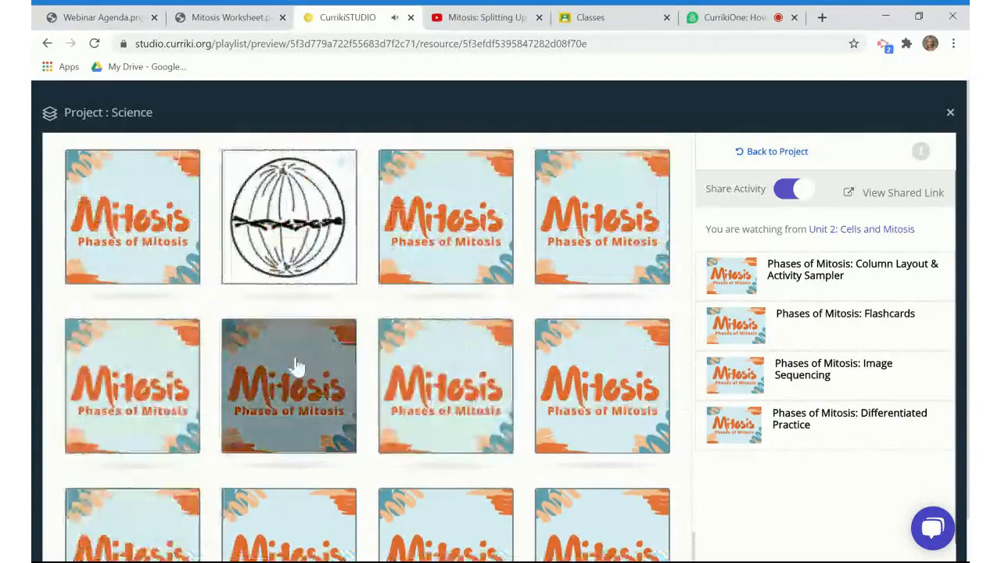
click(295, 371)
click(179, 433)
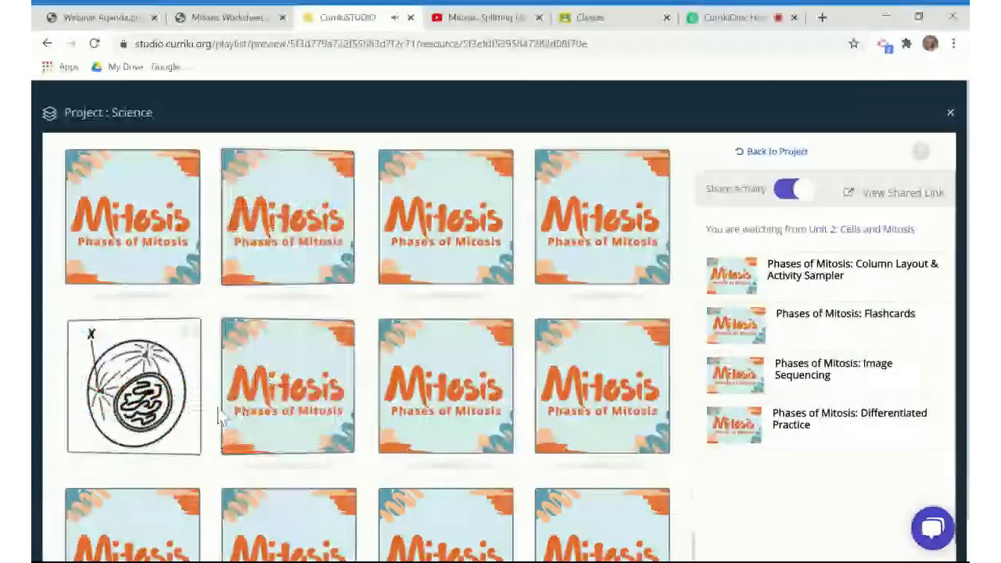
click(234, 414)
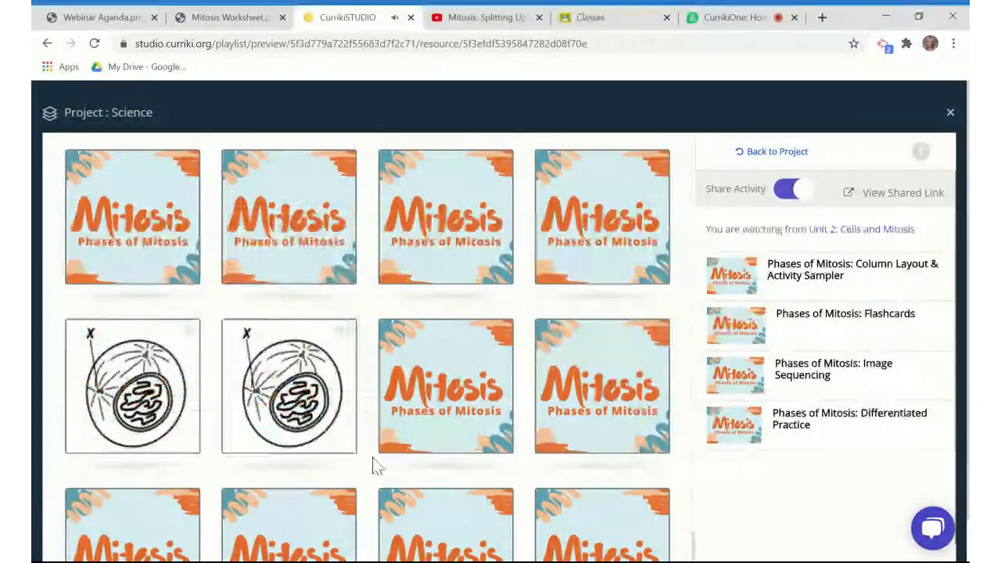
Check the time spent and card turns counters beneath the memory game grid.
scroll(374, 465, down, 1)
scroll(373, 457, down, 1)
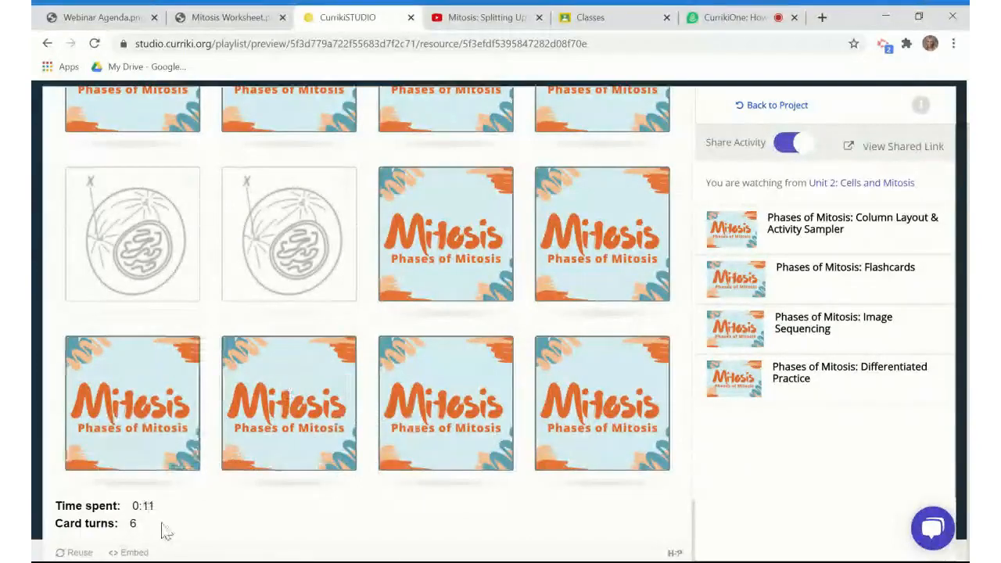
mouse_move(160, 525)
mouse_down()
mouse_move(53, 506)
mouse_move(107, 504)
mouse_move(140, 527)
mouse_up()
click(53, 505)
click(142, 527)
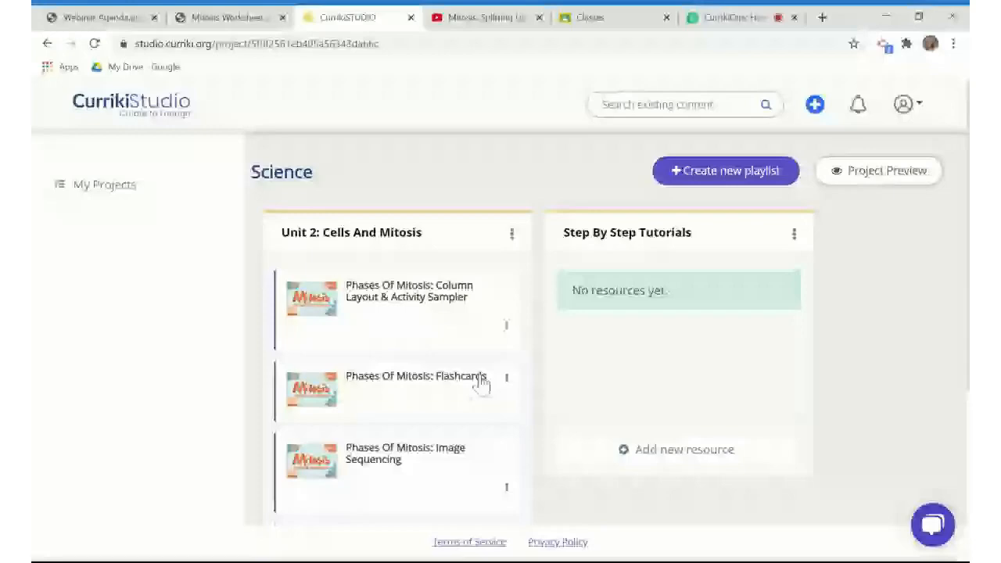
Try reordering the Flashcards activity within the Unit 2: Cells And Mitosis playlist, moving it above and back below its neighbour.
drag(481, 383, 406, 360)
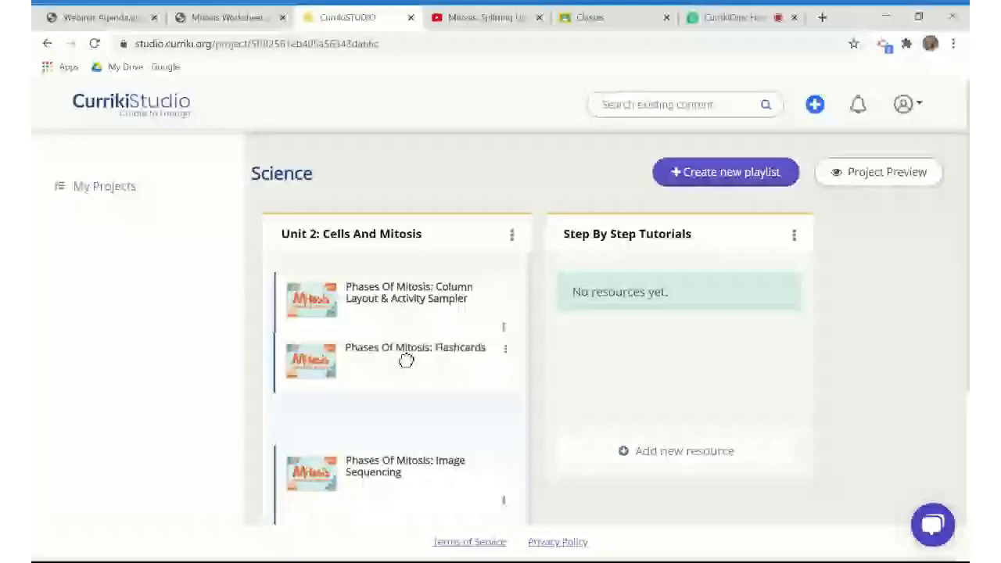
drag(406, 360, 397, 392)
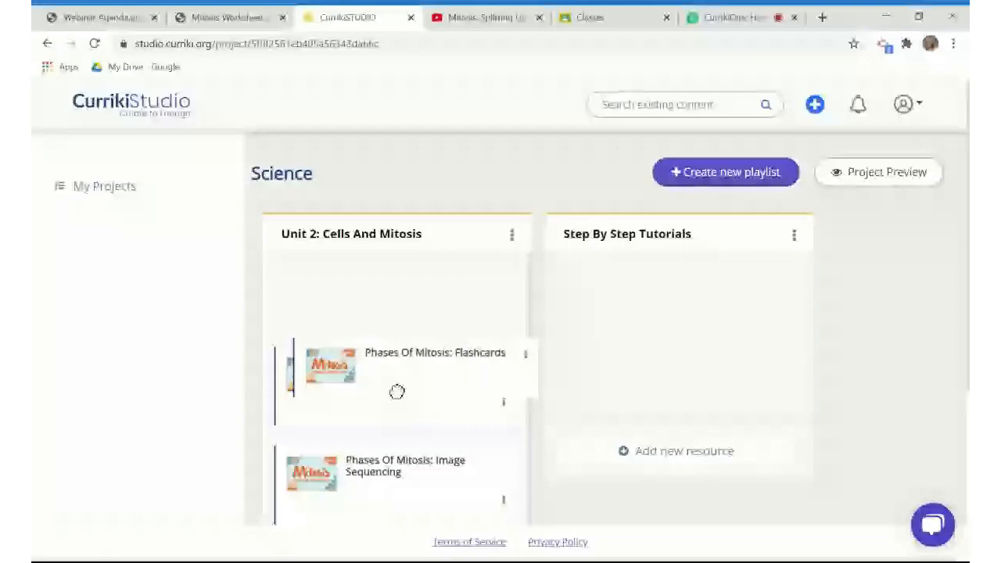
drag(397, 392, 396, 387)
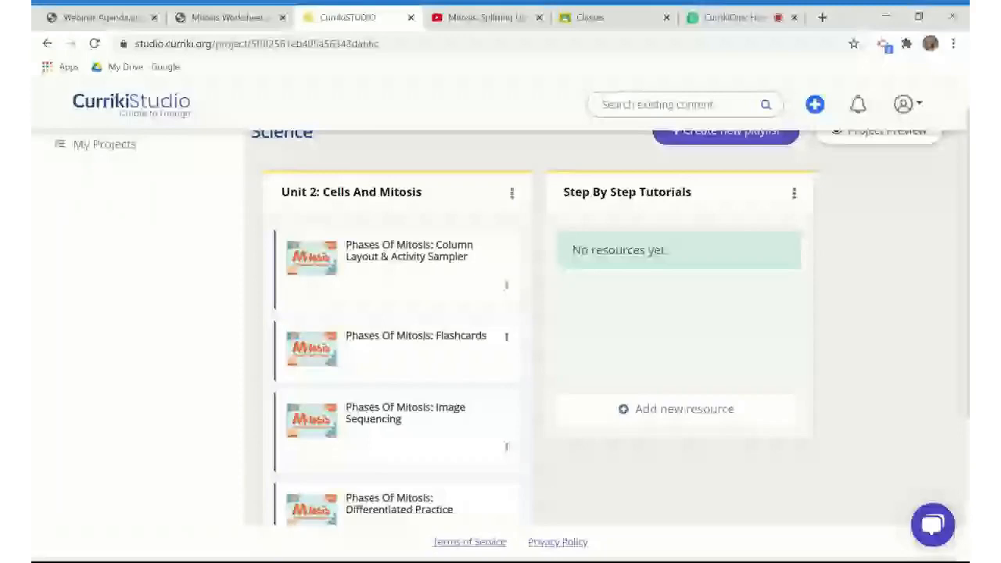
Add a new resource to the Step By Step Tutorials playlist, choosing the Questions type and the Fill In The Blanks activity.
click(685, 409)
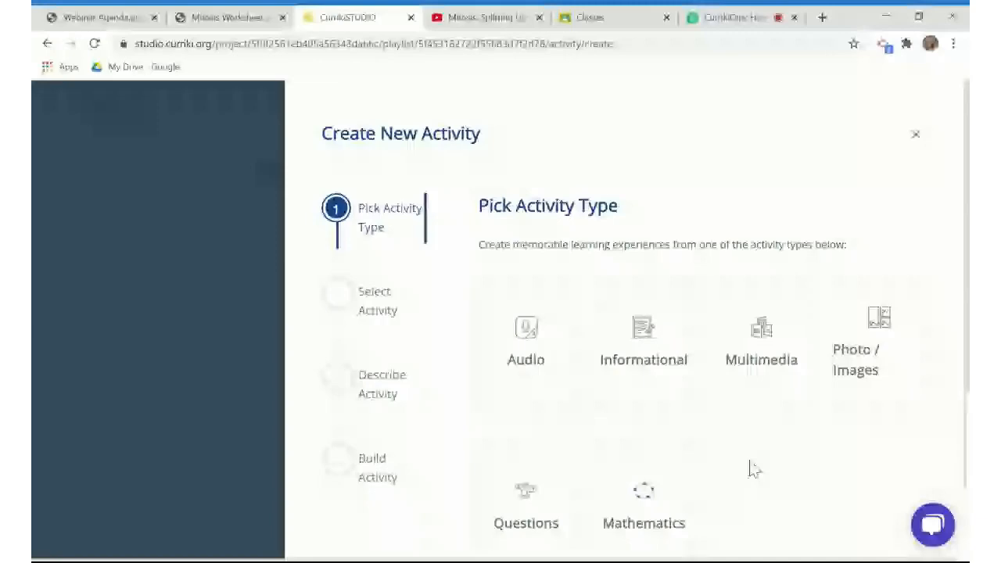
scroll(775, 449, down, 1)
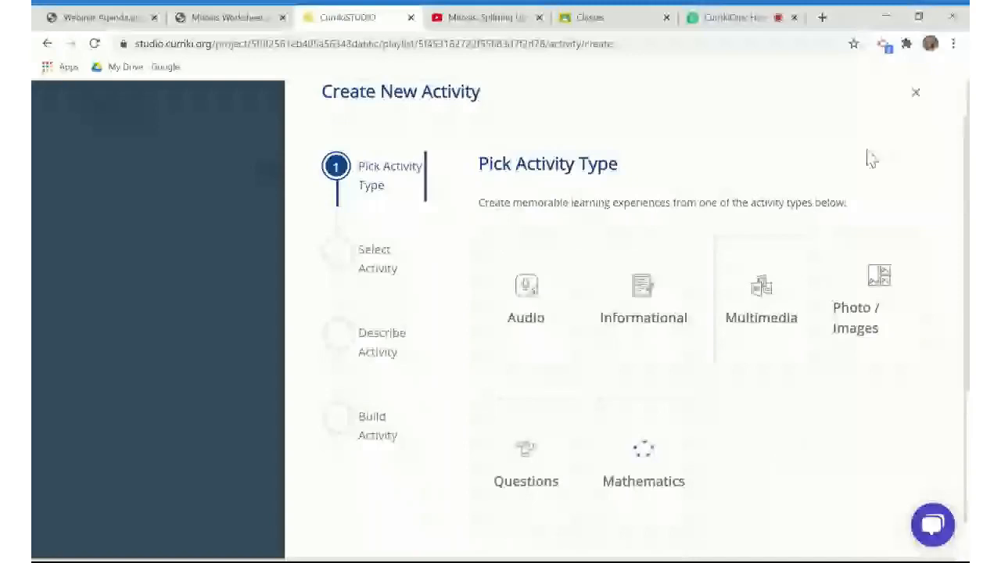
scroll(637, 197, down, 1)
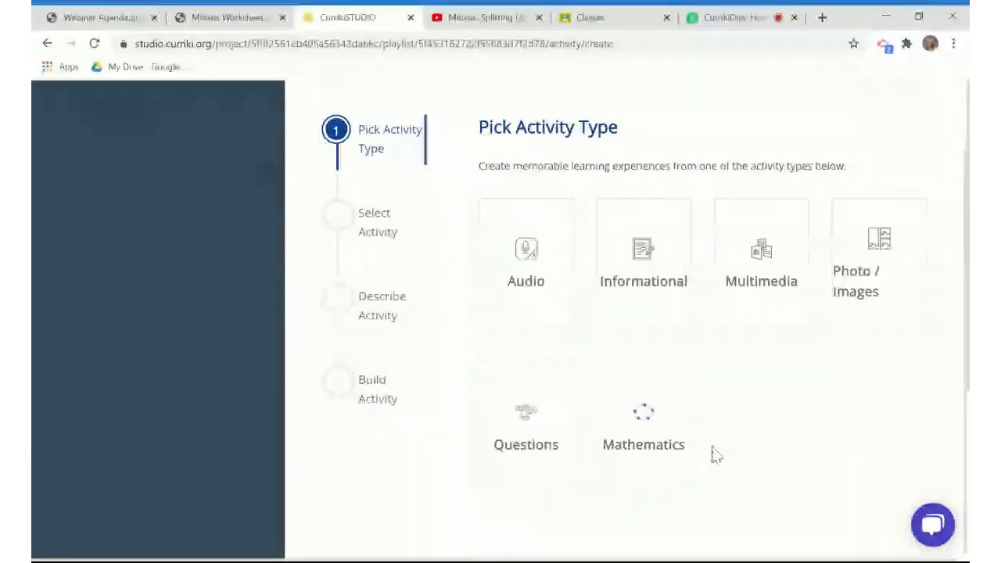
click(519, 441)
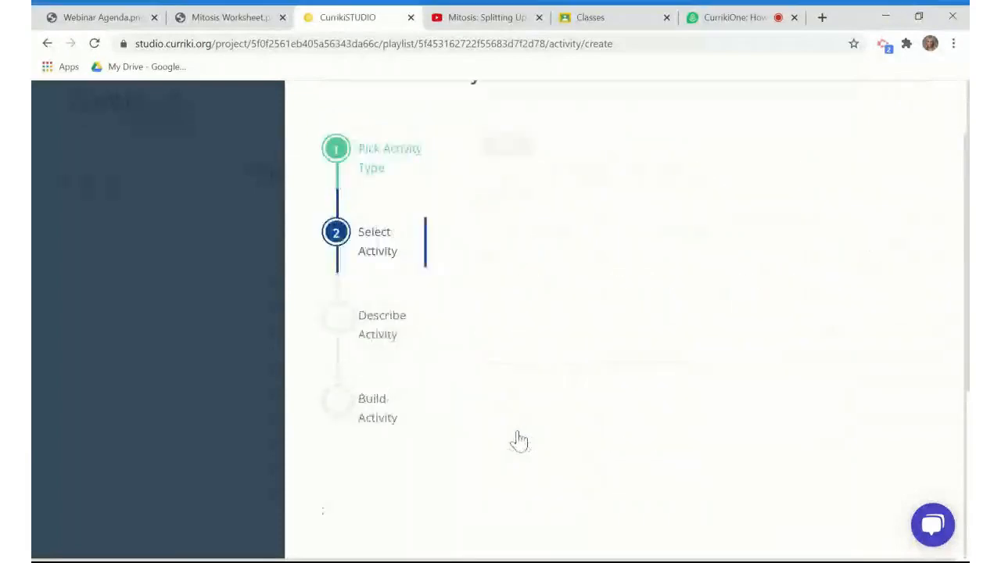
scroll(558, 388, down, 3)
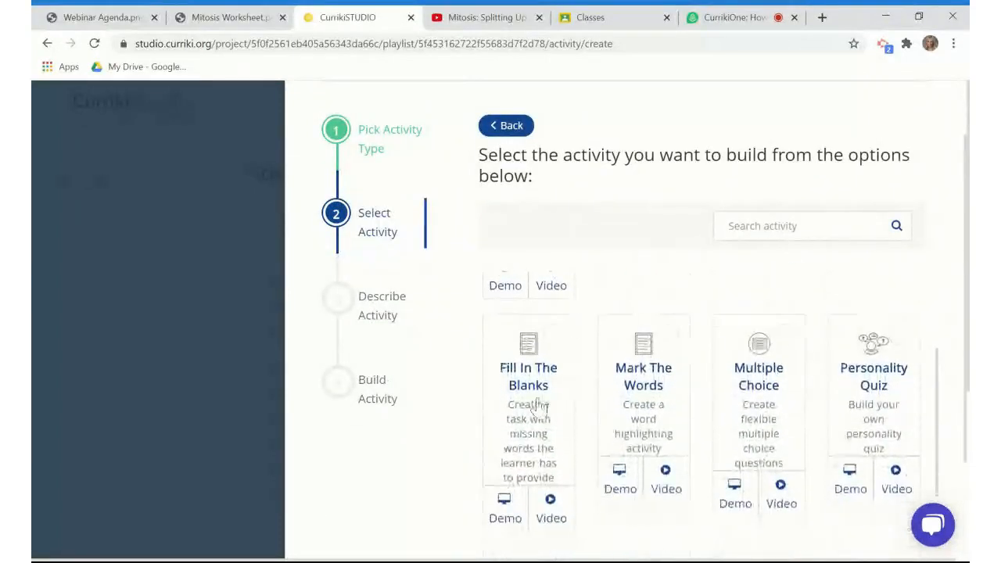
click(538, 426)
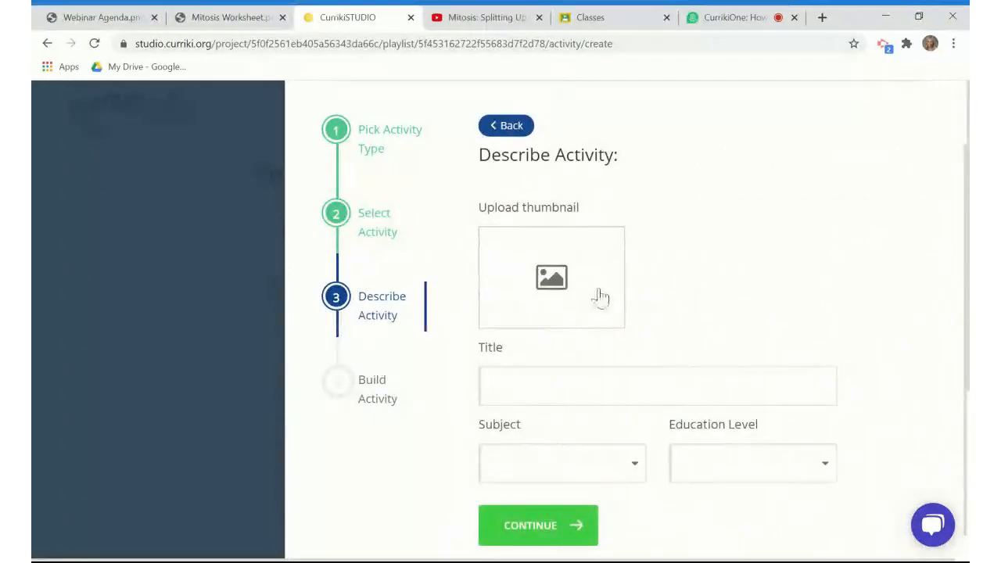
Upload the Phases of Mitosis picture as the activity thumbnail and enter the title "Phases of Mitosis: Fill in the Blank".
click(554, 288)
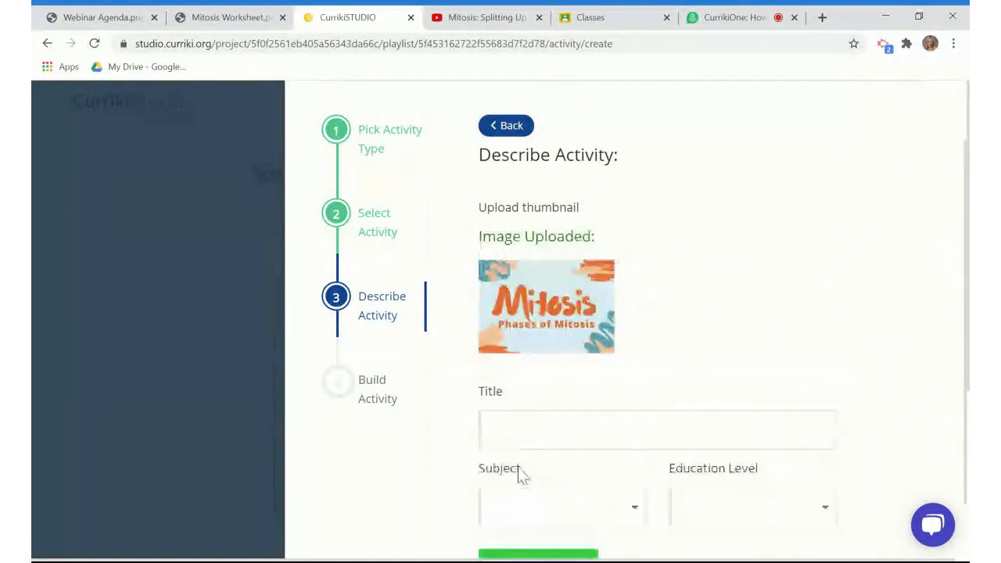
text(Phases of i)
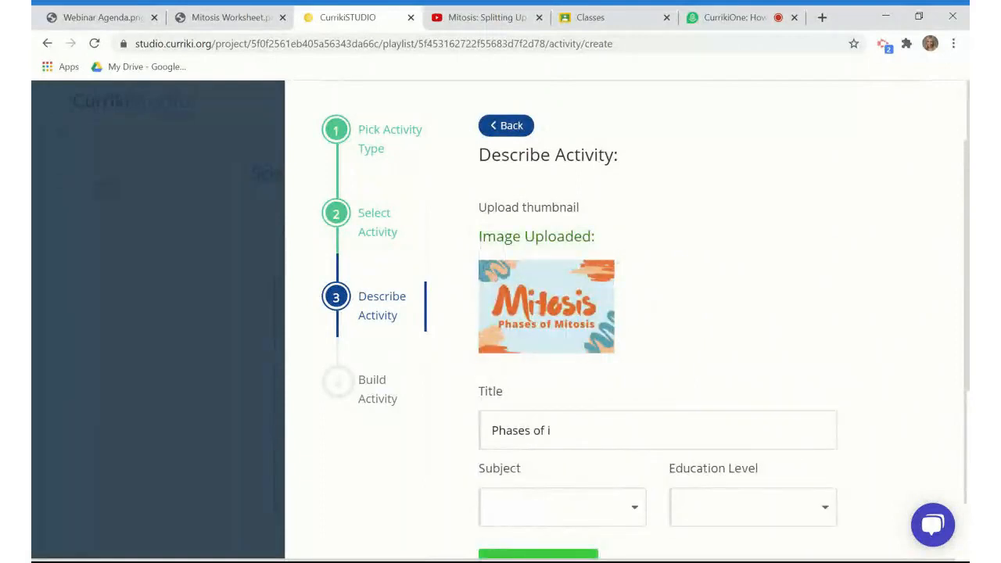
key(BackSpace)
text(Mitosis)
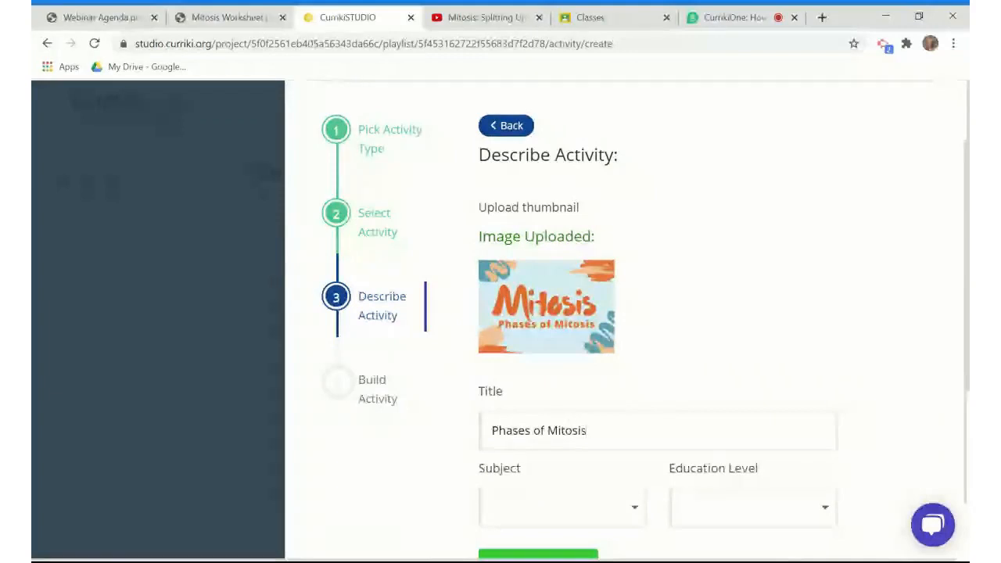
text(: Fill in)
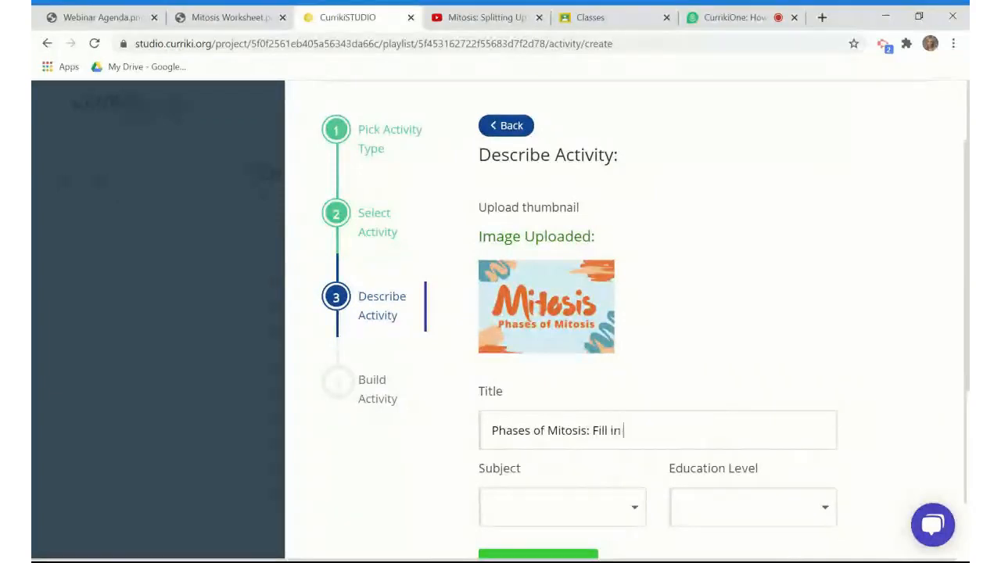
text( the Blank)
Set the subject to Science and the education level to Grades 6-8, and continue to building the activity.
scroll(631, 462, down, 2)
click(603, 446)
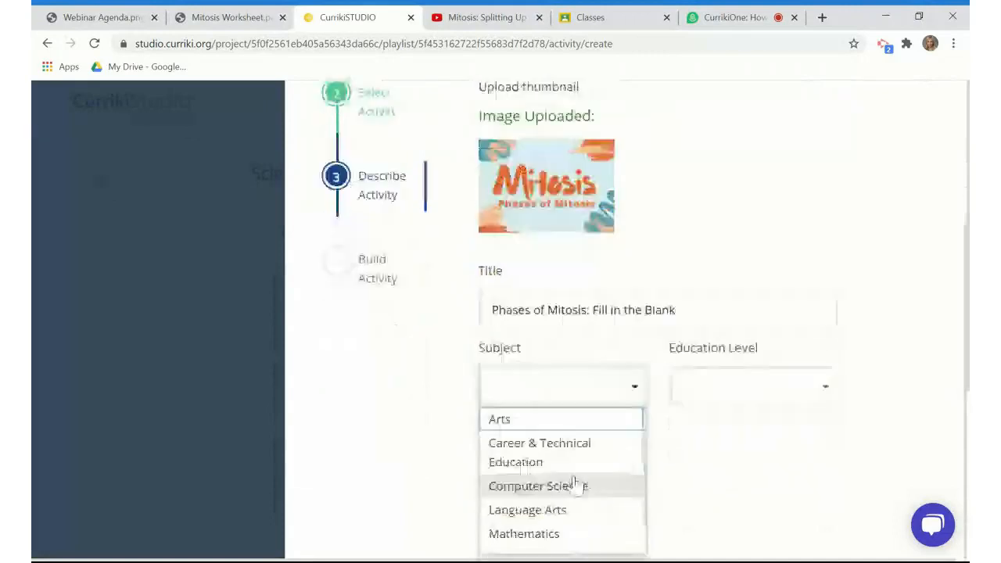
scroll(534, 528, down, 1)
click(533, 521)
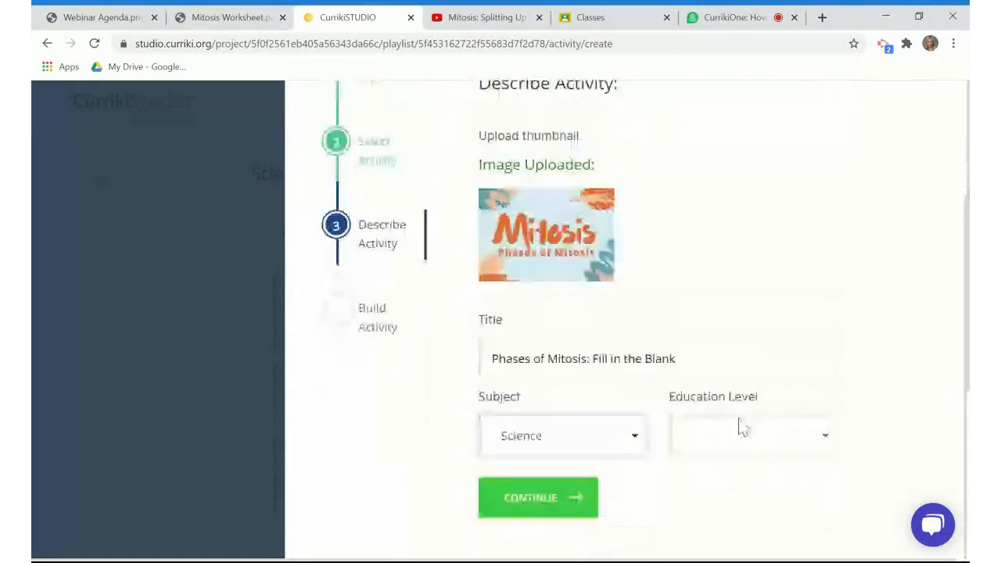
click(740, 432)
scroll(720, 522, down, 1)
click(721, 488)
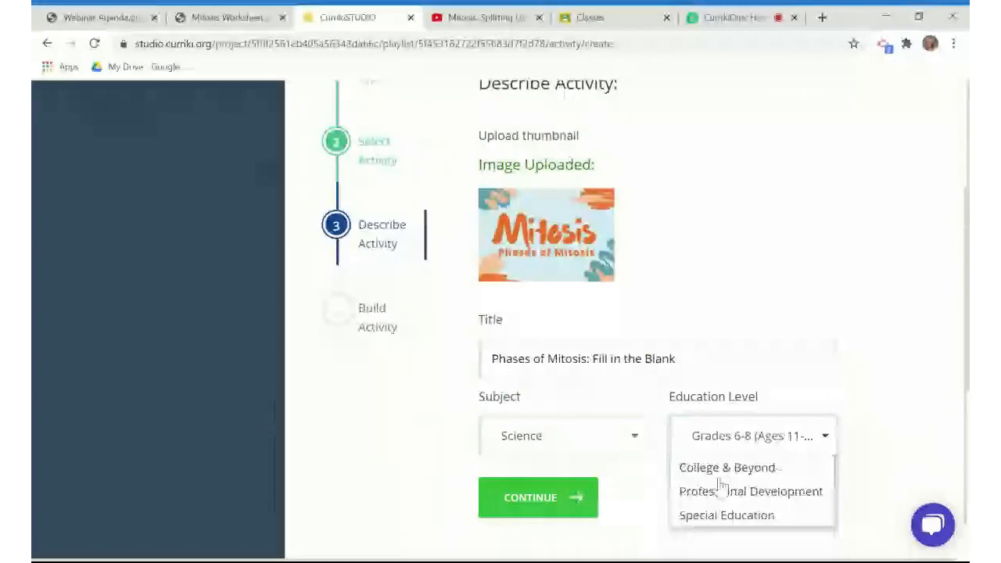
click(555, 508)
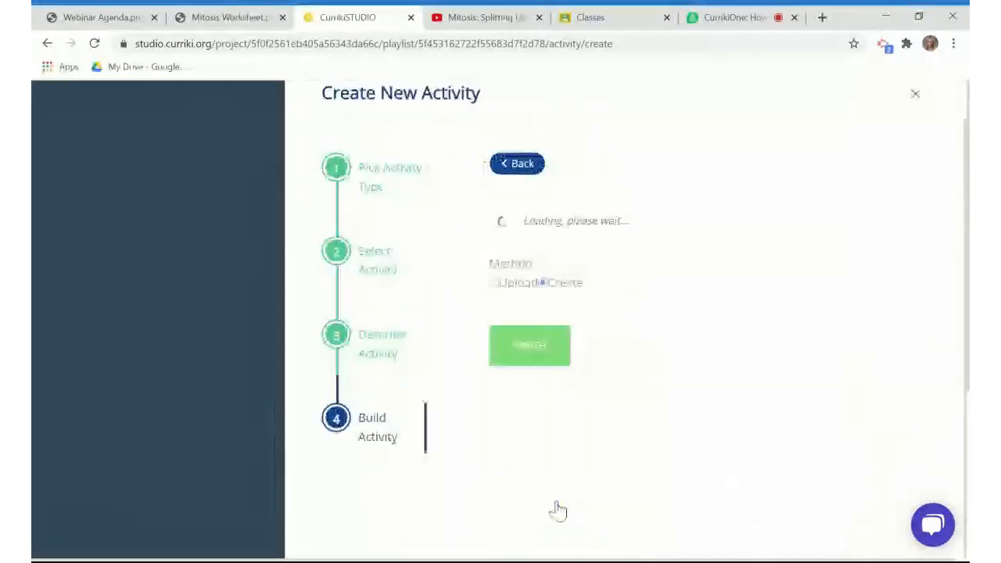
Expand the Fill in the Blanks editor to full screen and title the content "Phases of Mitosis: Fill in the Blanks".
scroll(926, 229, down, 2)
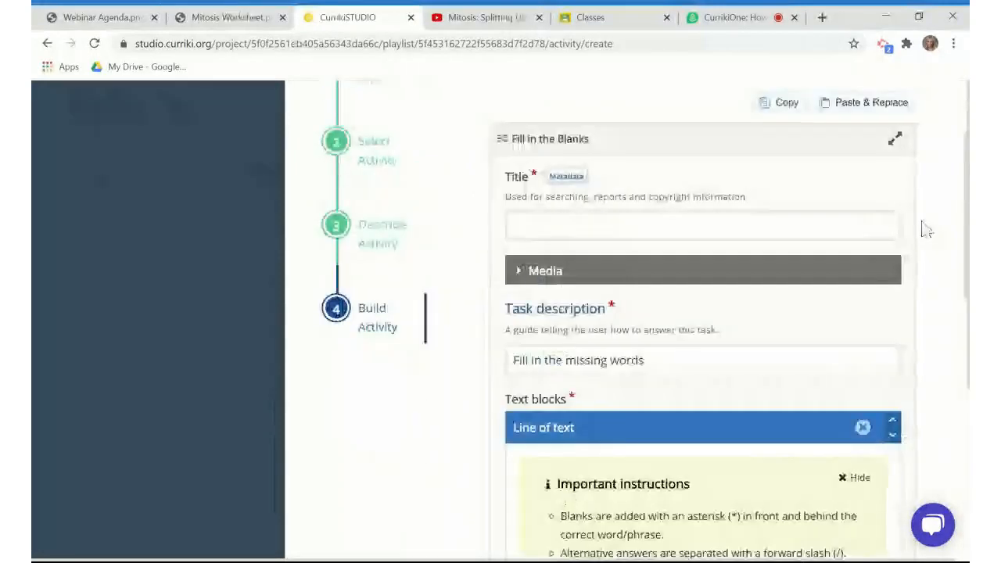
click(895, 138)
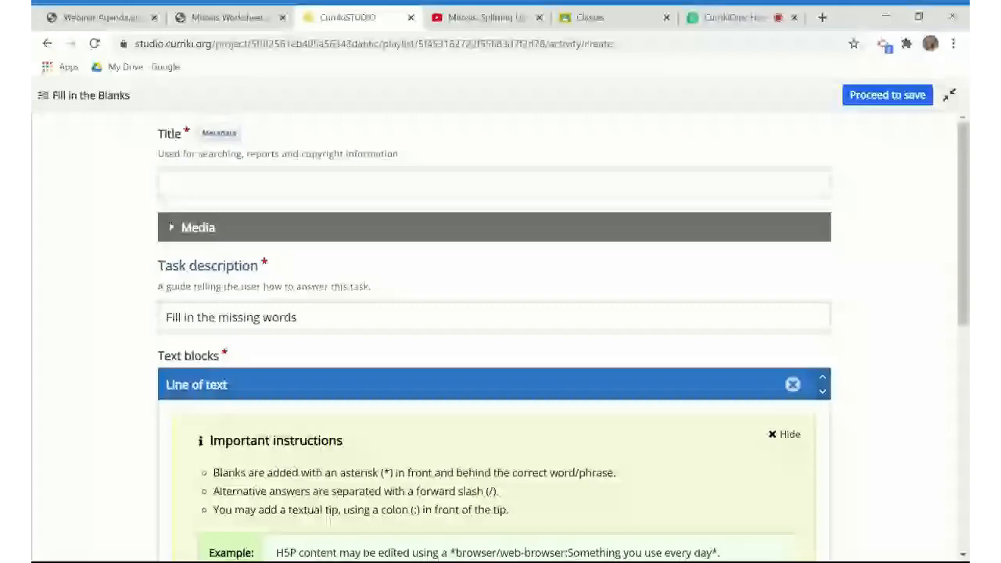
click(171, 137)
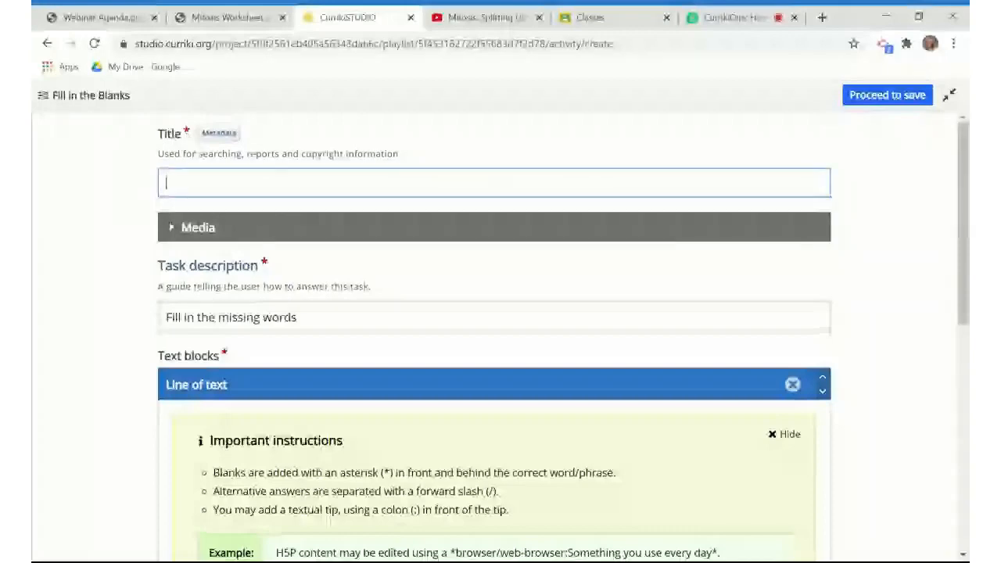
text(Phases of Mitosis: Interactive Video)
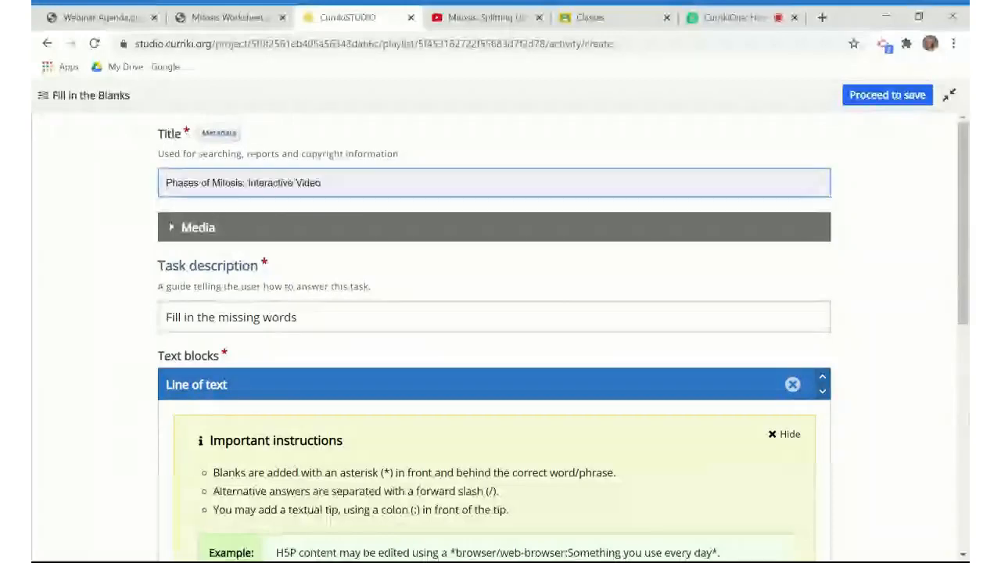
key(shift+Left)
key(shift+Left)
key(shift+Left)
key(shift+Left)
key(shift+Left)
key(shift+Left)
key(shift+Left)
key(shift+Left)
key(shift+Left)
key(shift+Left)
key(shift+Left)
key(shift+Left)
key(shift+Left)
key(shift+Left)
key(shift+Left)
key(shift+Left)
key(shift+Left)
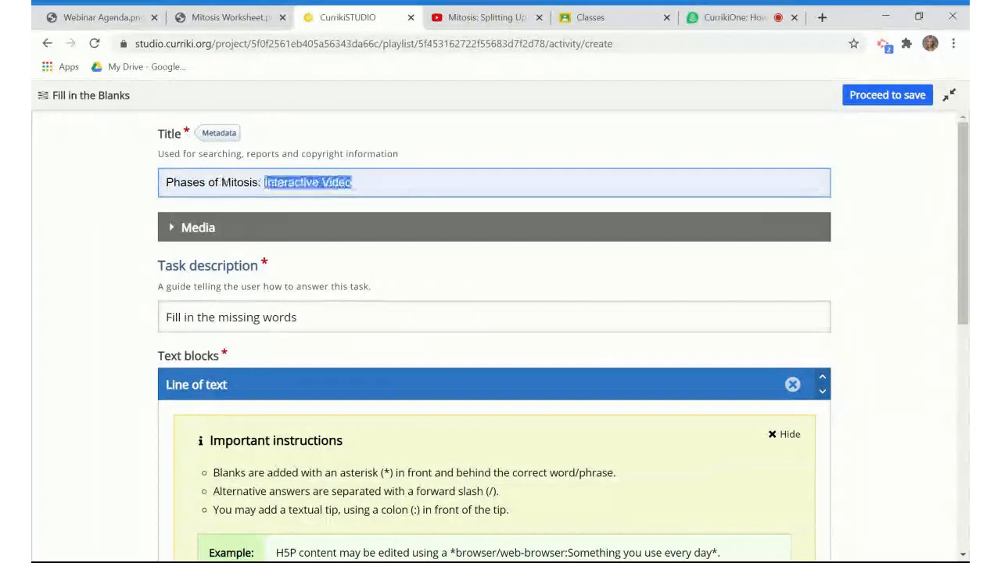
text(Fill)
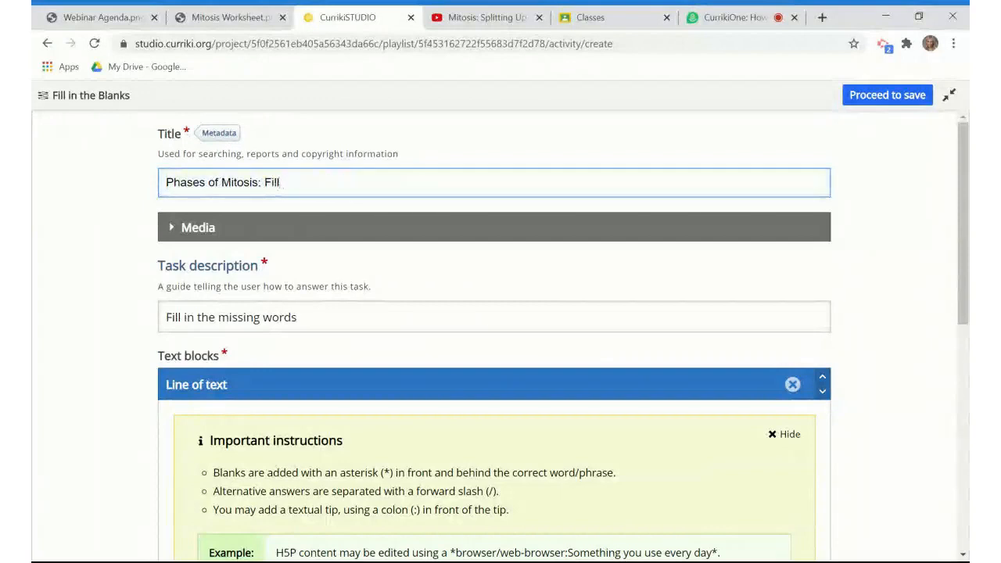
key(Down)
key(Return)
Set the optional media above the question to Image and title that image "Mitosis".
scroll(266, 233, down, 1)
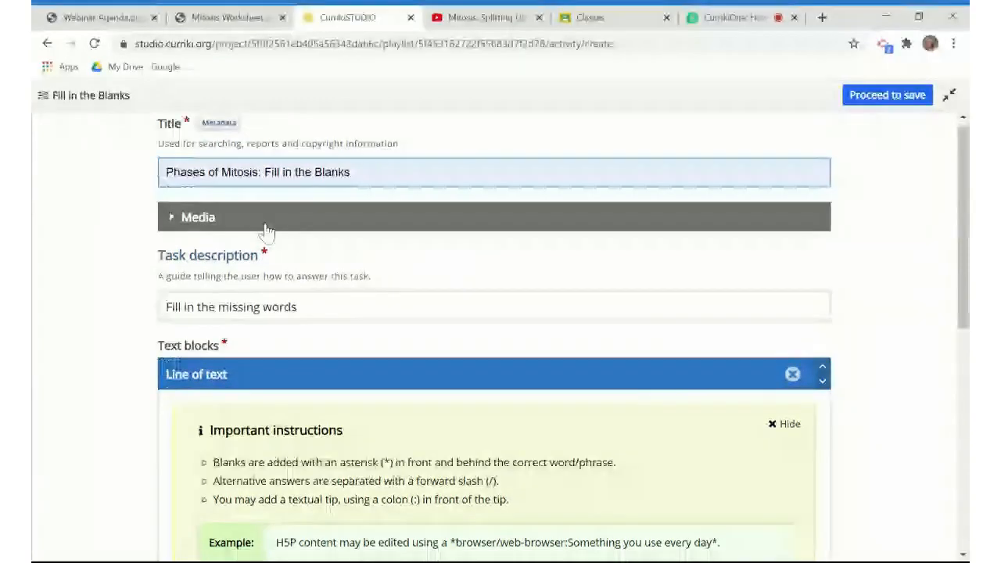
click(180, 218)
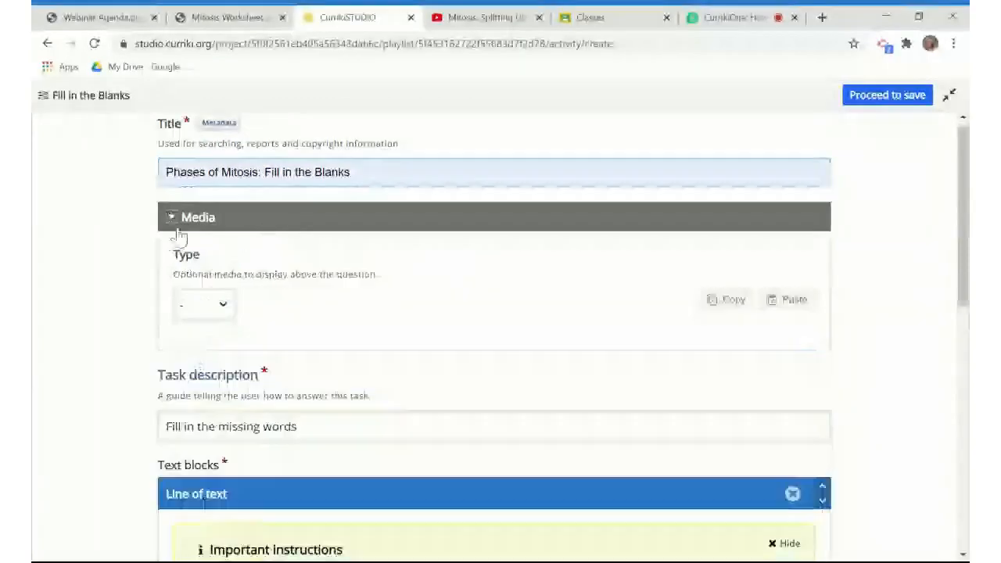
click(218, 311)
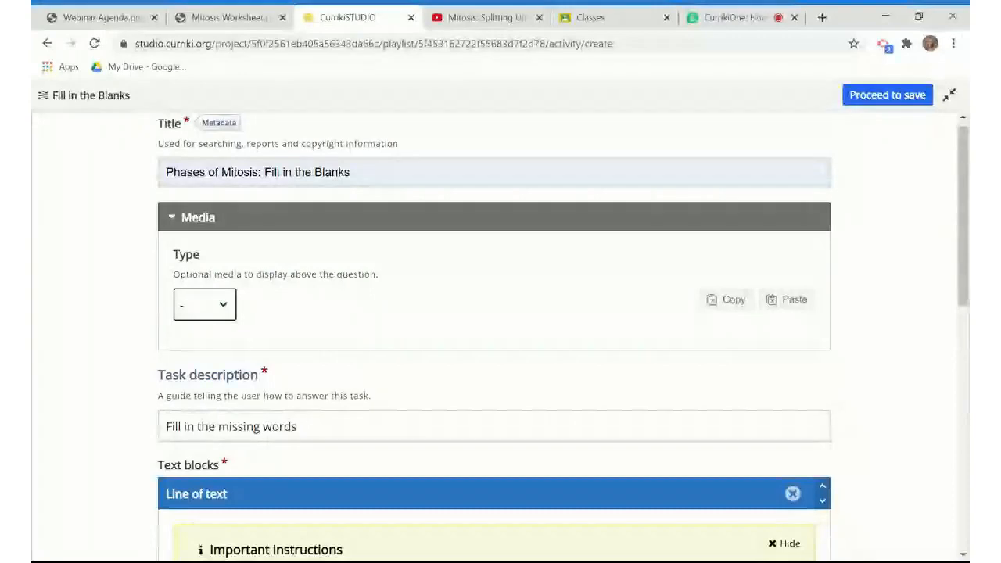
key(Down)
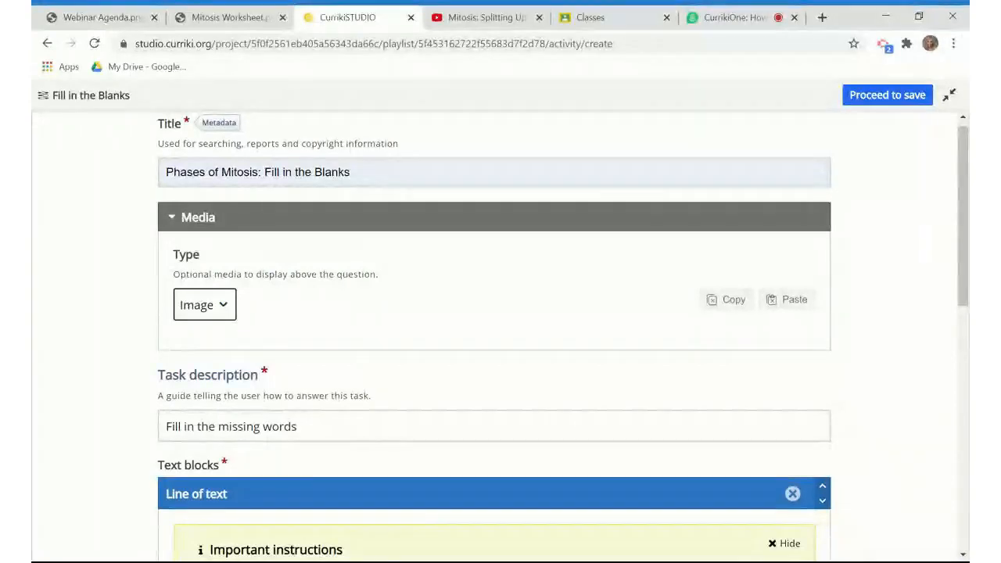
key(Tab)
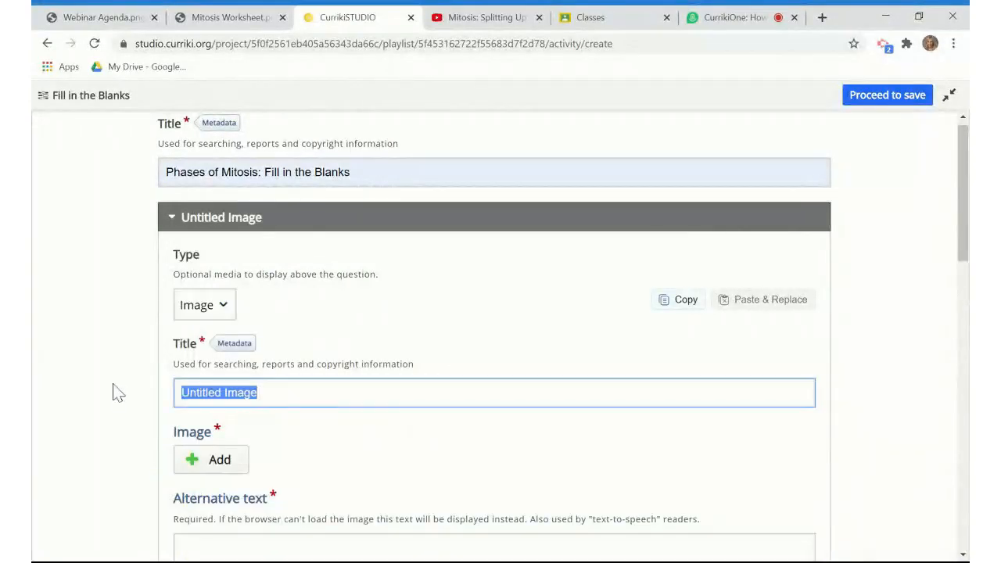
text(Mitosis)
scroll(118, 391, down, 2)
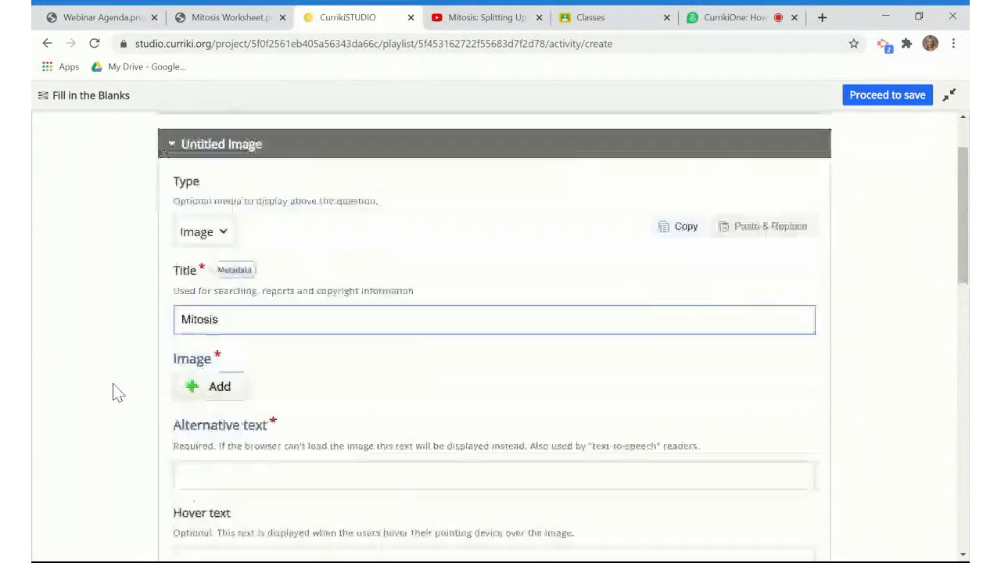
Add the "Phases of Mitosis fill in the Blanks" banner as the Mitosis image and collapse the image section.
click(224, 364)
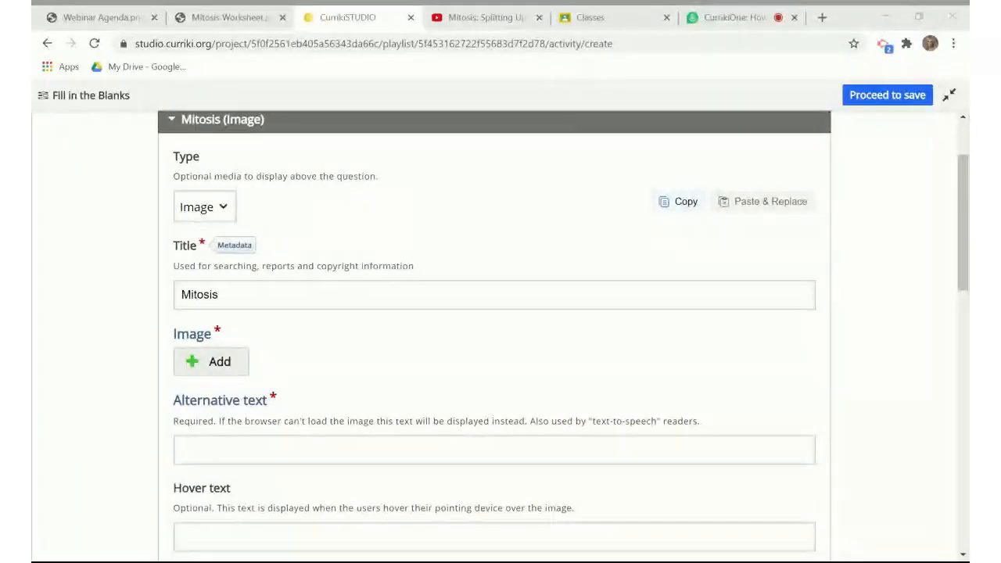
click(228, 362)
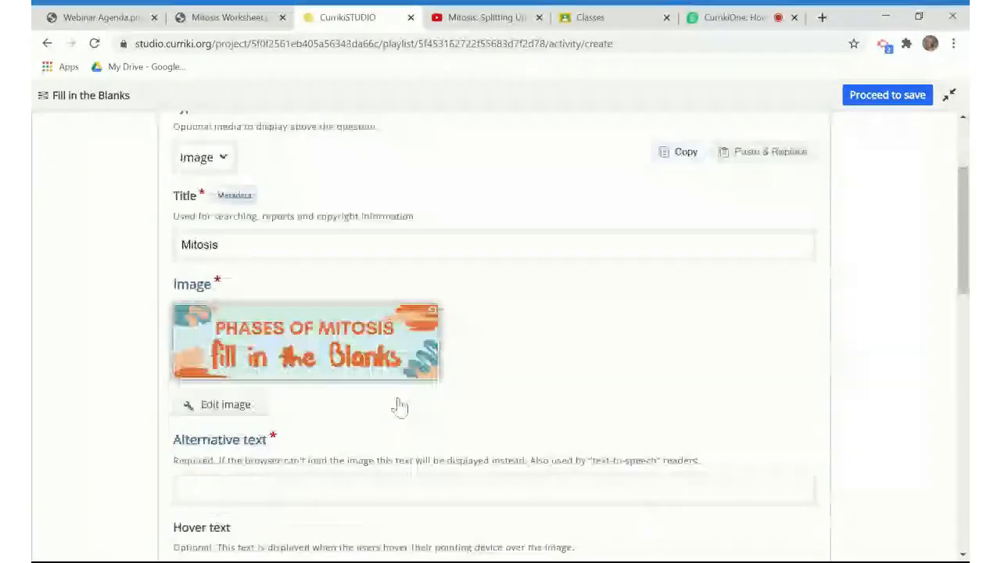
scroll(398, 404, down, 2)
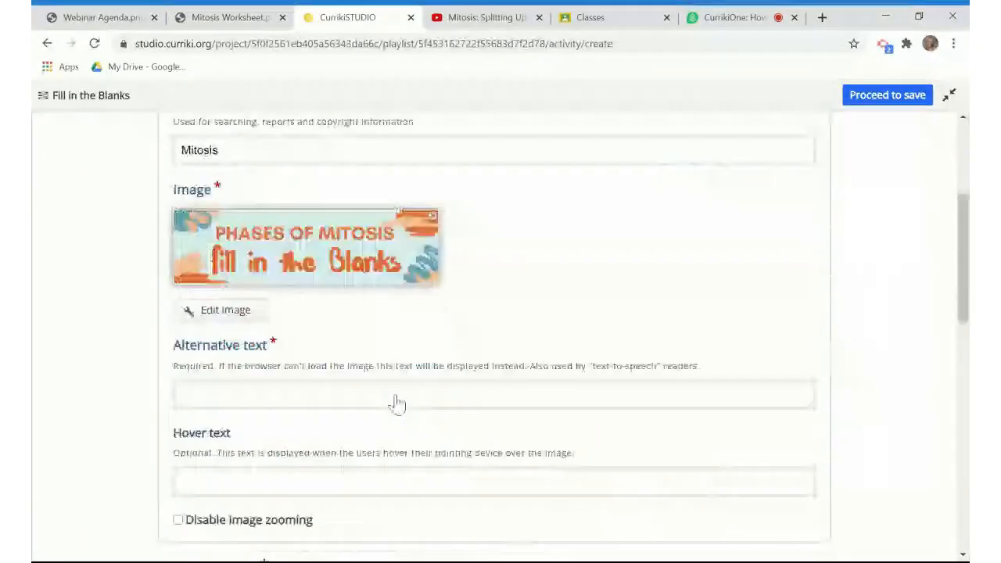
drag(222, 198, 180, 200)
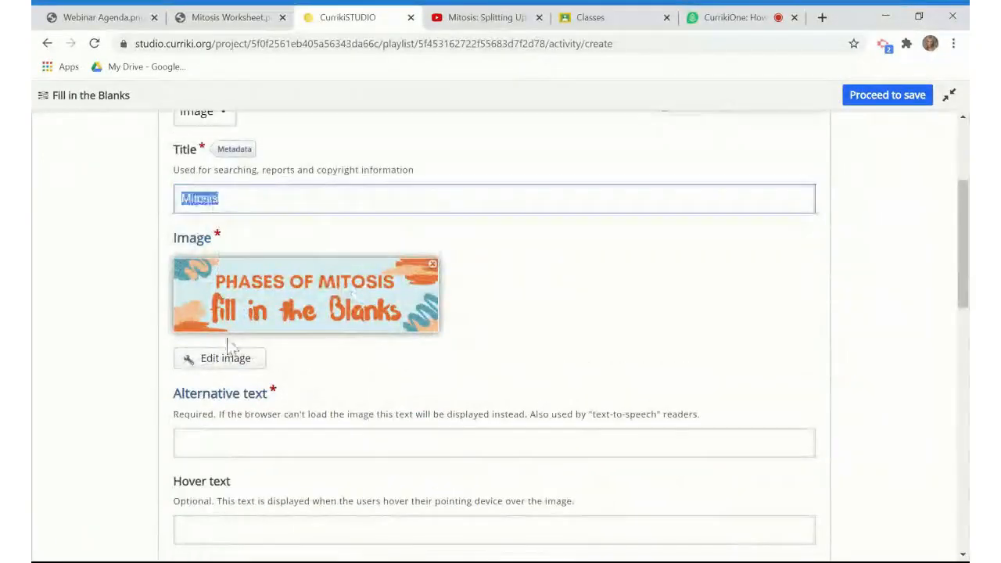
scroll(354, 287, up, 2)
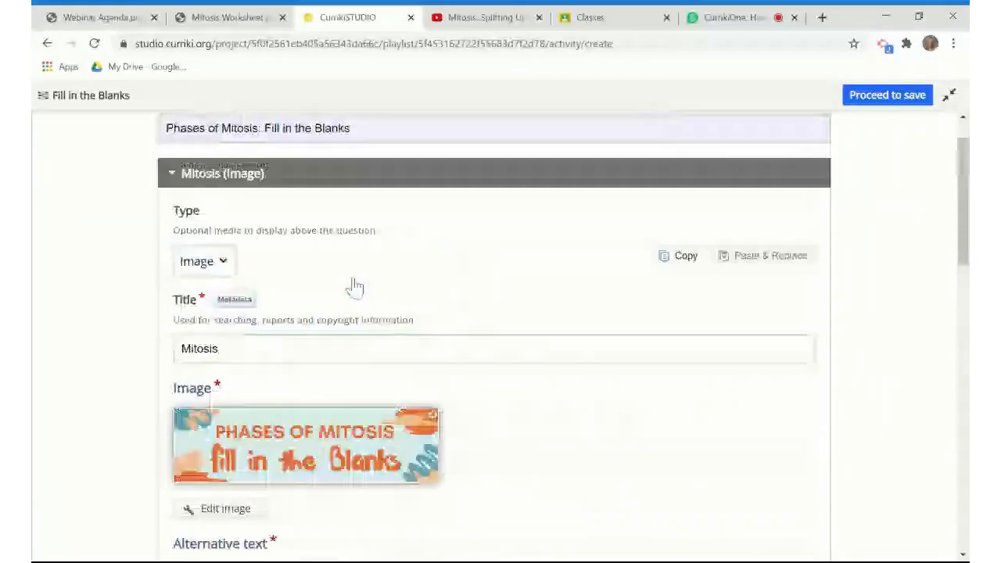
click(171, 173)
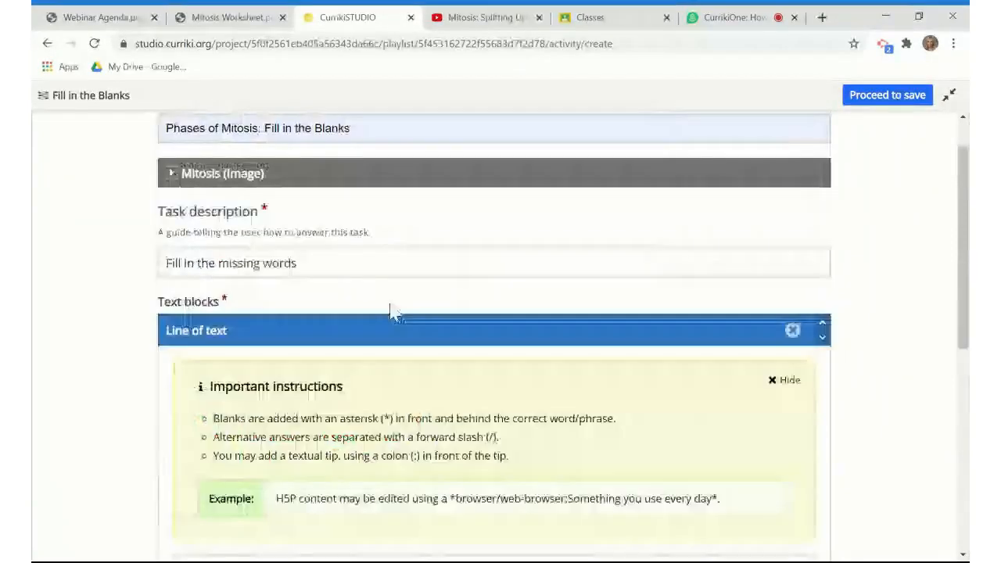
End the task description's sentence with a period and add a new line below it with "Word Bank:" in bold.
click(371, 262)
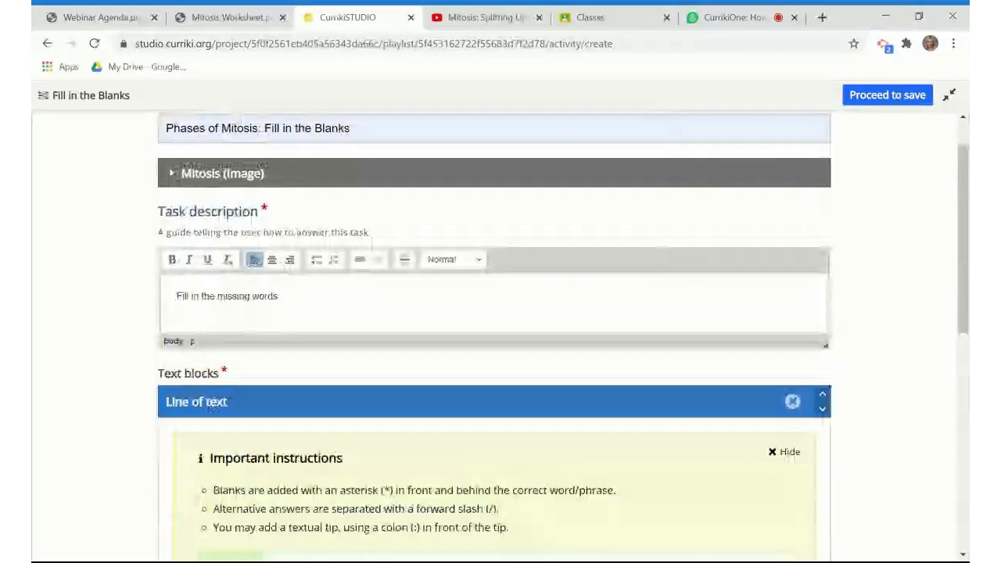
scroll(495, 337, down, 1)
scroll(494, 337, up, 1)
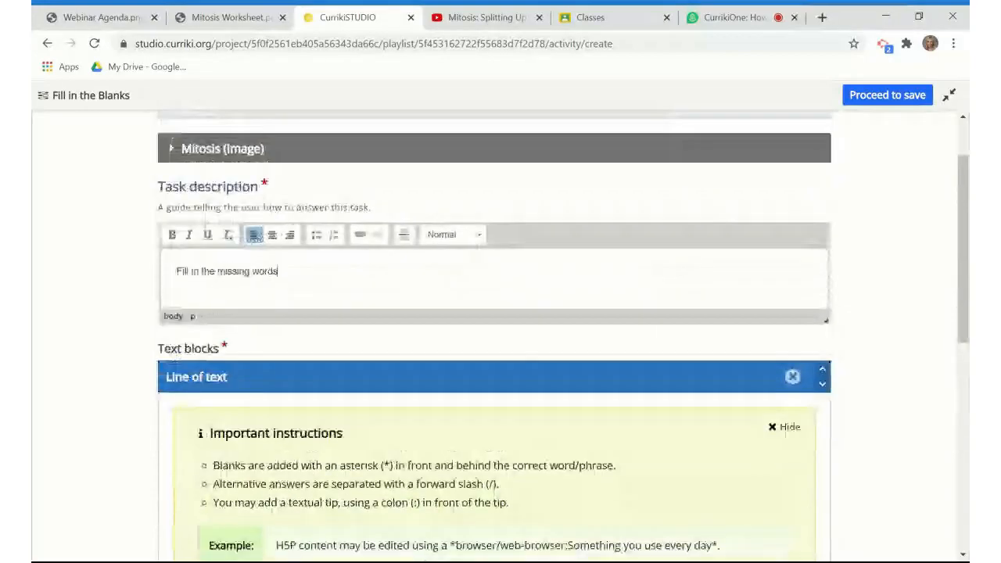
text(.)
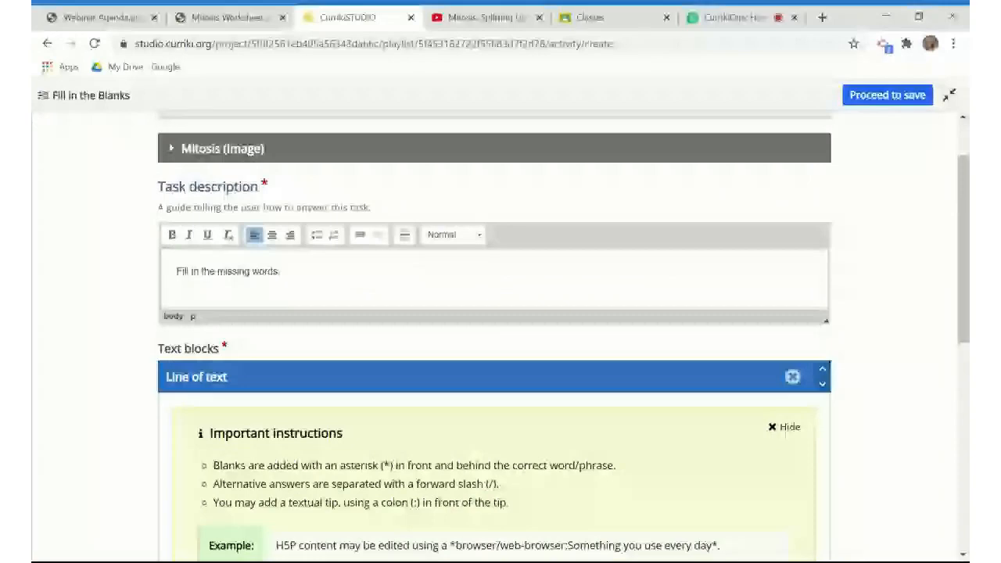
key(Return)
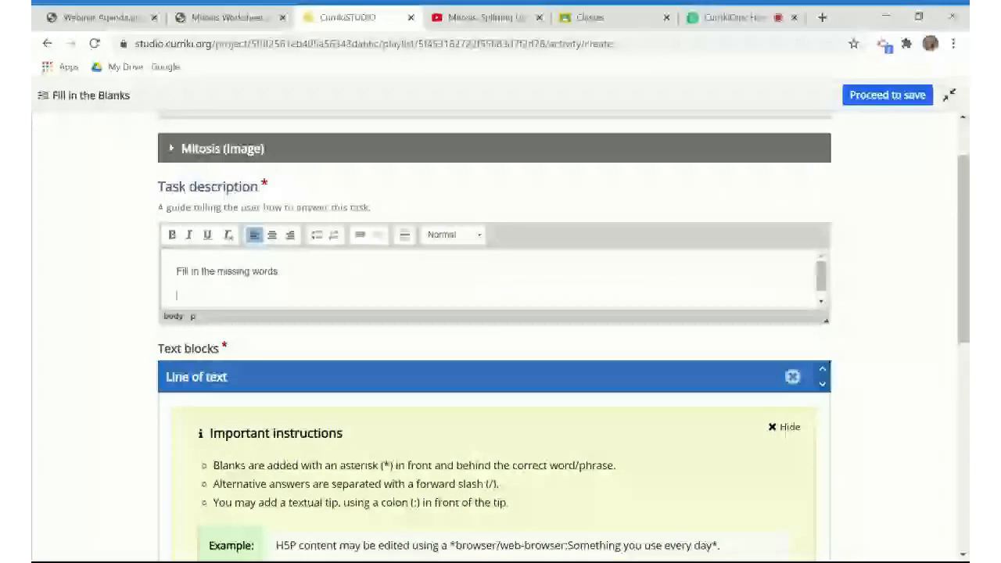
text(Word)
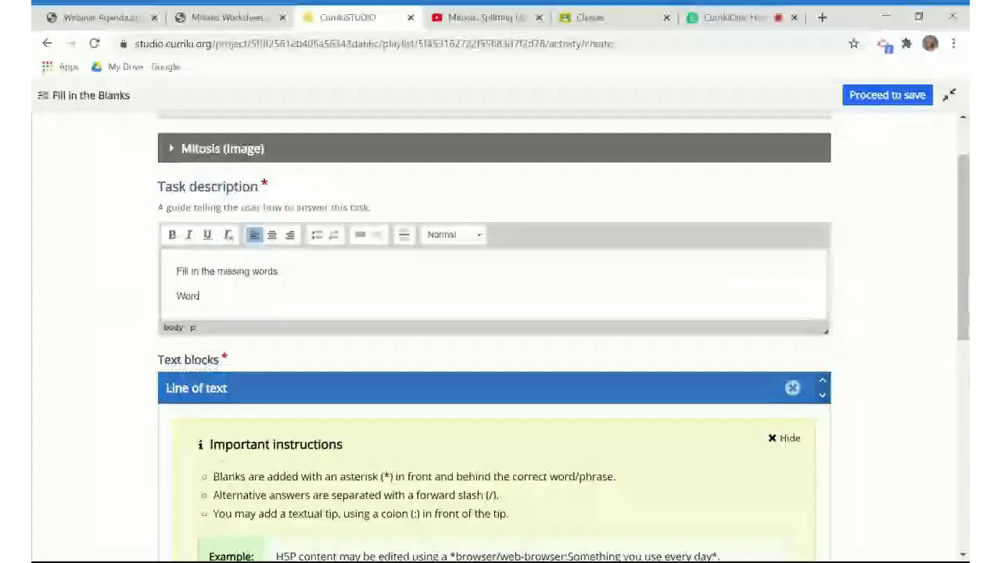
text( Bank:)
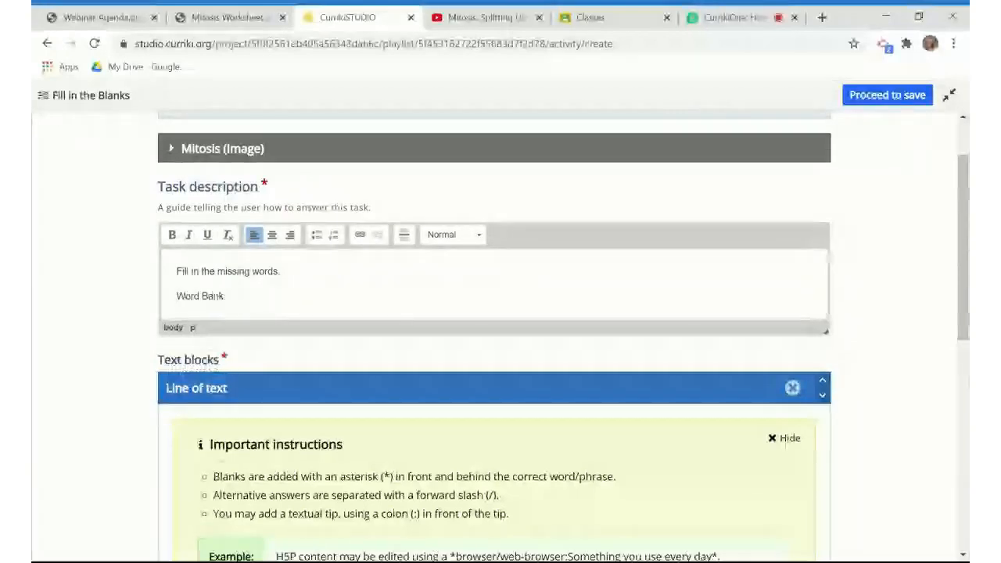
key(shift+Home)
key(ctrl+b)
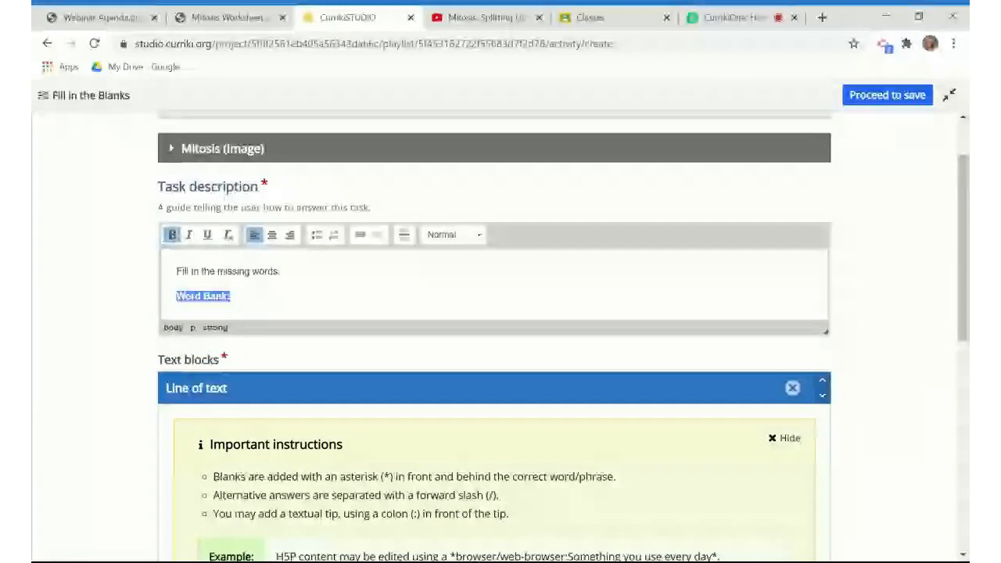
key(Right)
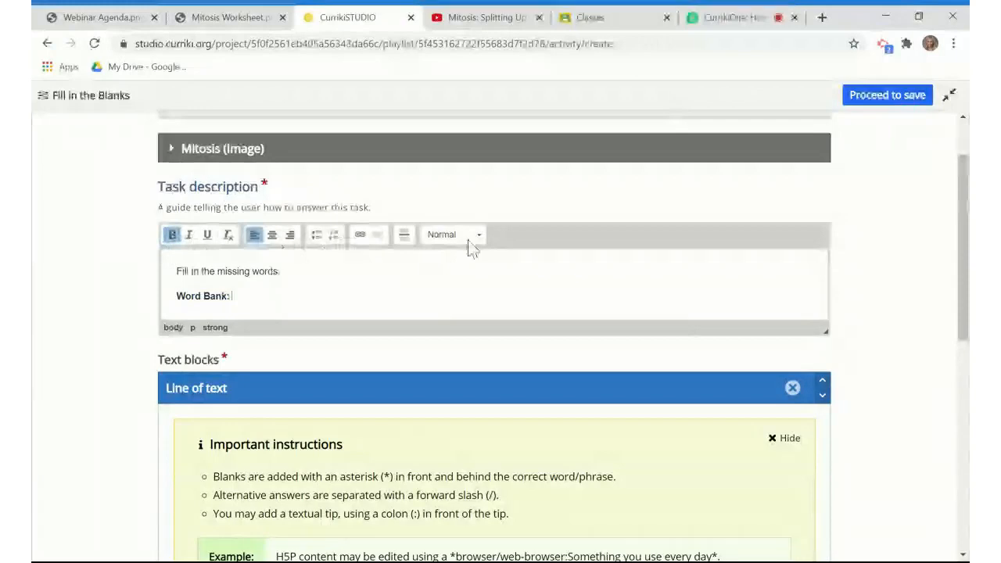
click(224, 239)
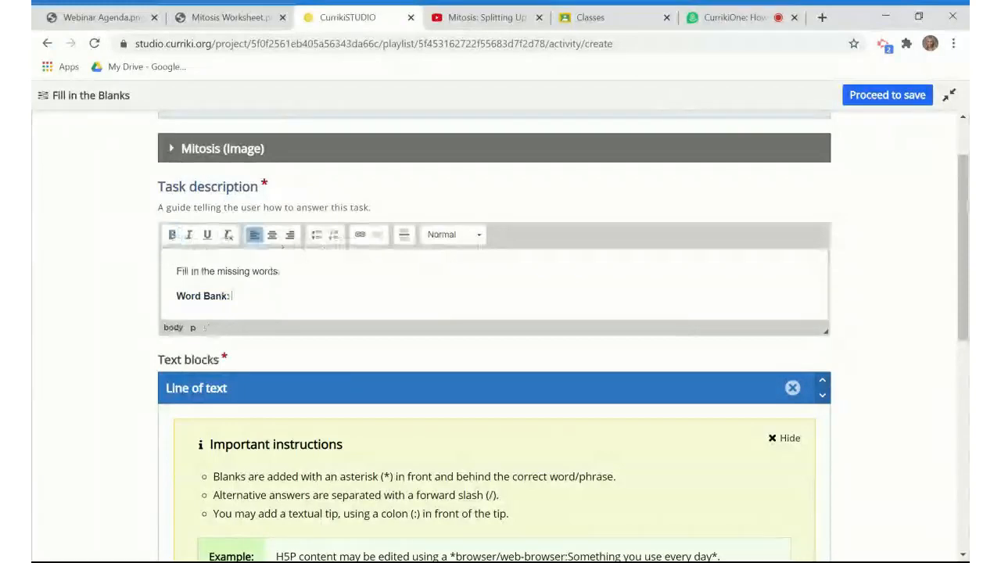
Copy Interphase, Prophase, Anaphase, Telophase and Metaphase from the PDF worksheet's word bank into the task description after "Word Bank:".
click(230, 17)
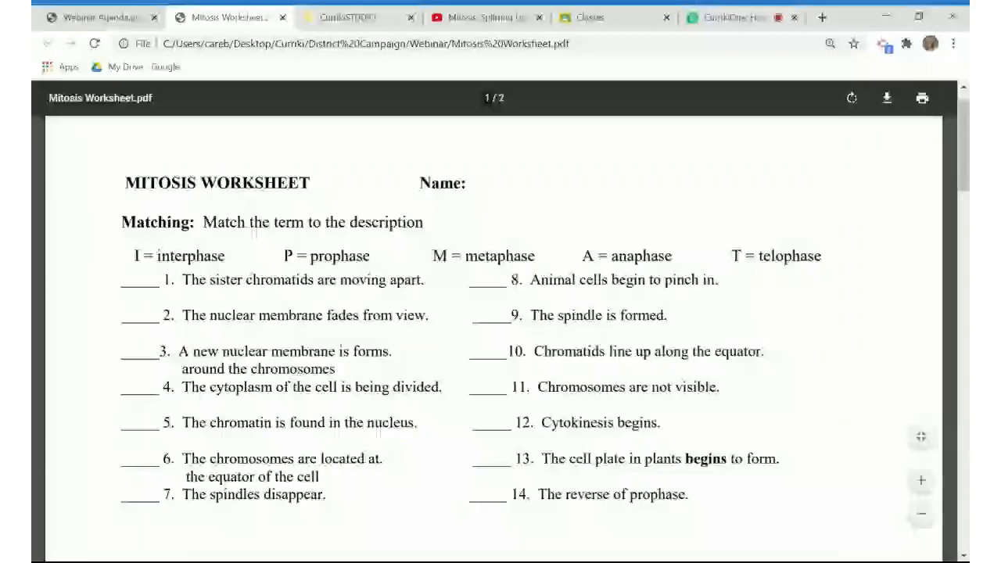
scroll(252, 224, down, 2)
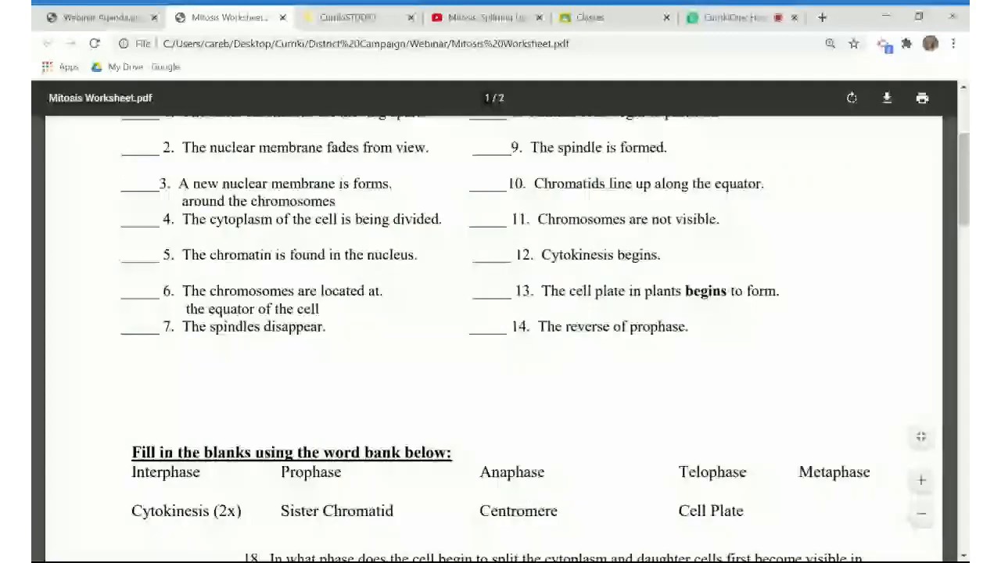
scroll(501, 336, down, 2)
drag(405, 280, 870, 300)
scroll(500, 336, down, 2)
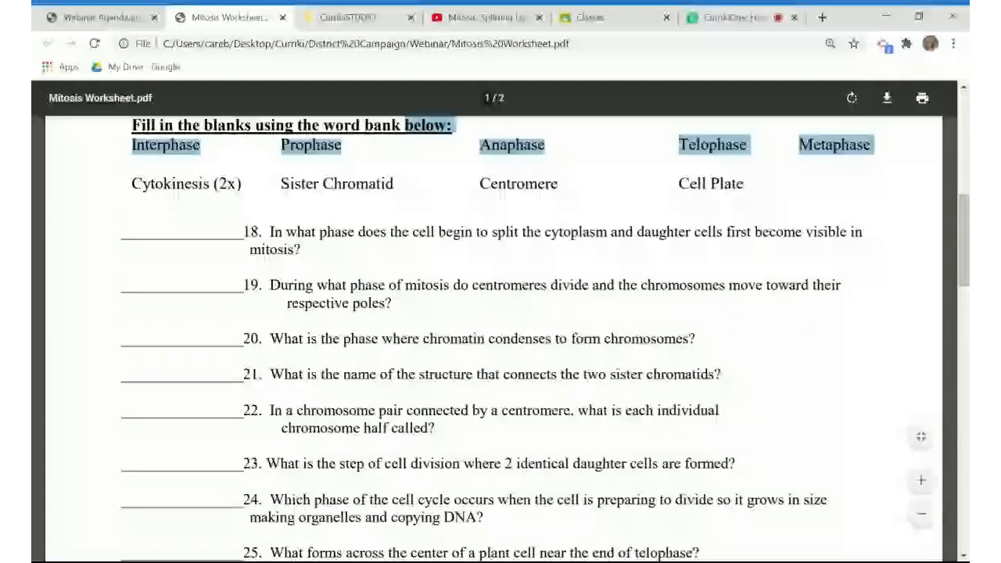
scroll(501, 336, up, 1)
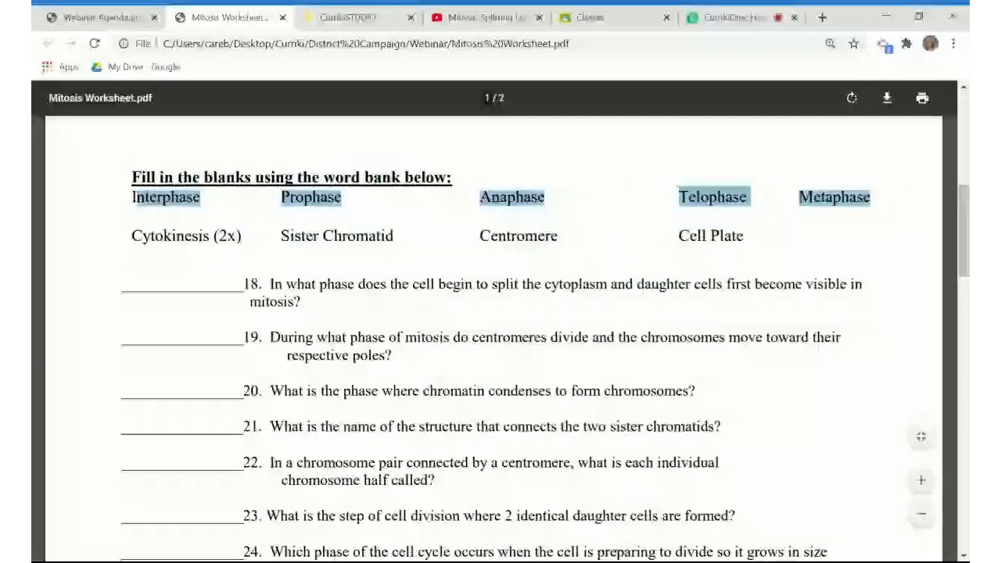
key(ctrl+Tab)
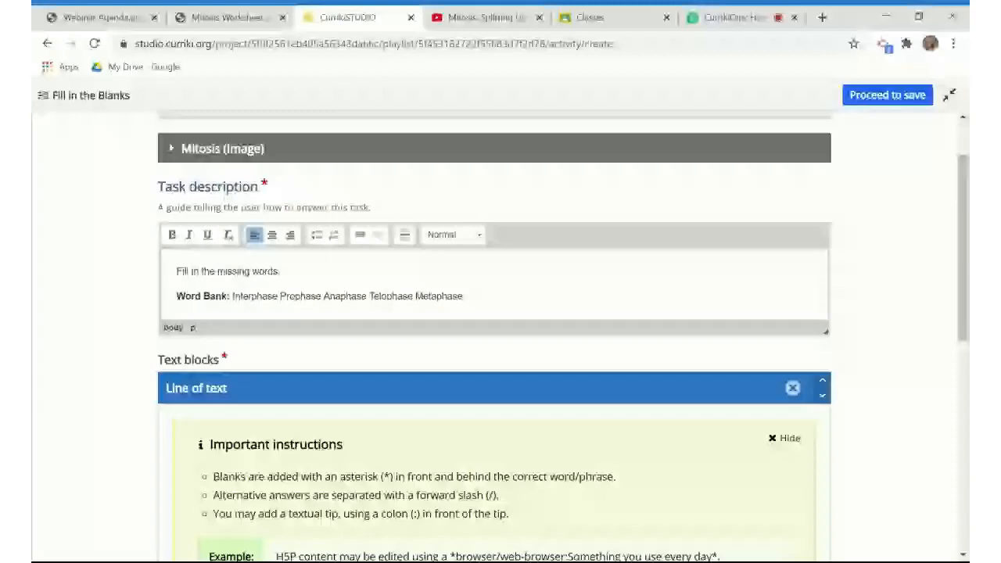
Separate the five phase names in the word bank line with commas.
click(277, 296)
text(,)
click(322, 296)
text(,)
click(366, 296)
text(,)
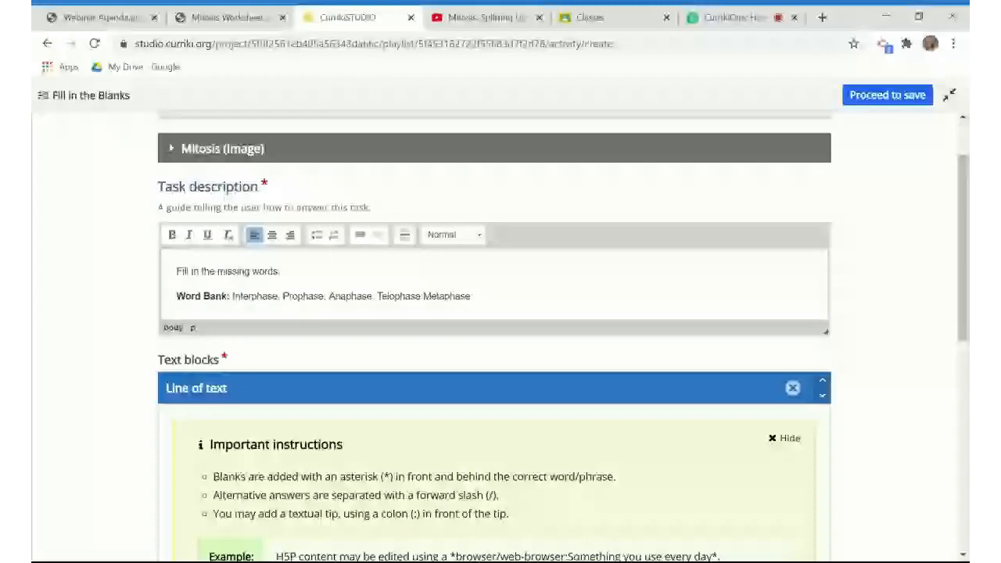
Append the worksheet's second word bank row, Cytokinesis (2x), Sister Chromatid, Centromere and Cell Plate, to the task description's word bank.
click(229, 17)
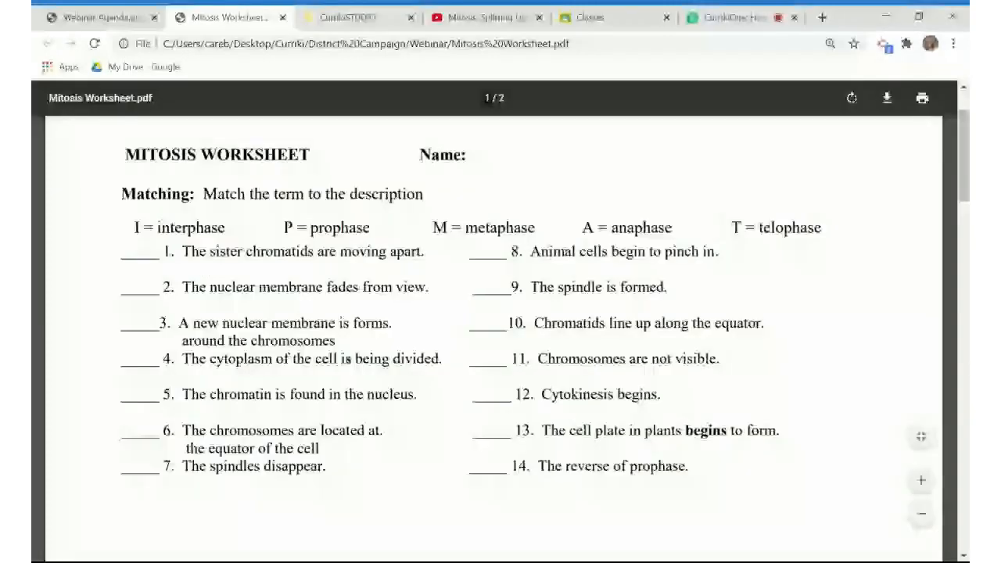
scroll(500, 336, down, 5)
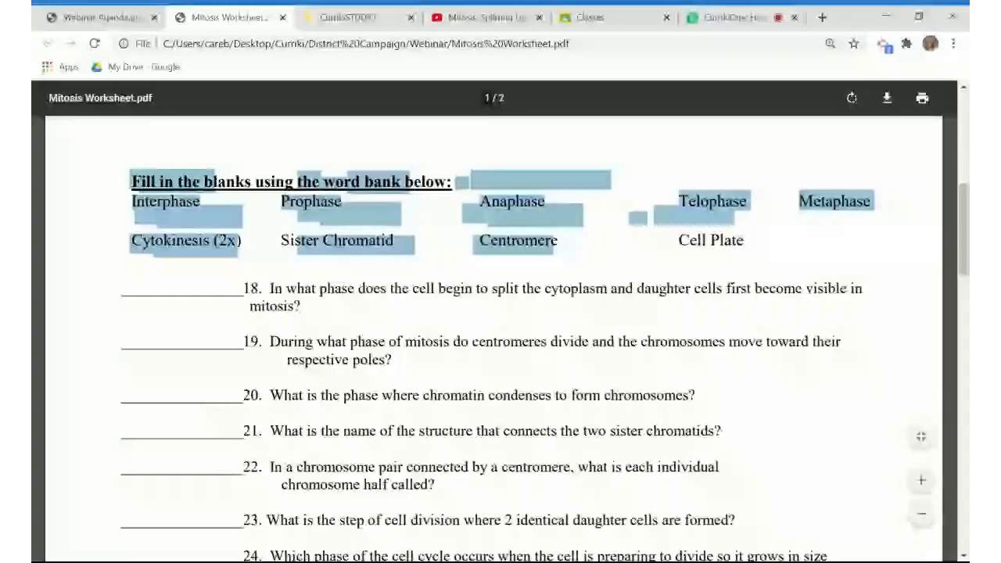
drag(143, 241, 744, 241)
key(ctrl+c)
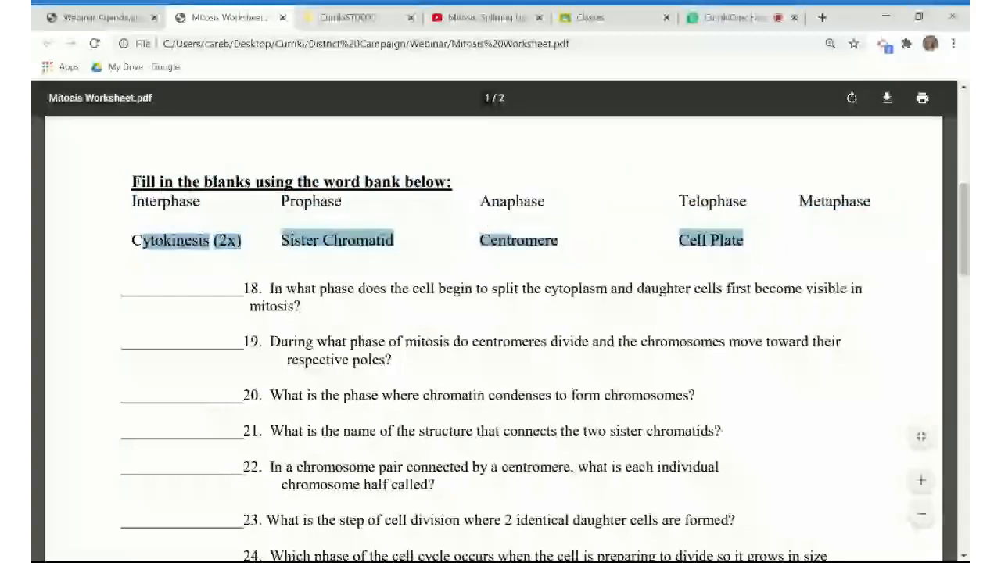
key(ctrl+Tab)
text(, C)
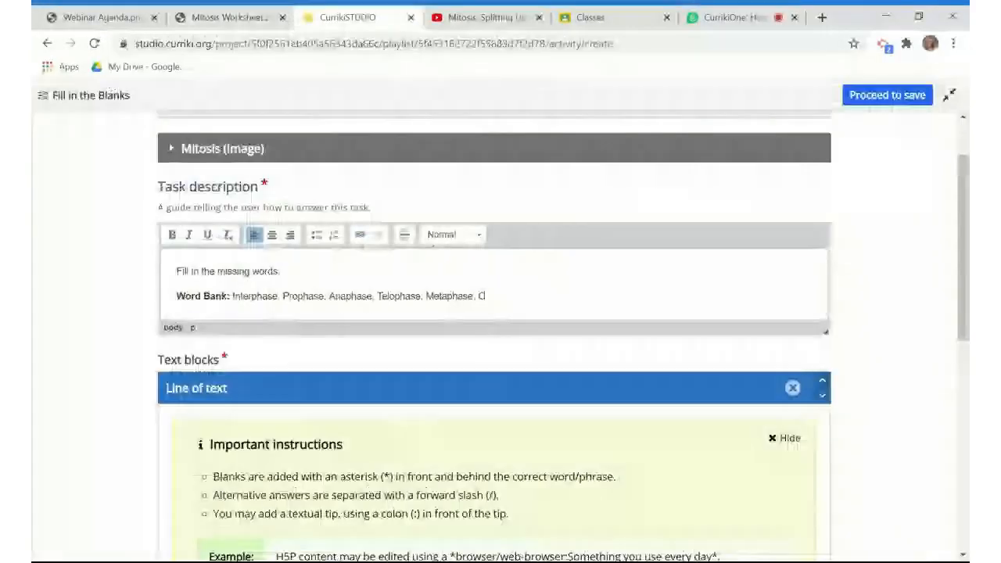
key(ctrl+v)
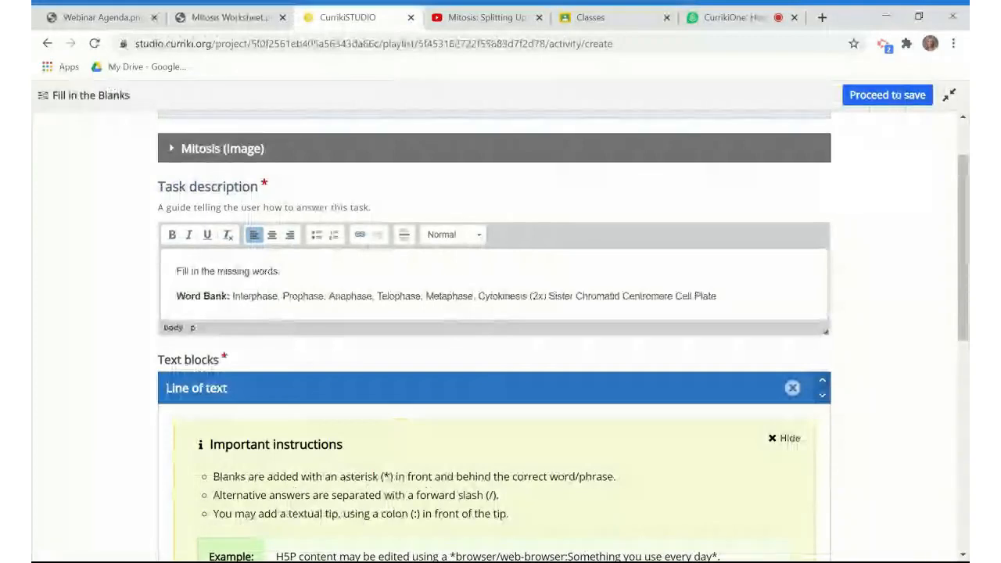
Insert commas after Cytokinesis (2x), Sister Chromatid and Centromere in the word bank line.
text(,)
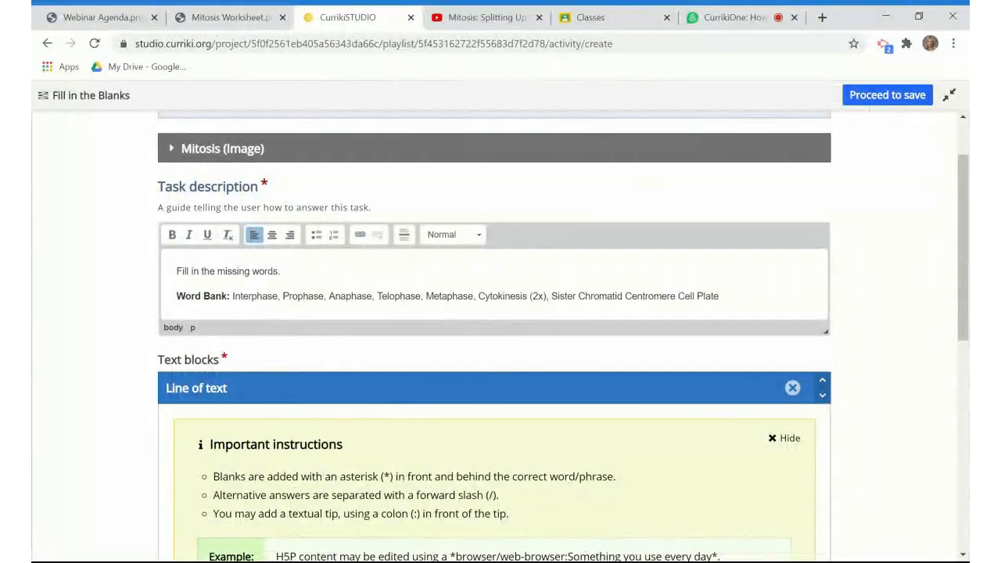
text(,)
click(678, 296)
text(,)
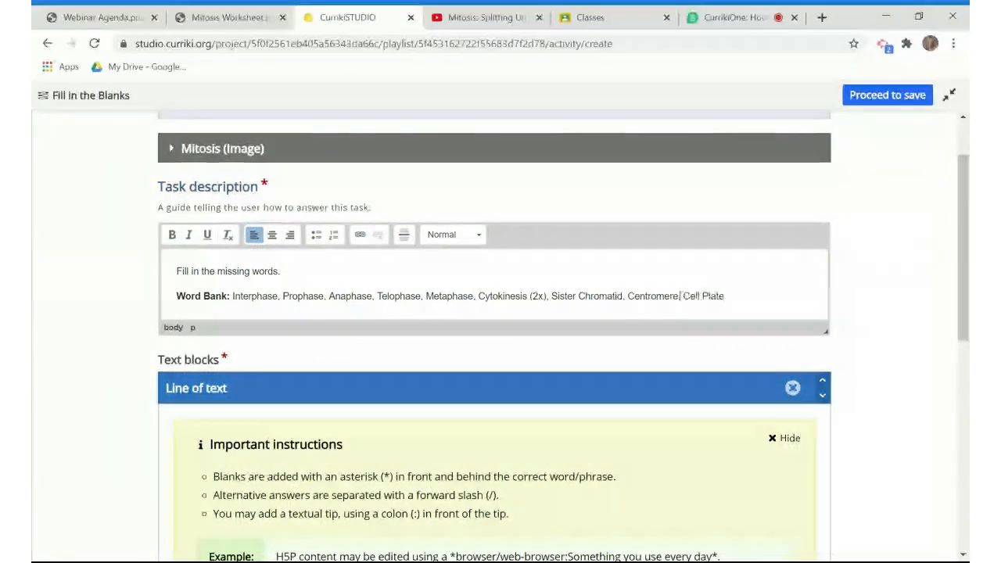
Copy worksheet question 18 from the PDF into the first text block and append the blank answer "*cytokinesis:".
scroll(680, 296, down, 2)
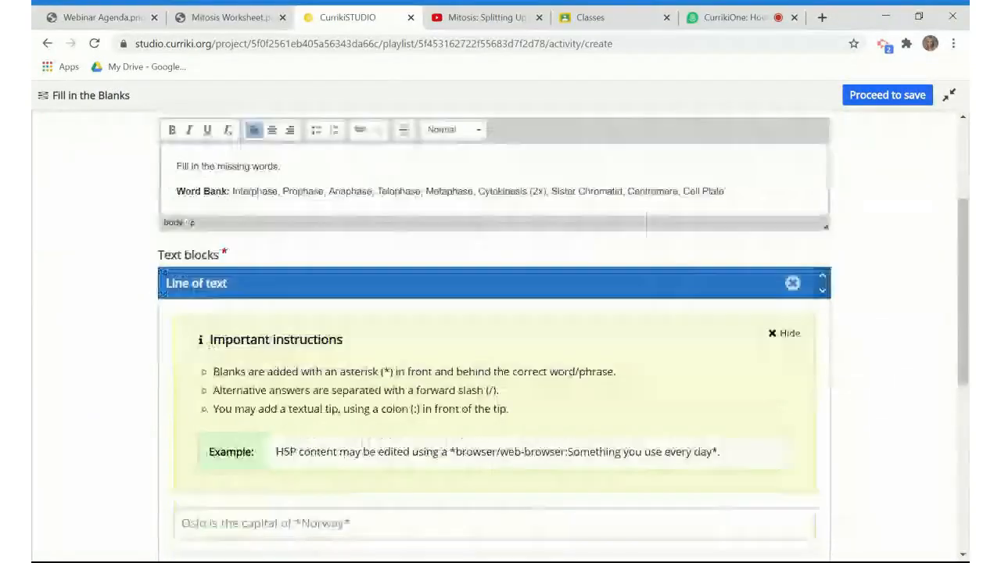
scroll(194, 268, down, 2)
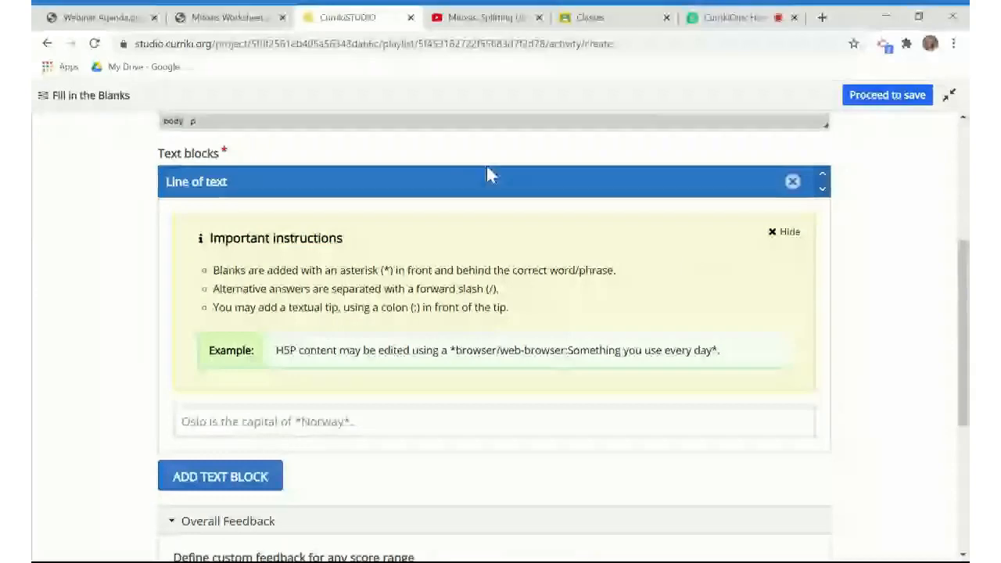
click(786, 232)
click(719, 228)
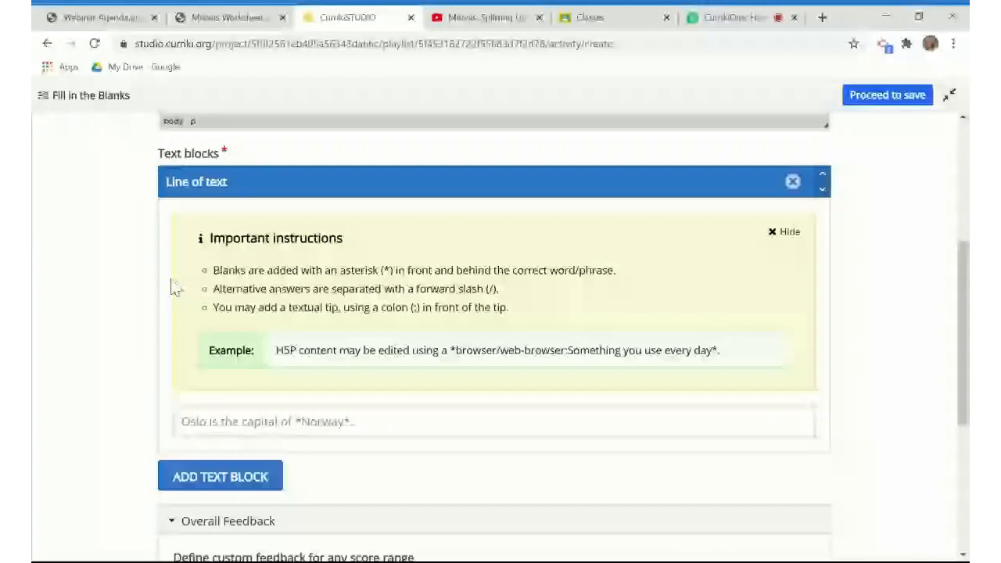
scroll(174, 288, down, 1)
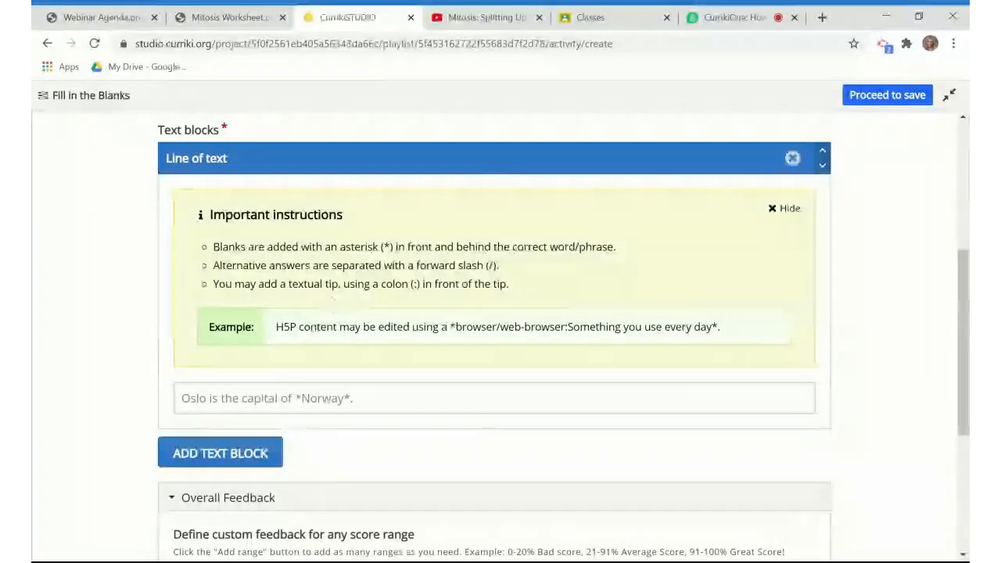
click(305, 398)
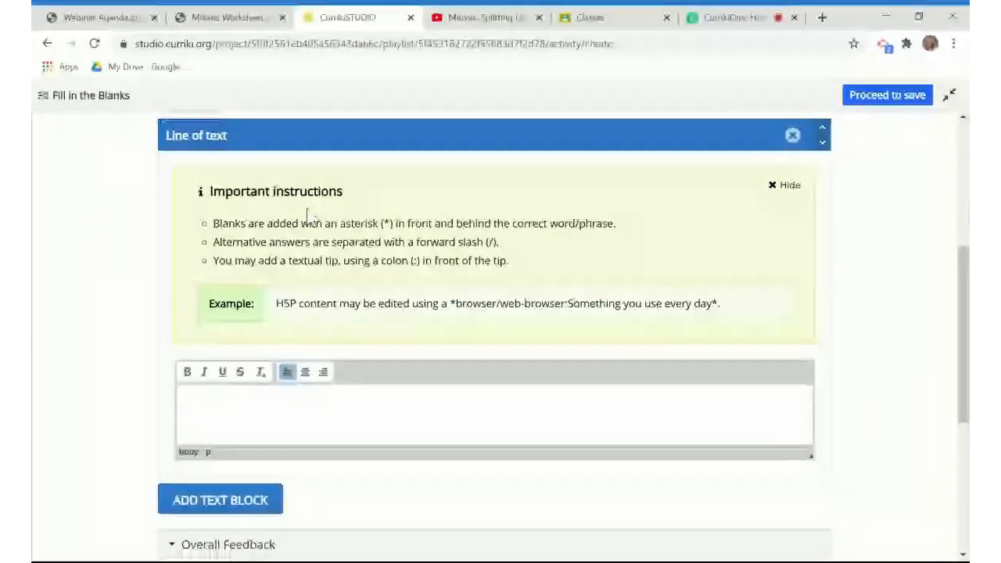
click(233, 19)
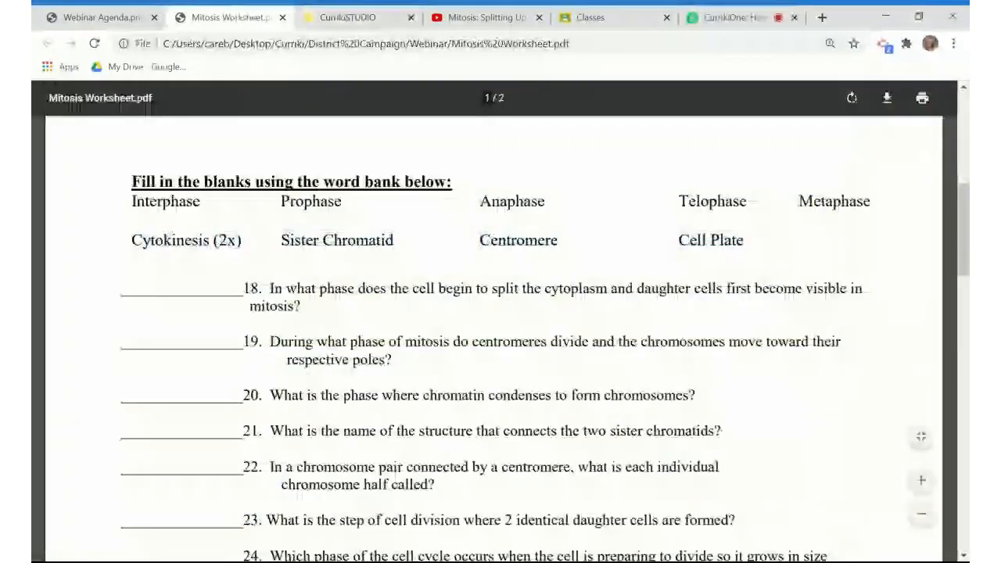
drag(270, 288, 302, 306)
key(ctrl+c)
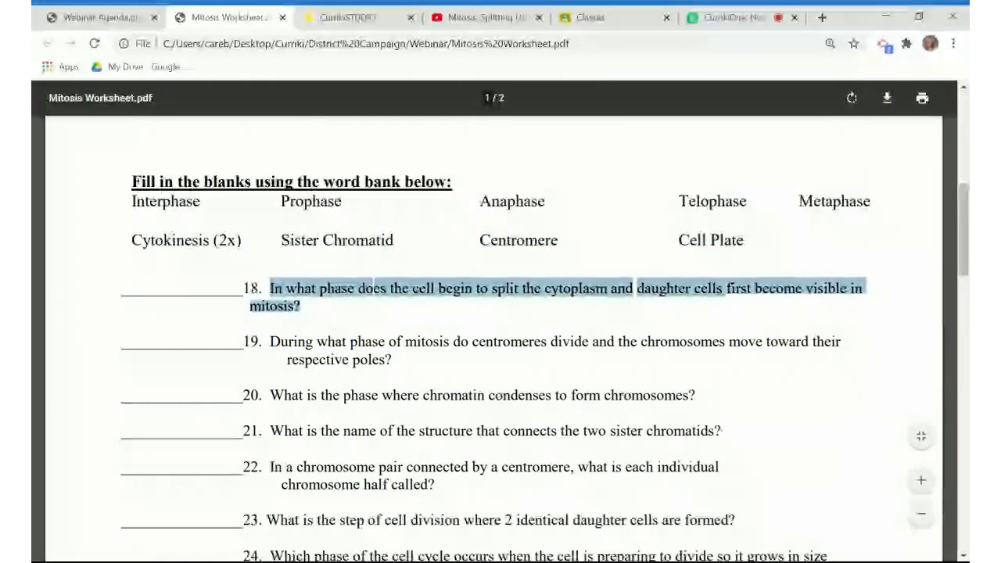
click(391, 17)
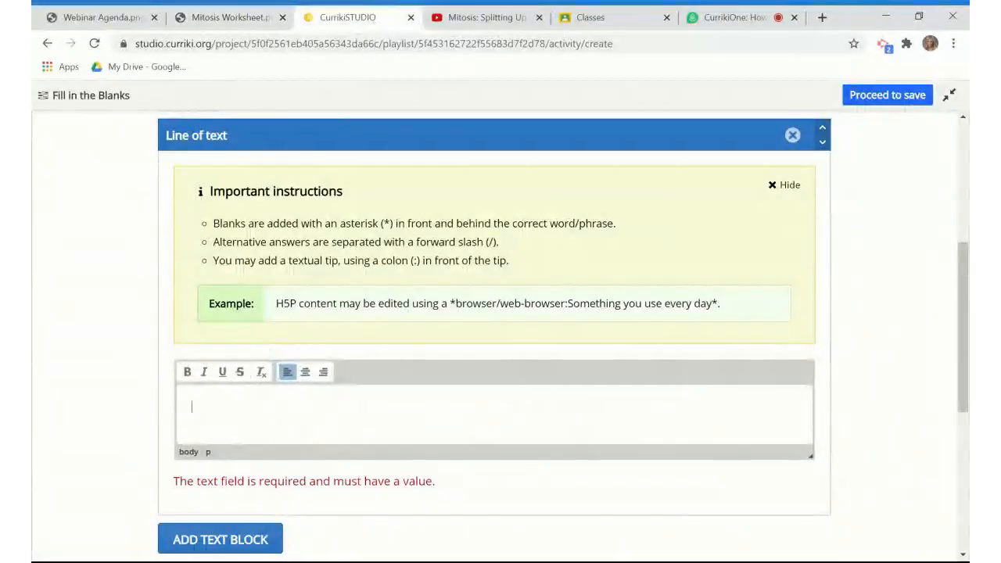
key(ctrl+v)
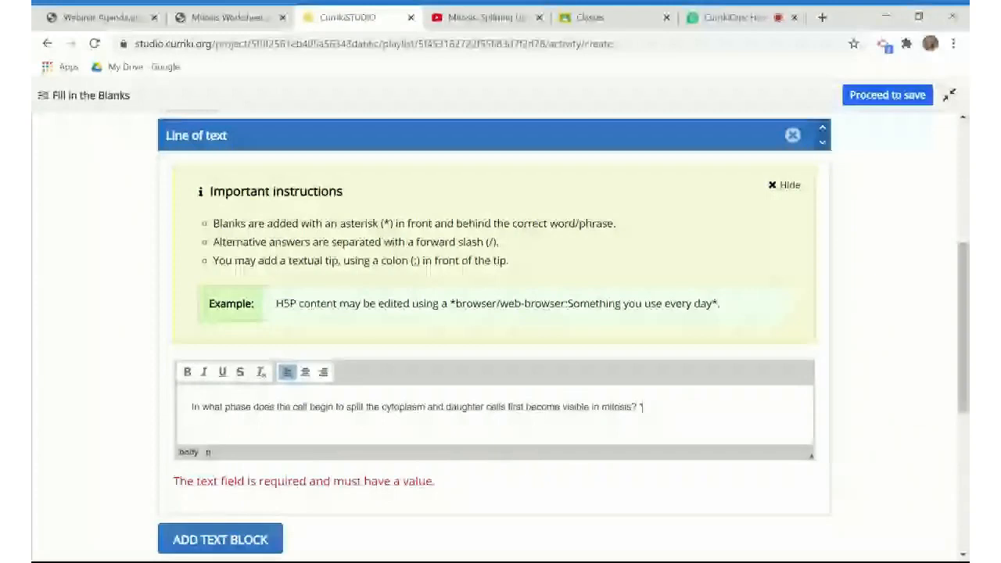
text(cytokinesis)
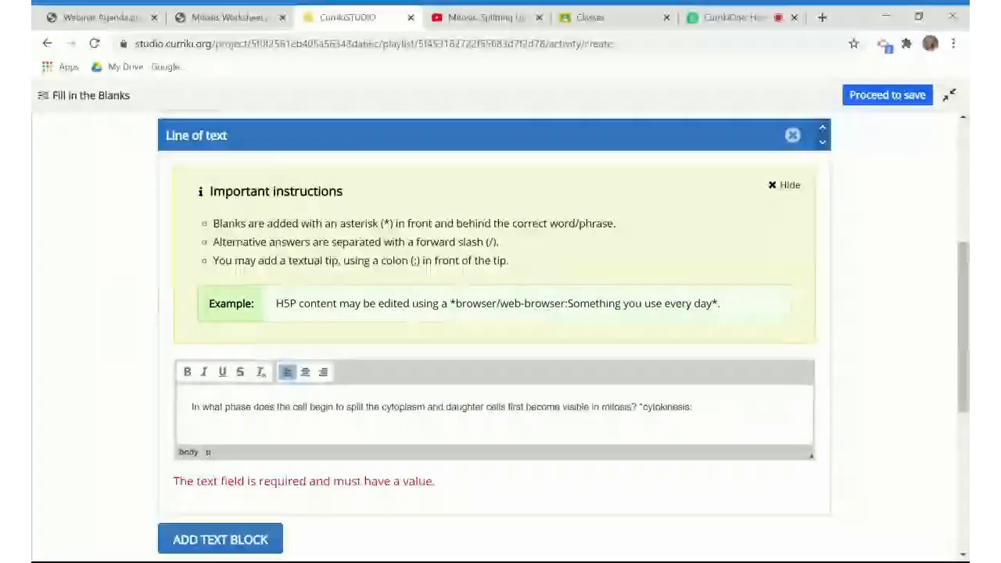
Copy the word bank line from the task description into the first text block as the cytokinesis blank's tip, ending with an asterisk.
scroll(673, 422, up, 2)
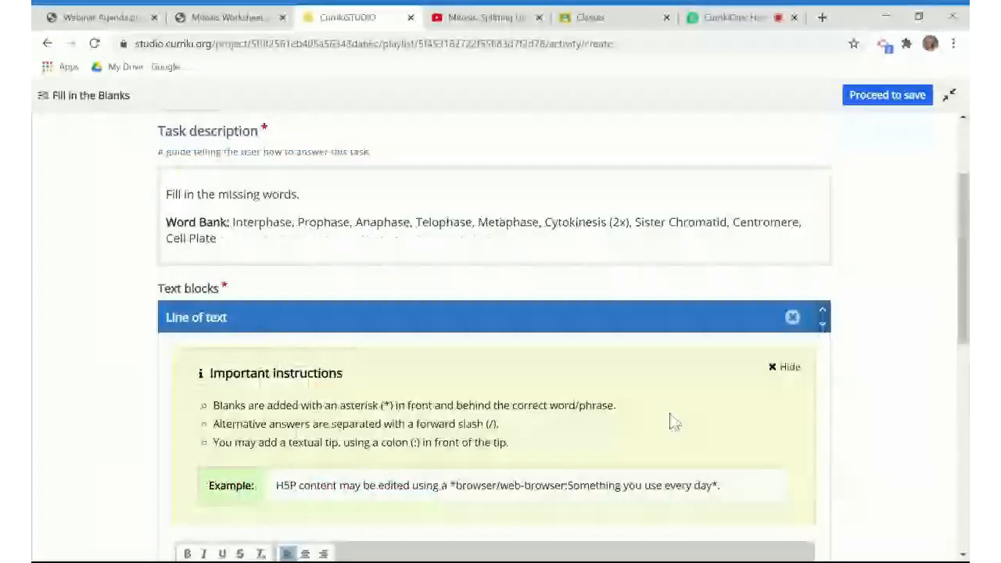
click(547, 231)
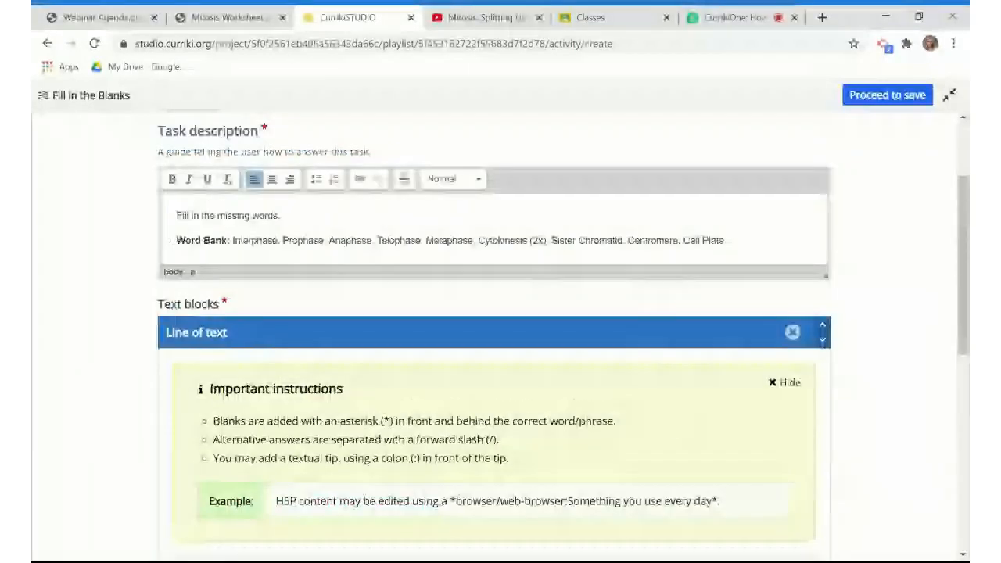
drag(726, 240, 176, 240)
key(ctrl+c)
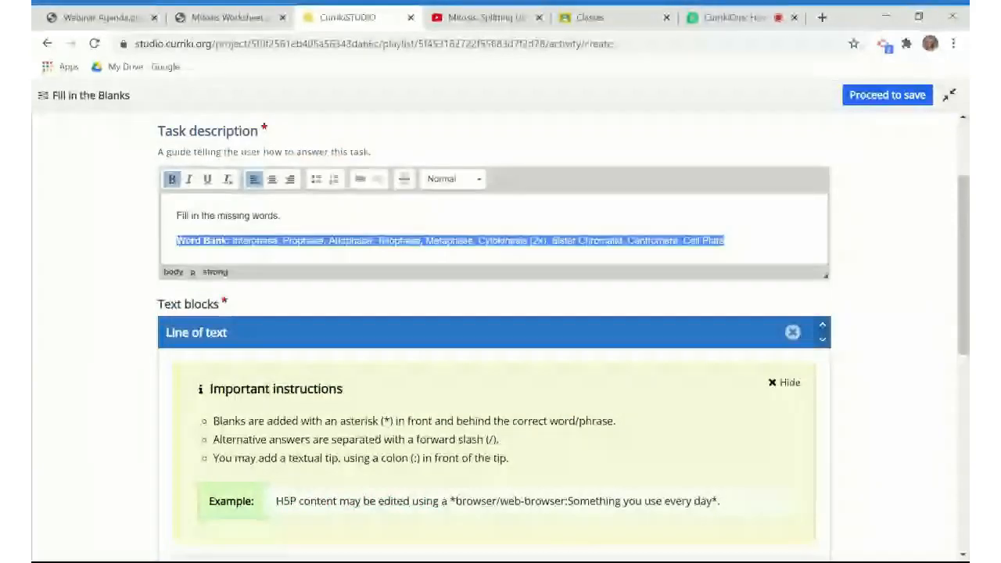
scroll(441, 384, down, 2)
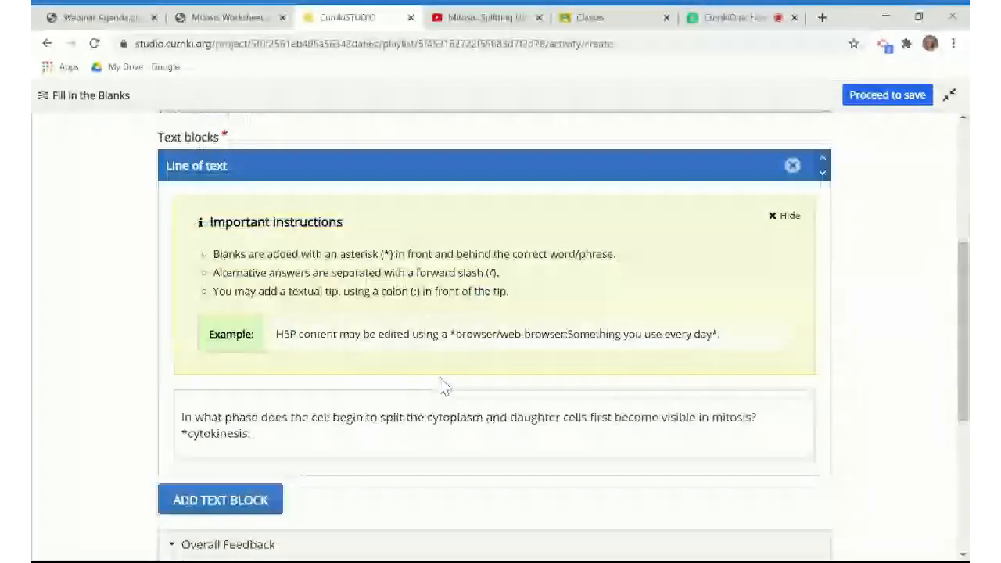
click(657, 438)
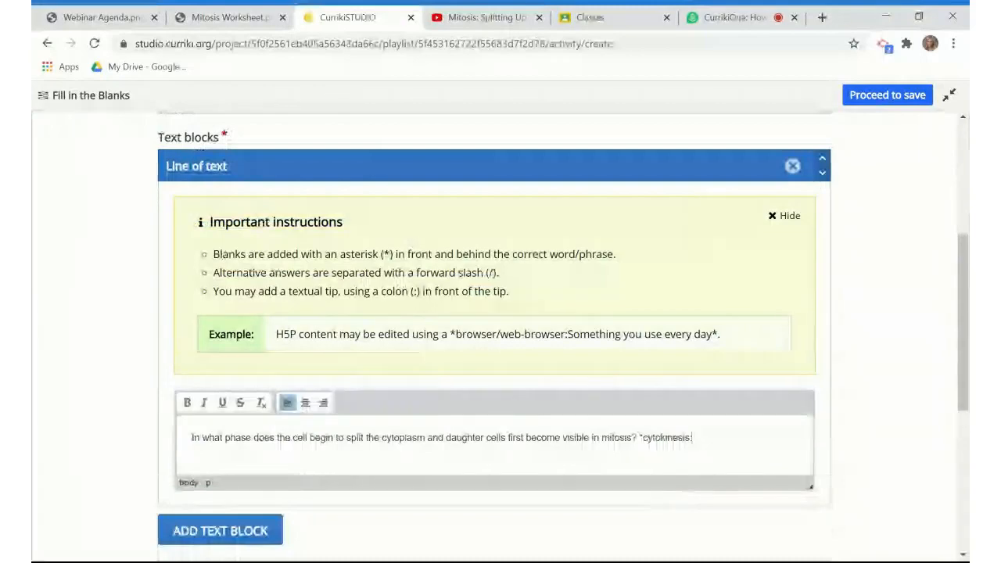
key(ctrl+v)
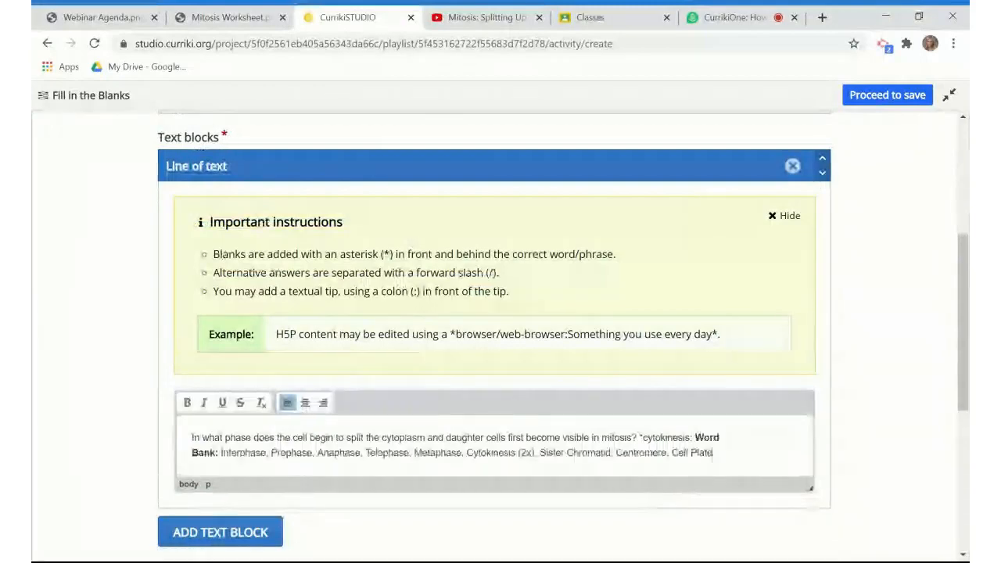
scroll(501, 336, down, 1)
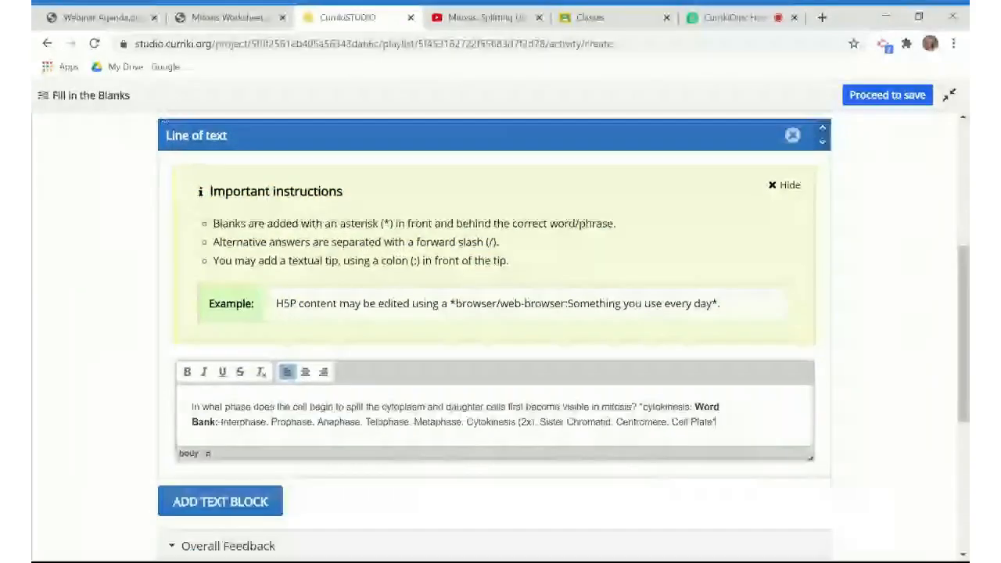
Add a second text block containing worksheet question 19 and the blank "*anaphase:" with the word bank line as its tip.
scroll(234, 442, down, 2)
click(226, 17)
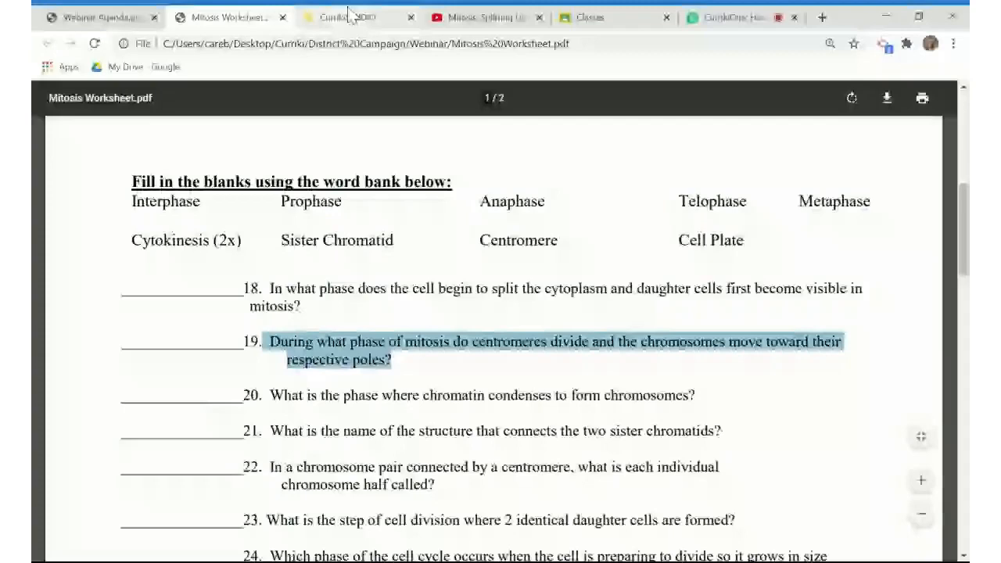
click(349, 16)
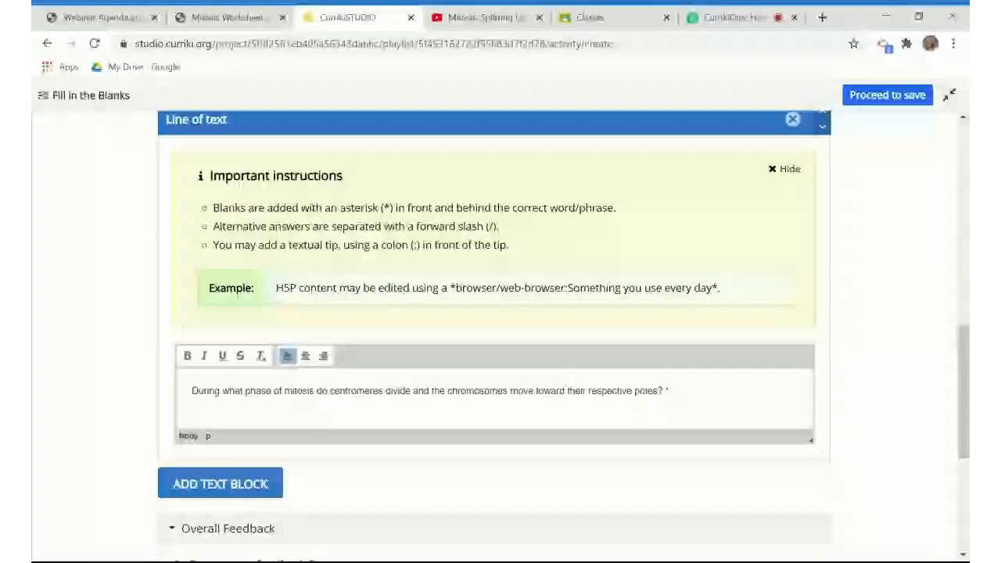
text(an)
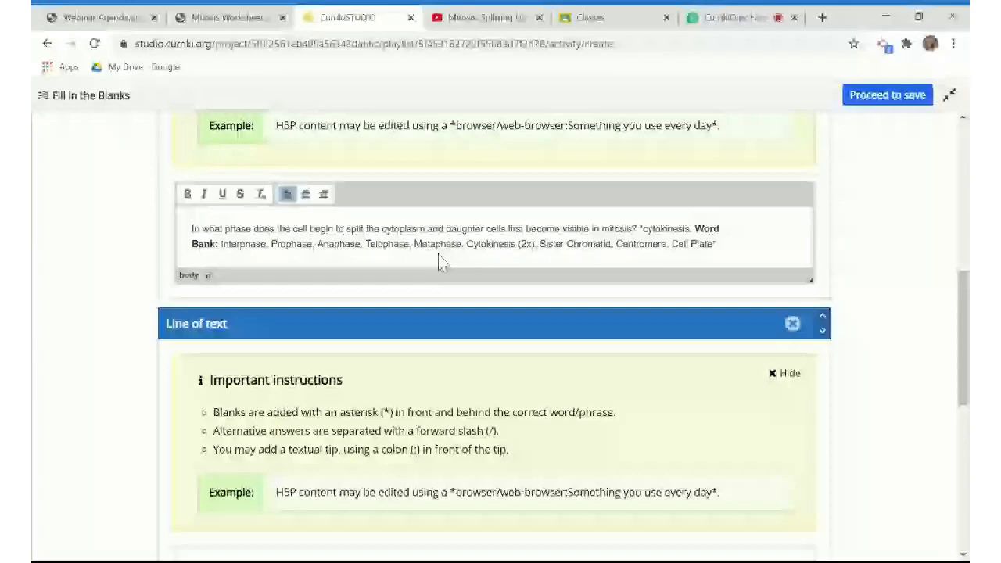
scroll(707, 205, down, 3)
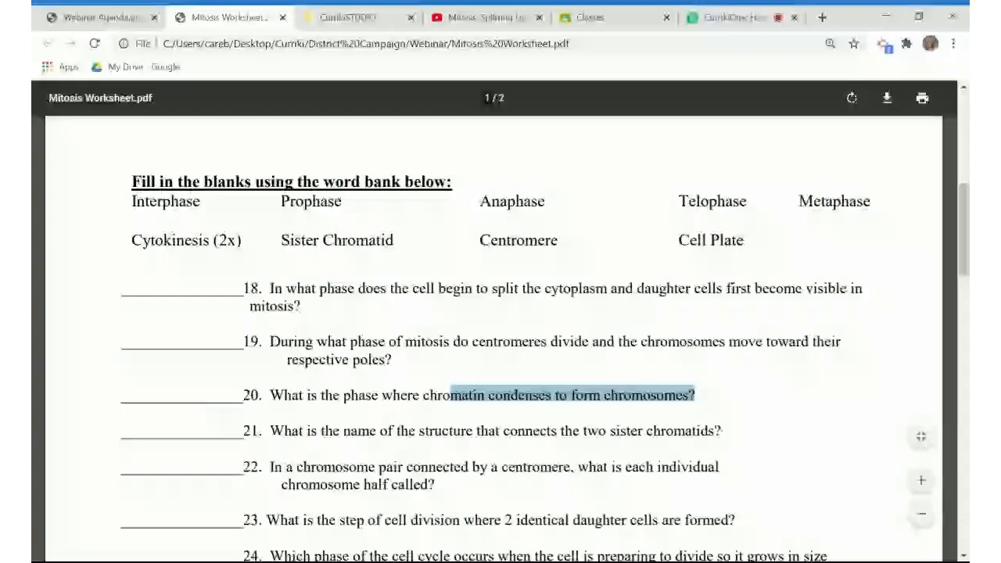
Add a third text block containing worksheet question 20 from the PDF, followed by the blank answer "*prophase:".
drag(451, 395, 375, 75)
key(ctrl+c)
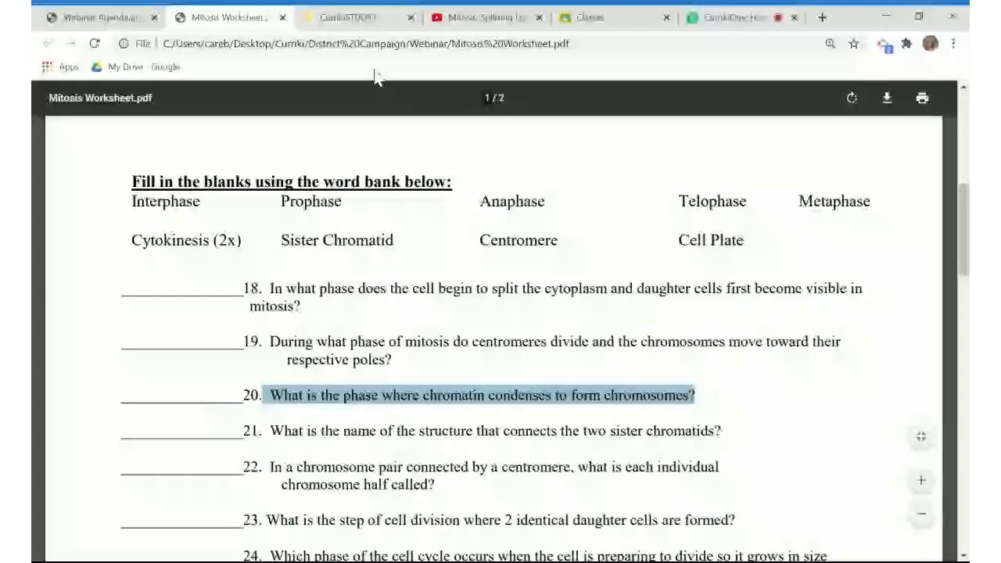
click(348, 17)
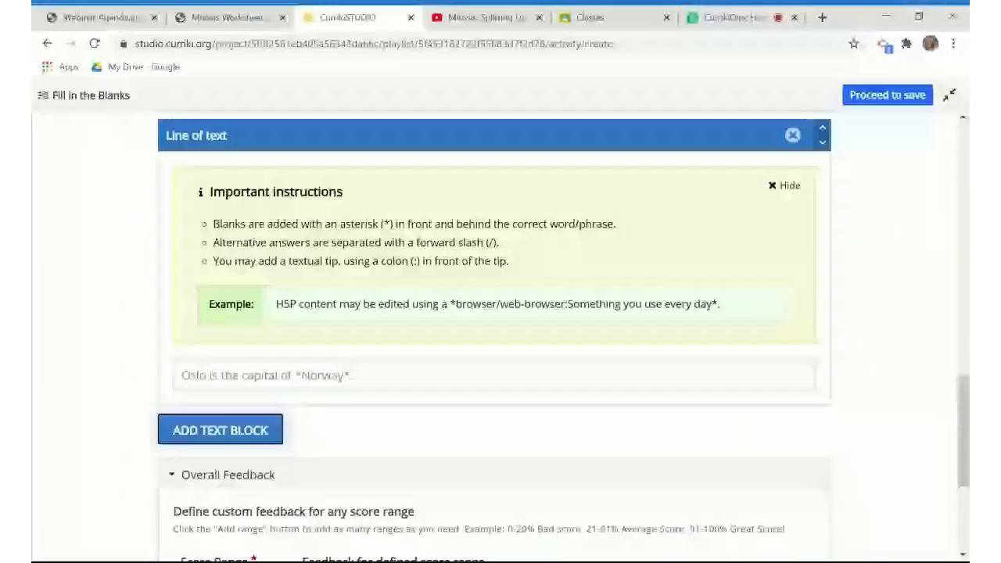
click(494, 376)
key(ctrl+v)
text(*p)
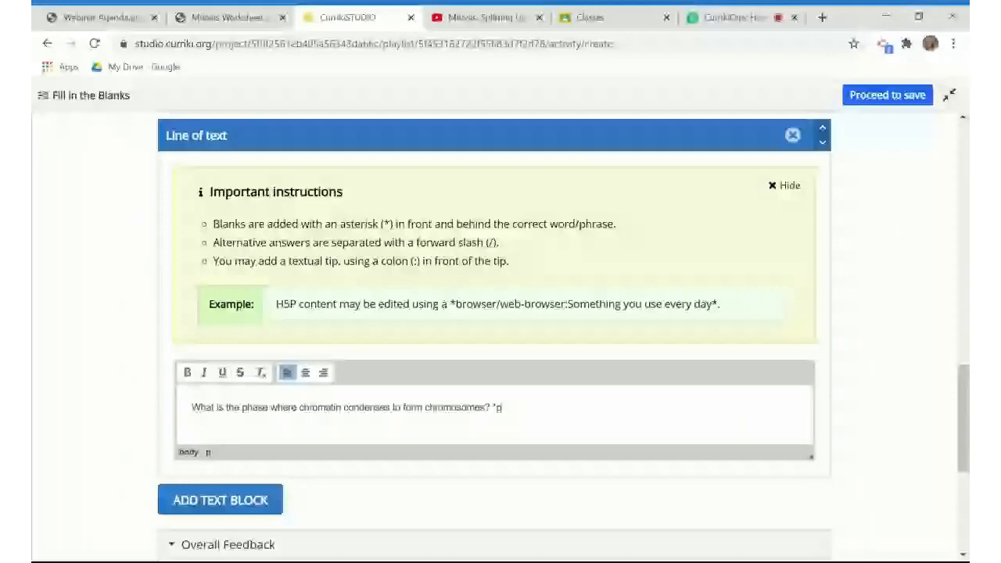
text(rophase)
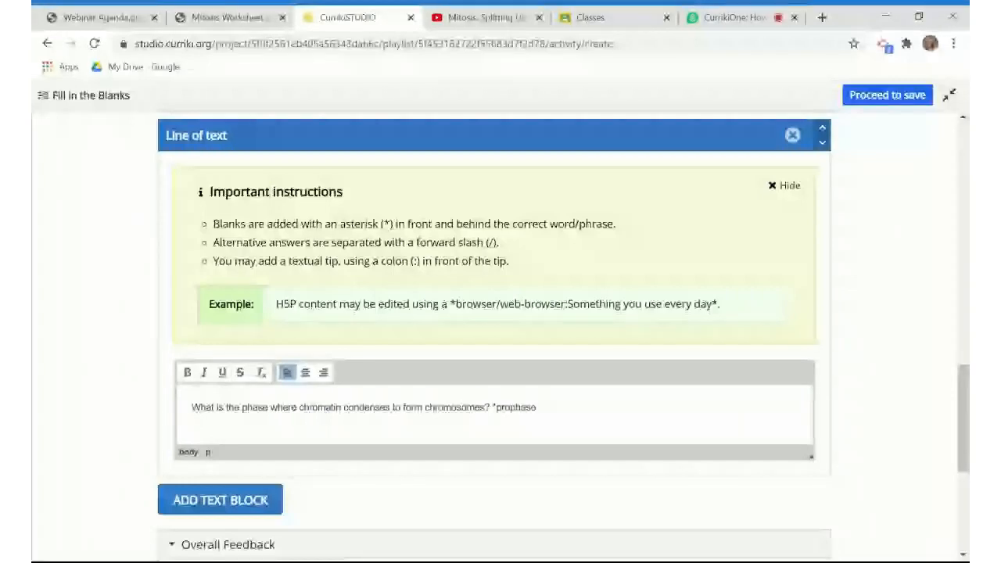
text(*)
Copy the word bank tip with its closing asterisk from the anaphase block and append it after "*prophase:" in the third block.
scroll(326, 362, up, 1)
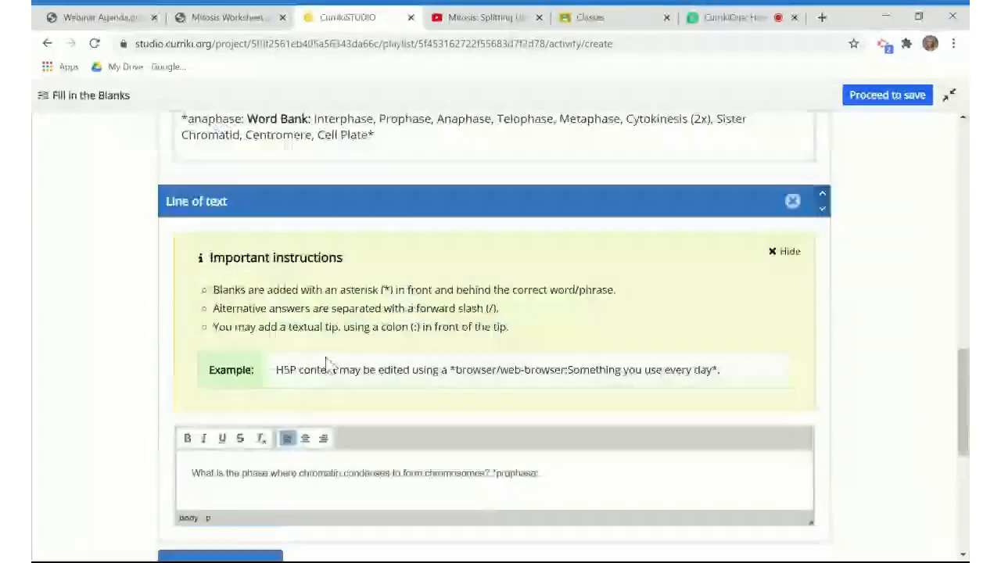
scroll(325, 361, up, 2)
click(552, 171)
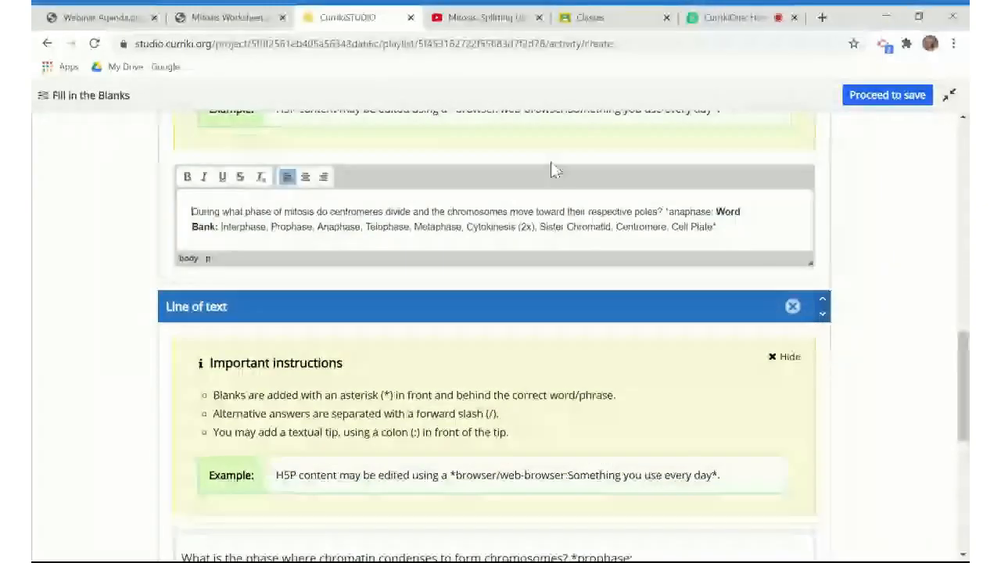
drag(716, 212, 718, 227)
key(ctrl+c)
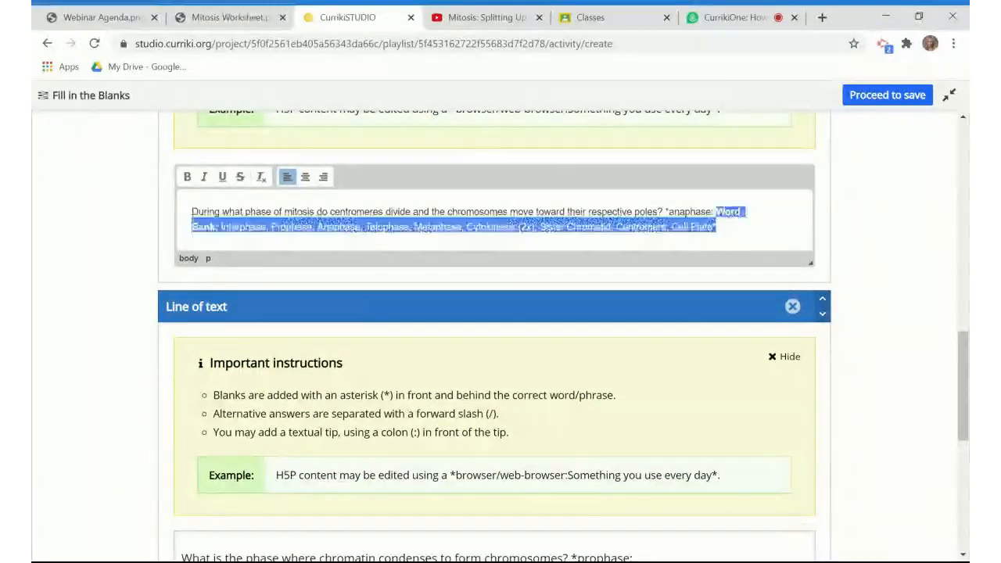
scroll(495, 337, down, 1)
scroll(494, 336, down, 1)
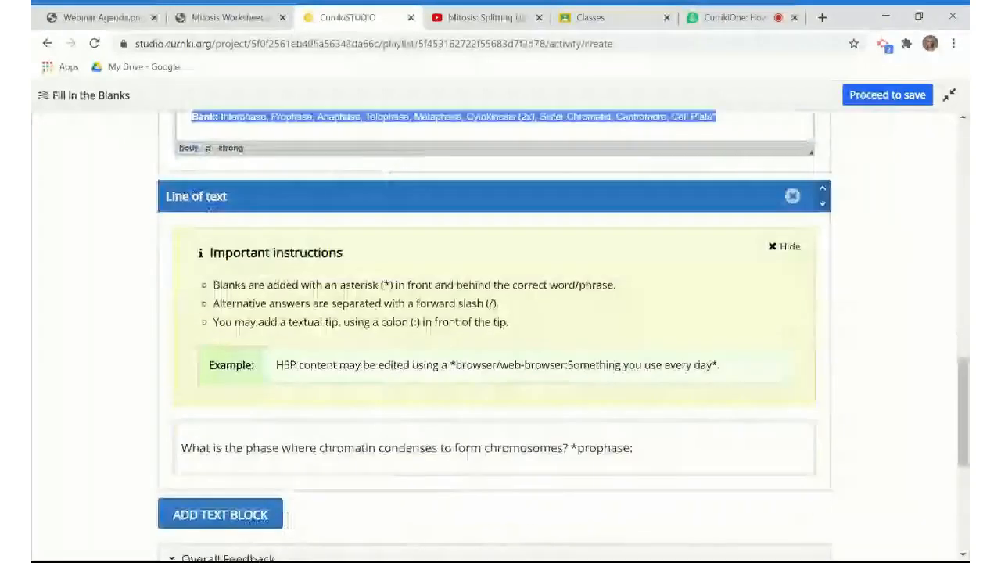
click(635, 449)
key(ctrl+v)
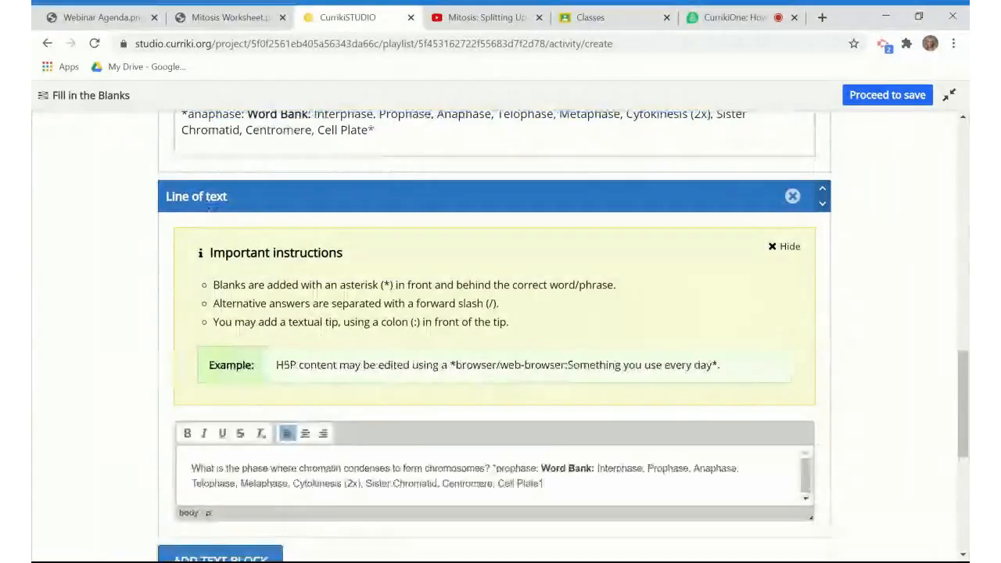
Add another score range to the overall feedback settings.
scroll(495, 336, down, 1)
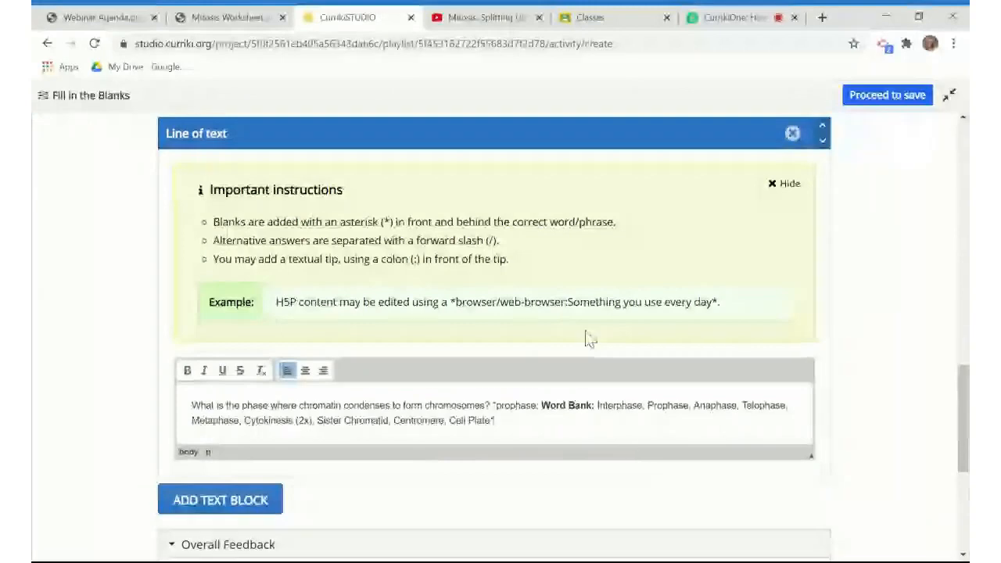
scroll(587, 334, down, 1)
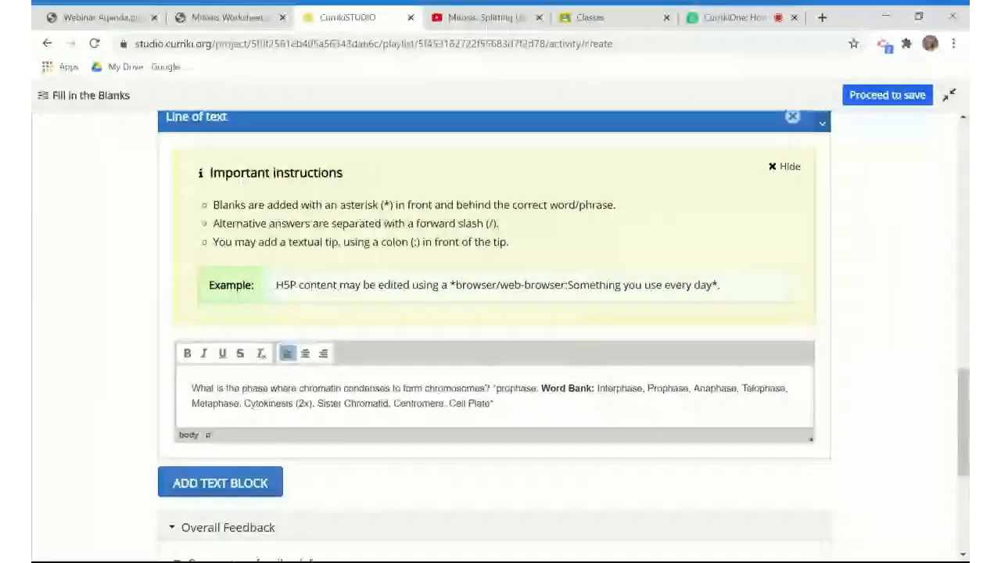
scroll(586, 336, down, 2)
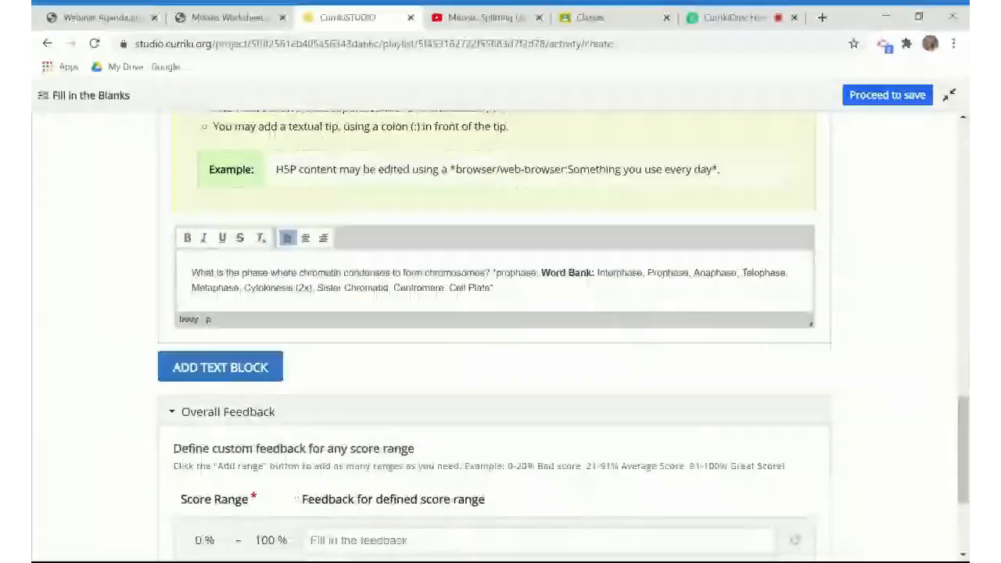
scroll(495, 337, down, 3)
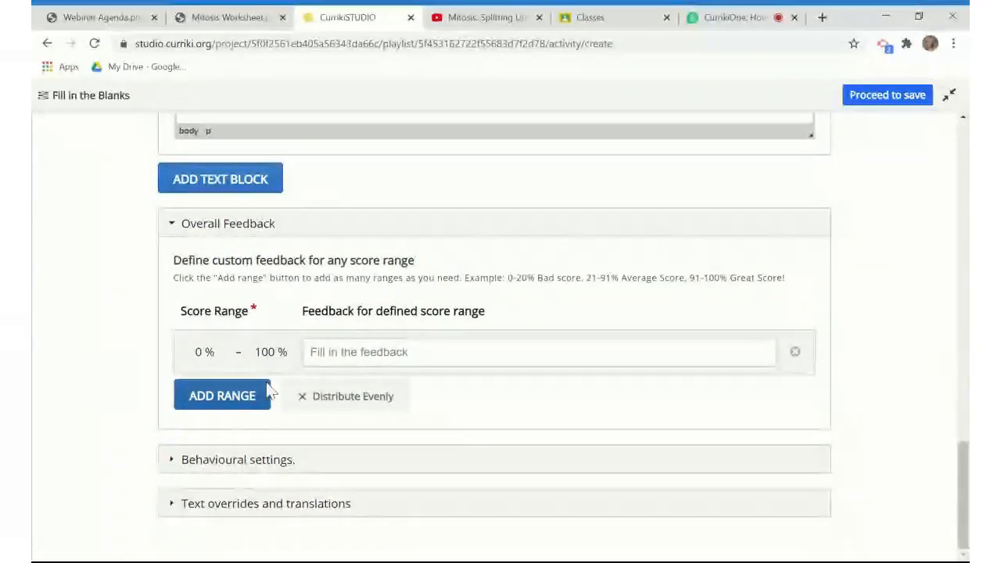
click(243, 405)
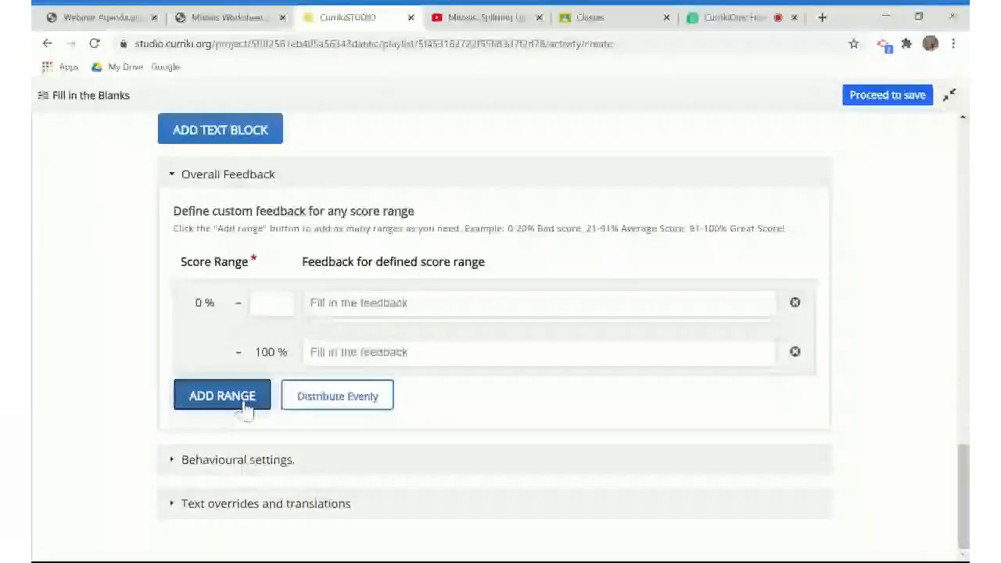
Set the first feedback range to end at 70% with "Come to tutorials tomorrow :)" and give the 71–100% range "Great work!".
click(272, 303)
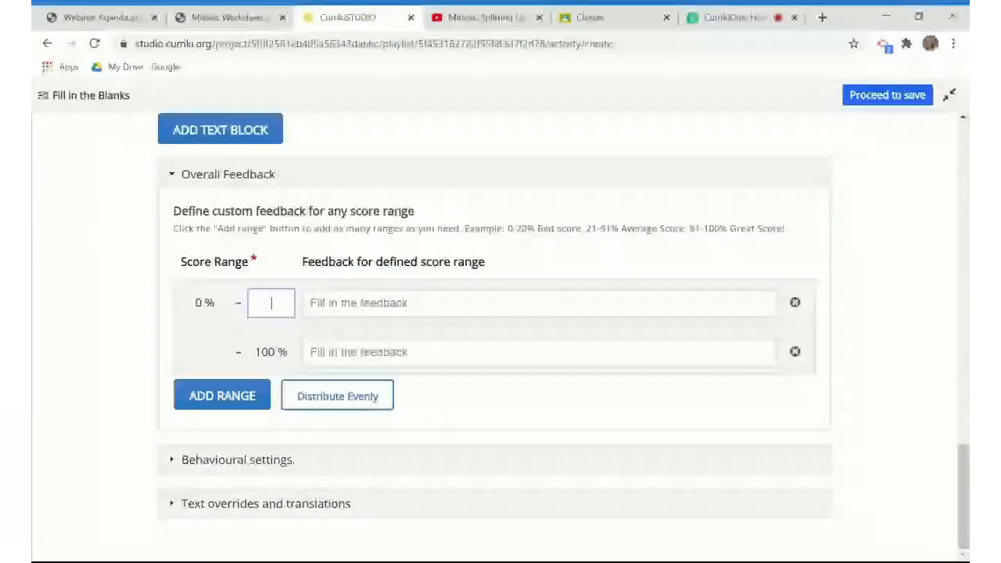
text(70)
key(Tab)
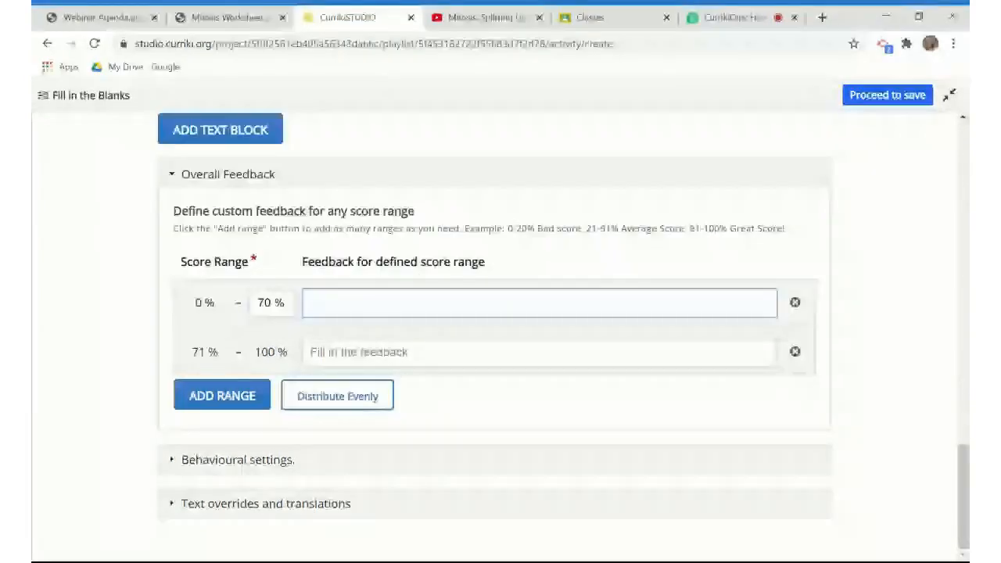
key(Down)
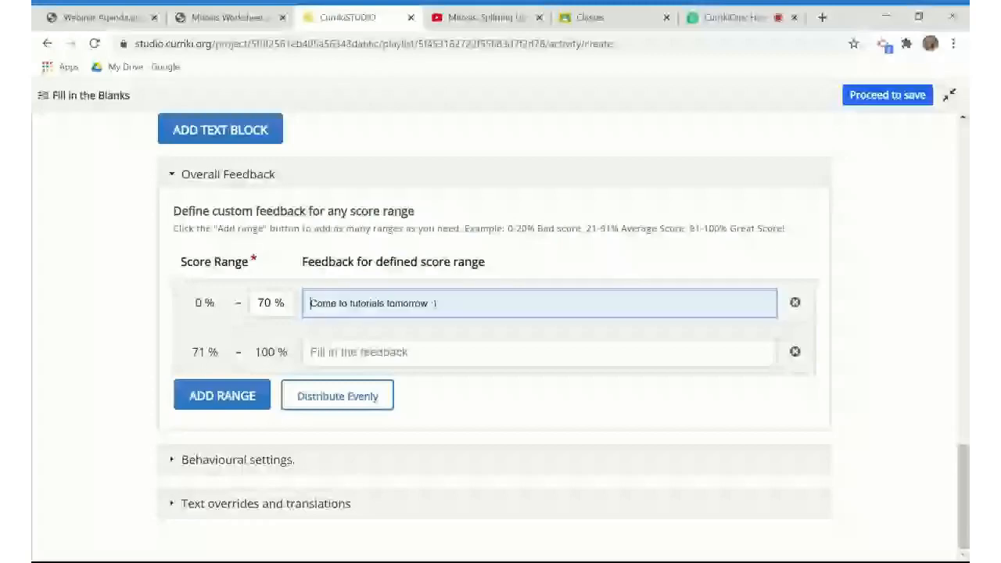
key(Tab)
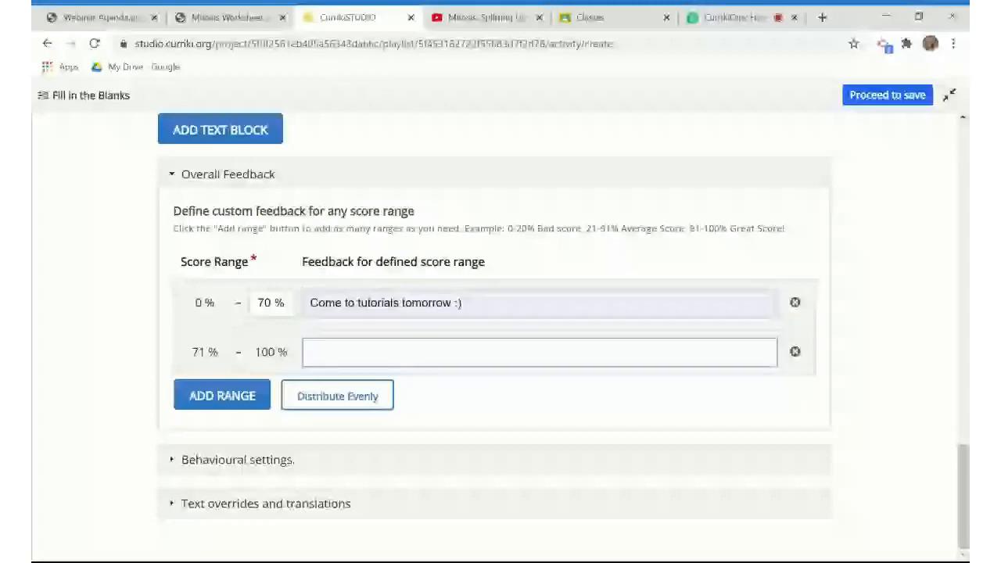
key(Down)
key(Return)
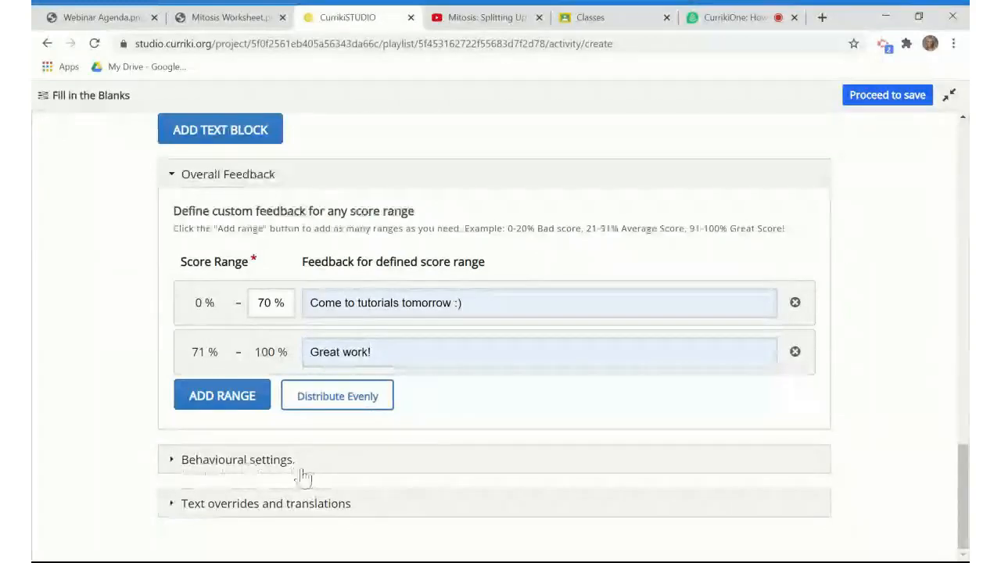
Turn off case sensitivity in the activity's behavioural settings and point out the option to accept minor spelling errors.
click(173, 468)
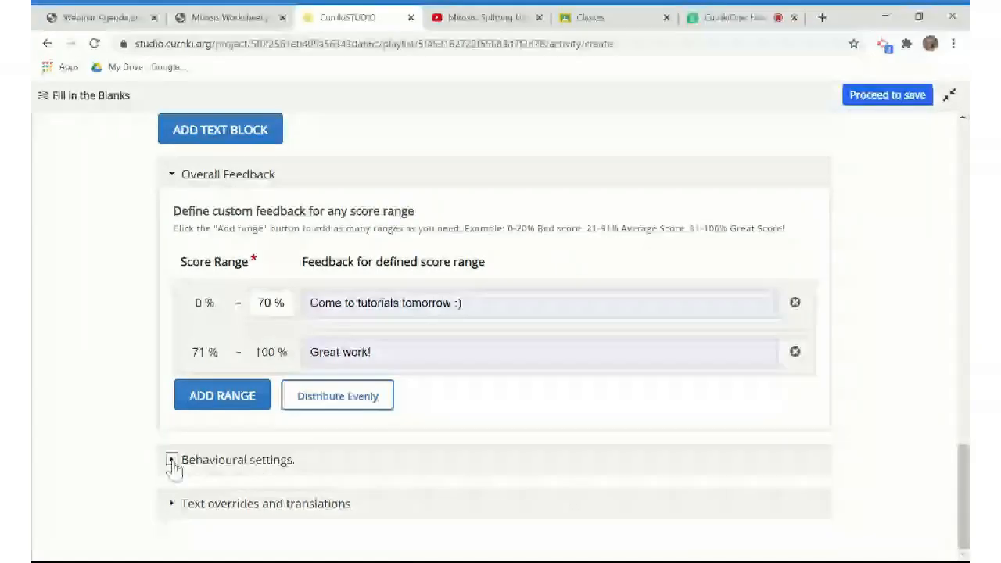
scroll(375, 489, down, 3)
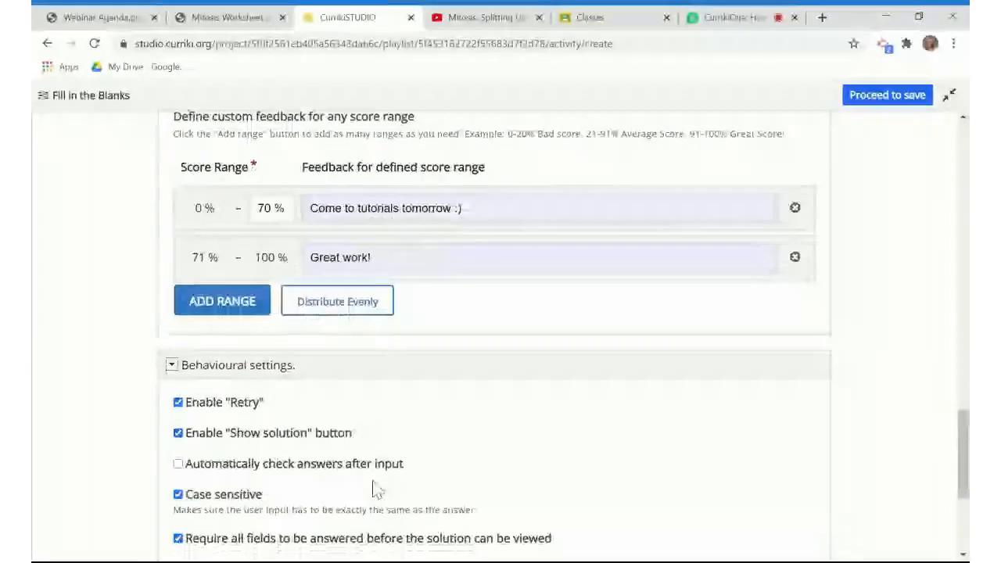
scroll(376, 489, down, 2)
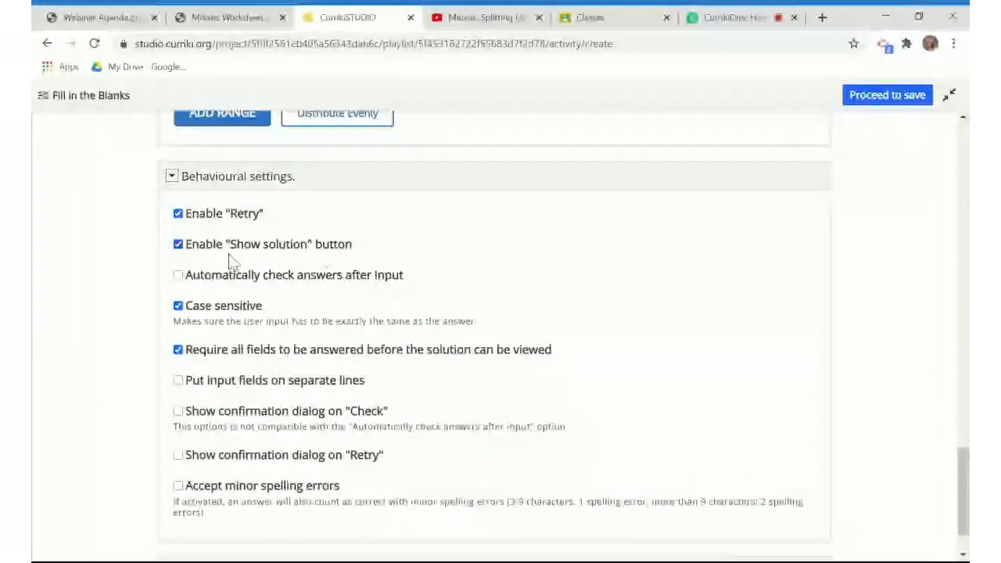
click(179, 307)
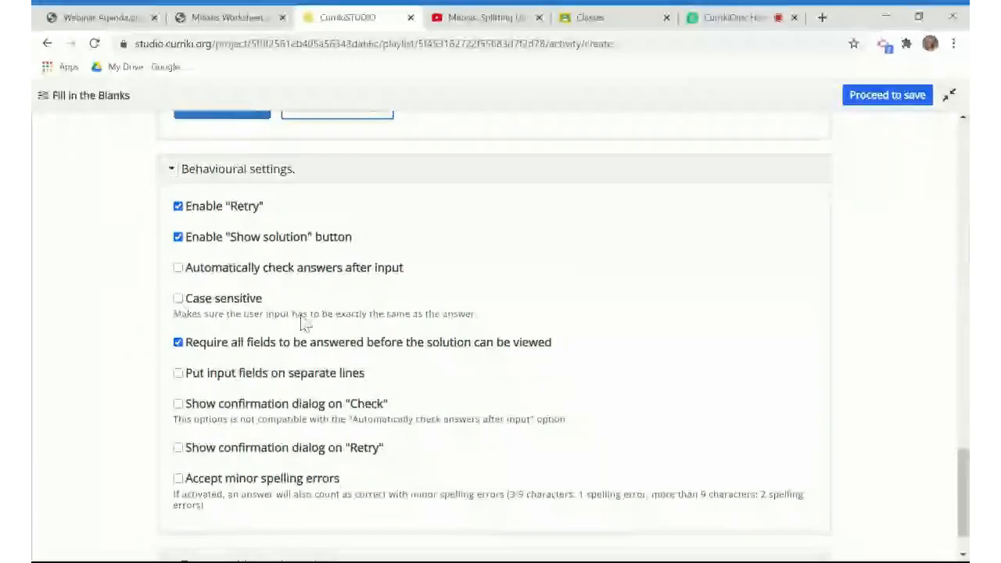
scroll(303, 324, down, 1)
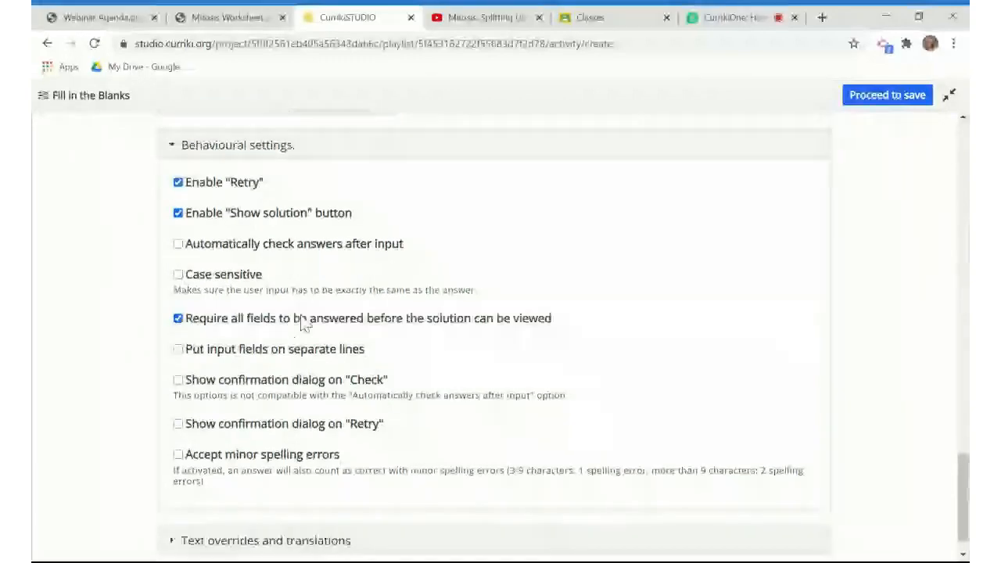
drag(187, 457, 466, 471)
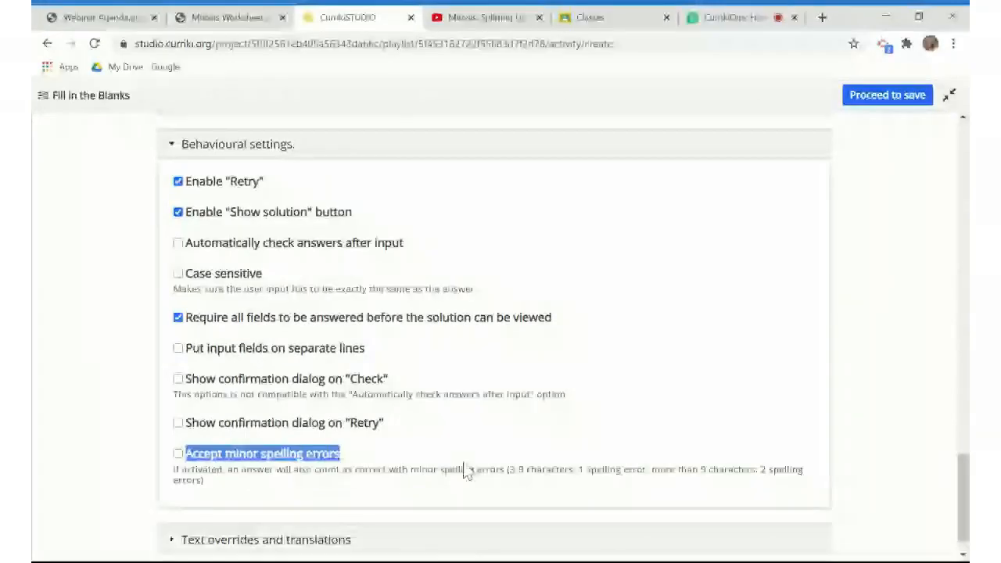
Examine the Fill in the Blanks button texts under the text overrides and translations, and collapse the opened settings sections.
scroll(173, 520, down, 1)
click(174, 518)
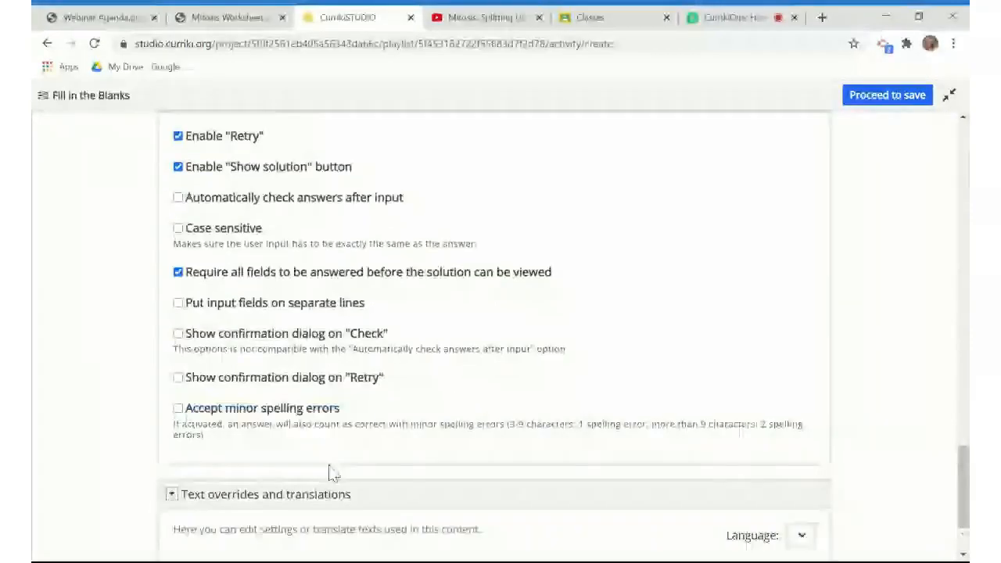
scroll(328, 473, down, 3)
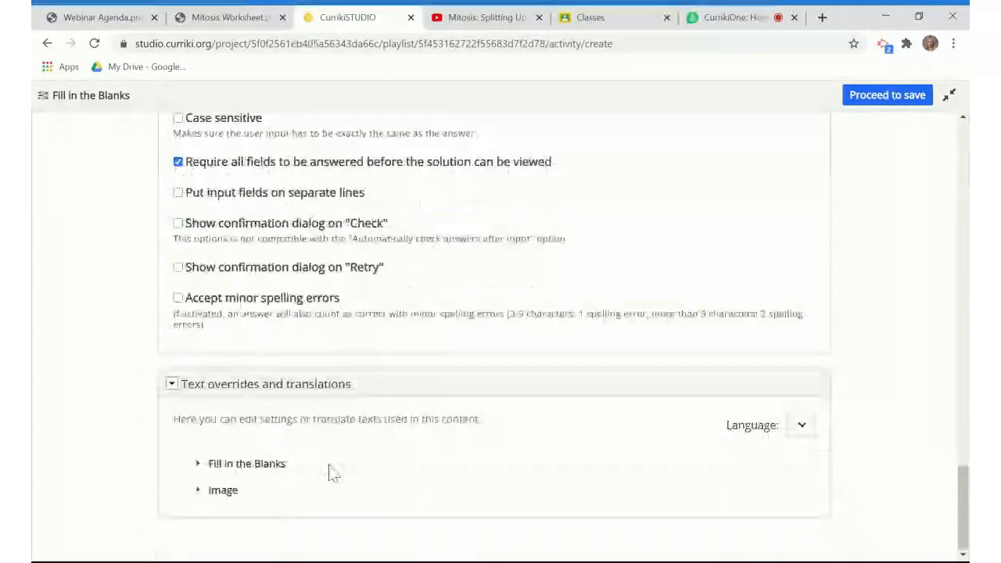
click(208, 465)
scroll(299, 470, down, 2)
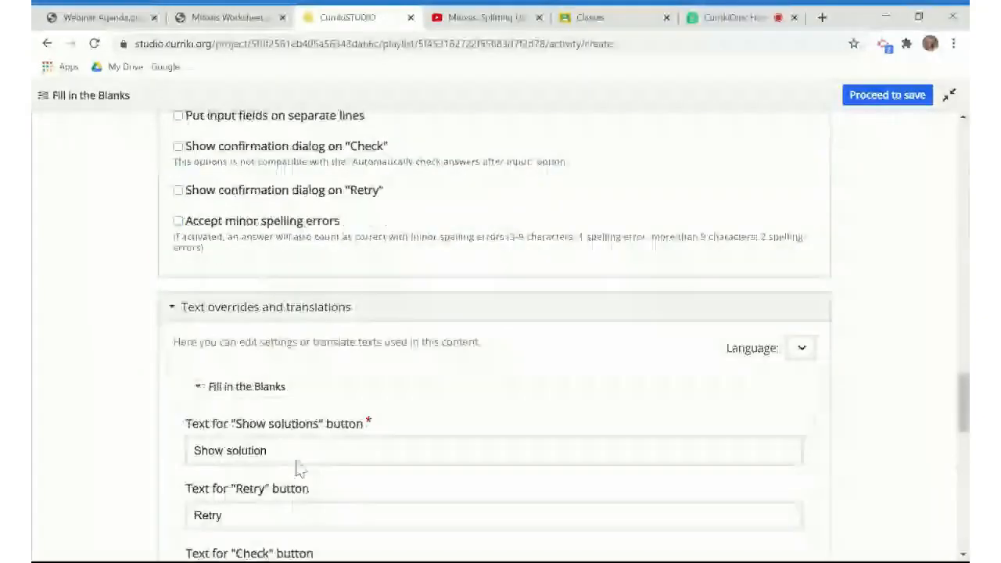
scroll(300, 469, down, 2)
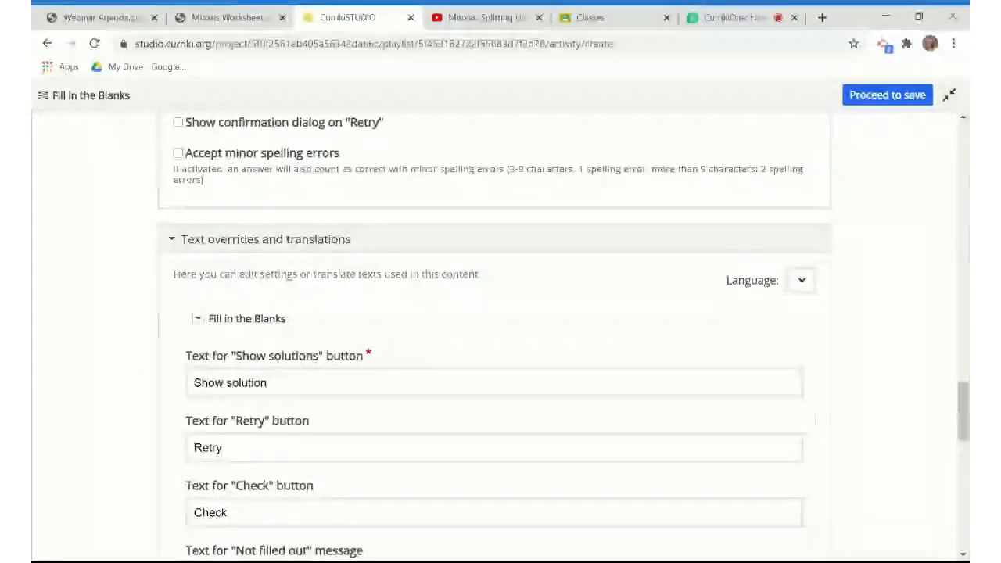
click(194, 237)
scroll(420, 224, up, 3)
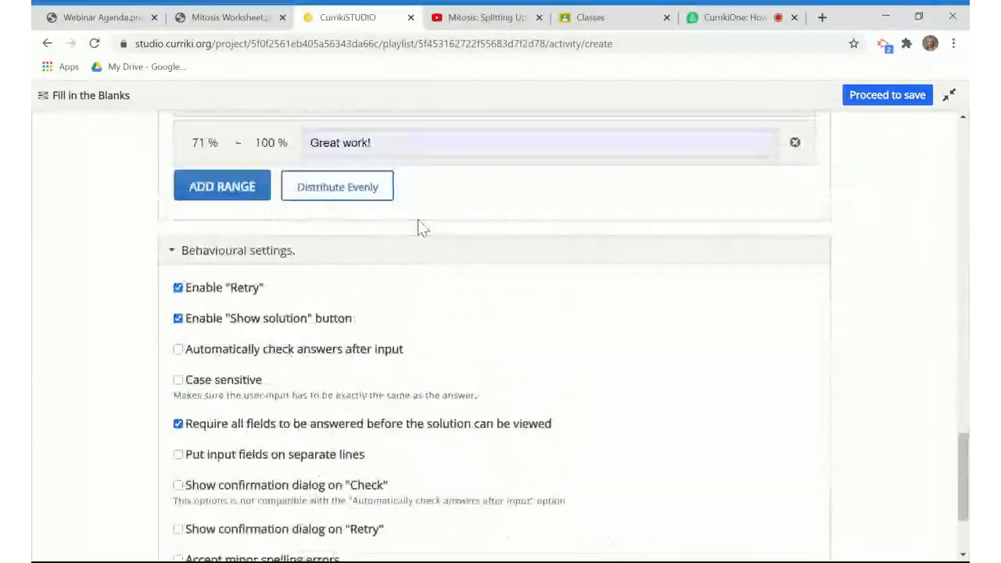
click(171, 253)
Proceed to saving the Fill in the Blanks activity and finish creating it in the playlist.
click(876, 97)
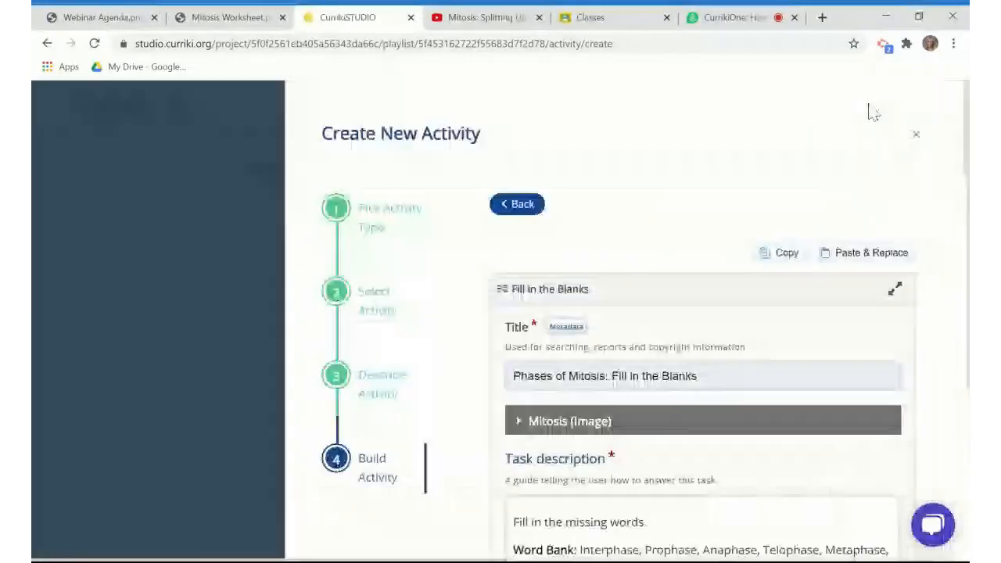
scroll(648, 357, down, 10)
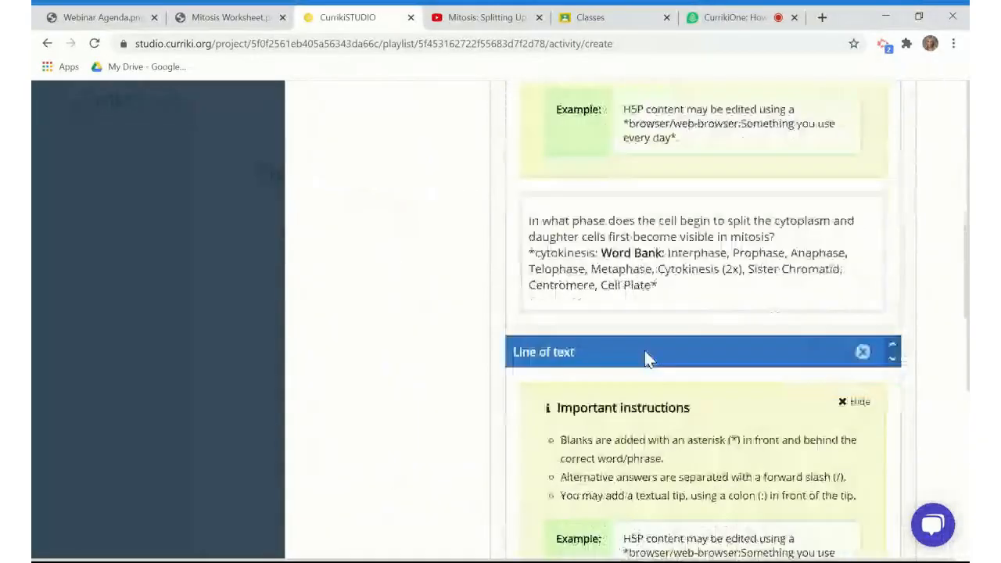
scroll(648, 357, down, 10)
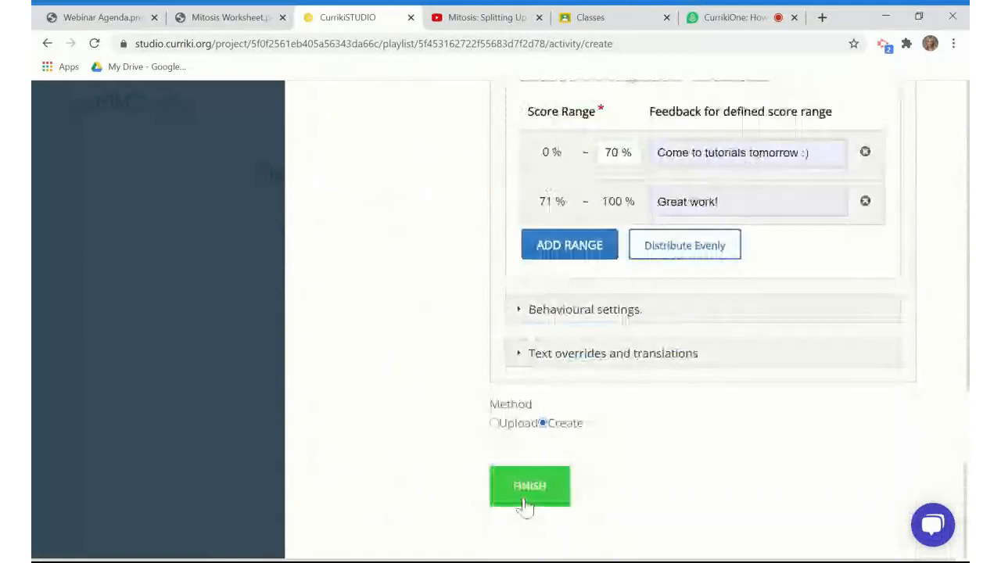
click(525, 503)
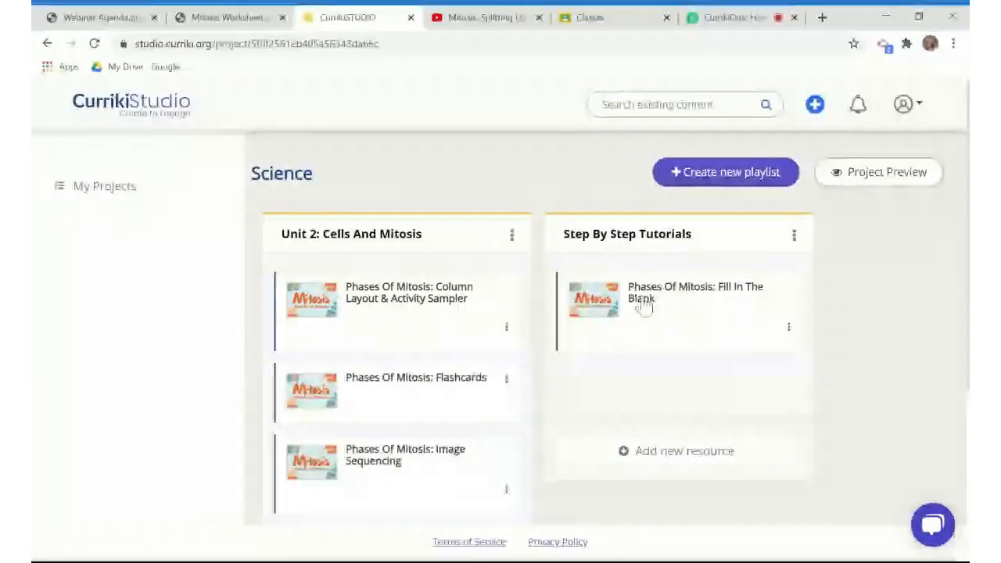
Open the Fill in the Blanks activity from Step by Step Tutorials, enlarge its banner image, and display the first blank's word bank tip.
click(645, 305)
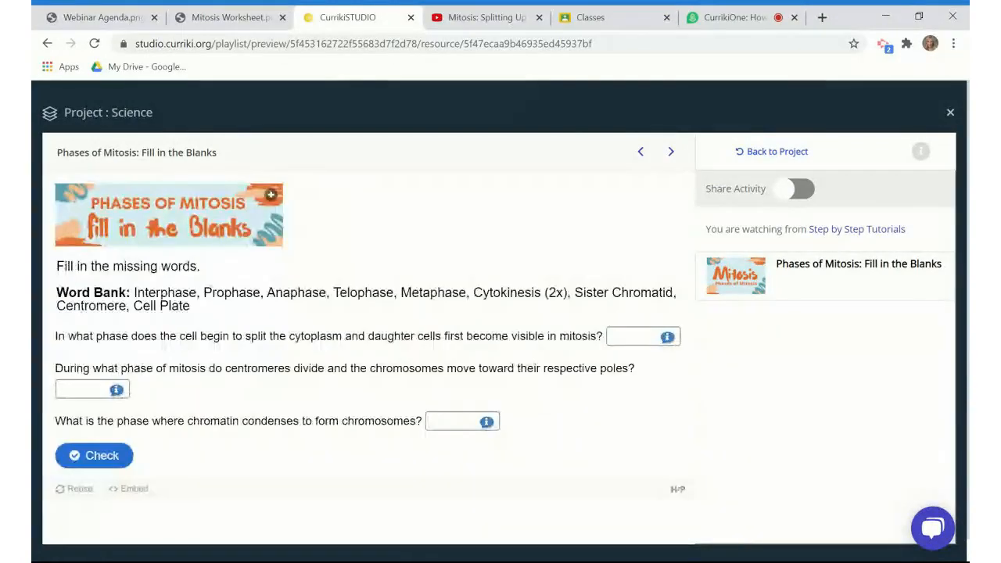
click(271, 196)
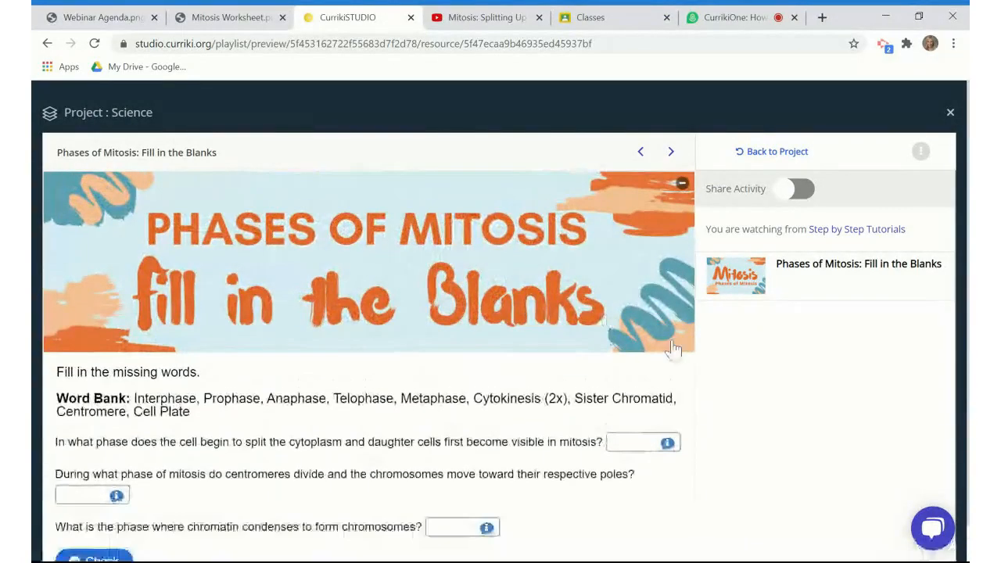
scroll(715, 368, down, 1)
drag(192, 371, 57, 356)
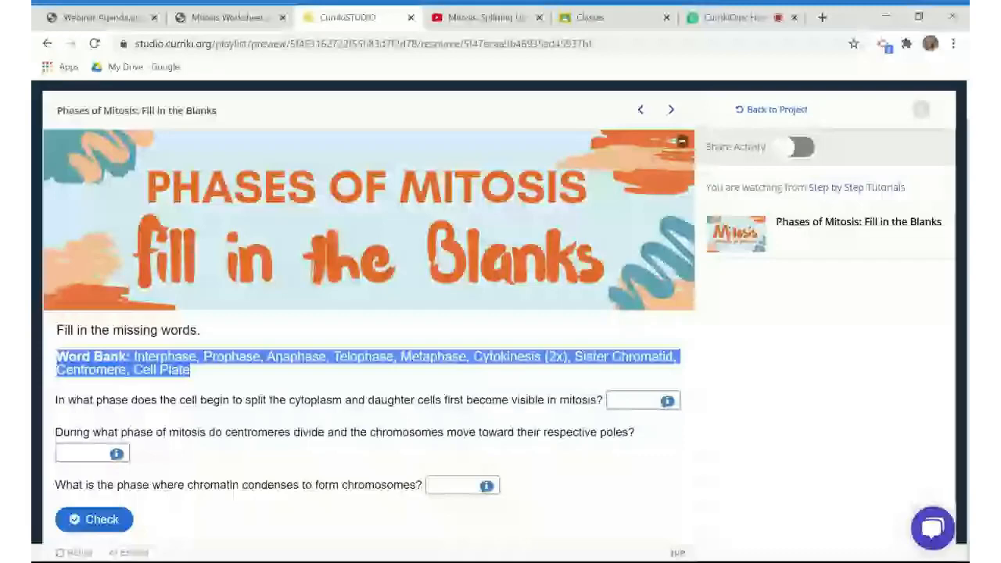
click(669, 439)
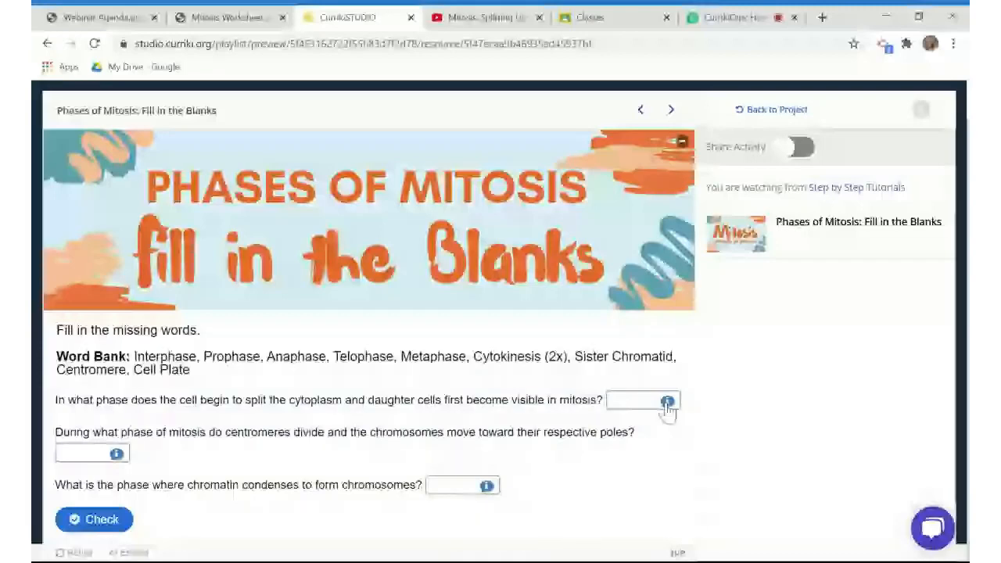
click(667, 402)
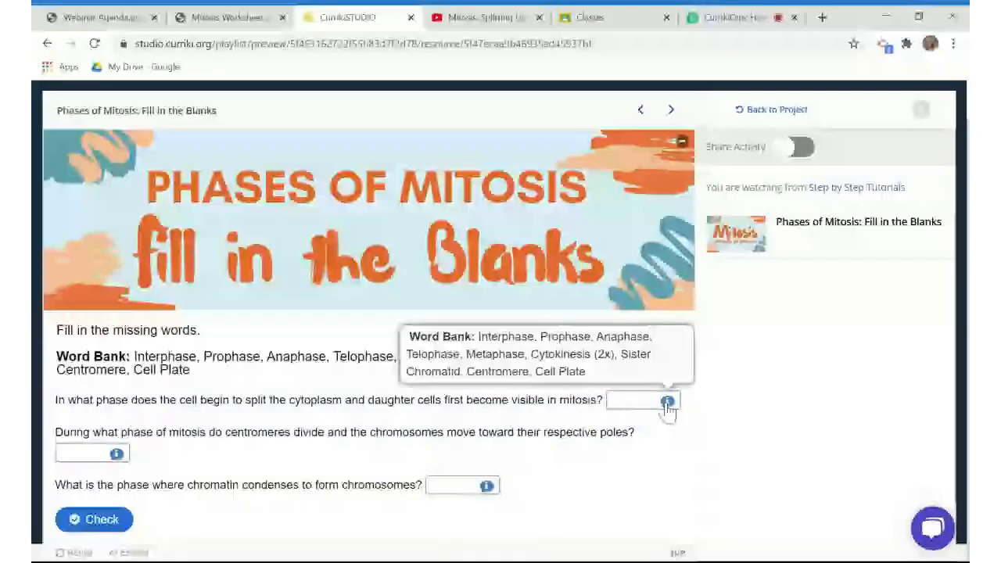
Answer the three blanks with "cytokinesis", "anaphase" and "telophase", check the answers, and show the solution.
click(637, 400)
text(cy)
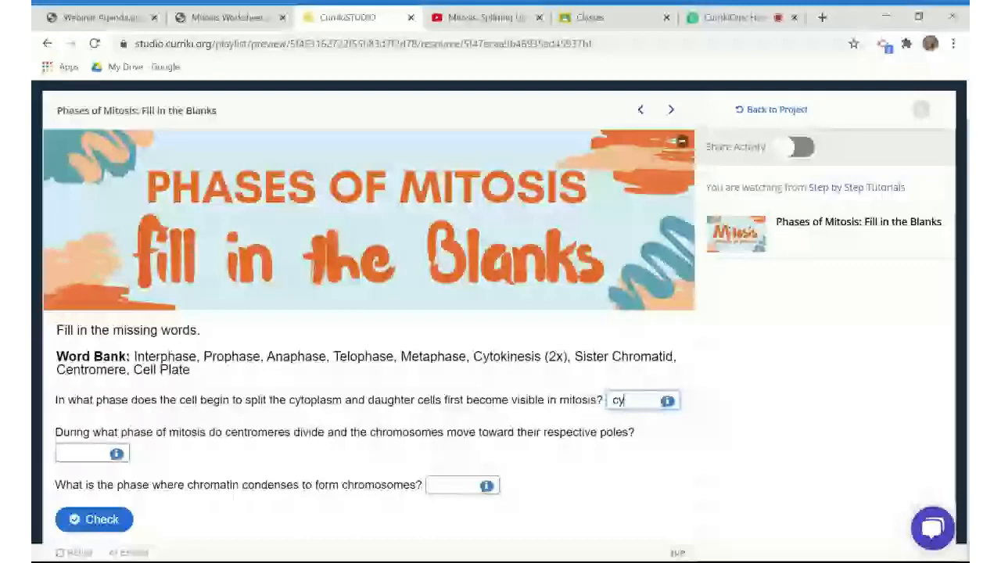
text(tokinesis)
key(Tab)
text(a)
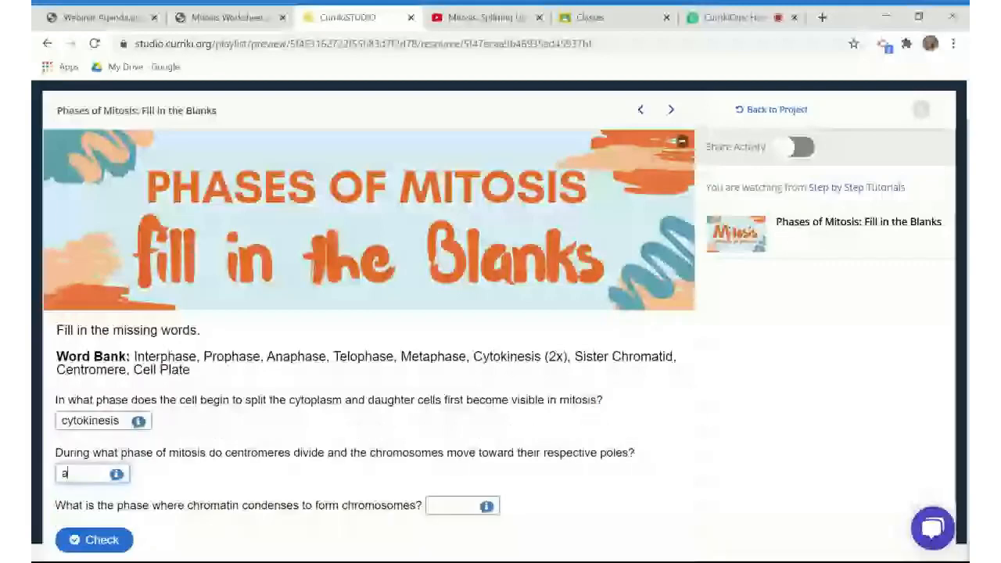
text(naphase)
key(Tab)
text(telophase)
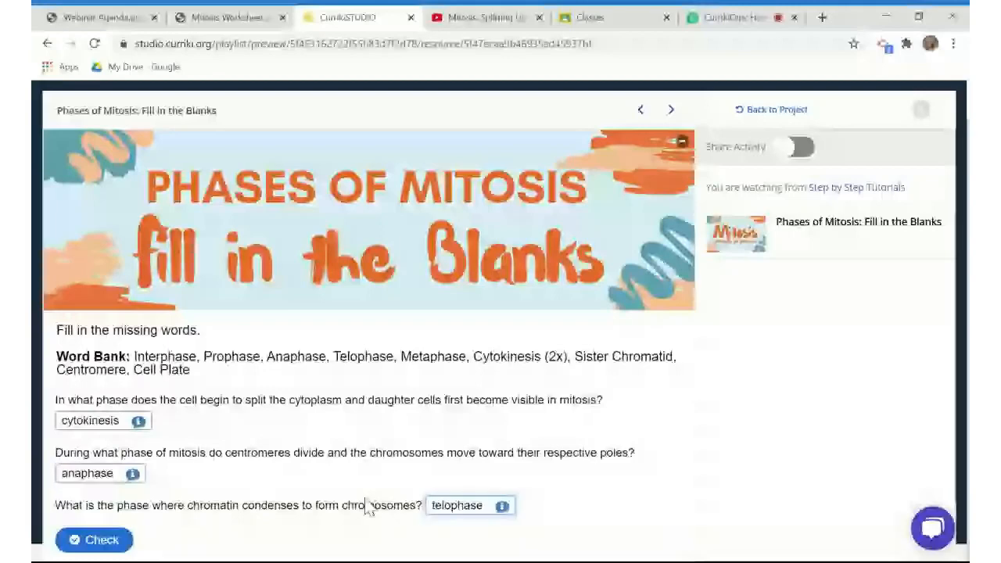
key(Return)
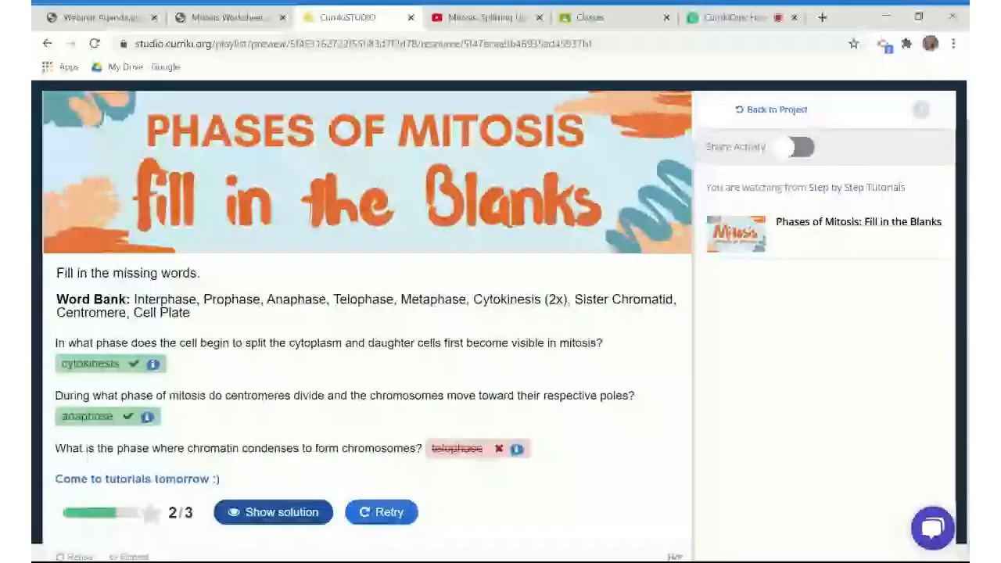
key(Return)
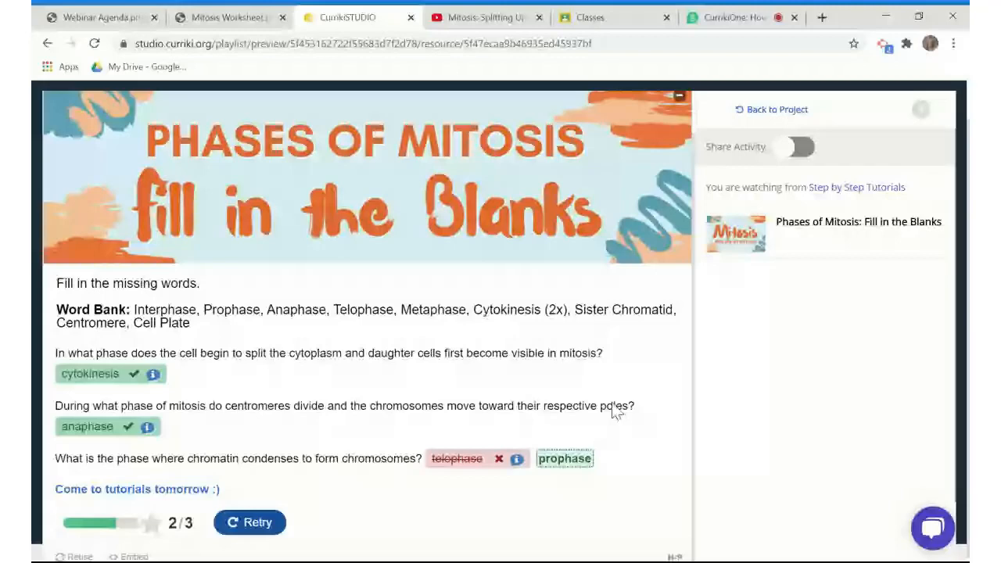
Leave the Fill in the Blanks activity, exit the project preview, and open the Science project for building.
scroll(667, 344, down, 1)
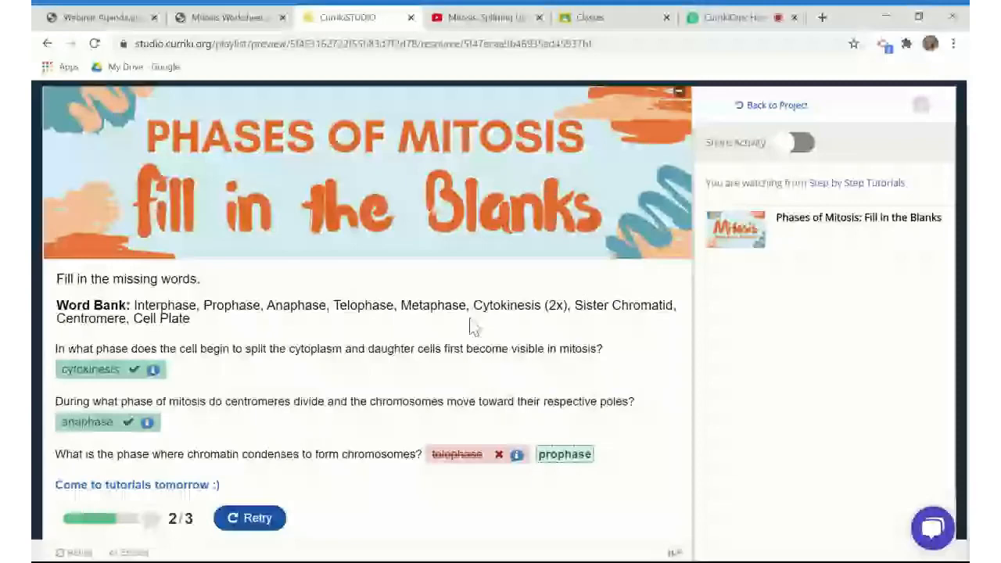
click(776, 107)
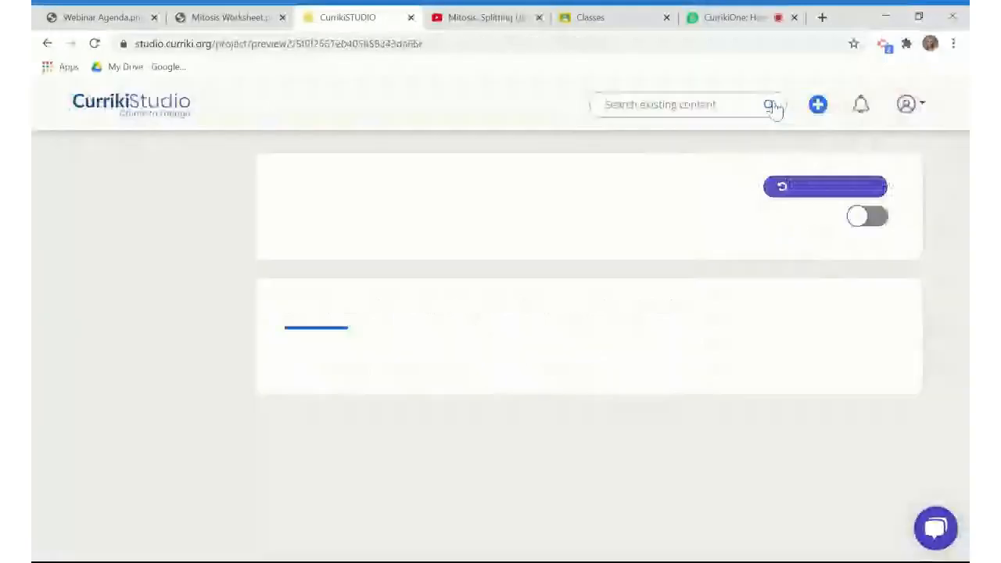
scroll(589, 303, down, 1)
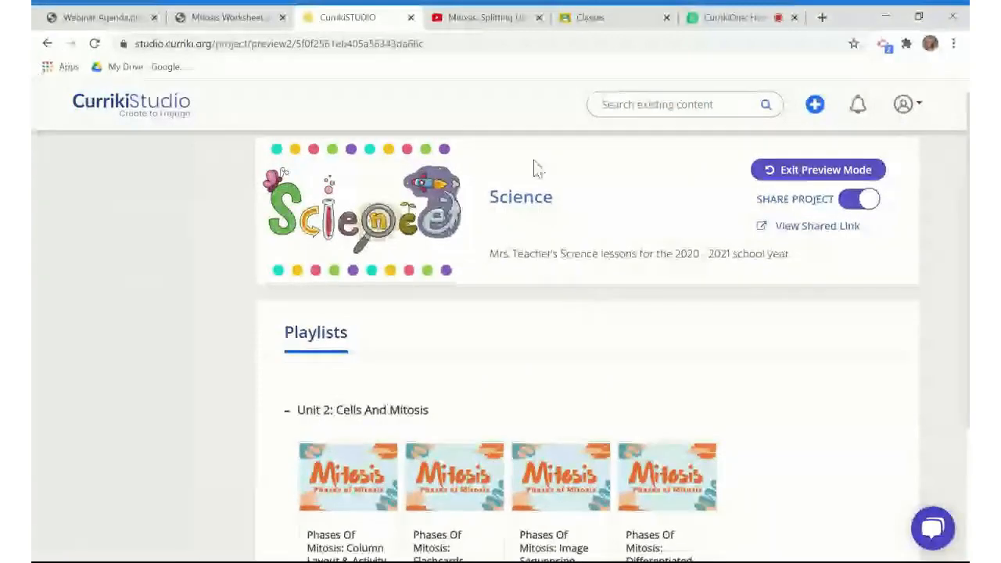
click(775, 172)
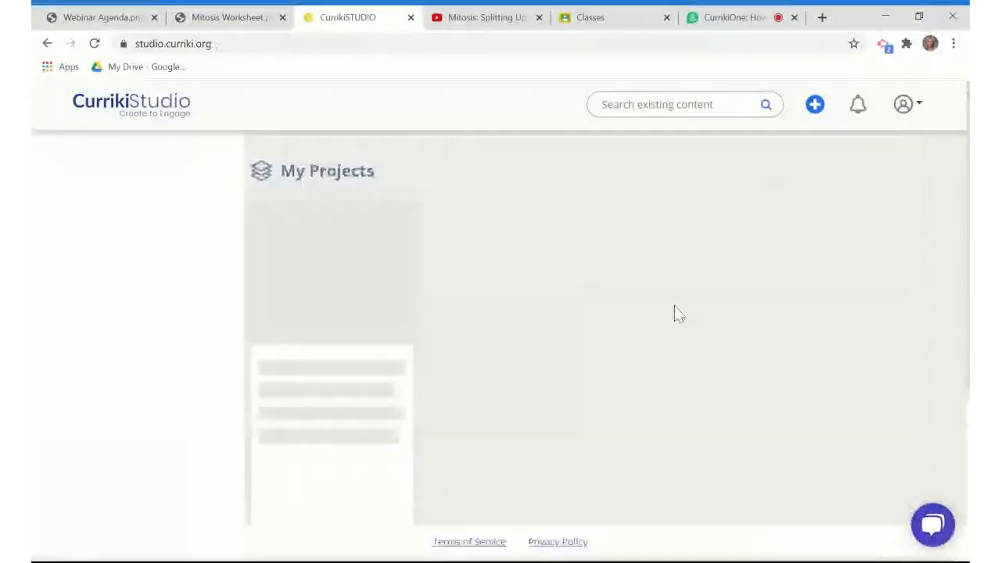
scroll(681, 356, down, 1)
scroll(618, 372, down, 1)
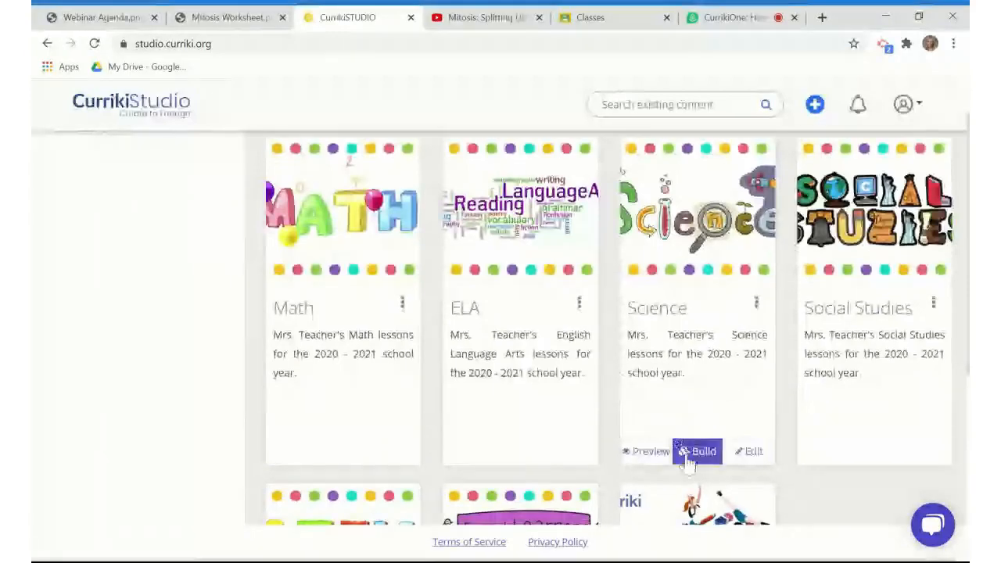
click(704, 452)
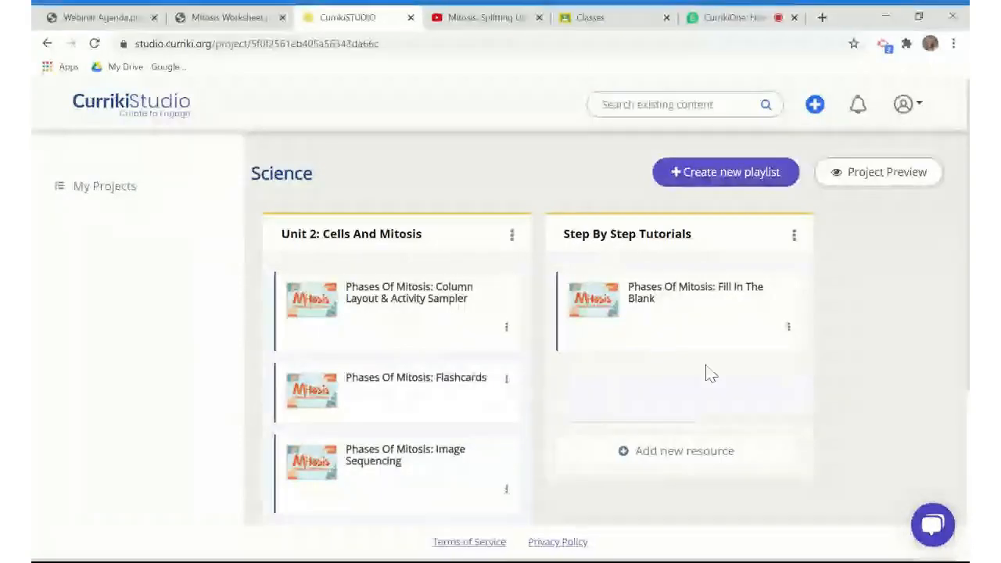
Add a new resource to the Step By Step Tutorials playlist, choosing the Multimedia type and the Interactive Video activity.
scroll(706, 384, down, 1)
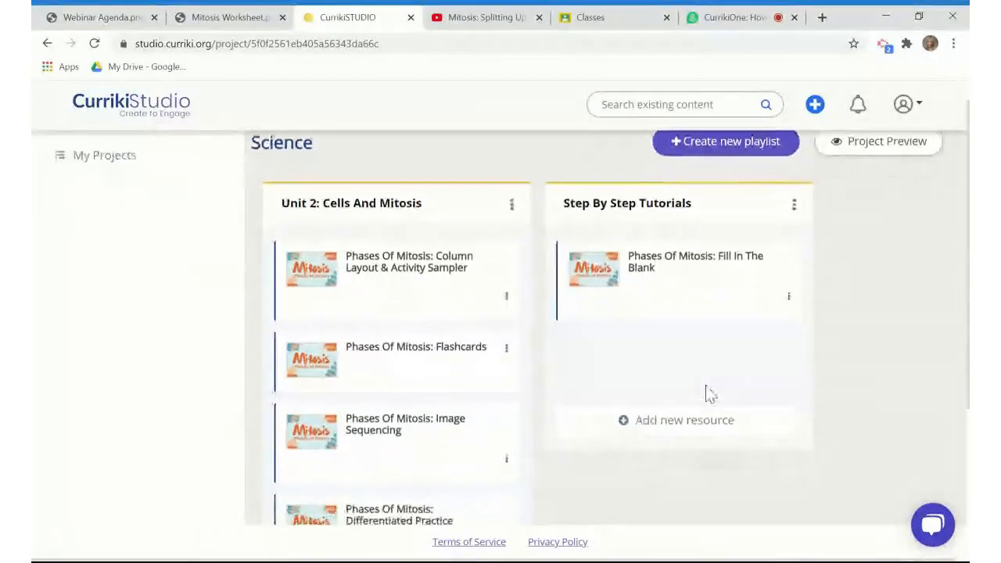
click(628, 429)
scroll(628, 429, down, 1)
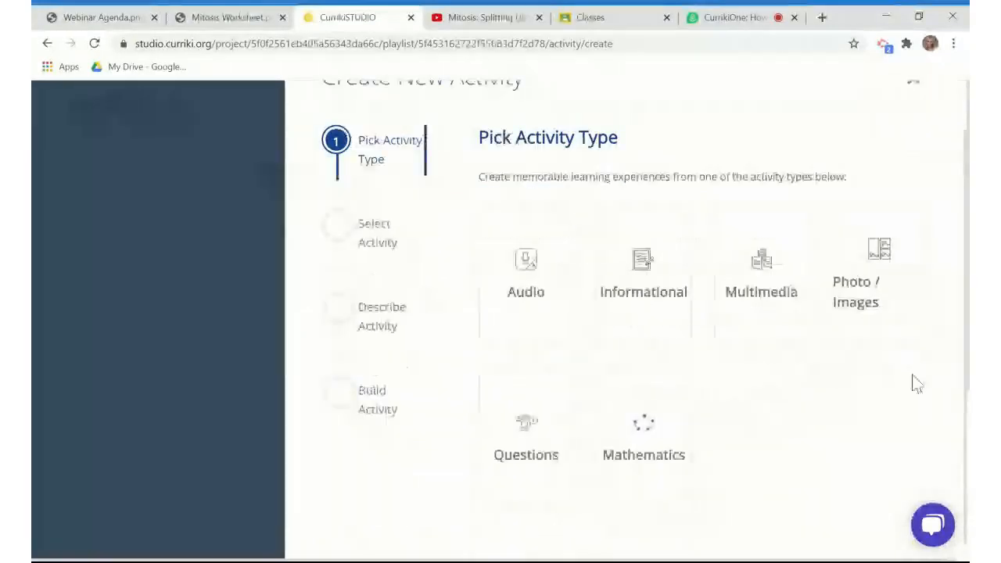
click(771, 312)
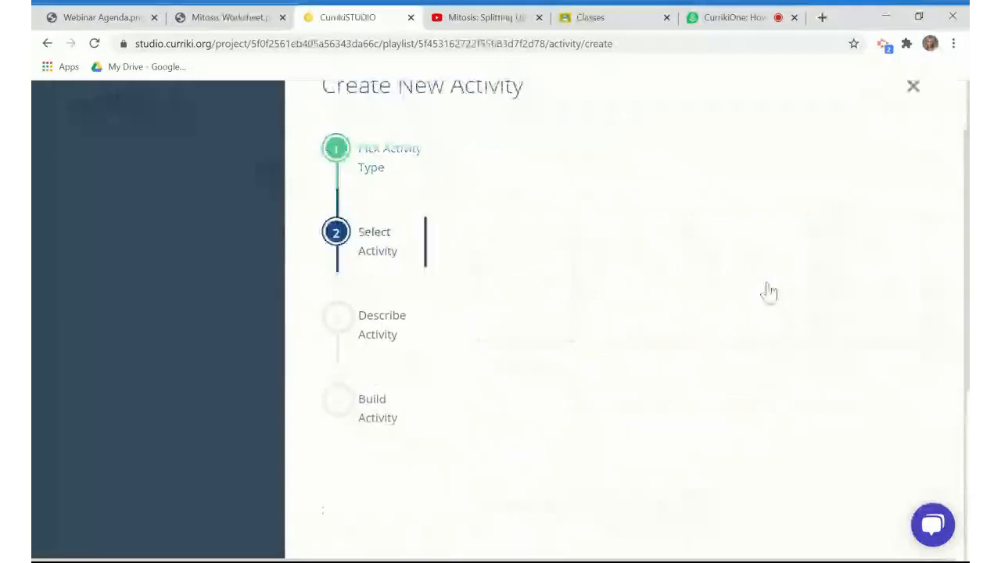
scroll(739, 367, down, 3)
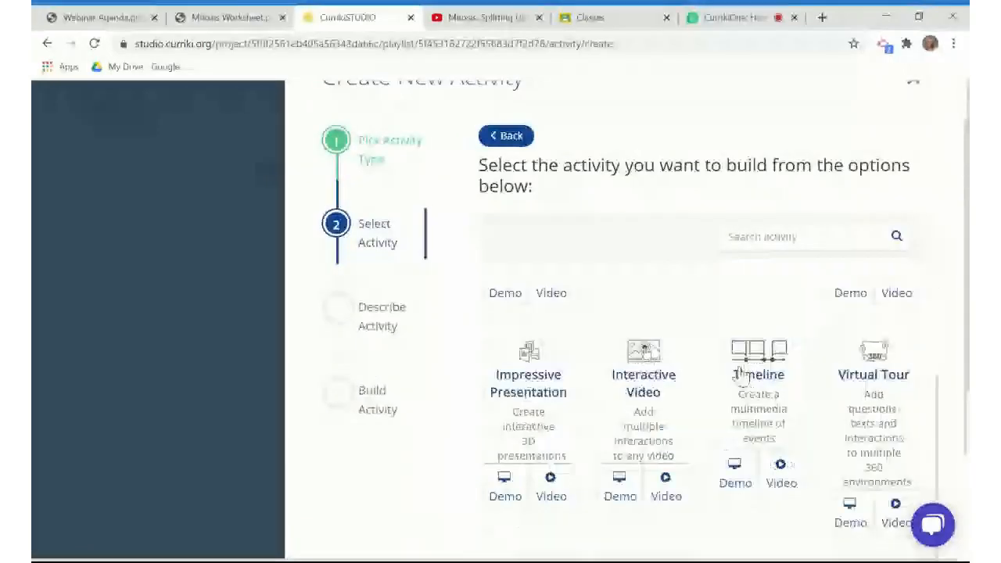
scroll(727, 380, down, 1)
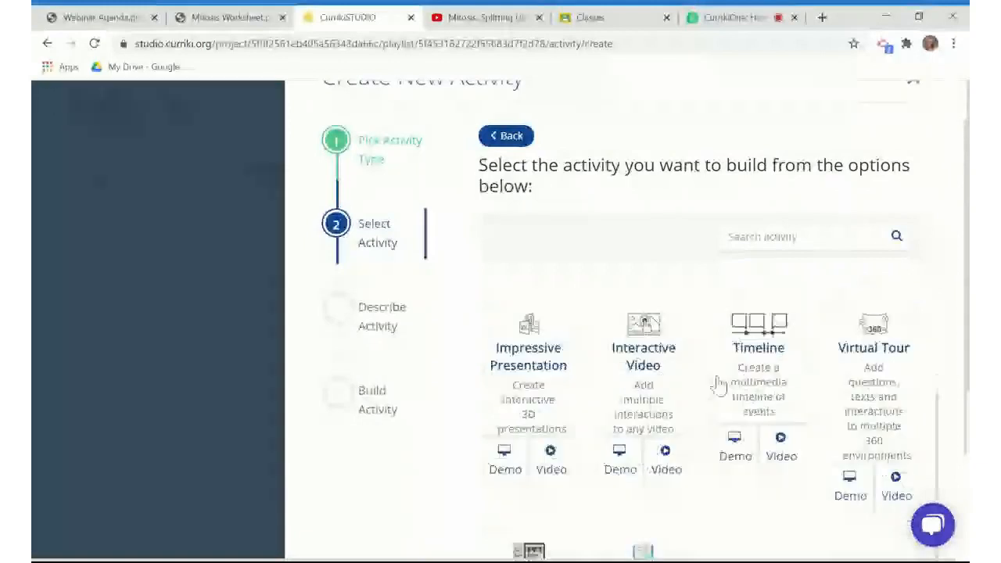
click(636, 475)
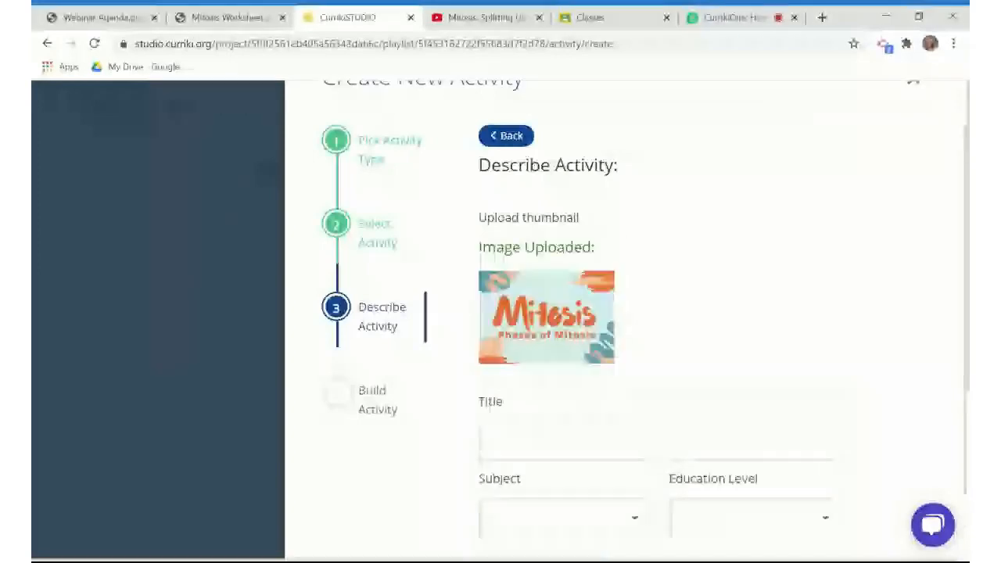
Title the new activity "Phases of Mitosis: Interactive Video".
click(547, 441)
text(Phas)
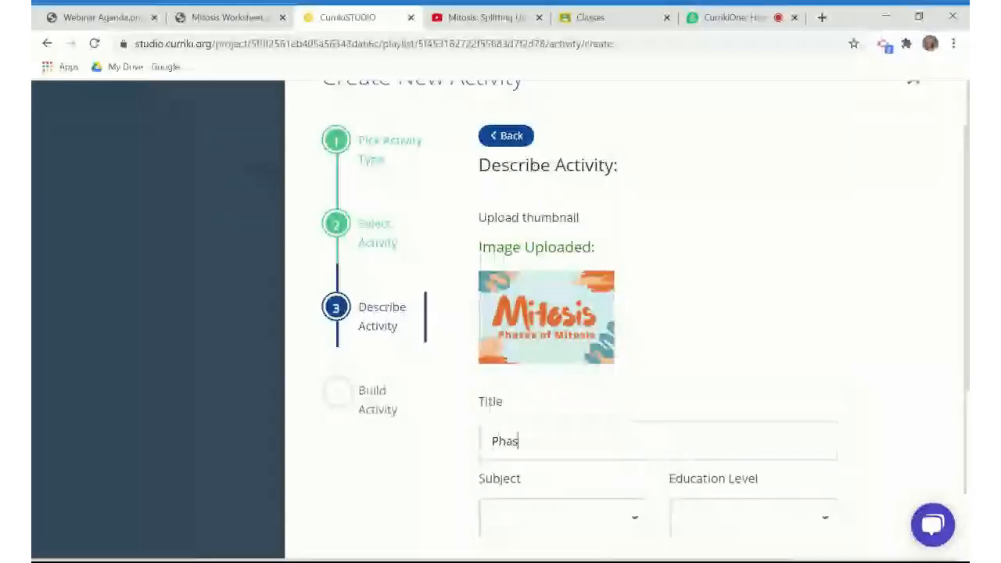
text(es of Mitosis)
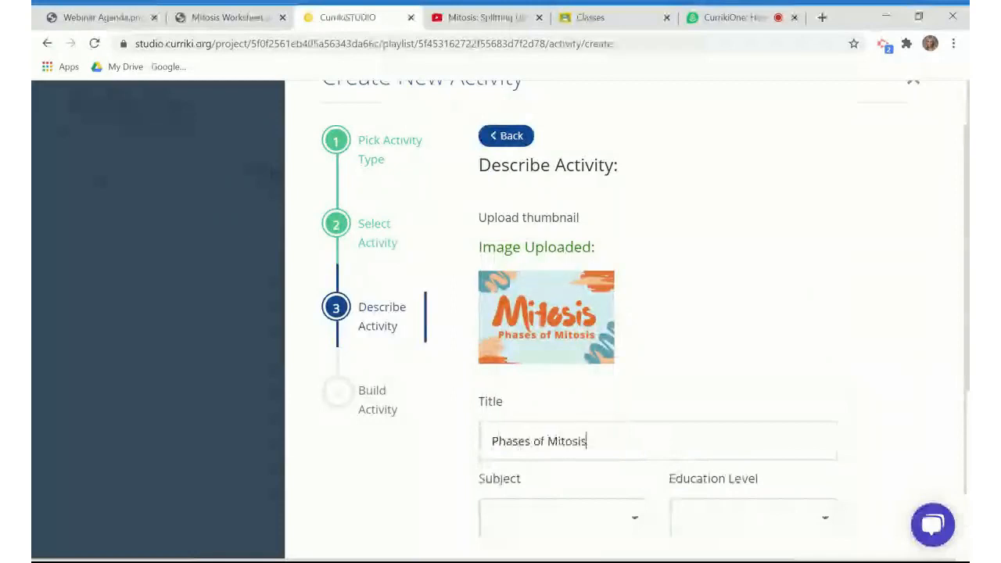
text(: Interactive Video)
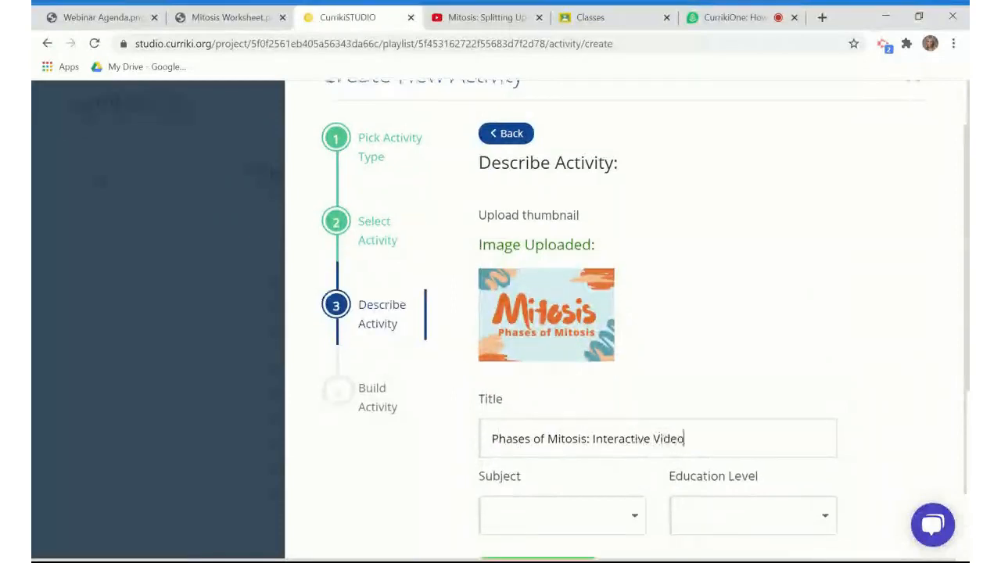
scroll(592, 458, down, 1)
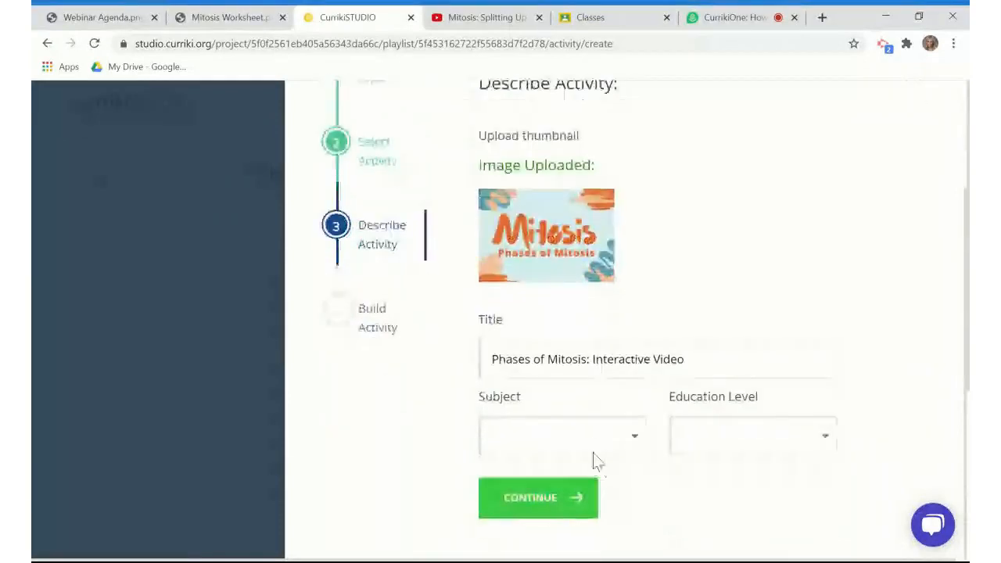
Set the activity's subject to Science and education level to Grades 6-8 (Ages 11-13), and continue to the build stage.
click(590, 450)
scroll(586, 487, down, 2)
scroll(552, 535, down, 1)
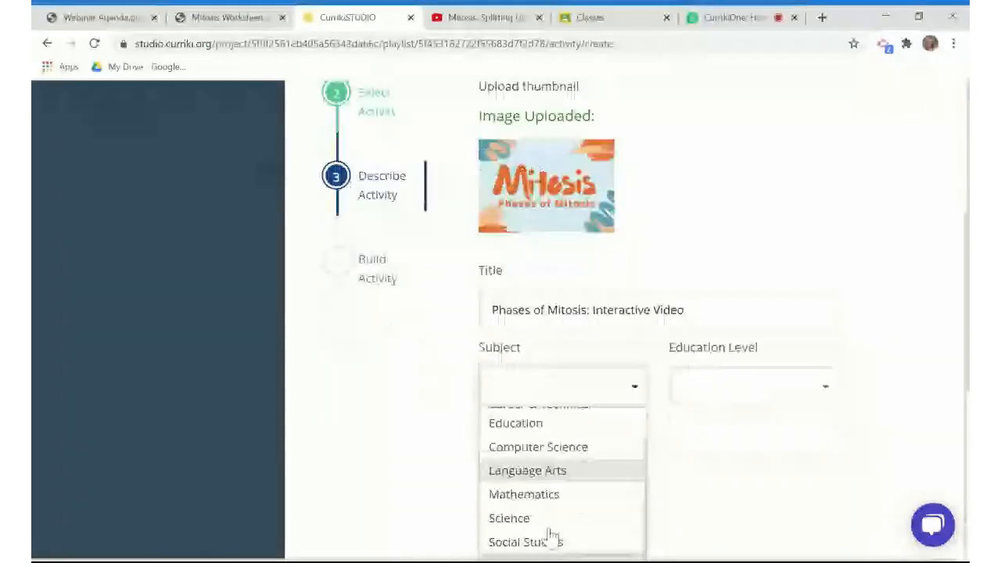
click(549, 524)
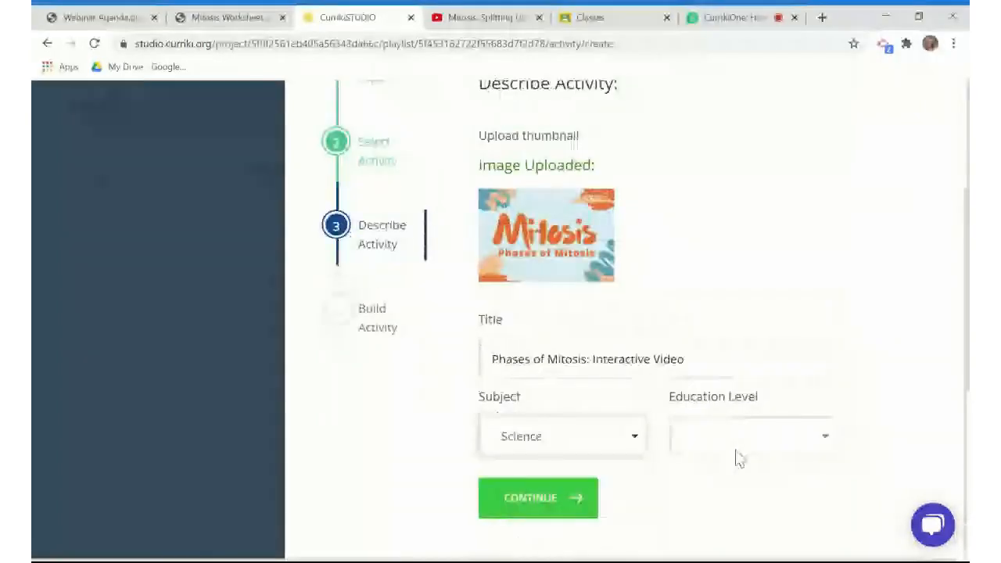
click(735, 442)
click(698, 529)
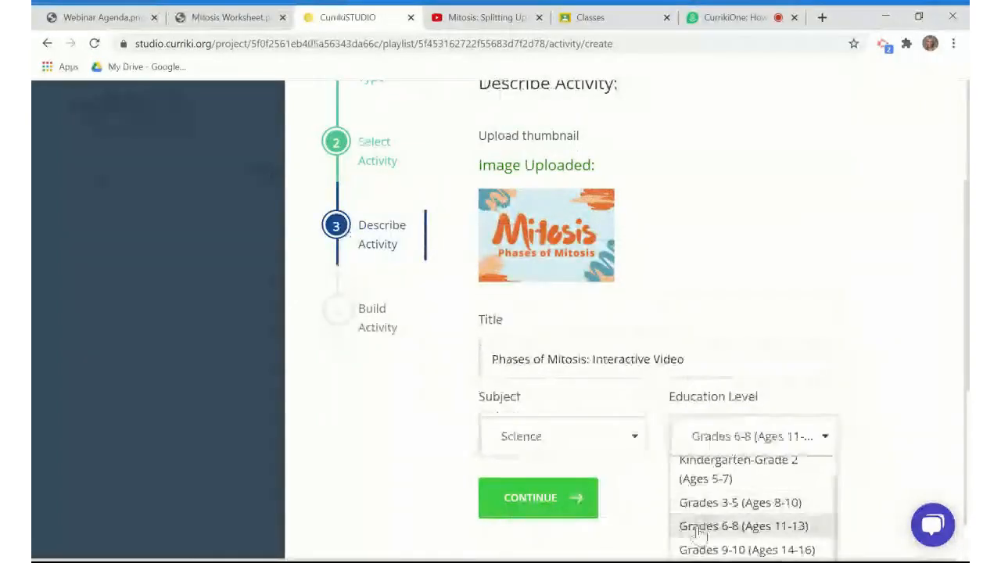
click(568, 512)
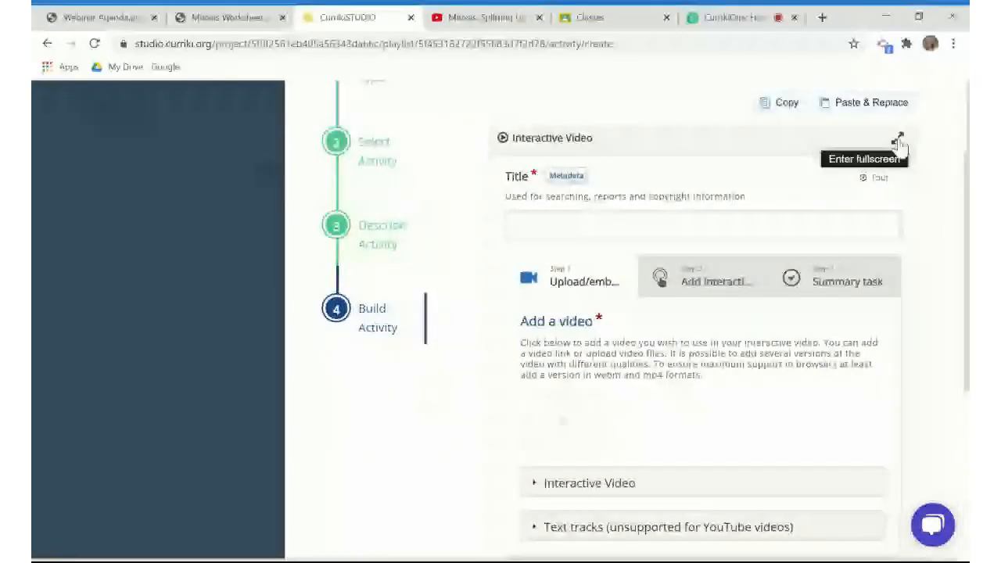
Show the Interactive Video editor in fullscreen and enter the title "Phases of Mitosis: Interactive Video".
click(898, 141)
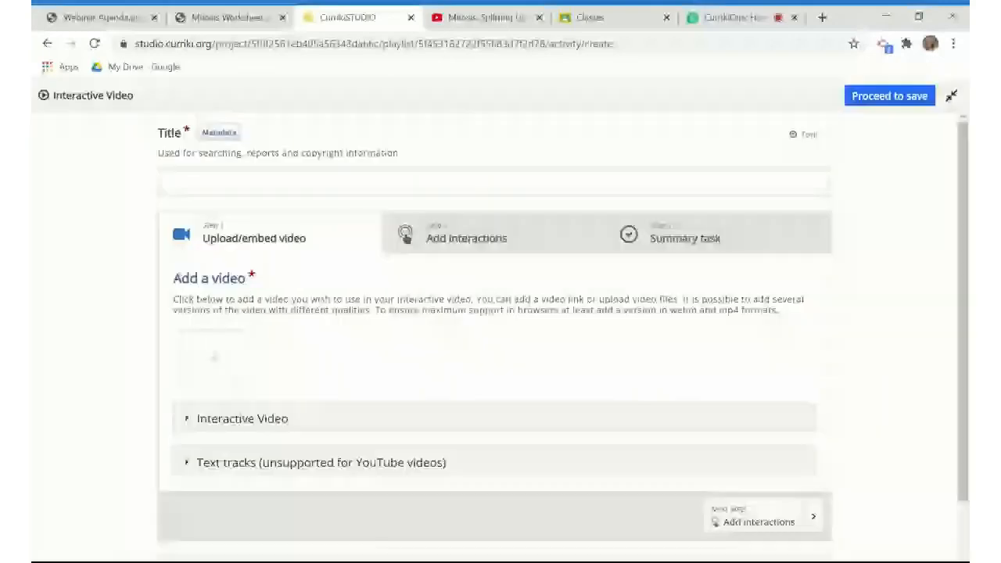
click(187, 135)
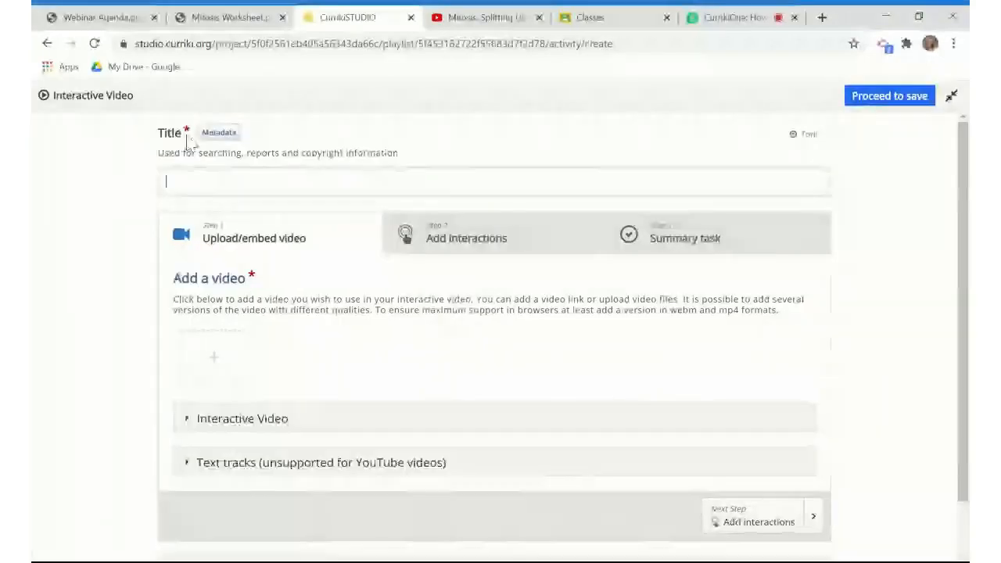
text(Phases of Mitosis: Interactive Video)
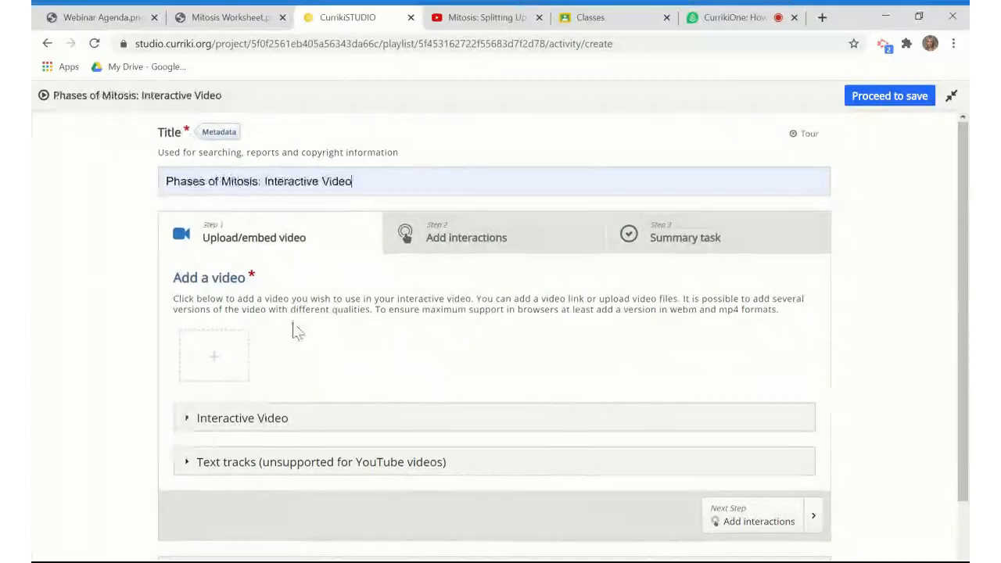
scroll(292, 331, down, 1)
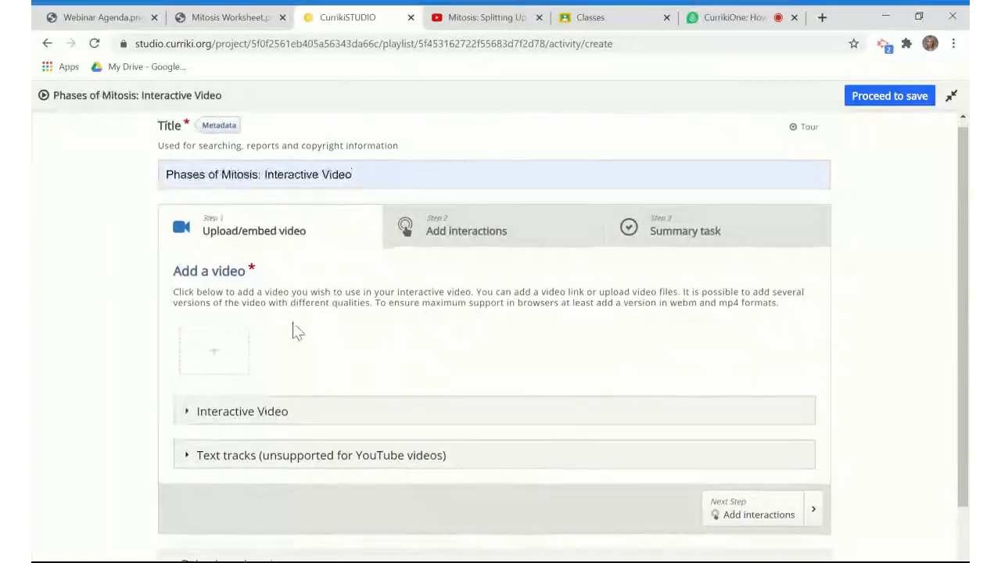
Copy the address of the Crash Course mitosis video from YouTube and insert it as the interactive video's source.
click(215, 358)
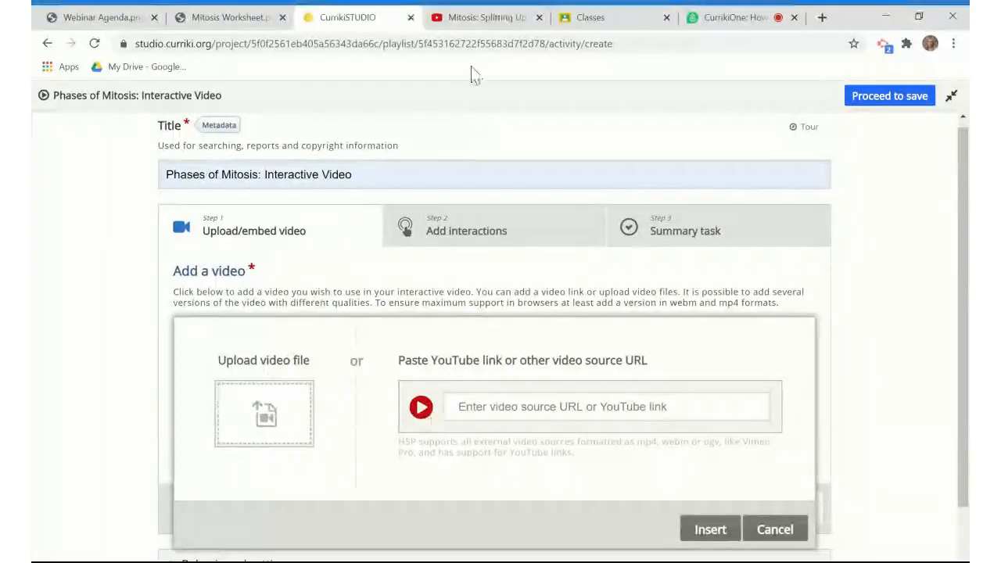
click(472, 19)
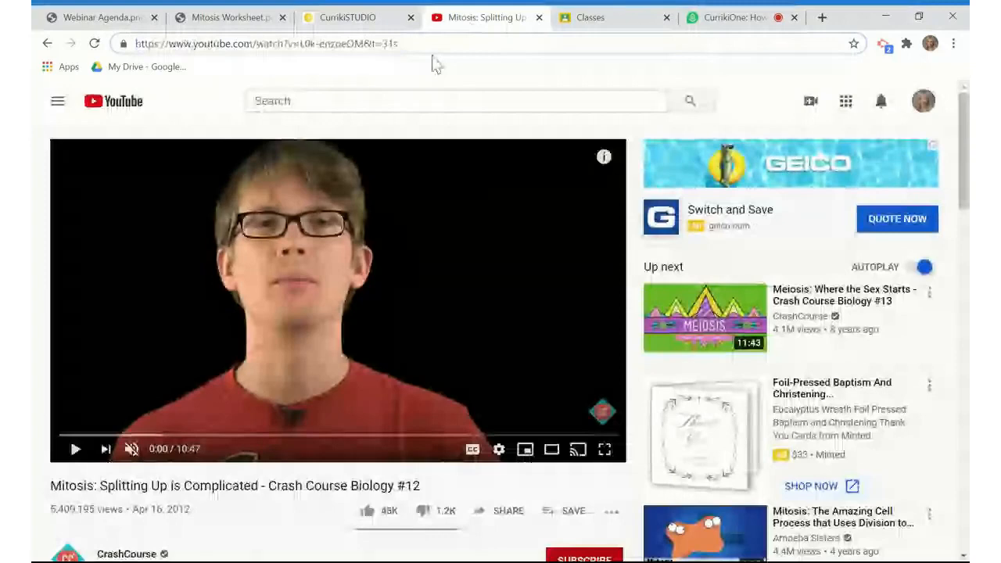
drag(399, 44, 133, 43)
key(ctrl+c)
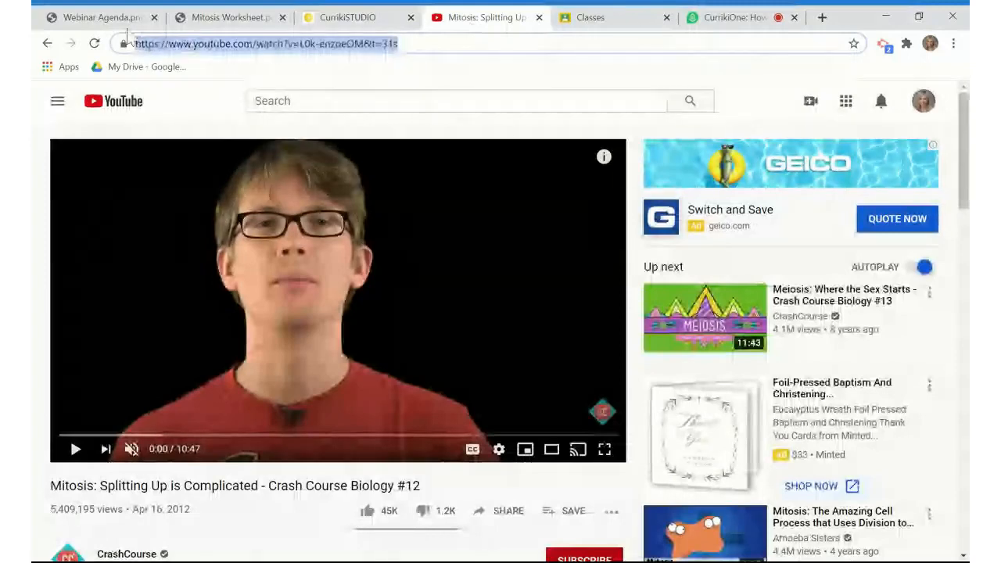
click(313, 17)
key(ctrl+v)
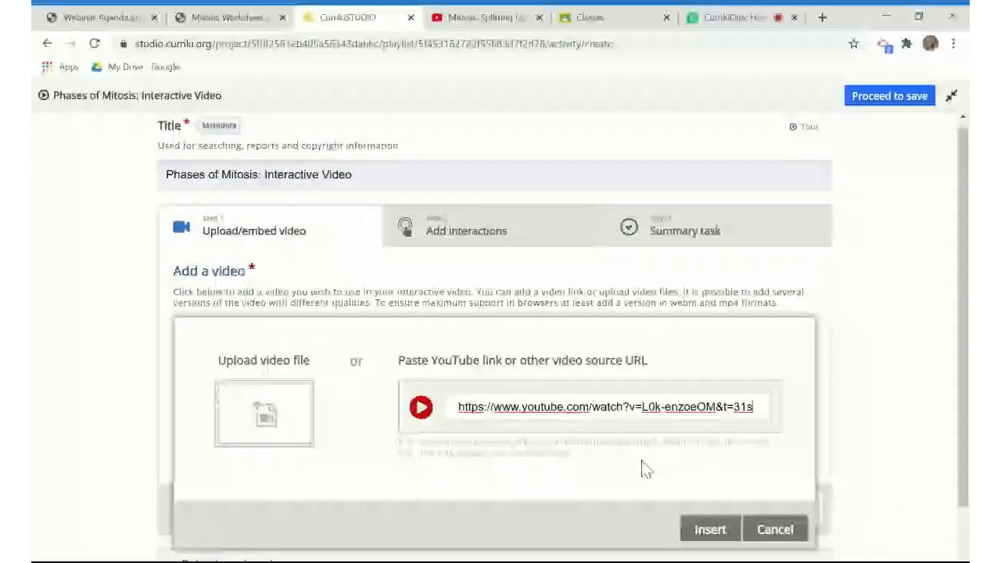
click(705, 532)
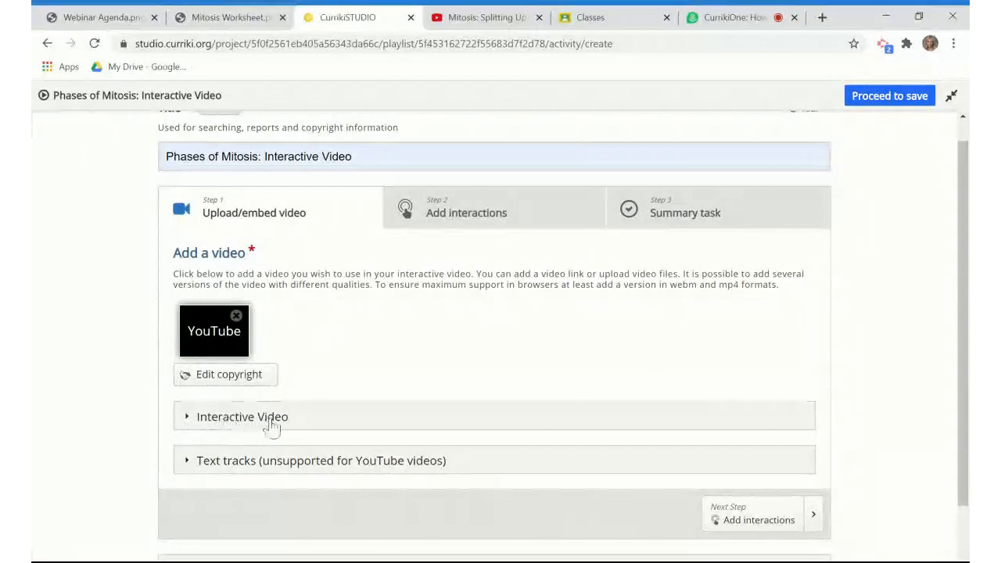
Set the interactive video's start-screen title to "Phases of Mitosis - Interactive Video" and its short description to "Please answer the questions as they appear".
click(193, 420)
scroll(380, 469, down, 2)
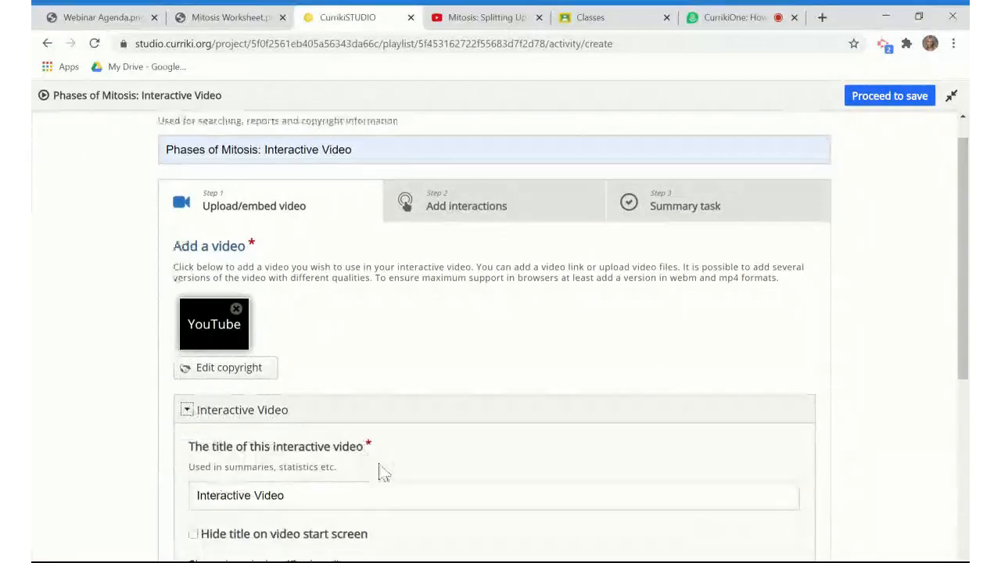
scroll(380, 469, down, 2)
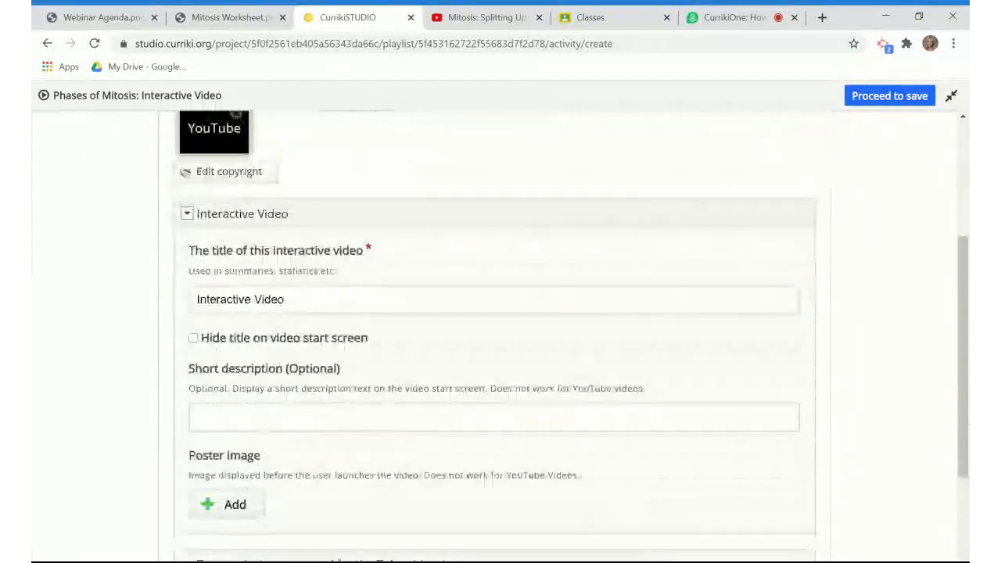
text(Pa)
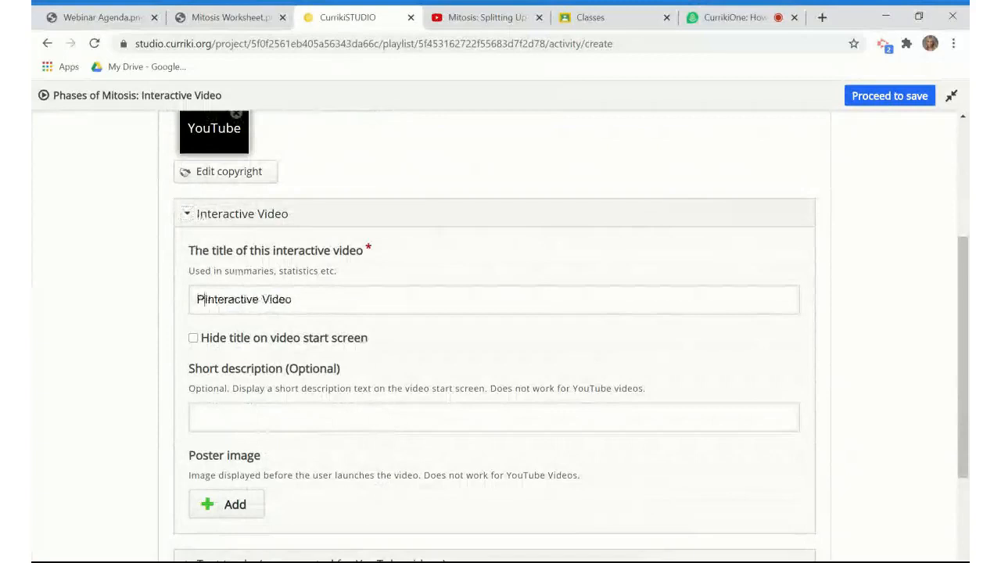
key(BackSpace)
text(hases of Mitosis)
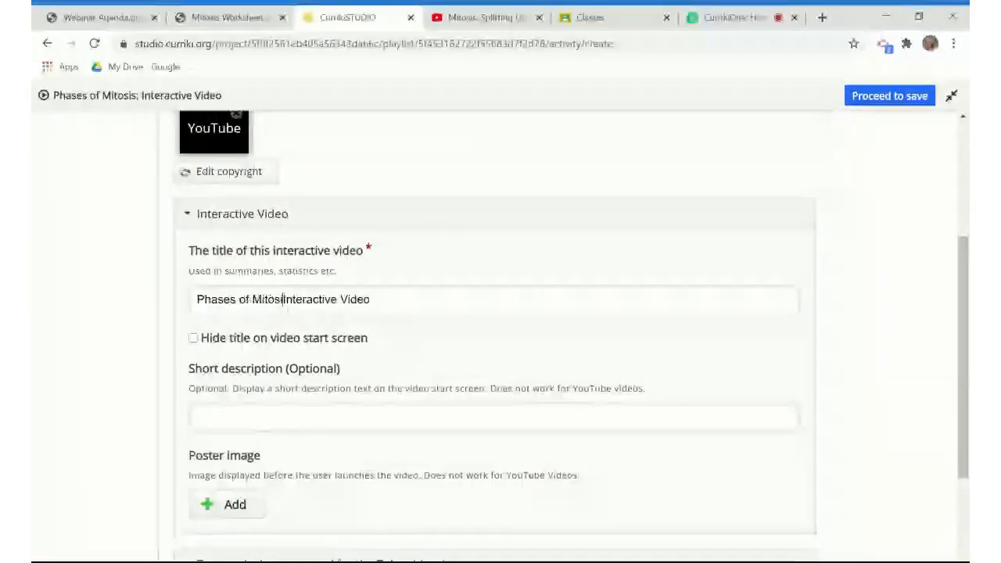
text( -)
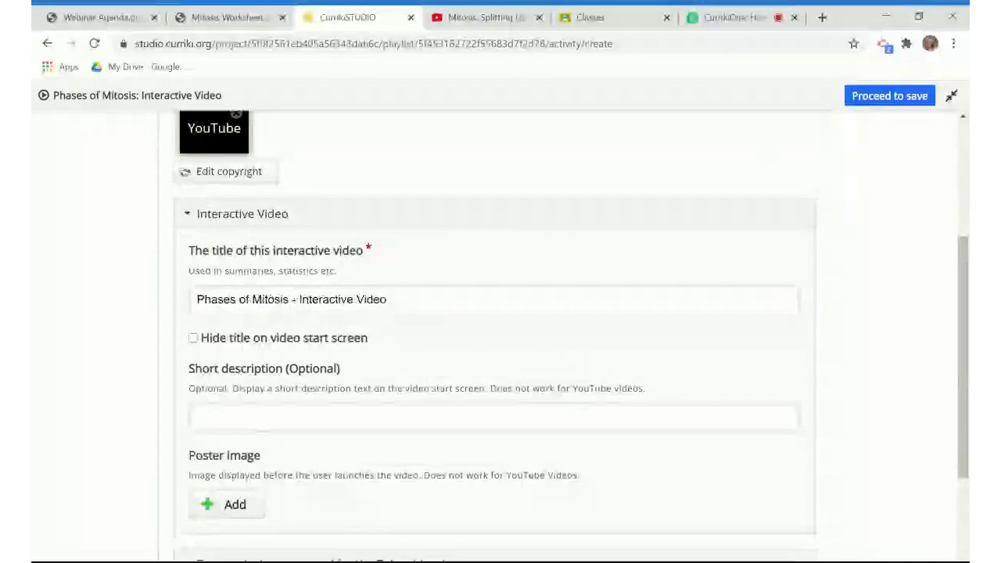
drag(189, 369, 347, 384)
scroll(342, 384, down, 1)
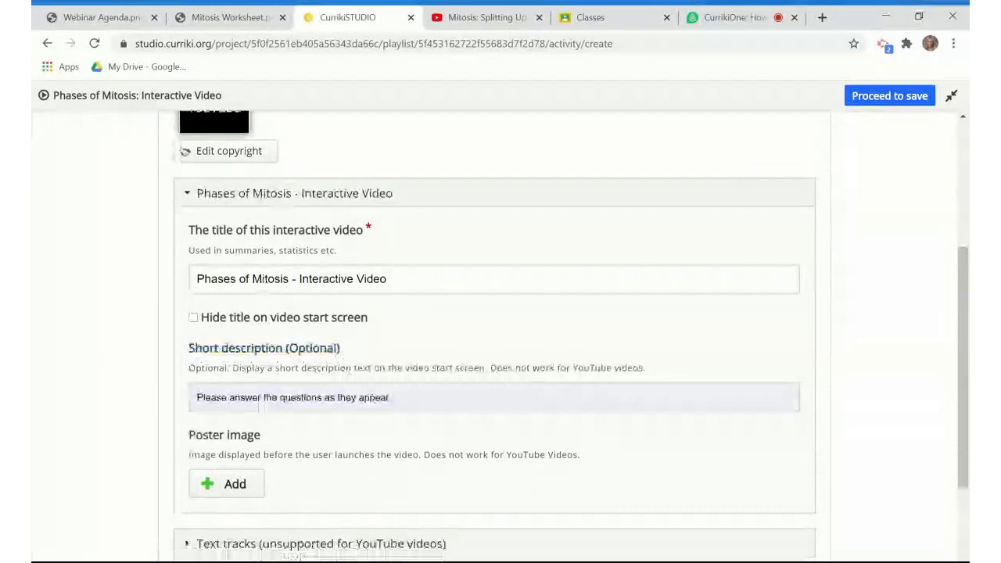
Collapse the start-screen settings and continue to the stage for adding interactions to the mitosis video.
key(Return)
scroll(494, 336, down, 1)
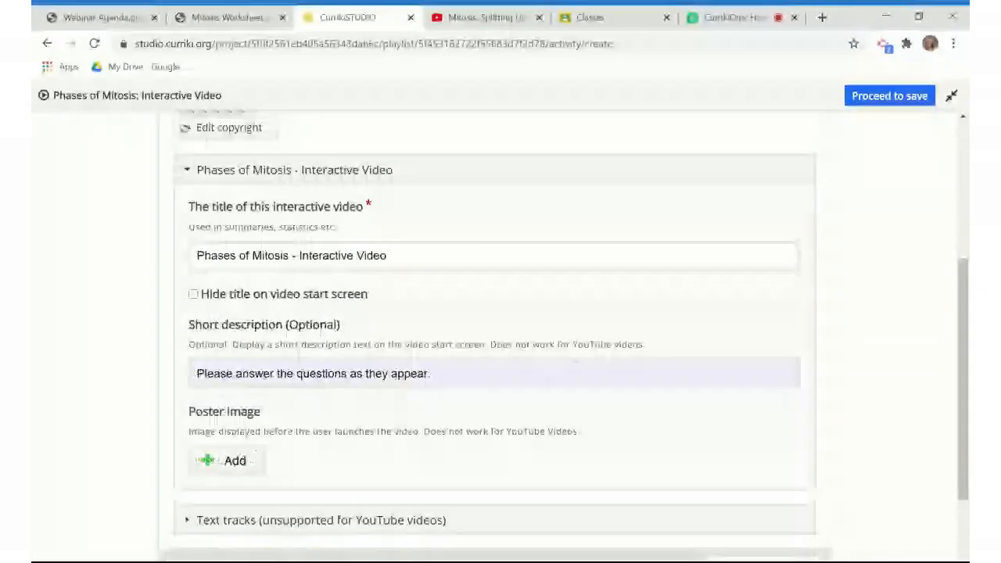
scroll(407, 258, up, 2)
click(407, 258)
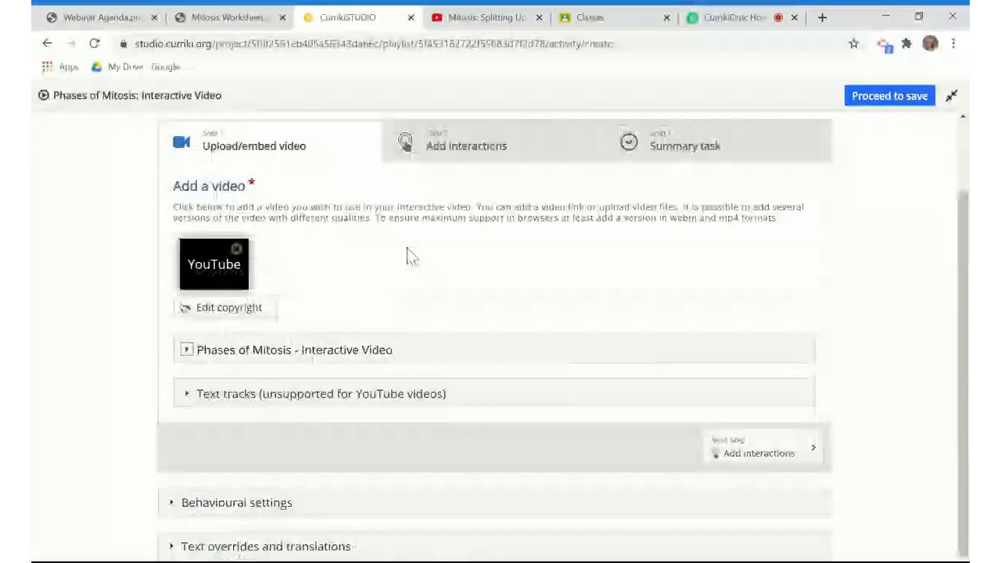
scroll(447, 193, up, 1)
click(448, 192)
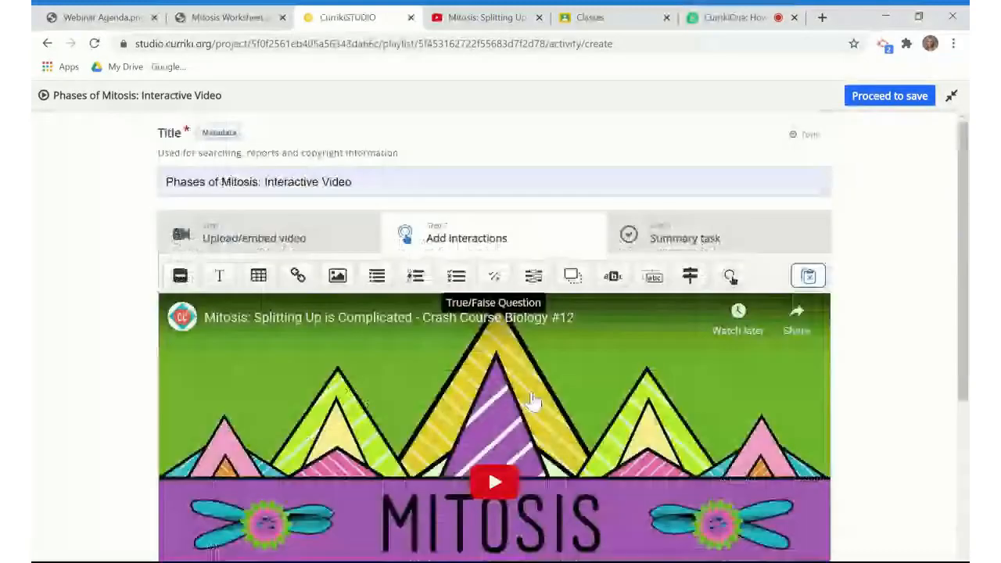
scroll(531, 401, down, 2)
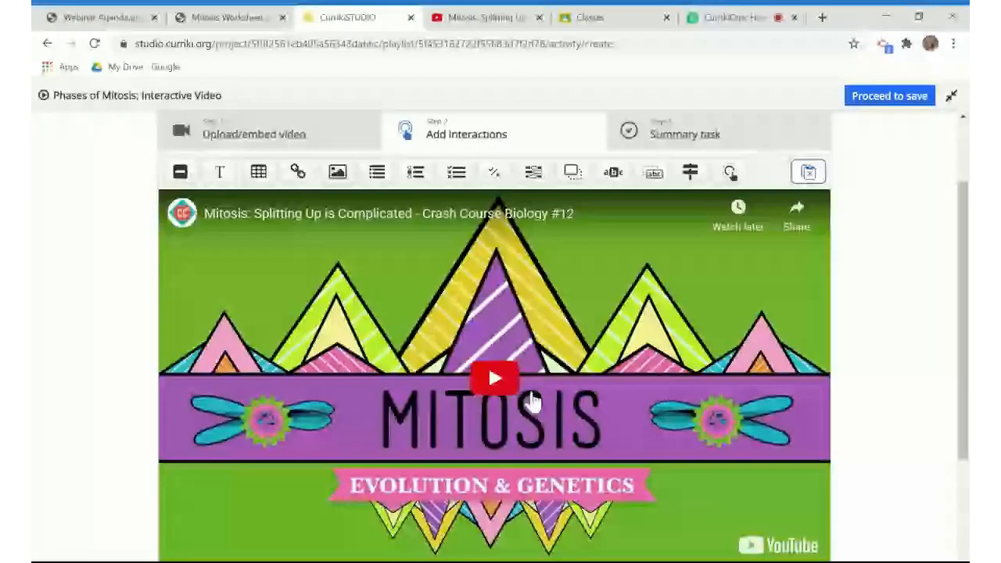
scroll(532, 401, down, 1)
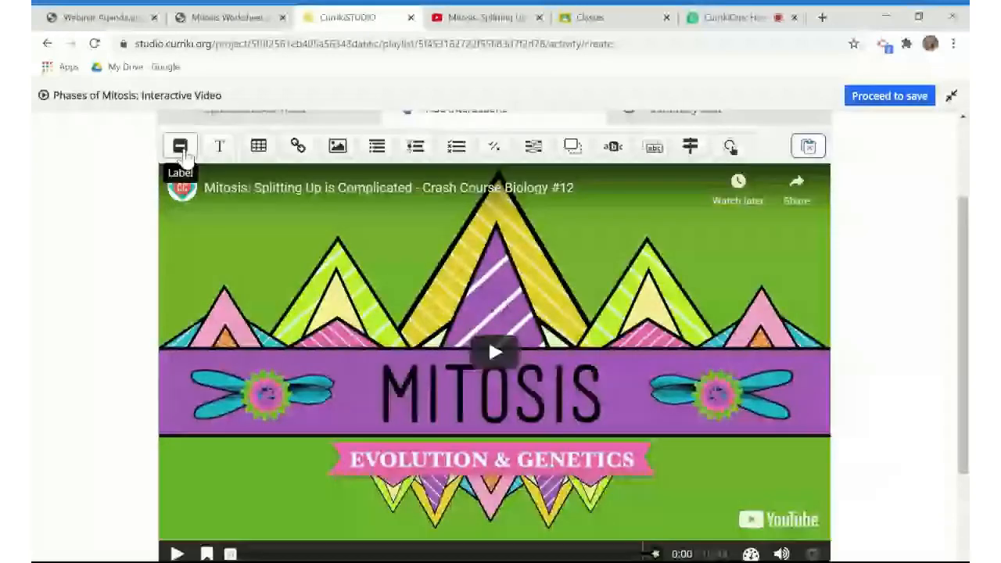
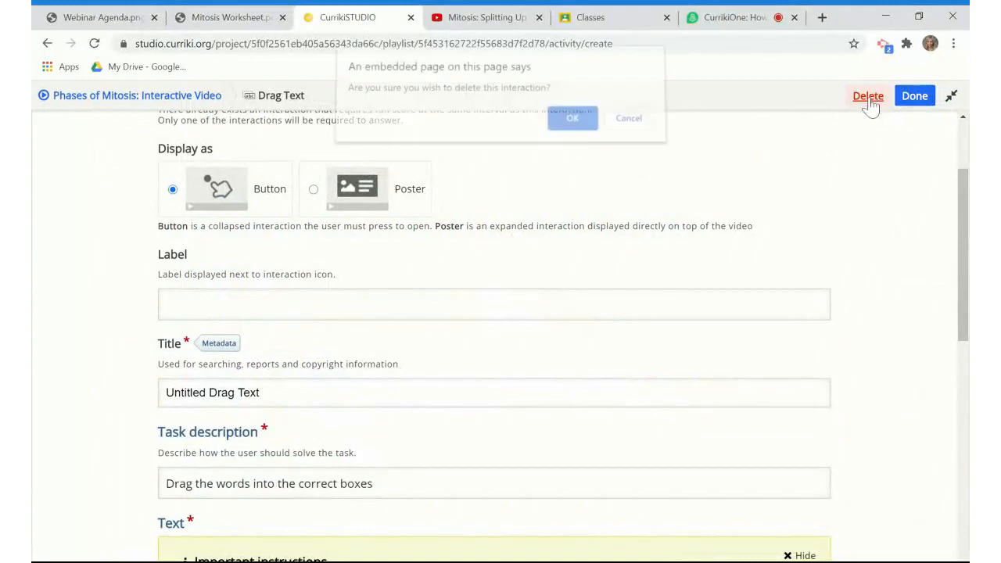
Confirm deleting the untitled Drag Text interaction placed at the start of the video.
click(574, 136)
scroll(444, 378, down, 3)
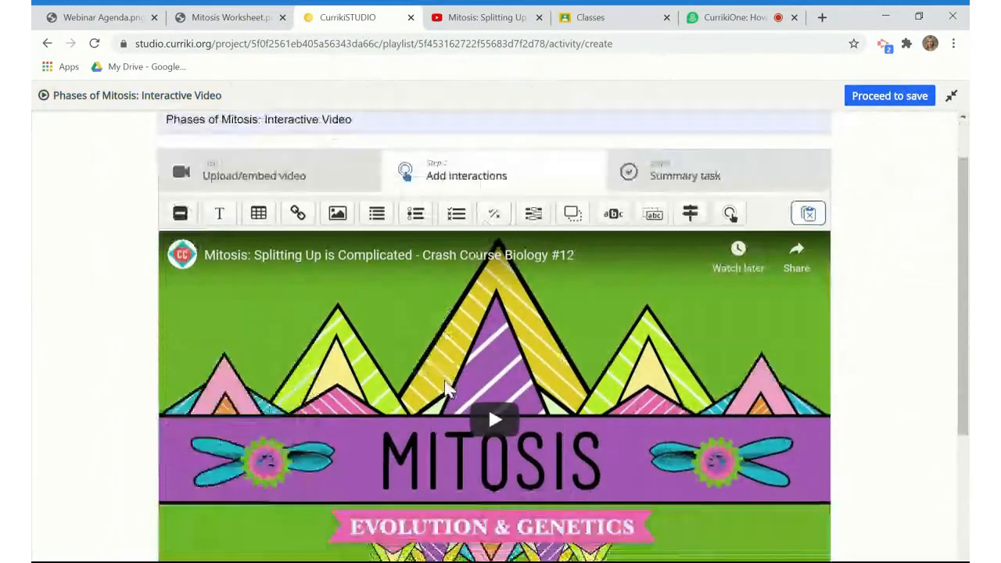
scroll(351, 375, up, 1)
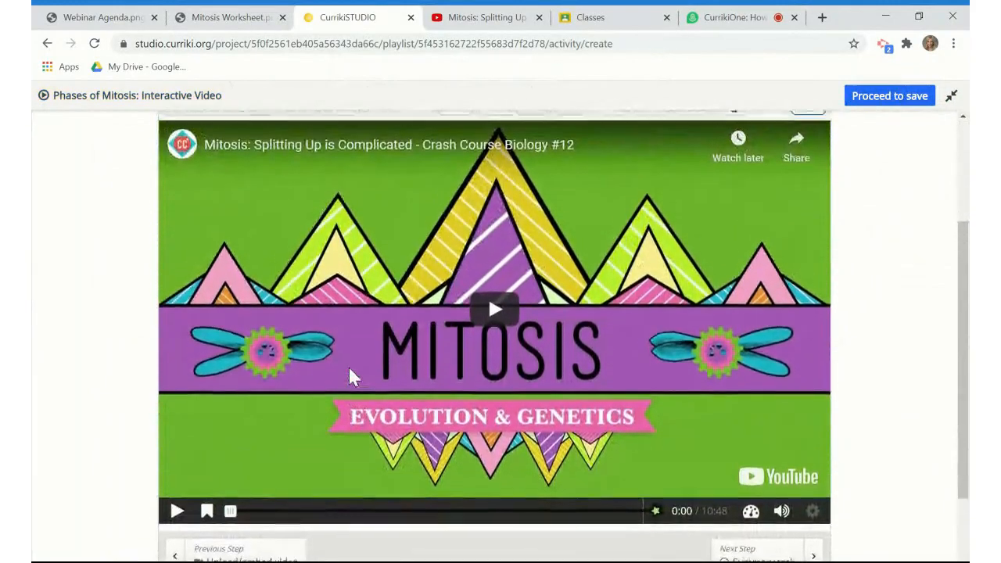
Move the video's playback position to the prophase scene at 5:11 and dismiss the suggested videos.
drag(232, 522, 414, 550)
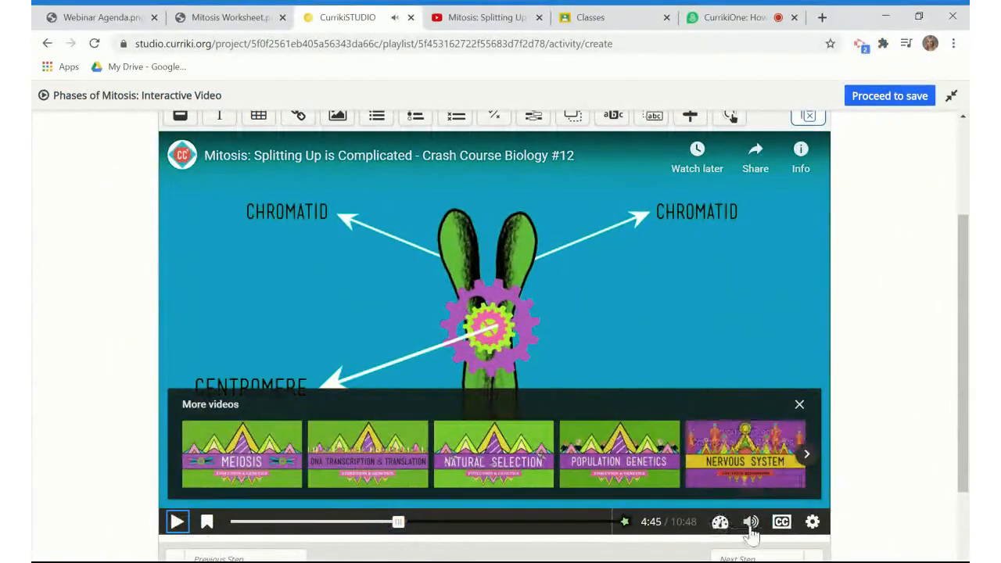
click(408, 530)
drag(408, 527, 415, 530)
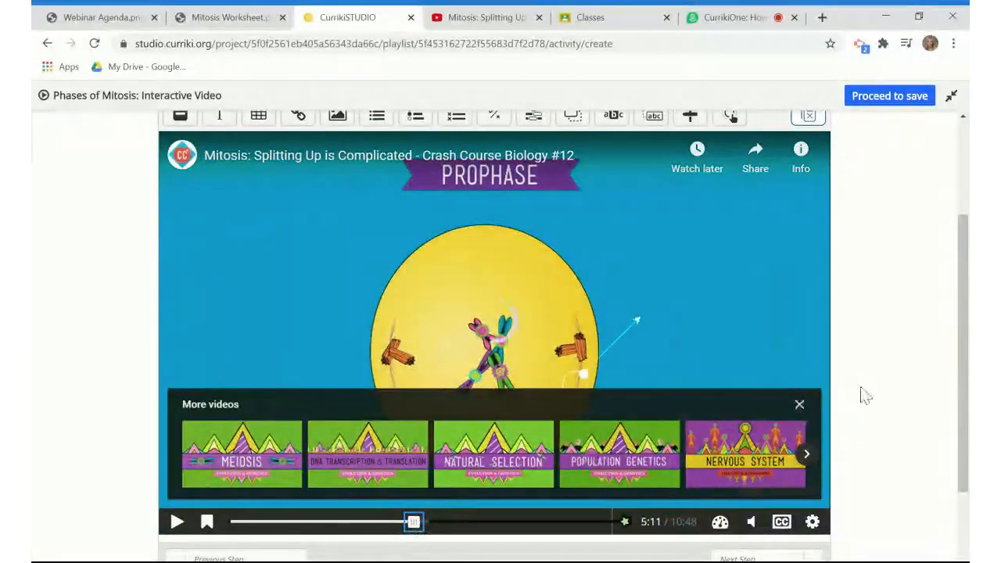
click(799, 404)
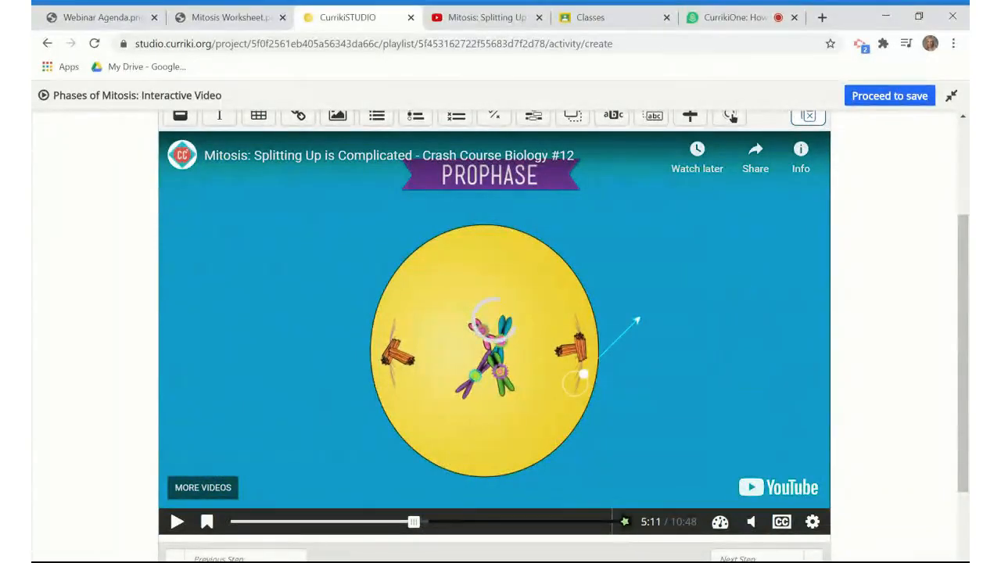
Add a Drag Text interaction at the prophase scene that pauses the video and displays as a poster.
scroll(551, 282, up, 1)
scroll(552, 283, up, 1)
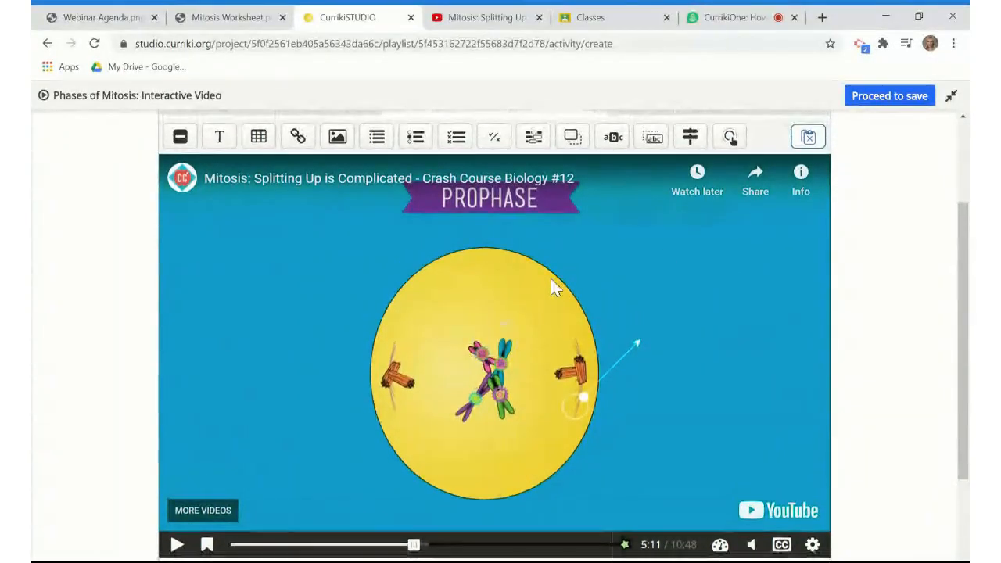
click(652, 140)
scroll(562, 256, up, 2)
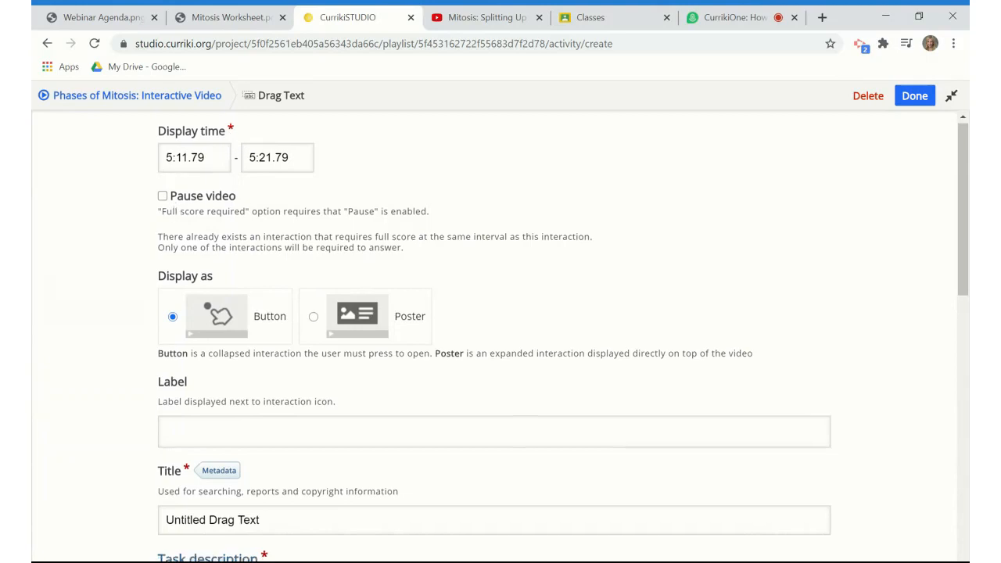
scroll(169, 275, down, 1)
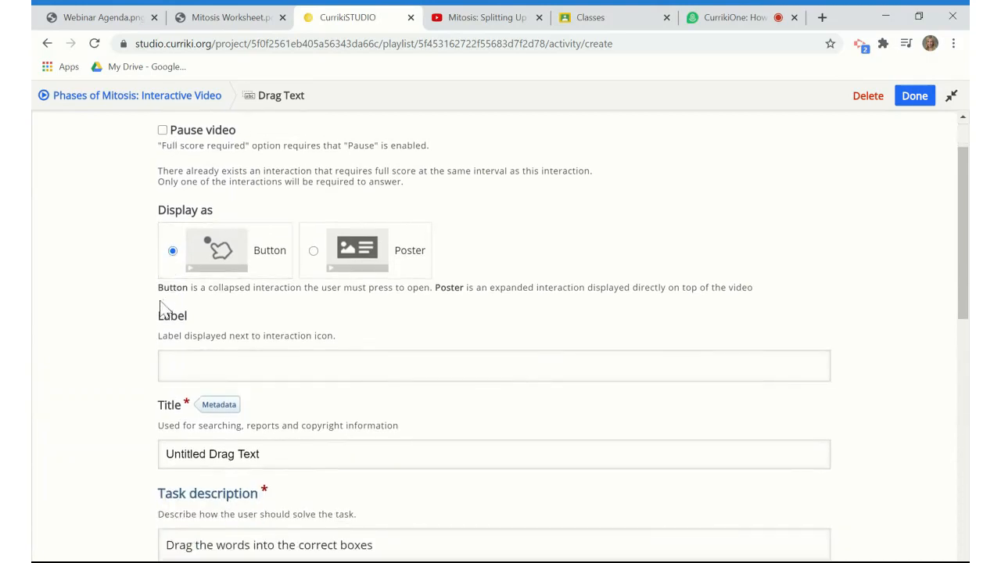
click(348, 268)
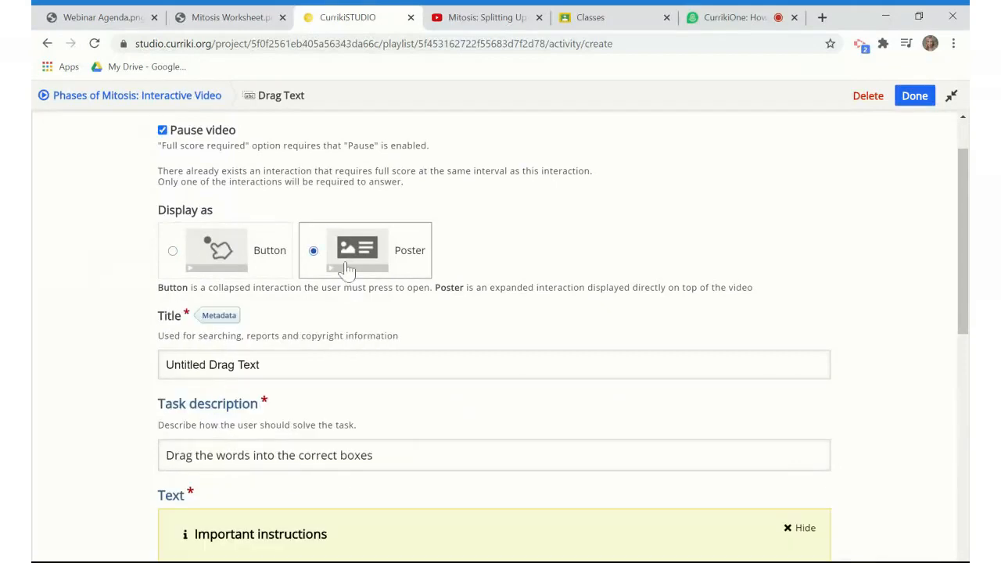
Title the interaction "Prophase Drag Text" and format its task description as a bold, centred Heading 2.
scroll(348, 268, down, 1)
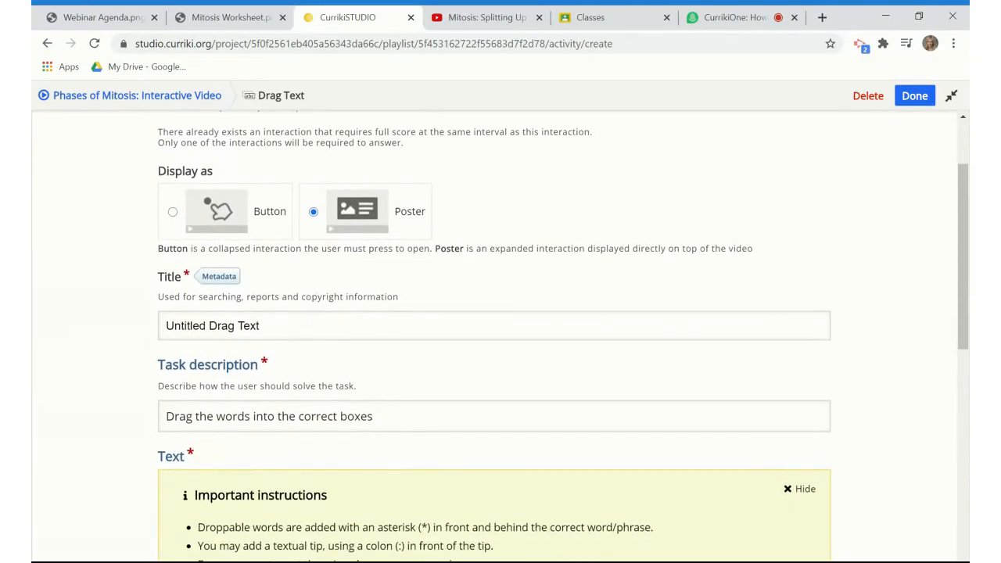
drag(207, 326, 125, 325)
text(Prophase)
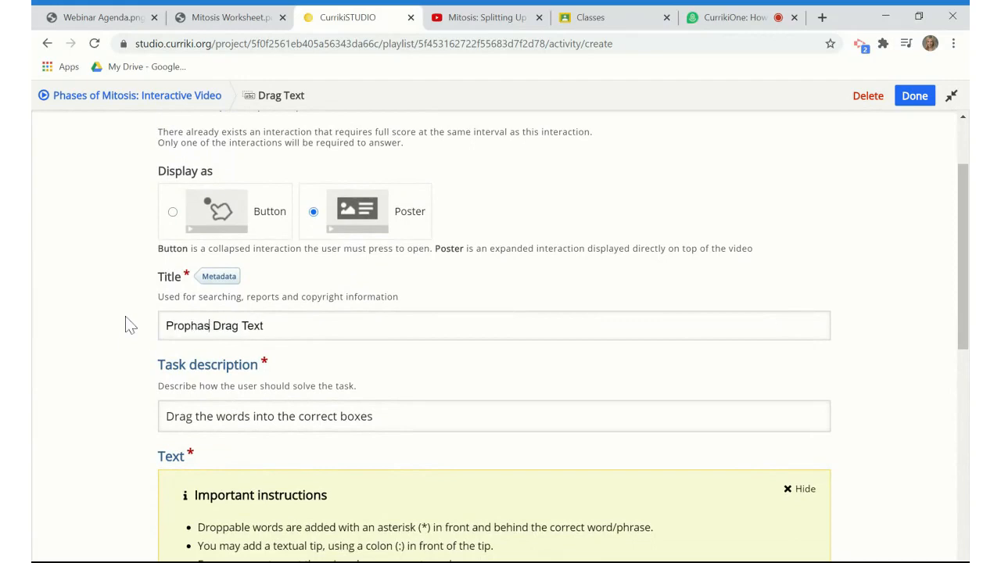
key(Tab)
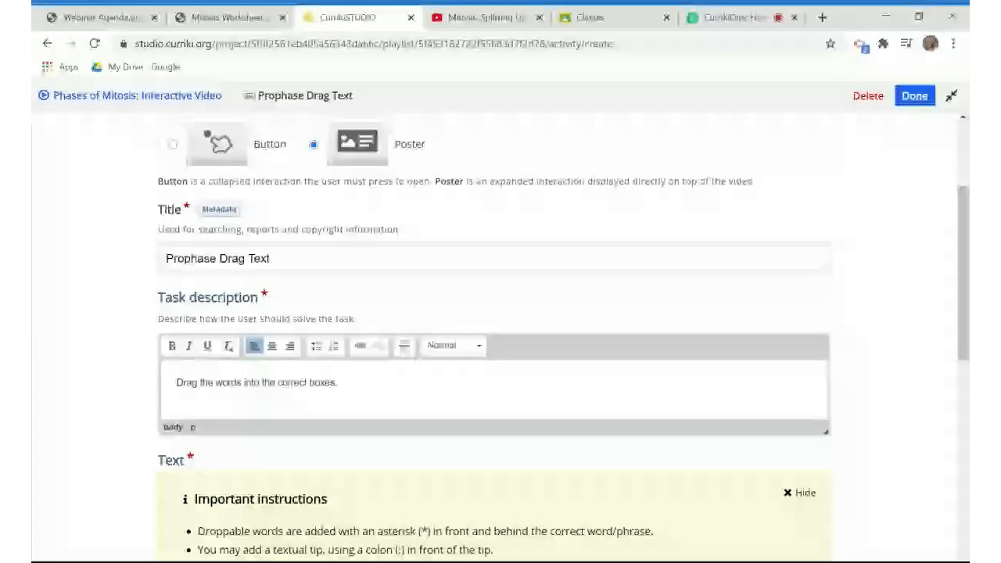
drag(338, 382, 176, 383)
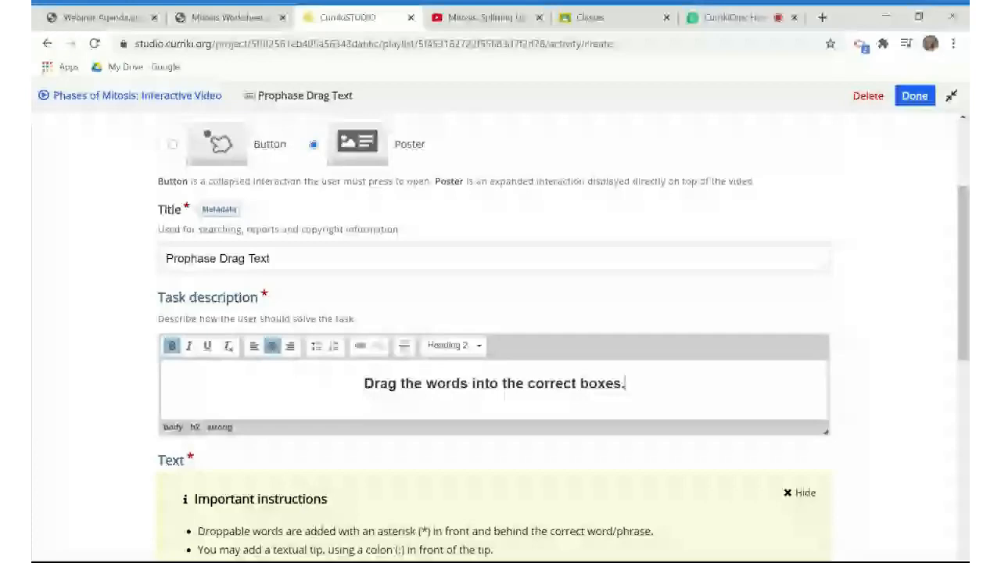
Copy worksheet question 20 about the phase where chromatin condenses and paste it into the Drag Text interaction's text.
scroll(504, 395, down, 1)
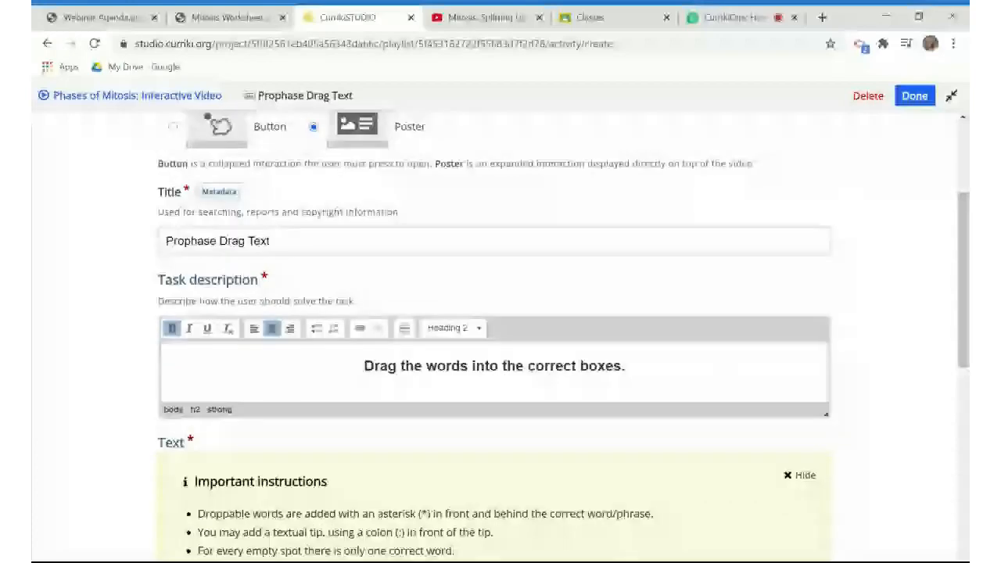
scroll(500, 336, down, 3)
scroll(501, 336, down, 4)
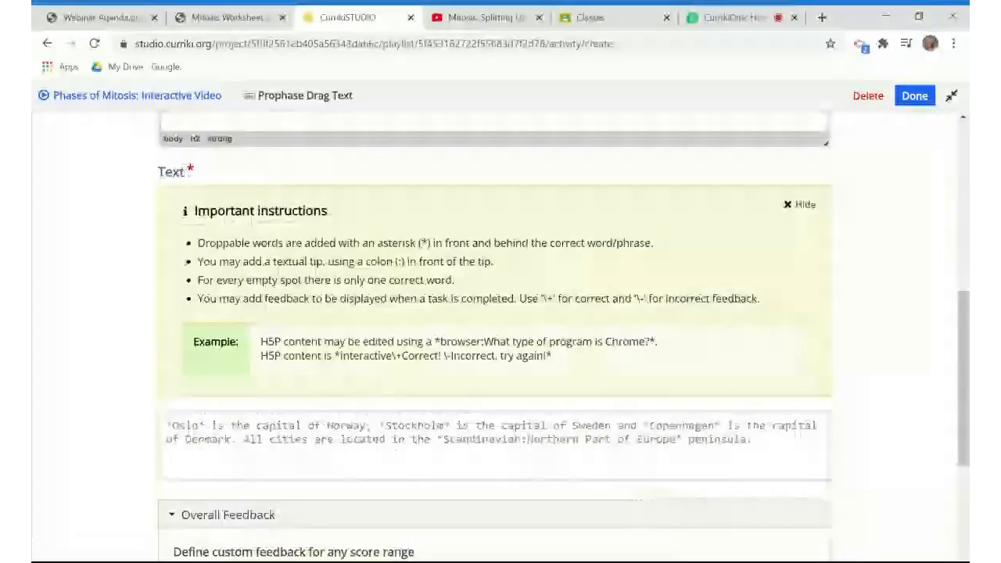
scroll(195, 225, down, 1)
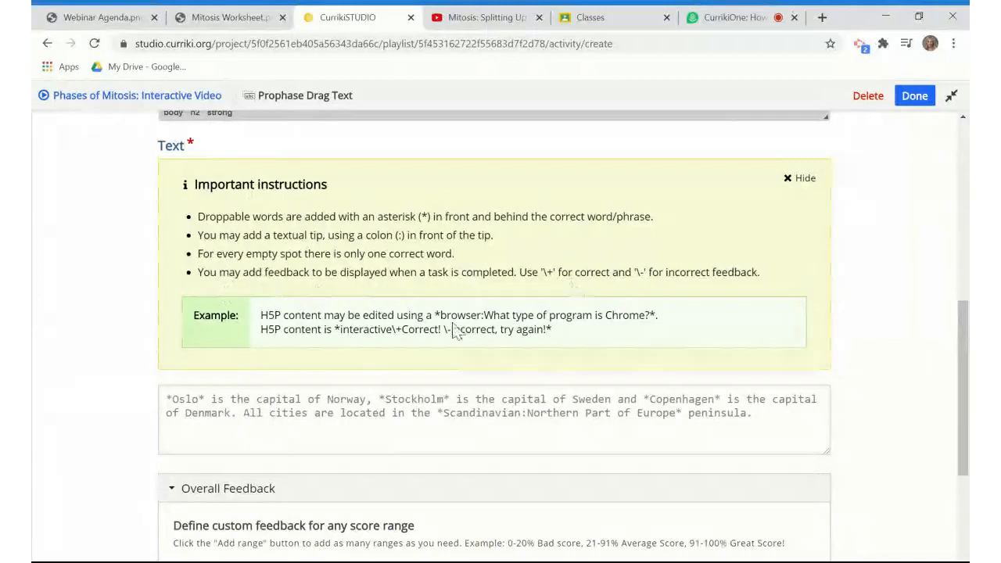
scroll(456, 332, down, 1)
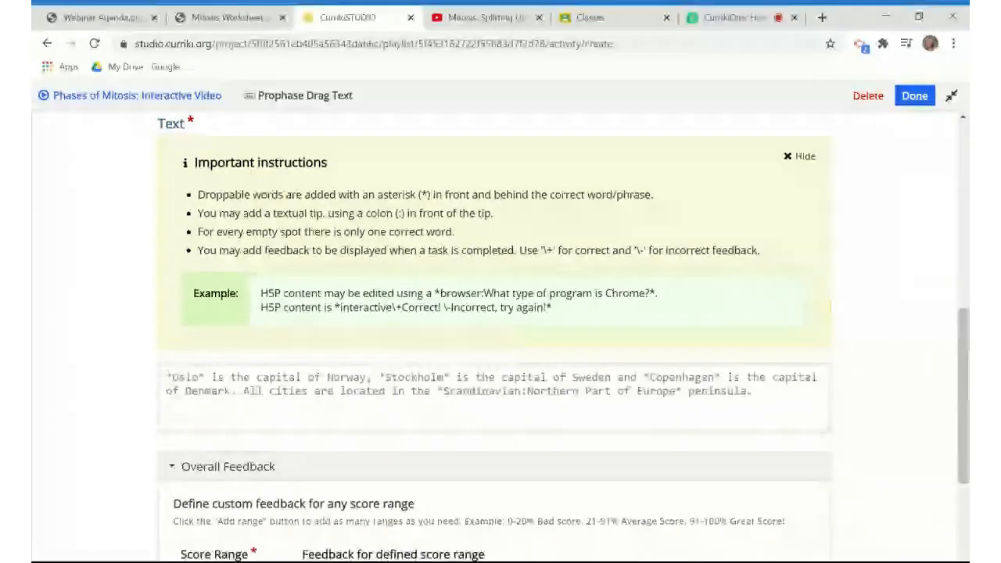
click(237, 28)
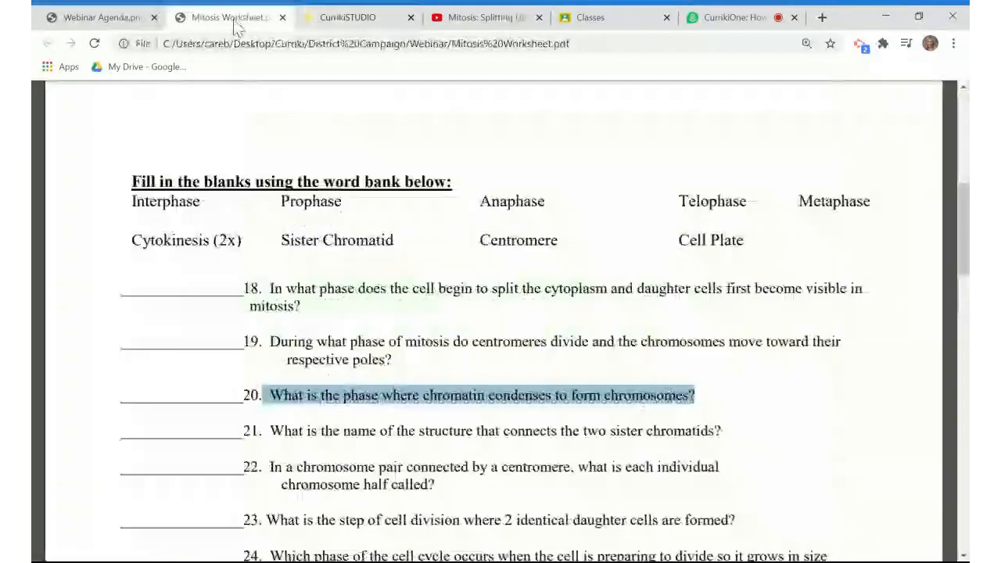
click(458, 290)
drag(695, 396, 252, 396)
key(ctrl+c)
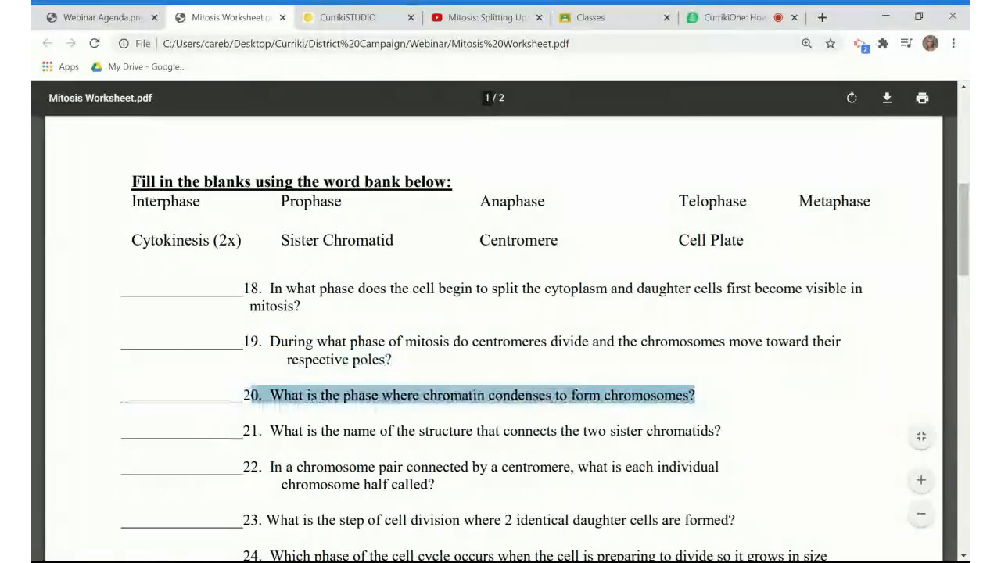
click(347, 18)
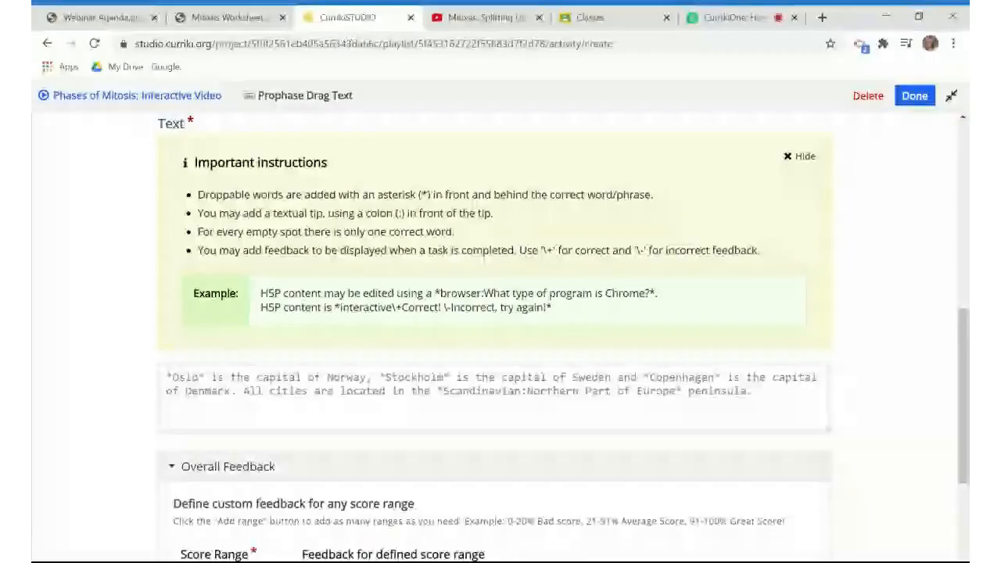
key(ctrl+v)
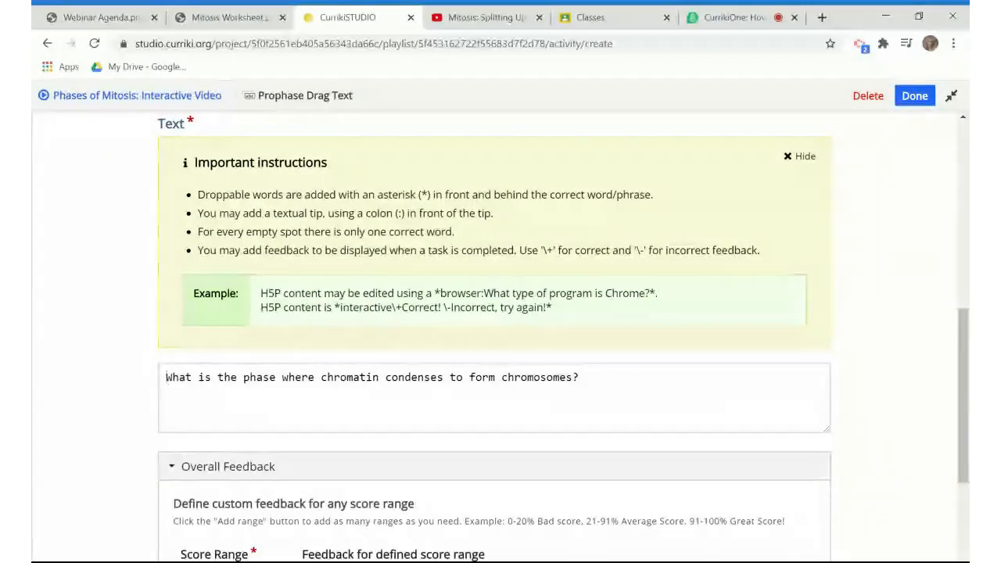
Put the droppable answer "*prophase*" in front of the question about chromatin condensing.
text(*)
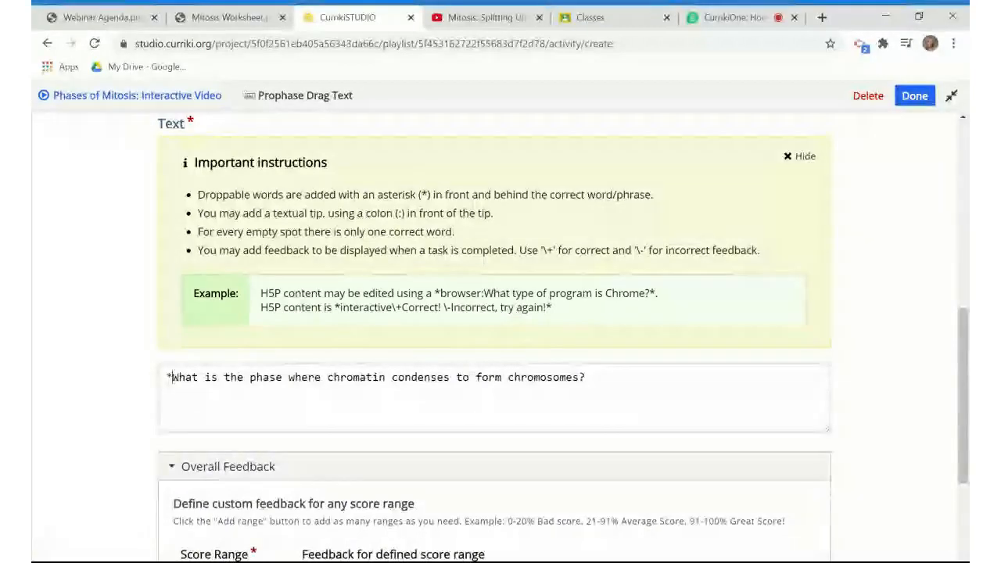
text(prophase)
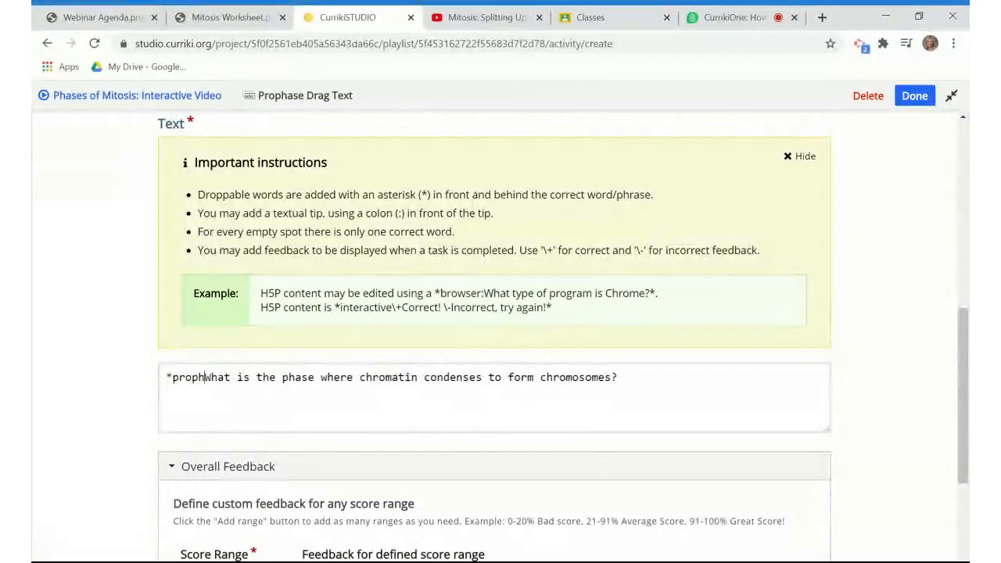
text(*)
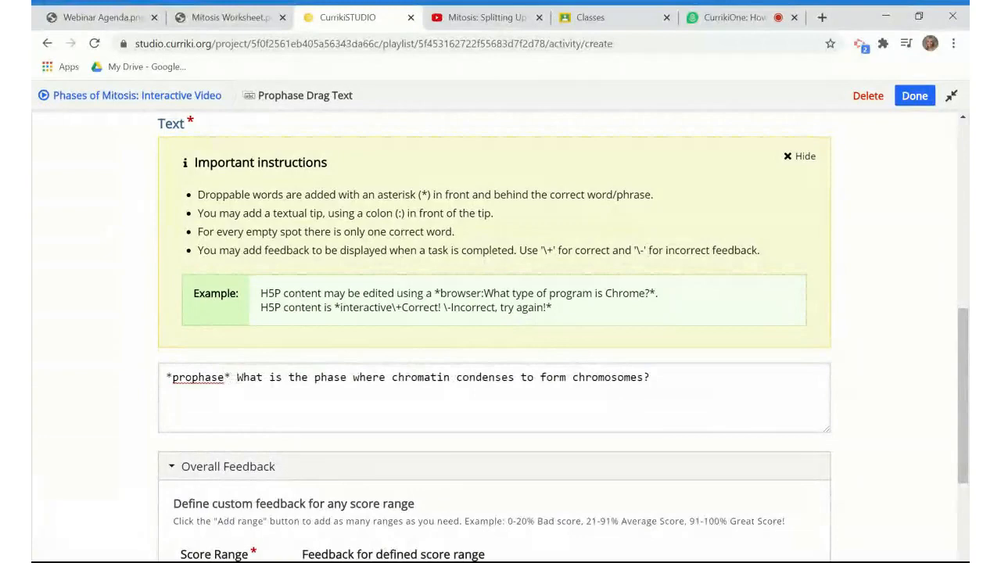
Copy worksheet question 21 about the structure connecting two sister chromatids and paste it below the first question.
click(230, 19)
drag(721, 432, 270, 432)
key(ctrl+c)
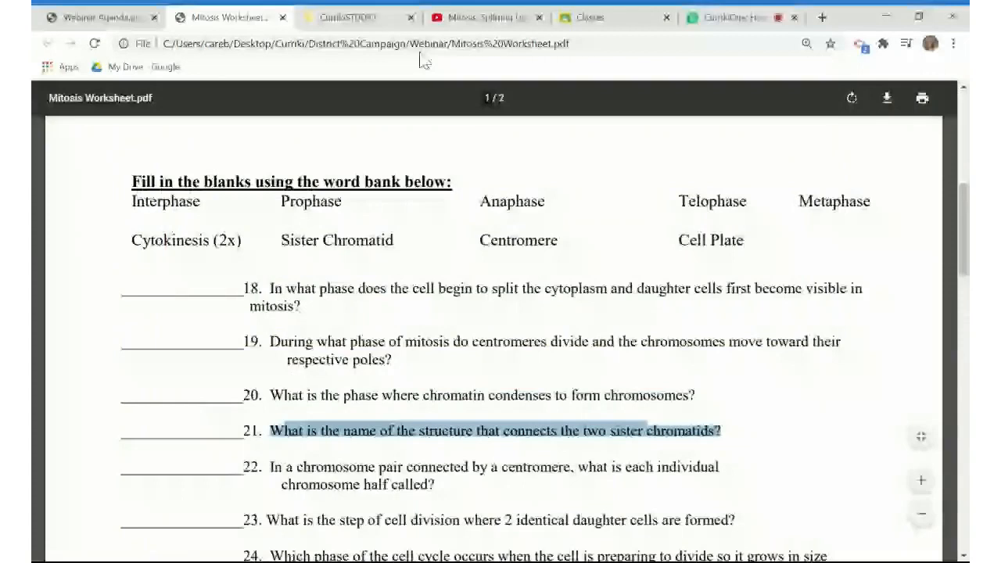
click(348, 18)
key(ctrl+v)
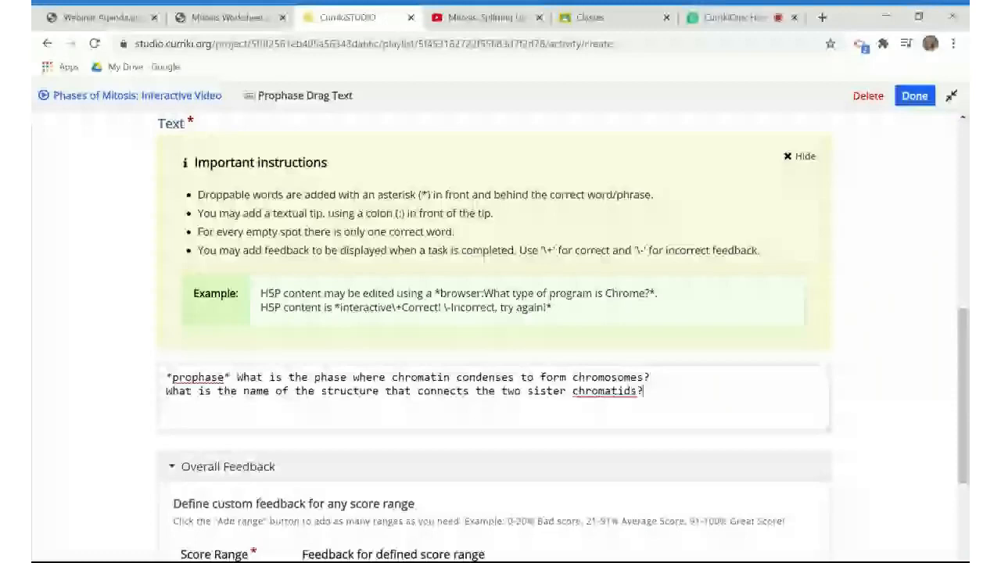
Separate the sister chromatids question with a blank line and put the droppable answer "*centromere*" in front of it.
click(167, 391)
key(Return)
text(*)
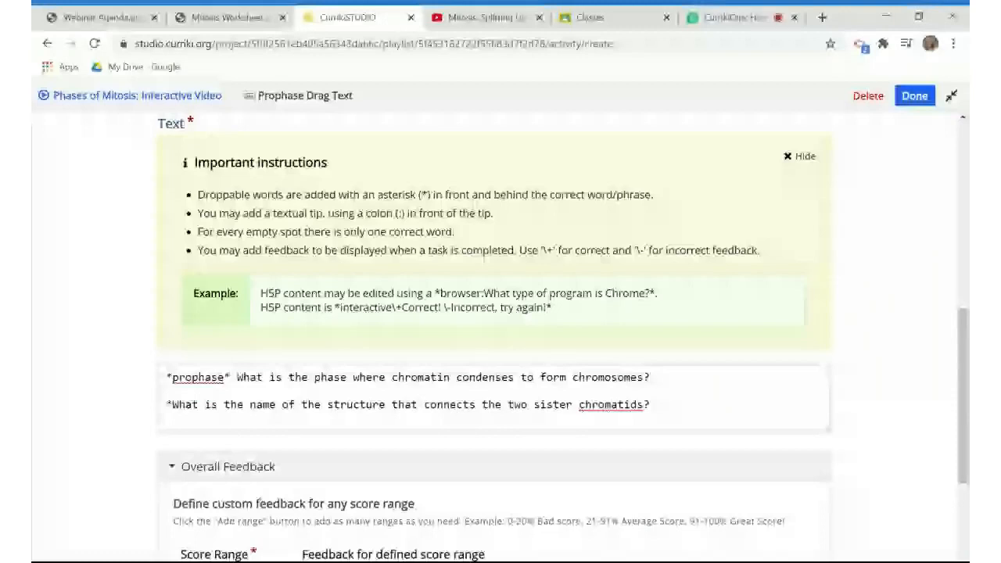
text(centromere*)
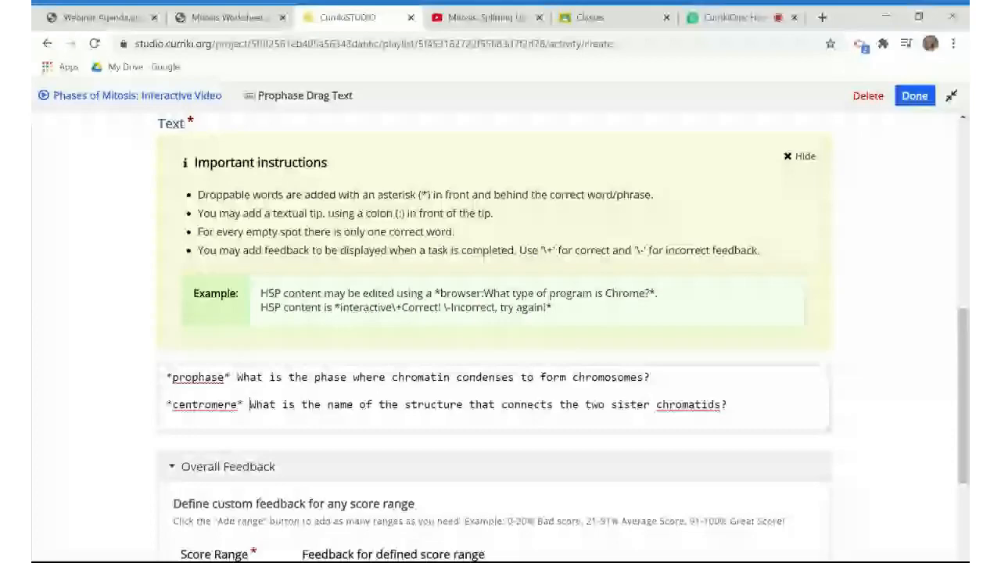
scroll(501, 336, down, 3)
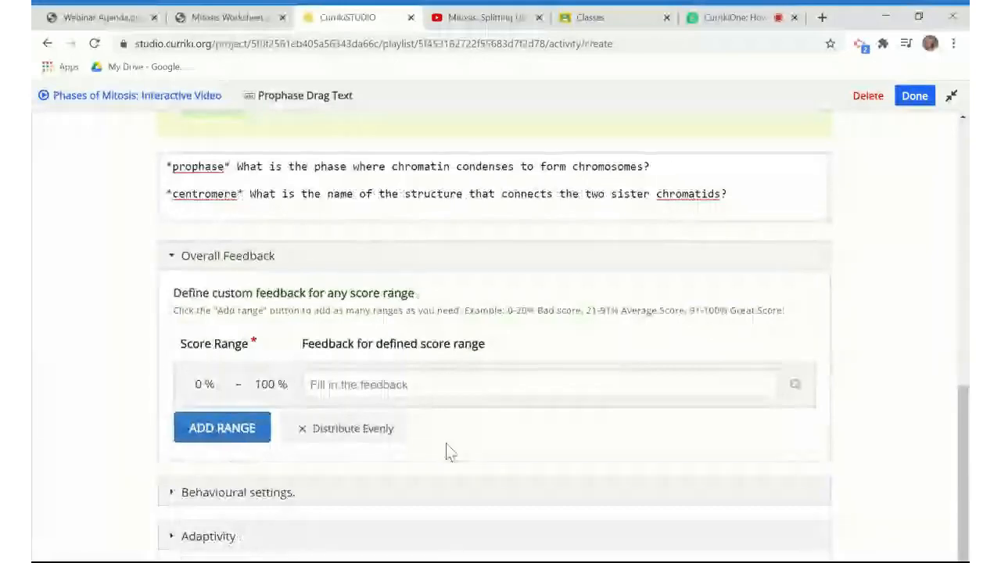
Expand the Drag Text interaction's behavioural settings to review the retry, show solution and instant feedback options.
scroll(172, 457, down, 1)
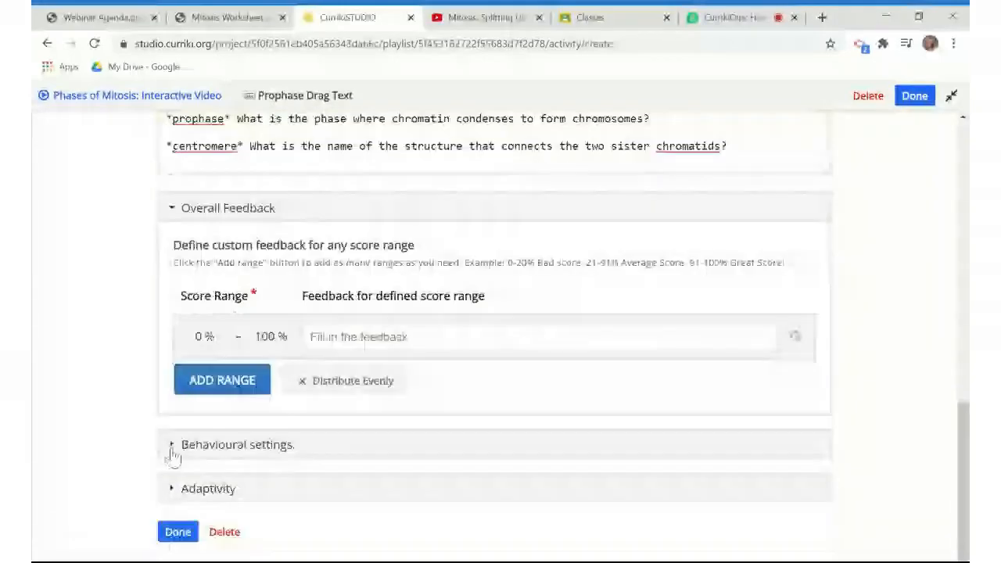
click(173, 451)
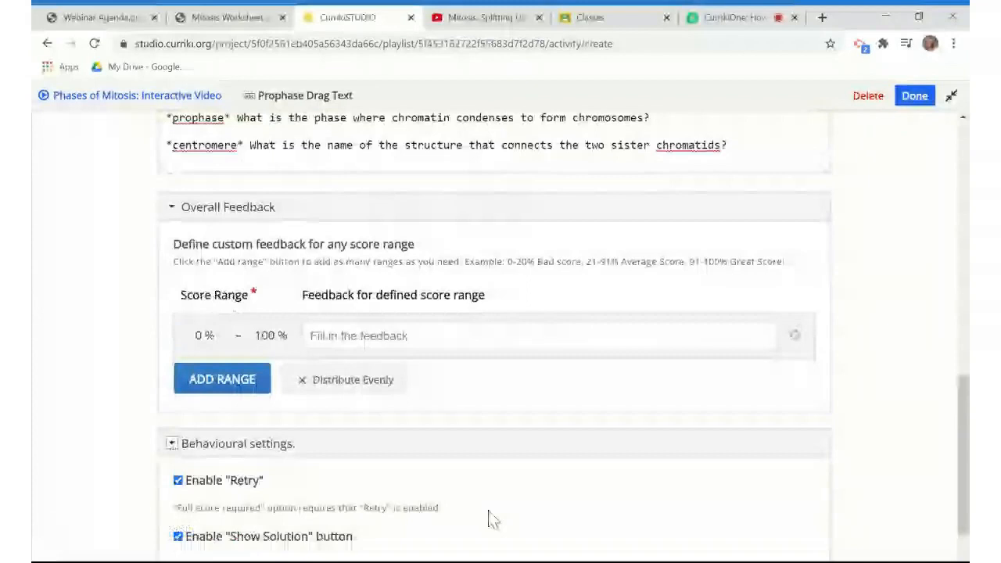
scroll(492, 520, down, 2)
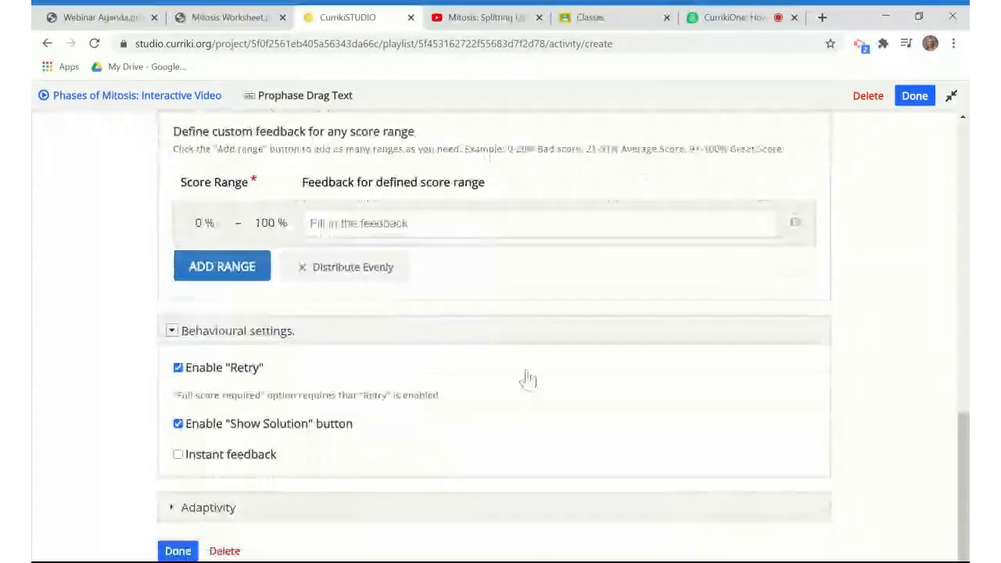
scroll(373, 344, down, 1)
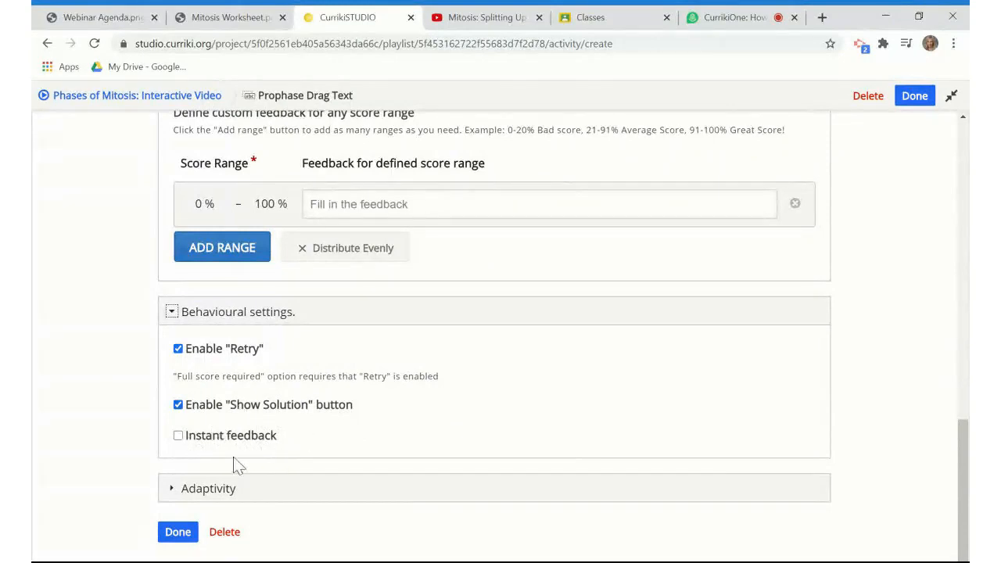
Expand the adaptivity settings and examine the seek timecode, opt-out, message and seek button label options for all-correct and wrong answers.
click(172, 489)
scroll(341, 443, down, 1)
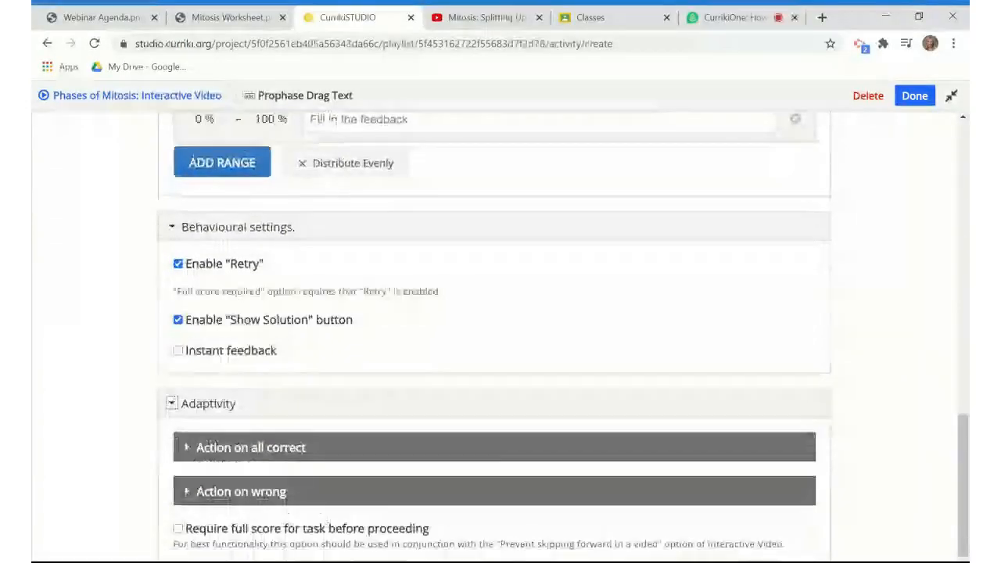
scroll(323, 436, down, 1)
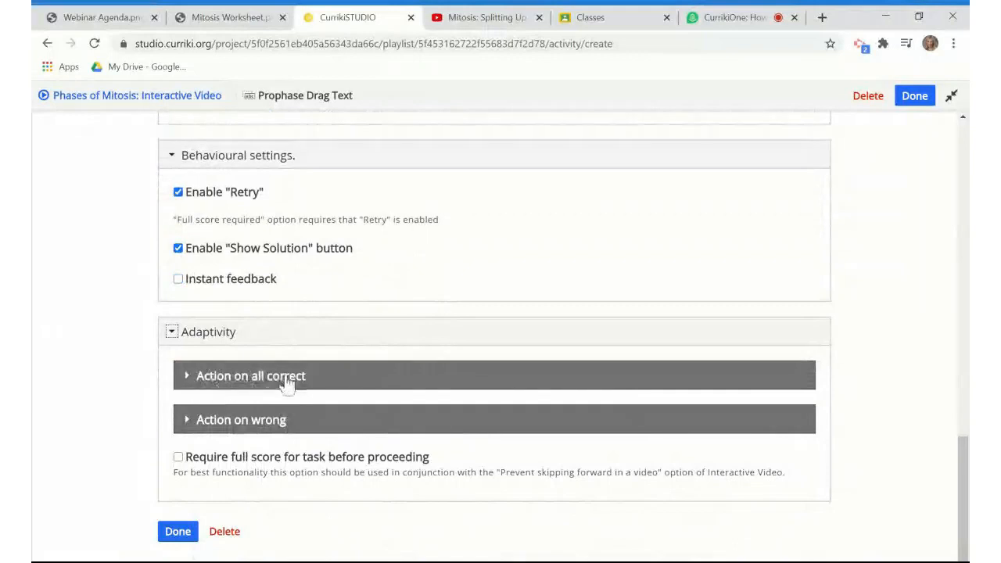
click(193, 379)
scroll(371, 428, down, 2)
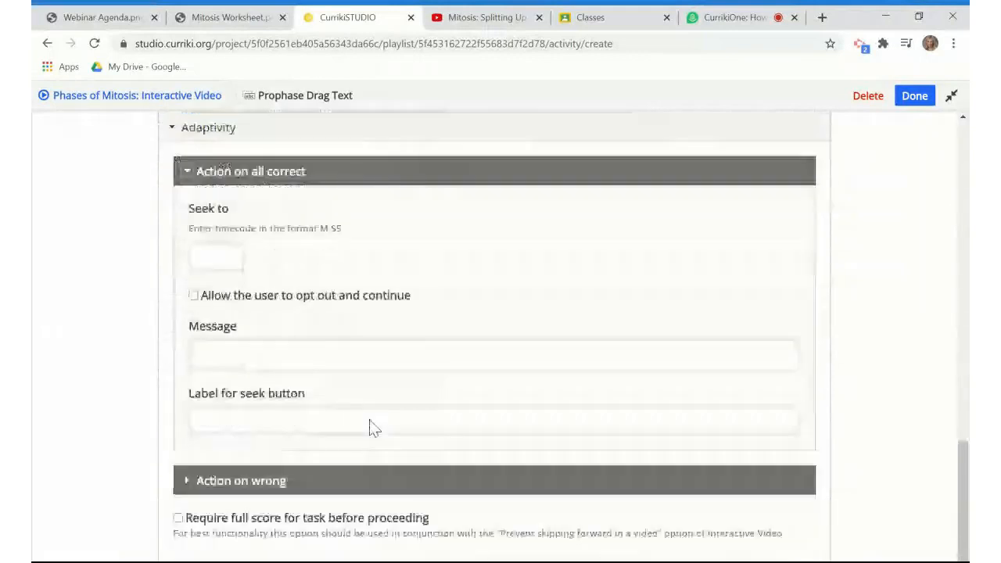
click(188, 469)
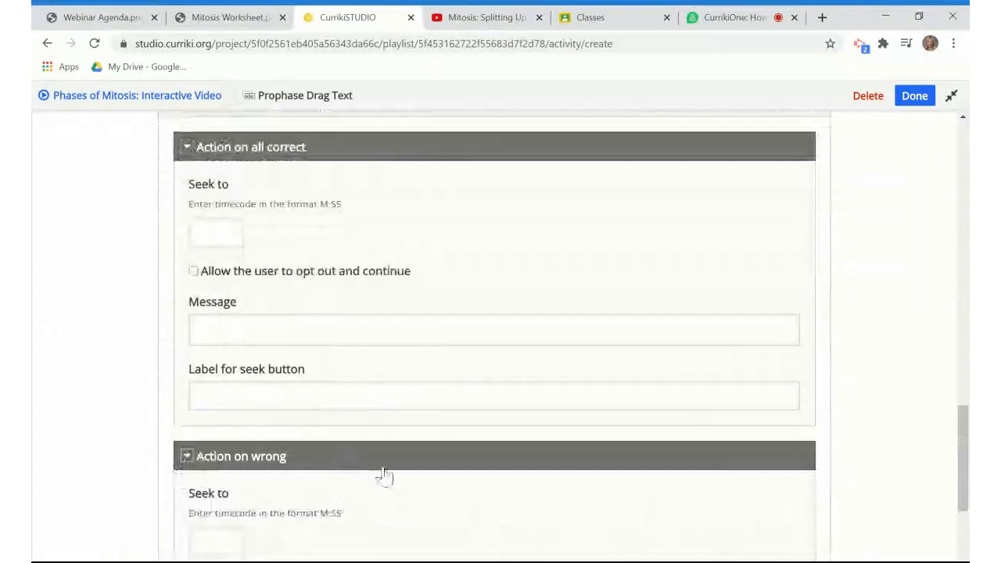
scroll(383, 475, down, 3)
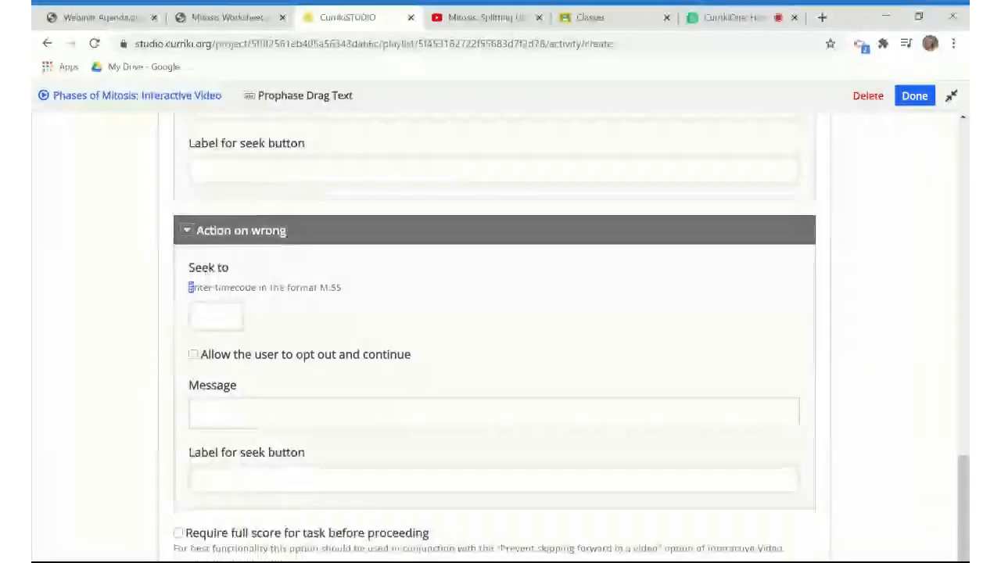
drag(189, 287, 342, 288)
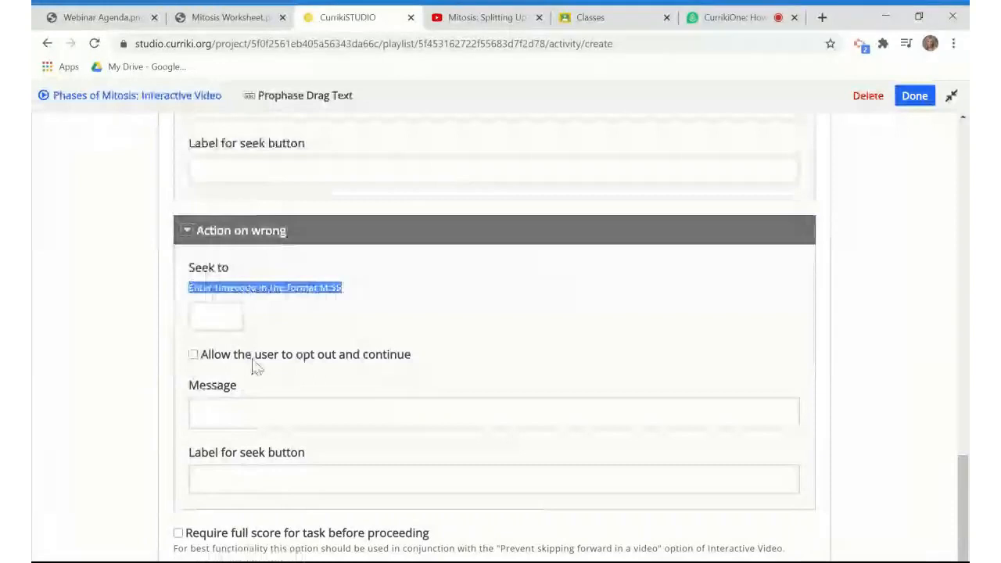
double_click(212, 384)
drag(189, 460, 335, 460)
click(336, 463)
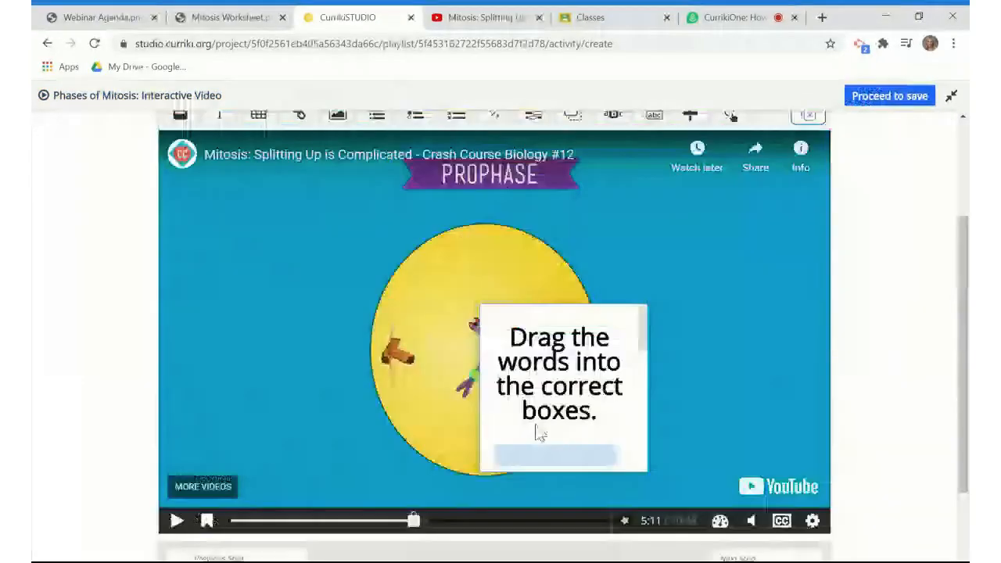
Close the Drag Text settings, enlarge its box to fill the video frame, and save and finish the interactive video activity.
drag(536, 432, 216, 258)
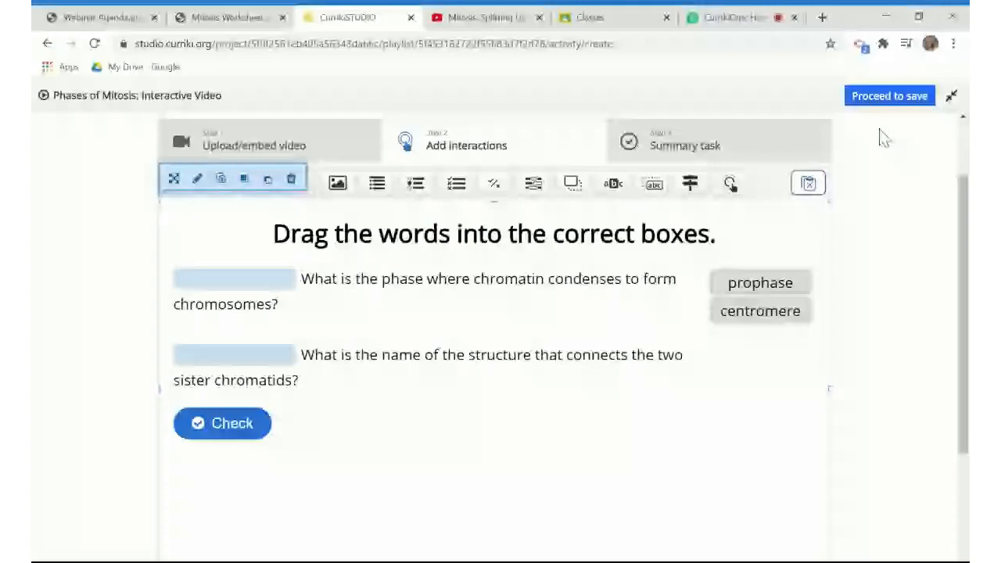
click(875, 99)
scroll(675, 277, down, 6)
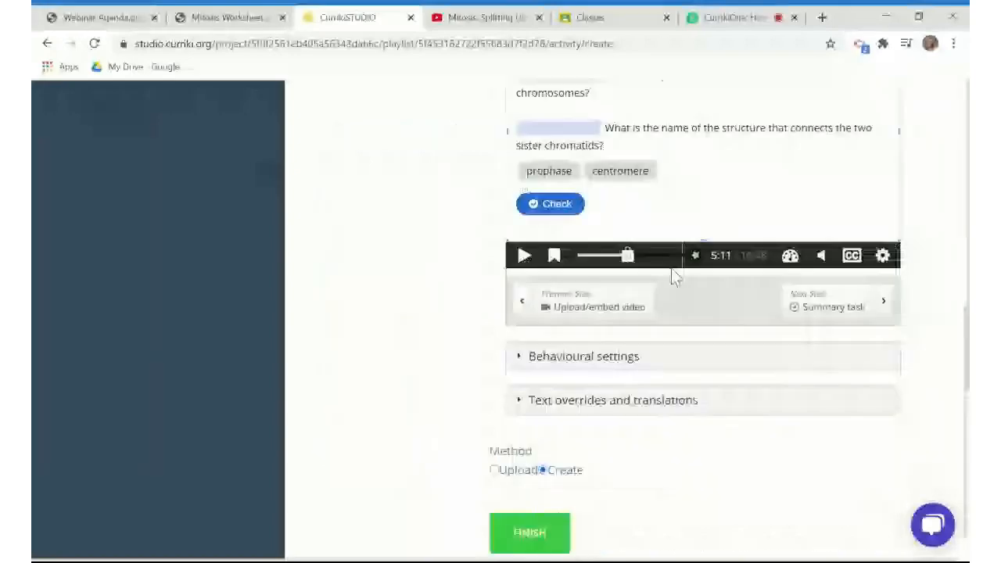
scroll(675, 277, down, 1)
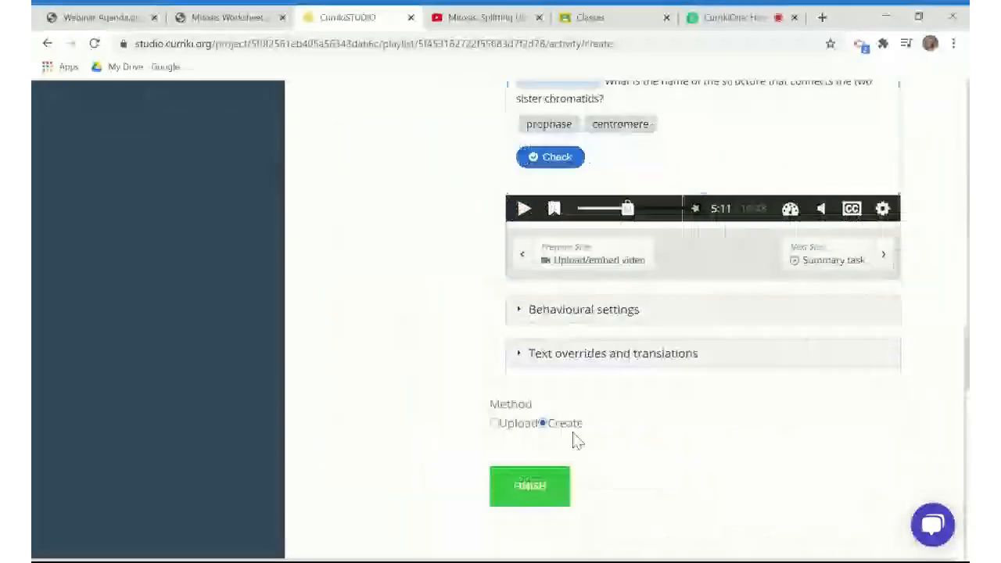
click(539, 488)
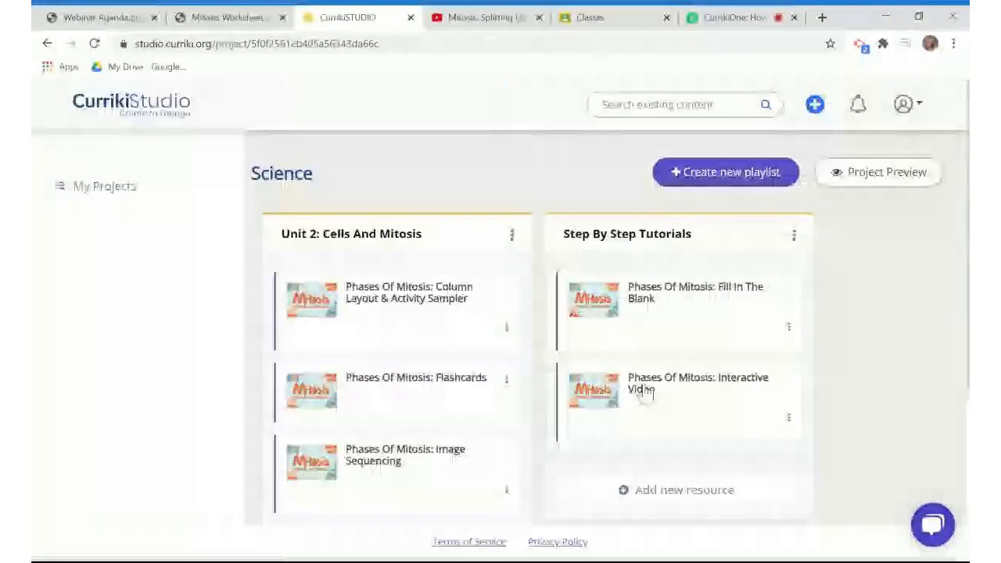
Preview the Phases of Mitosis: Interactive Video activity and jump to the question marker on the video timeline.
click(647, 394)
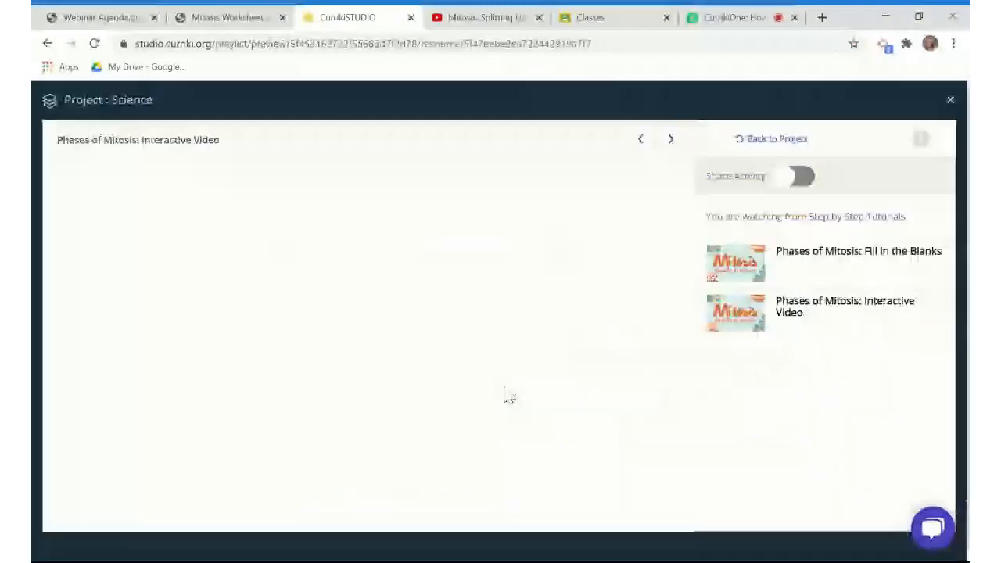
scroll(504, 397, down, 1)
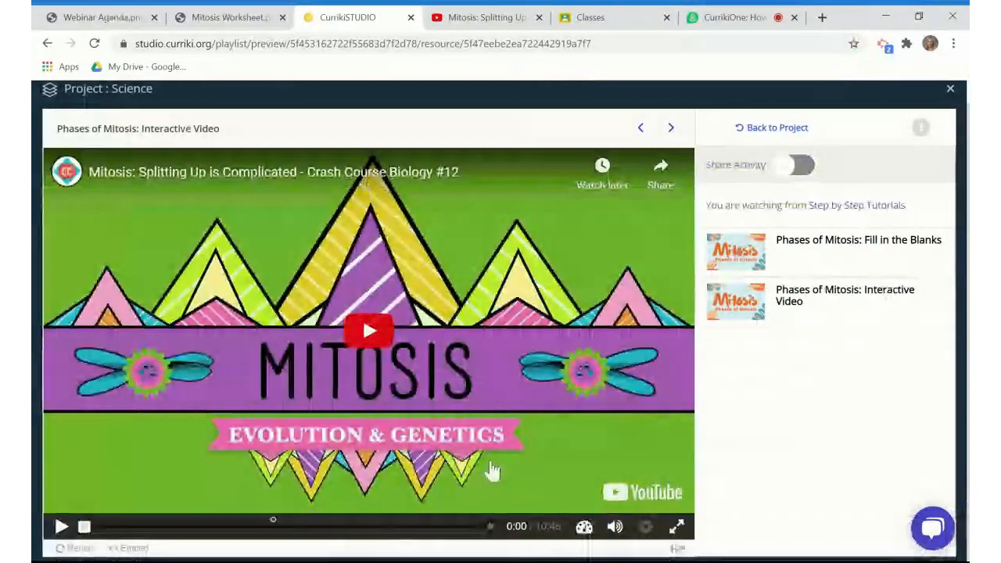
click(272, 527)
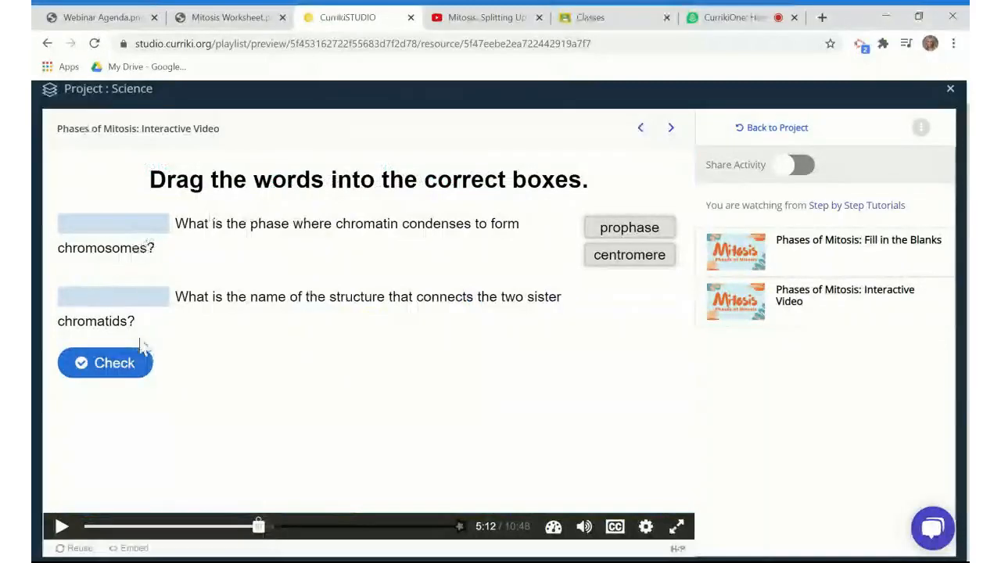
Place "prophase" in the chromatin question's box and "centromere" in the sister chromatids question's box, and check the answers.
drag(629, 235, 117, 234)
drag(622, 230, 168, 291)
drag(637, 237, 138, 300)
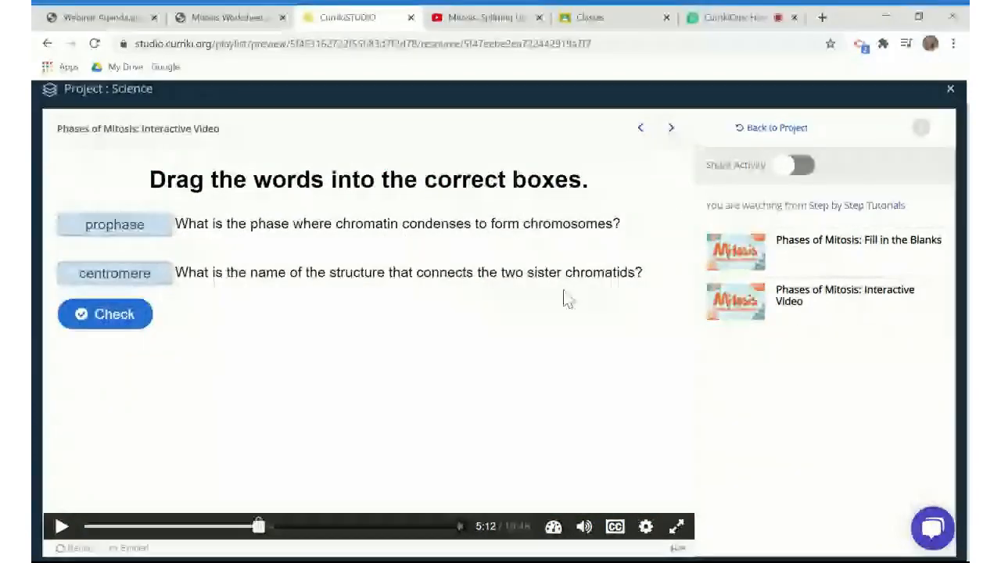
click(105, 314)
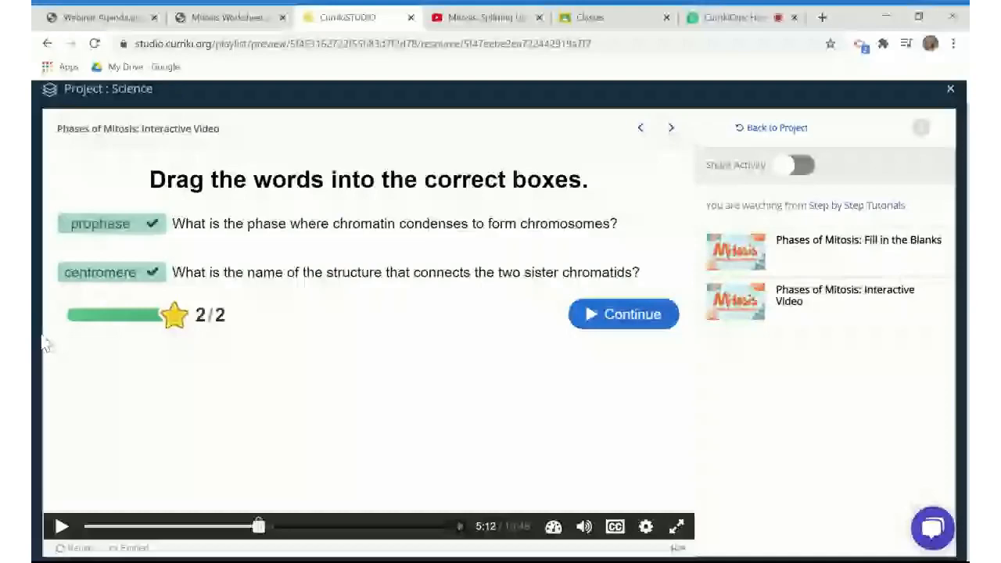
Resume the video after the question, pause it, and close the activity preview to return to the Science project.
click(62, 526)
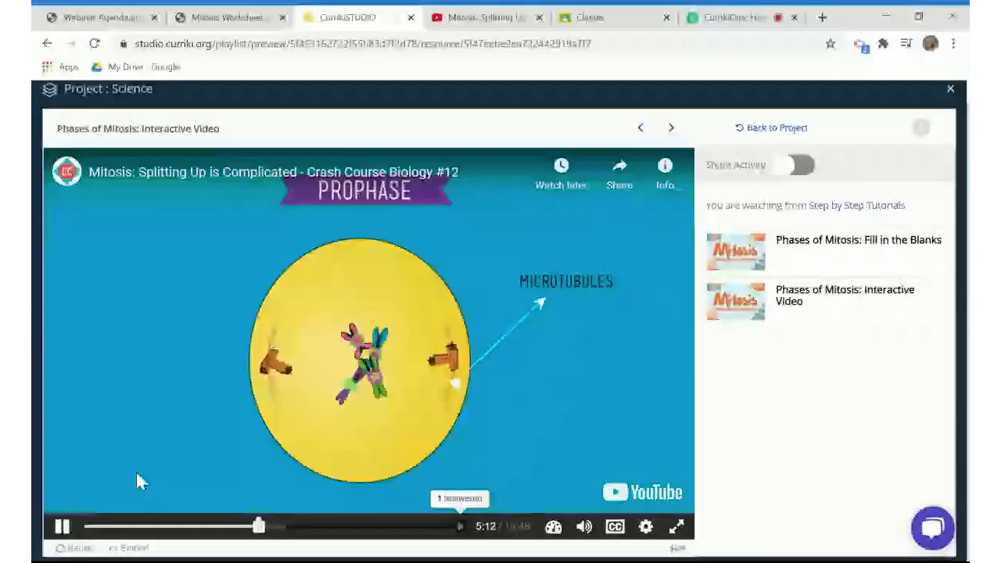
click(63, 527)
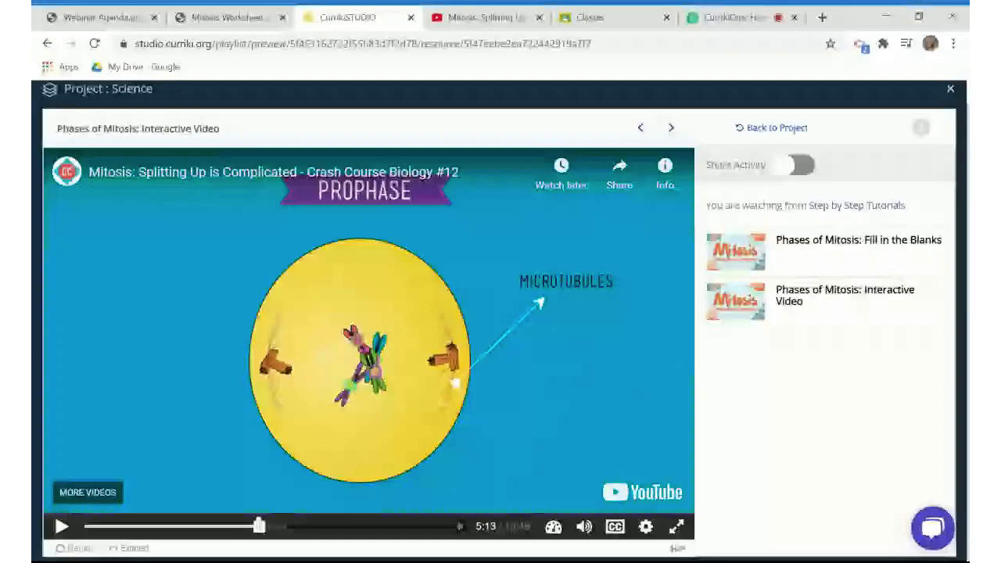
click(950, 89)
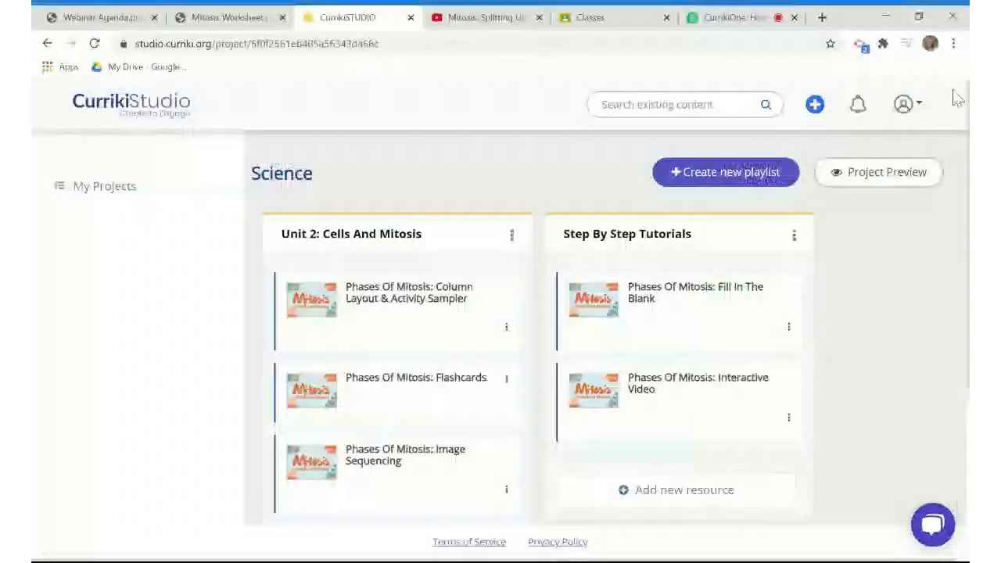
Open the Phases of Mitosis: Differentiated Practice activity from Unit 2 in full screen and start the course.
scroll(813, 336, down, 1)
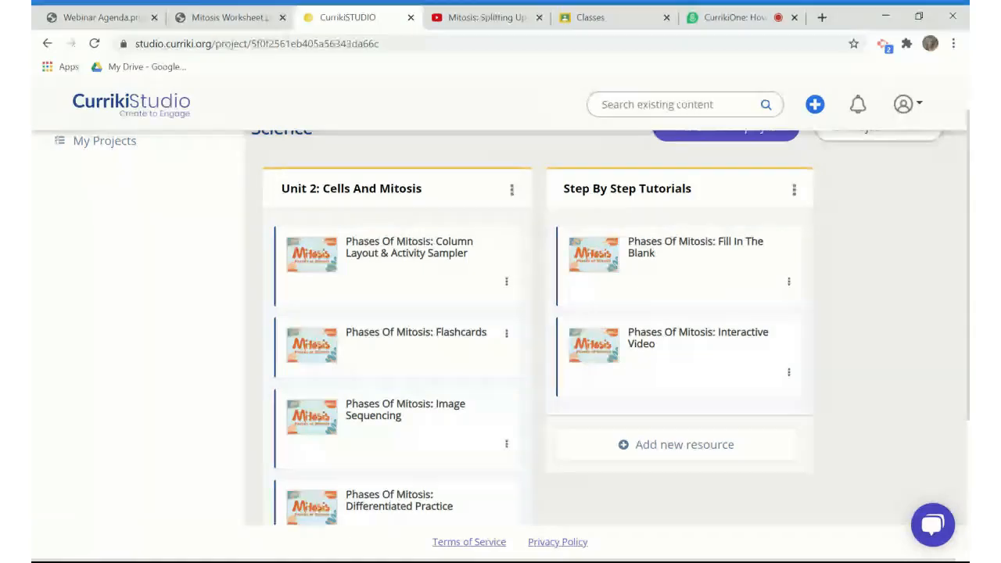
scroll(532, 328, down, 1)
scroll(538, 447, down, 1)
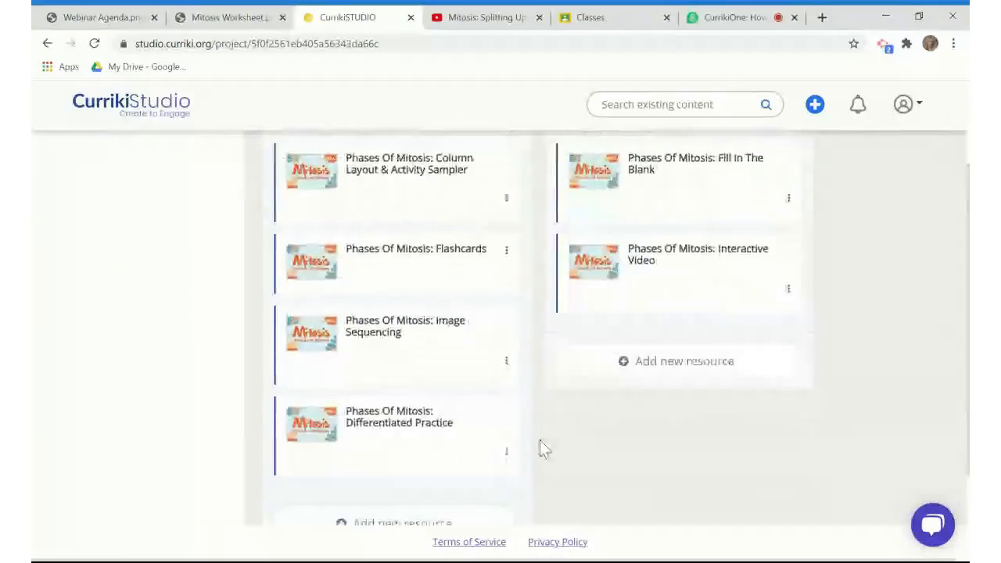
click(415, 427)
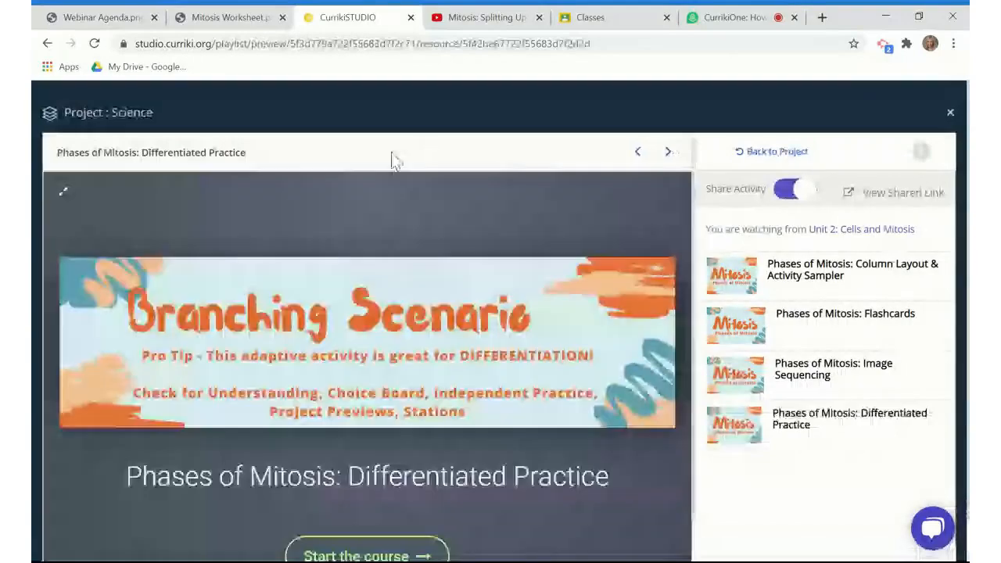
click(64, 191)
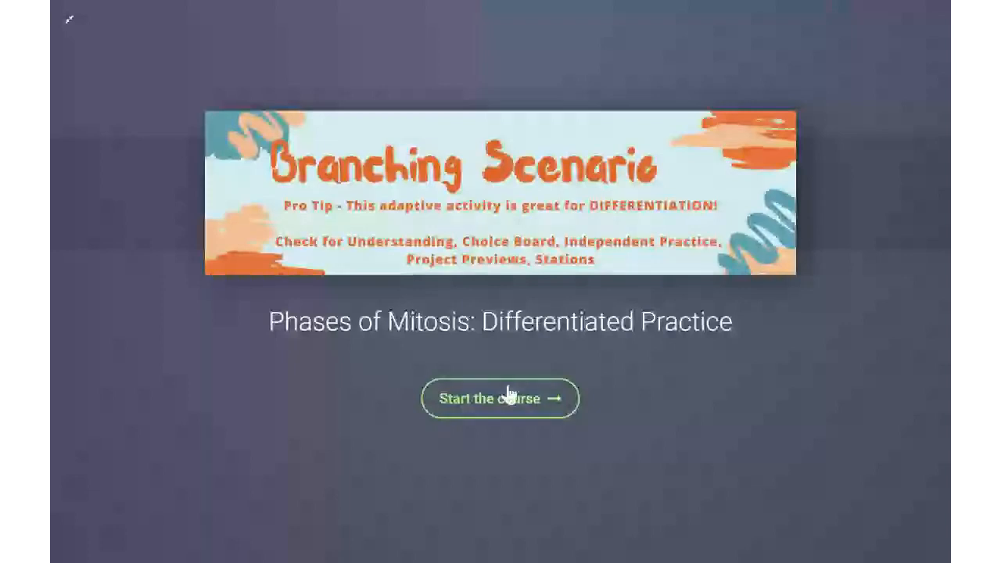
click(514, 415)
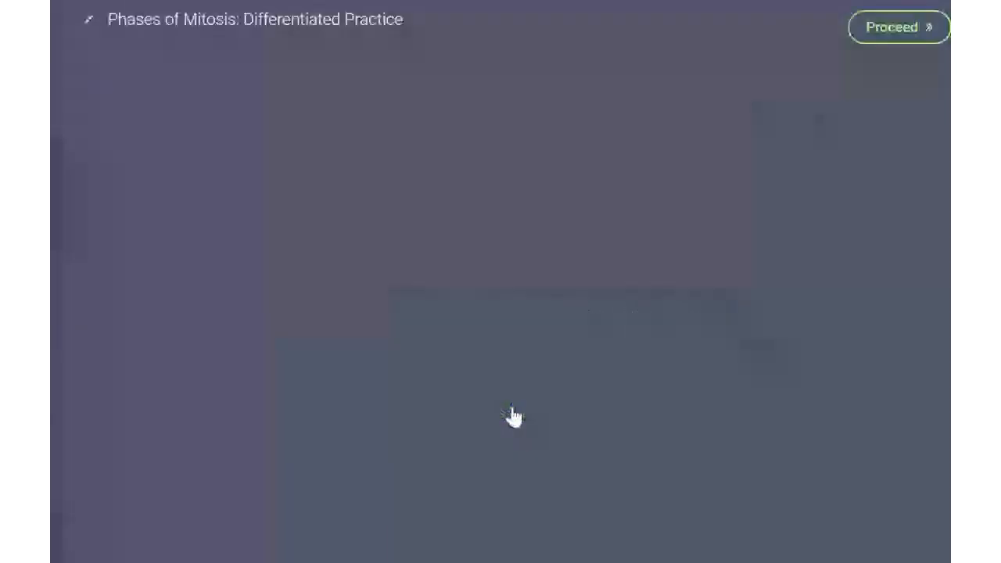
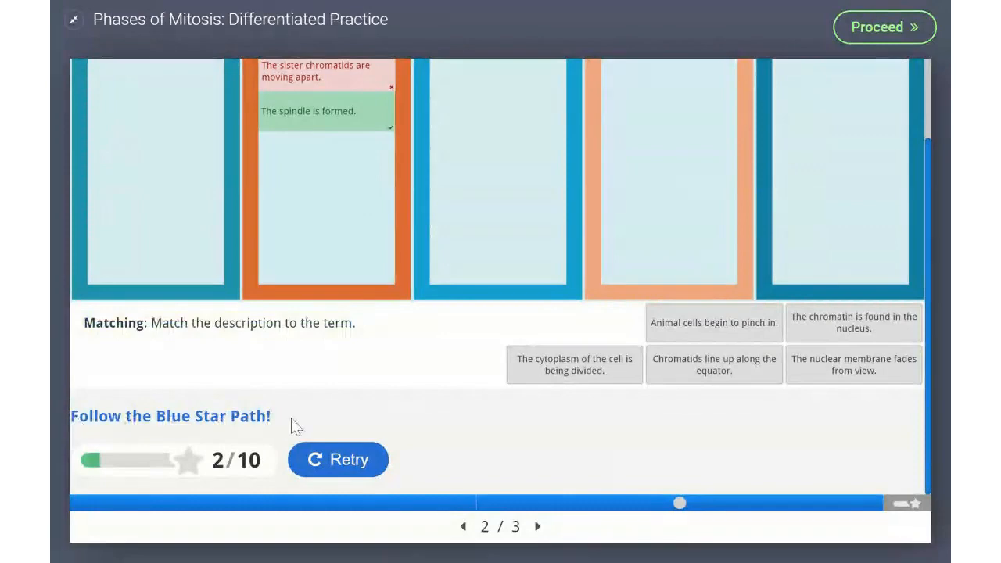
Proceed from the matching quiz to the pathway choice, take the Blue Star Path, and highlight its Interactive Video Remediation item.
click(843, 45)
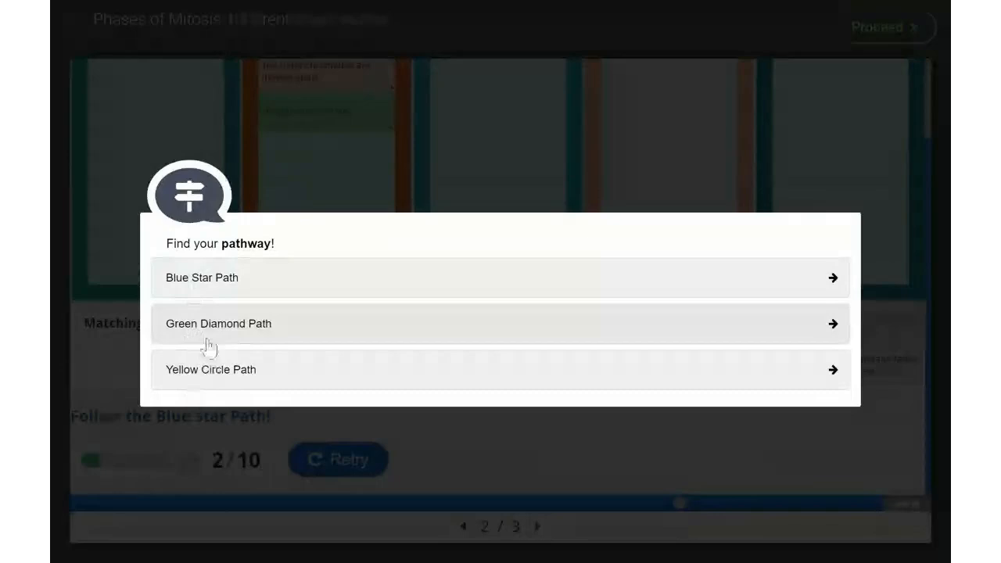
click(201, 279)
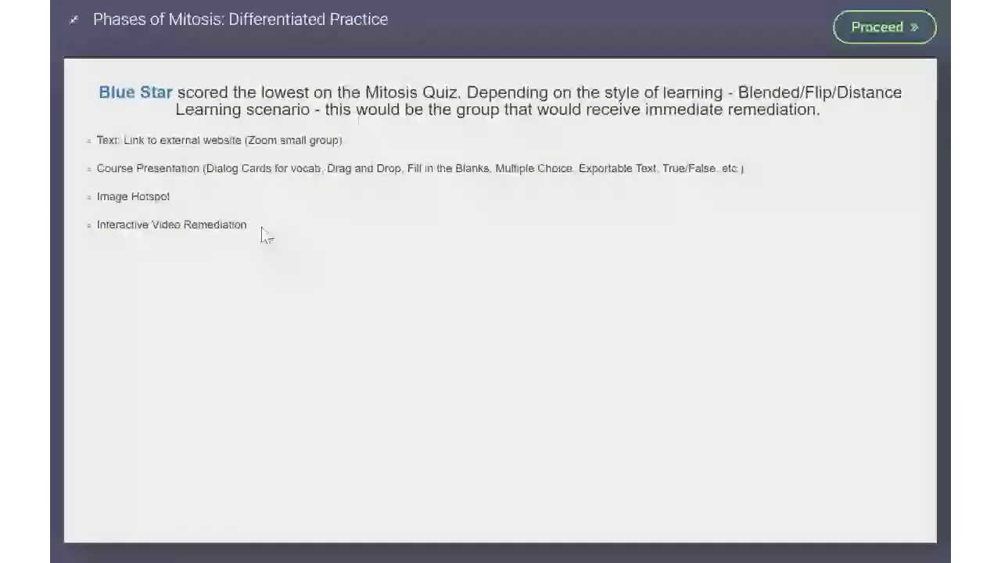
drag(262, 229, 97, 225)
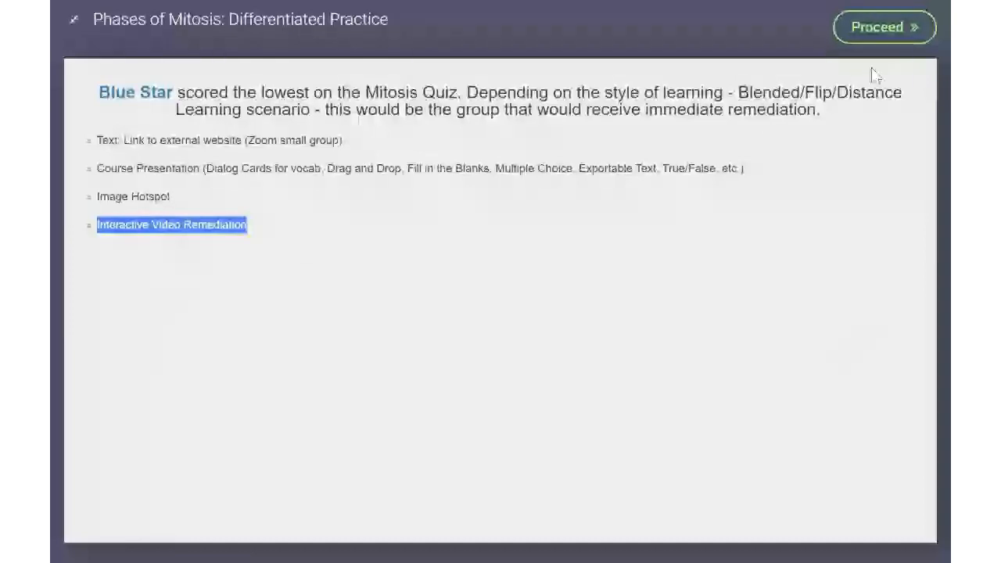
Proceed to the next pathway choice, take the Green Diamond Path, and continue past its description to the following activity.
click(870, 35)
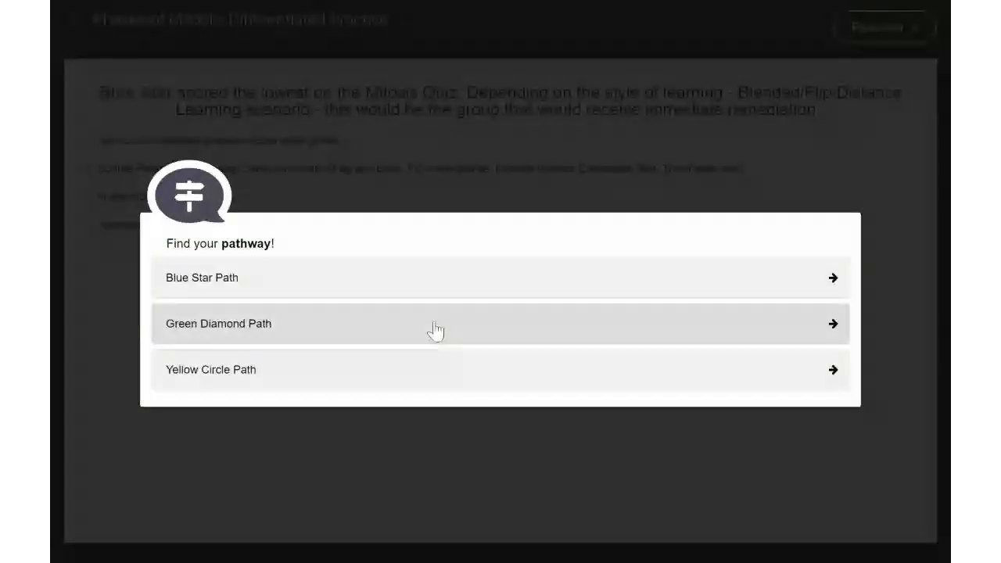
click(435, 331)
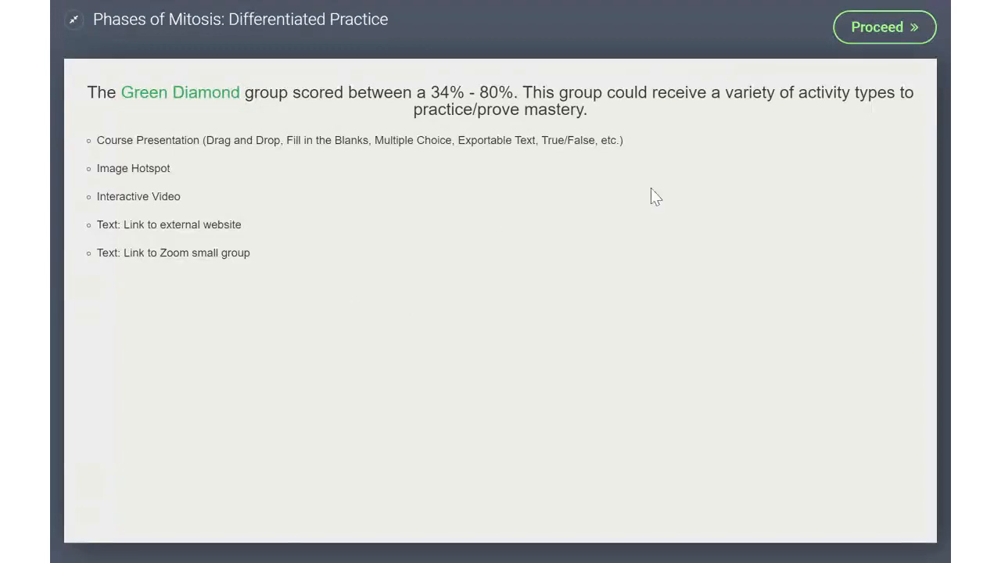
click(847, 43)
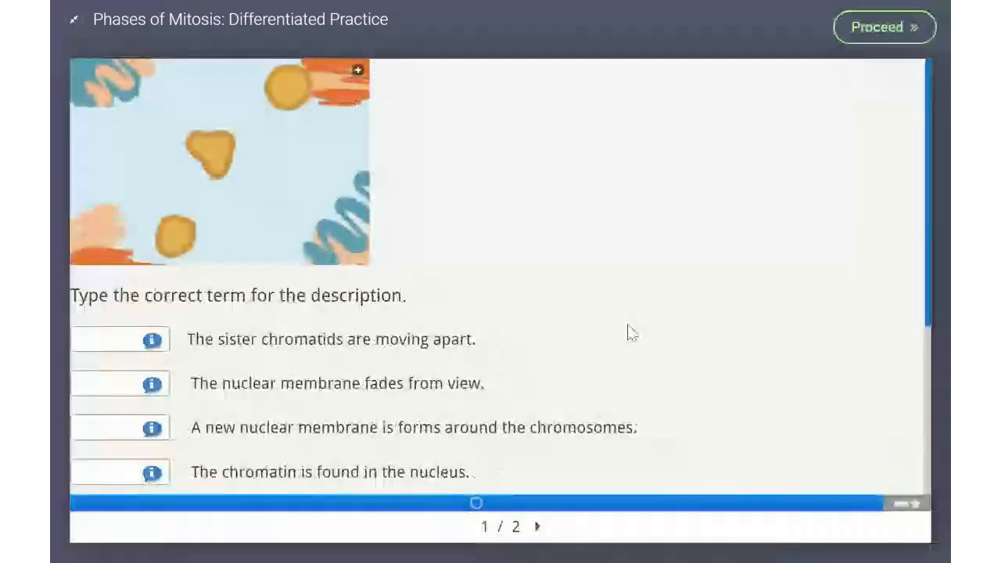
Review the fill-in-the-blank exercise on mitosis terms and proceed to the matching activity.
scroll(630, 333, down, 3)
scroll(501, 274, down, 4)
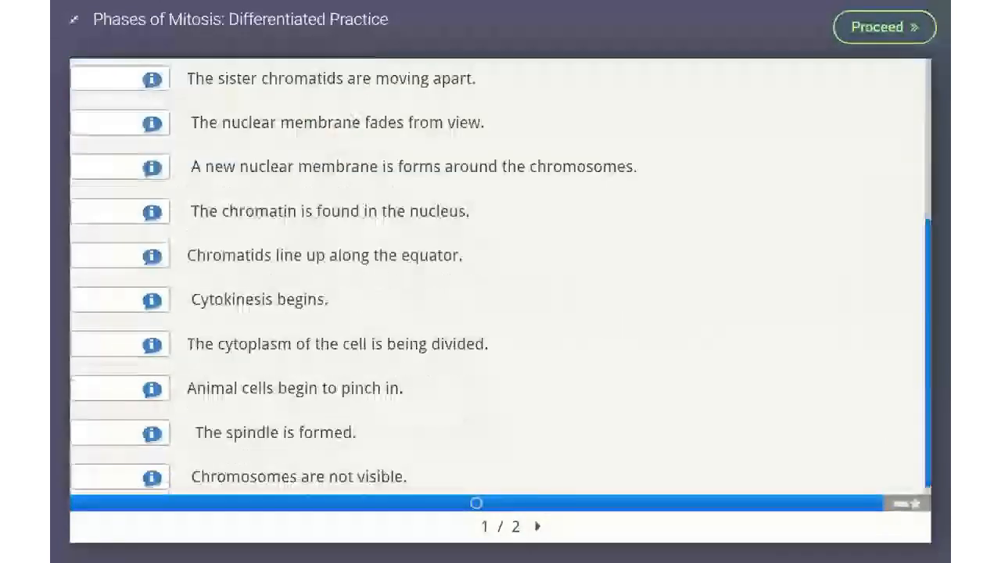
scroll(500, 274, up, 2)
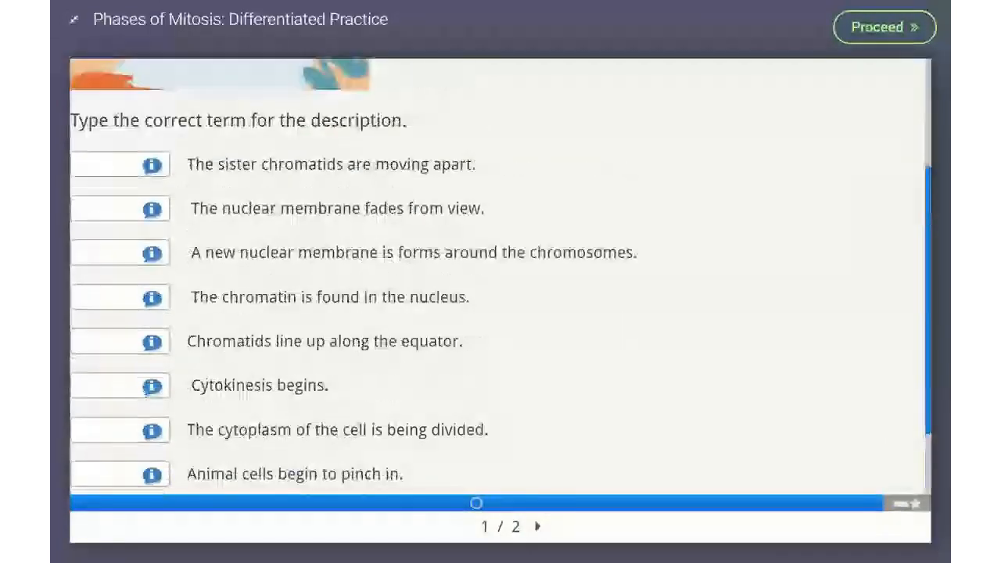
scroll(501, 274, up, 4)
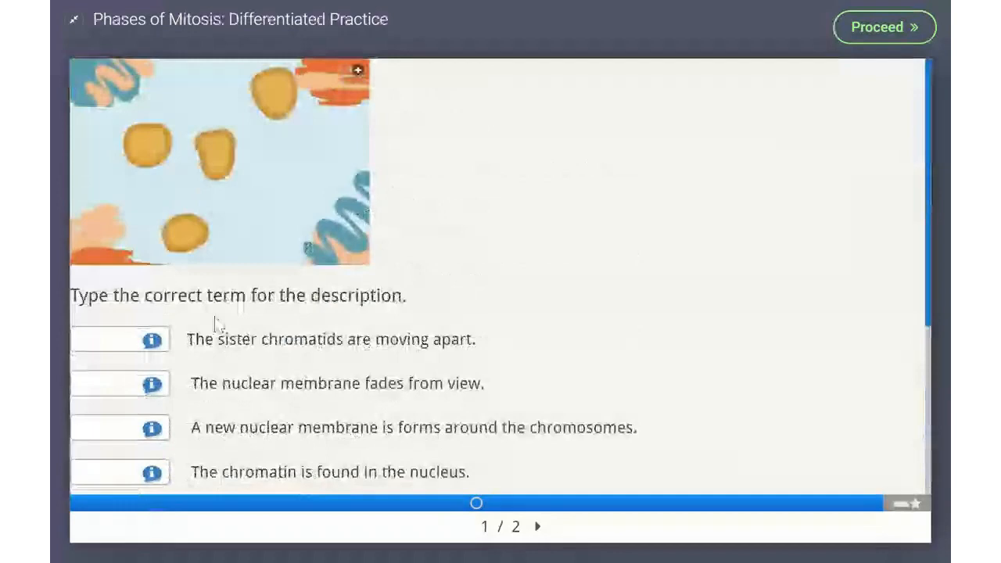
scroll(561, 349, down, 1)
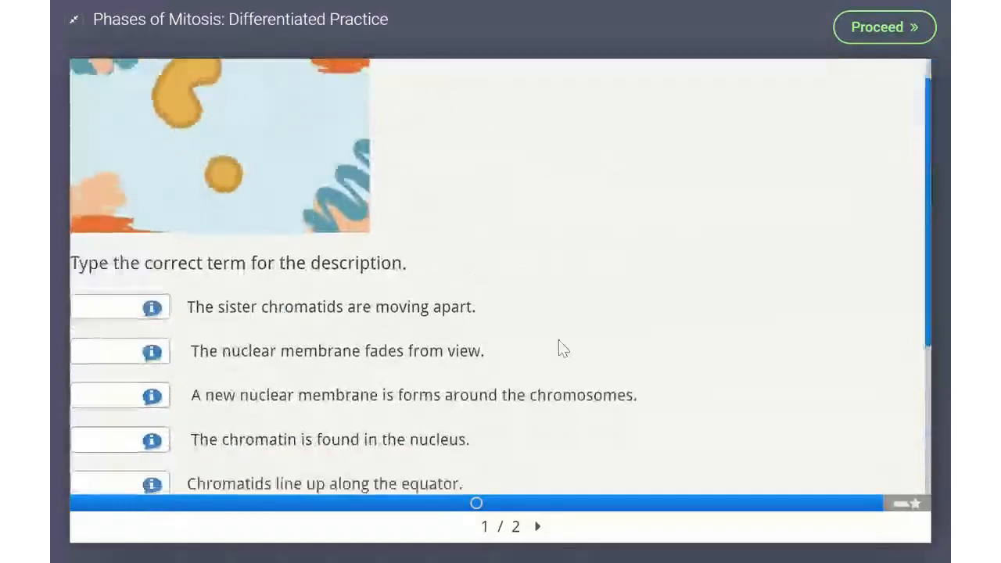
scroll(561, 348, down, 1)
scroll(501, 313, down, 2)
click(886, 28)
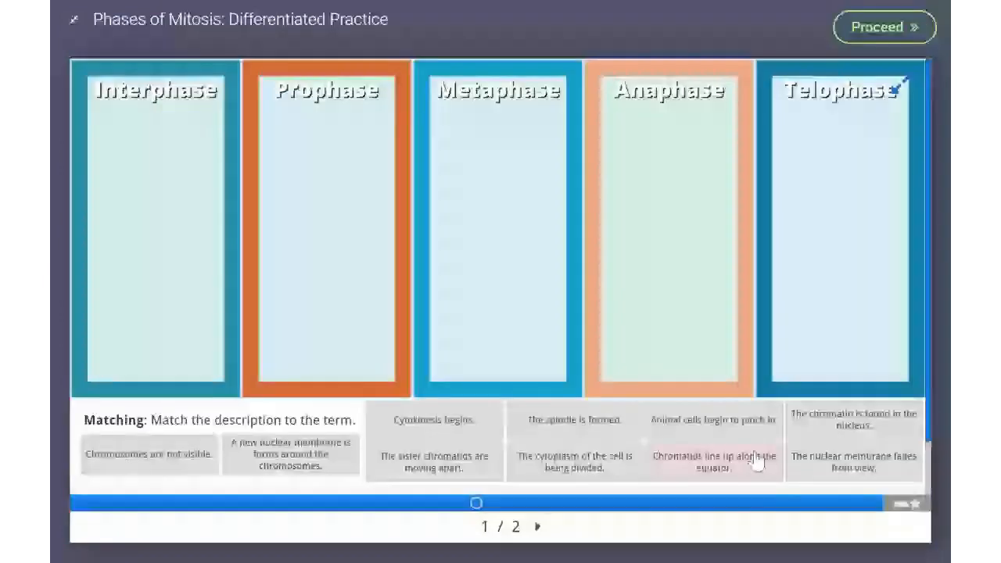
Look over the matching activity, proceed to the pathway choice, and follow the Yellow Circle Path past its description to the Mitosis Extension.
scroll(626, 267, down, 1)
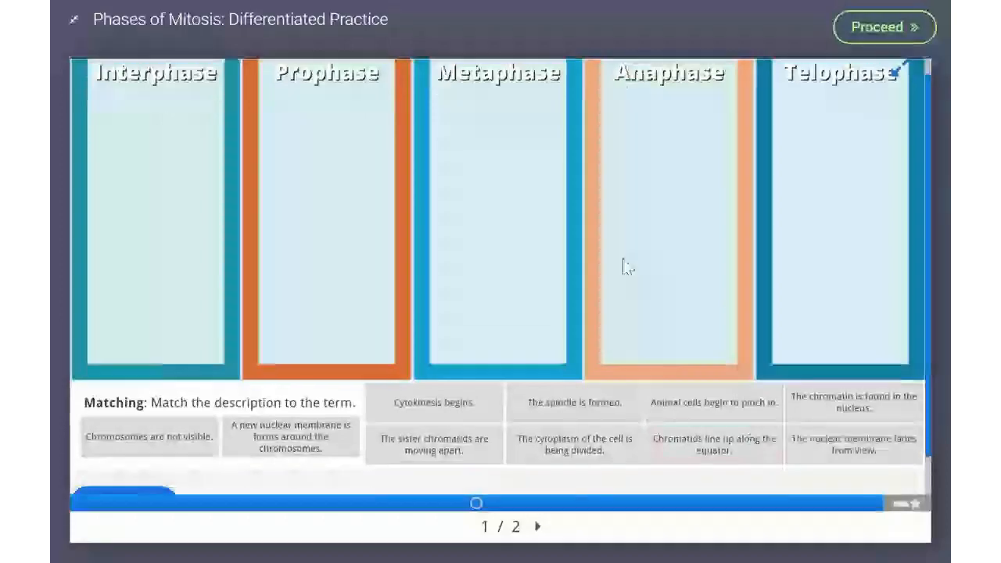
scroll(625, 267, down, 1)
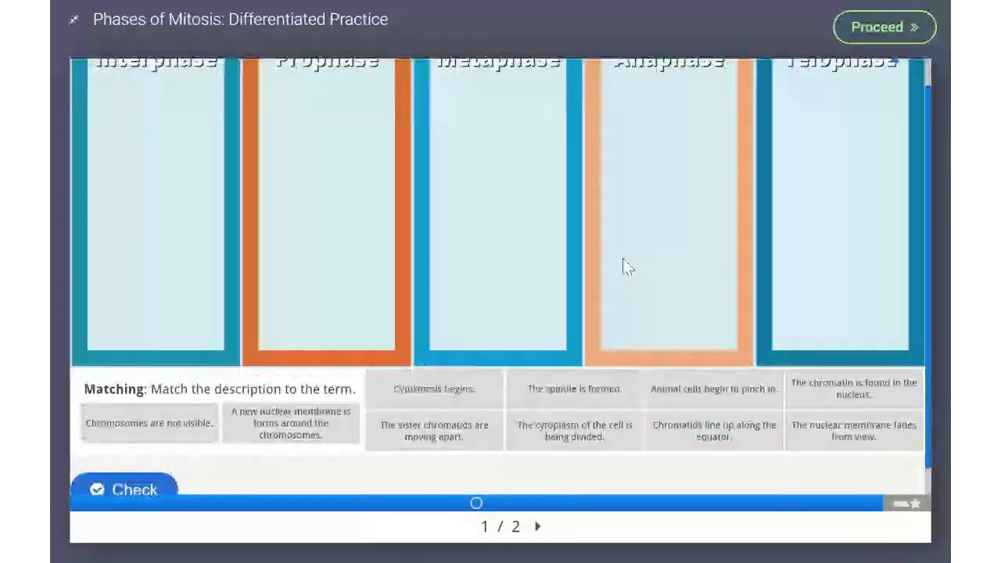
scroll(625, 268, up, 2)
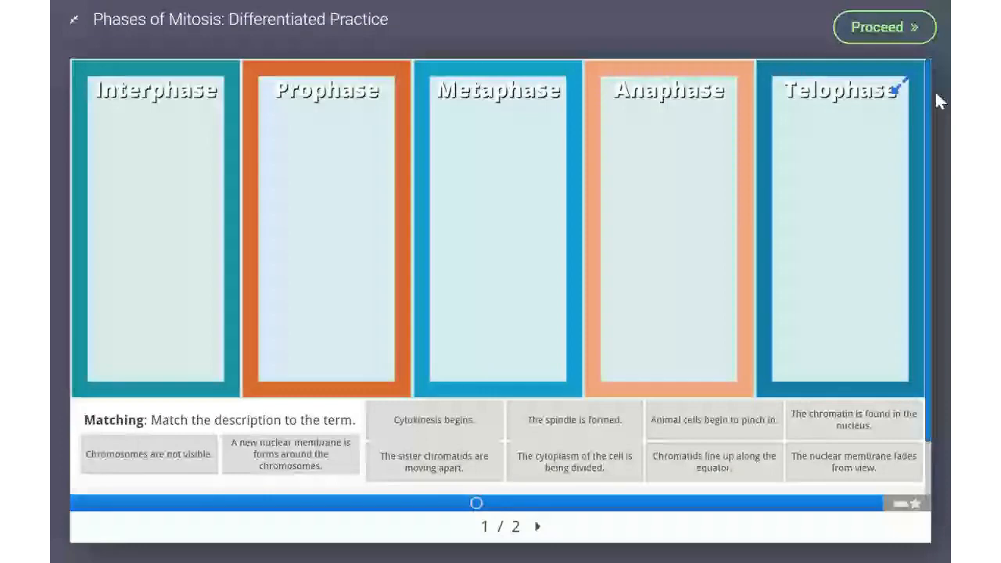
click(892, 28)
click(364, 368)
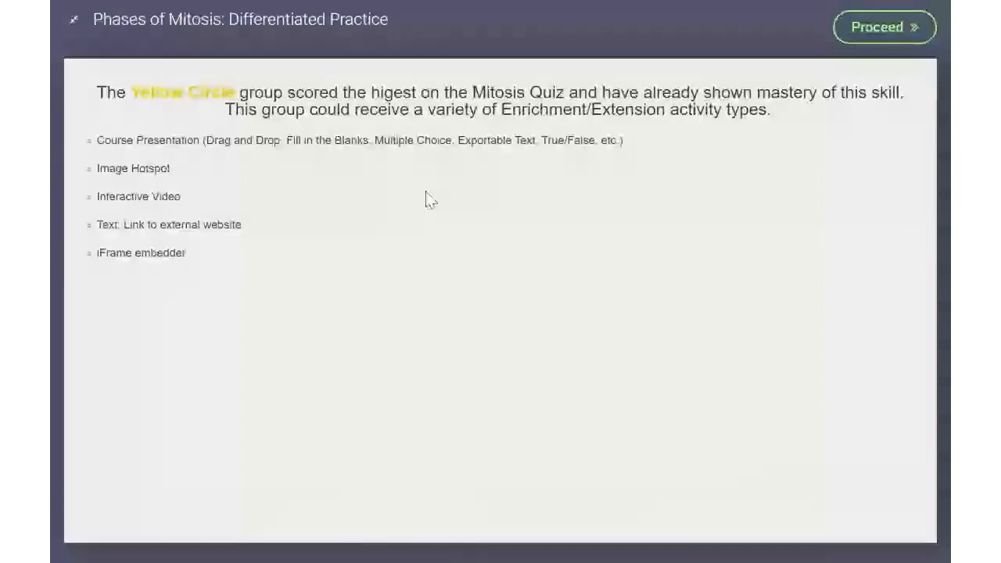
click(873, 31)
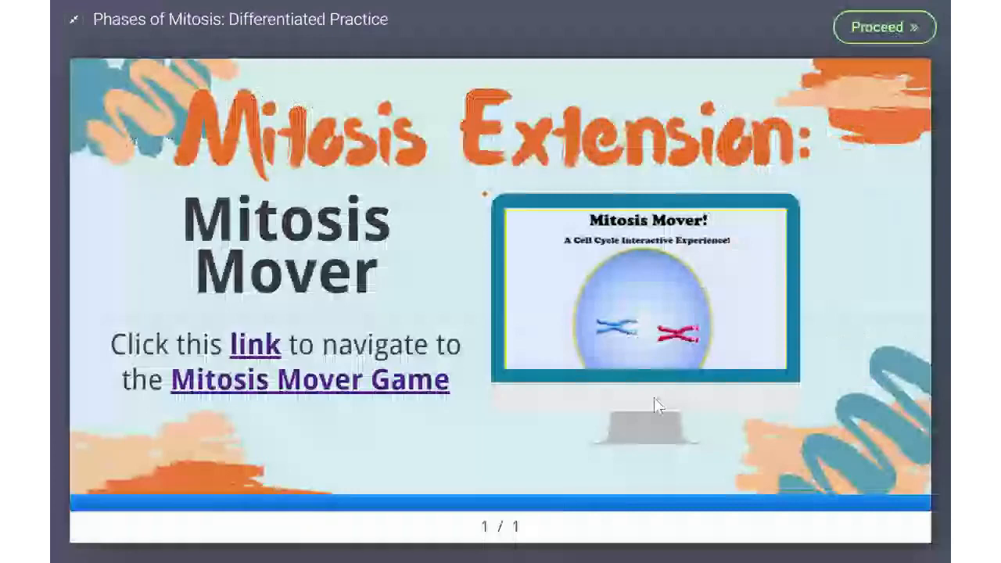
View the linked Mitosis Mover Game page, then close it and the activity preview to return to the Science project.
click(266, 353)
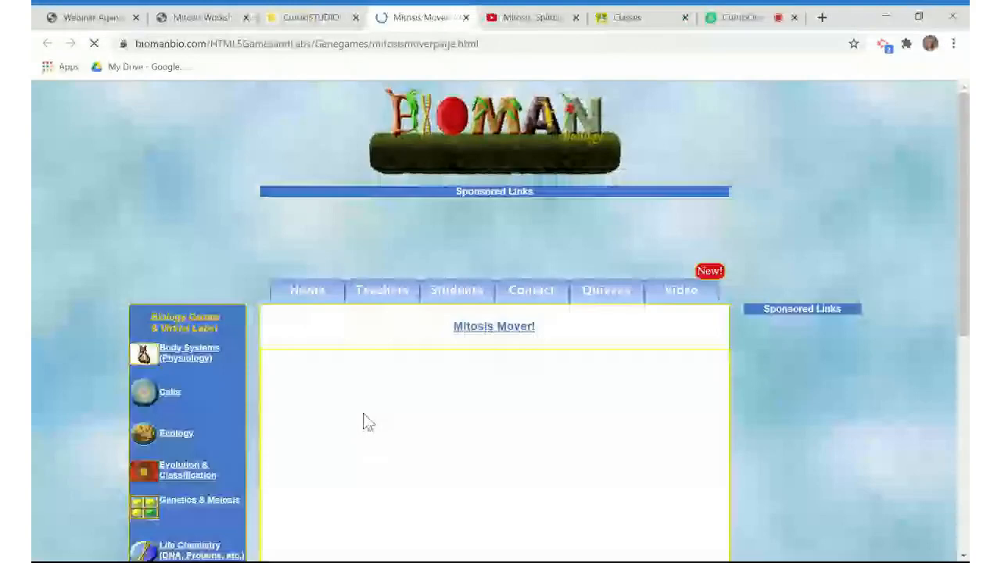
scroll(534, 197, down, 3)
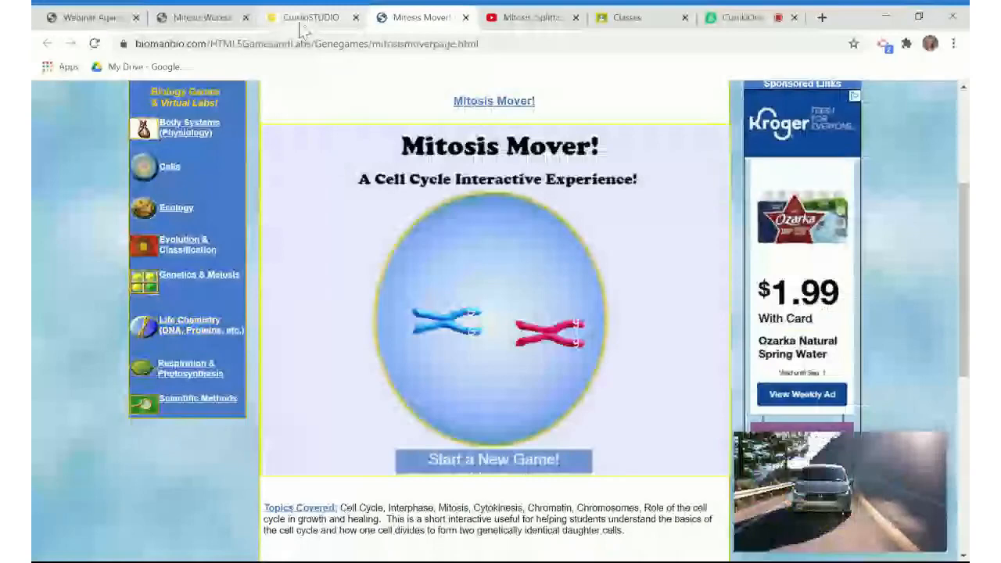
click(465, 17)
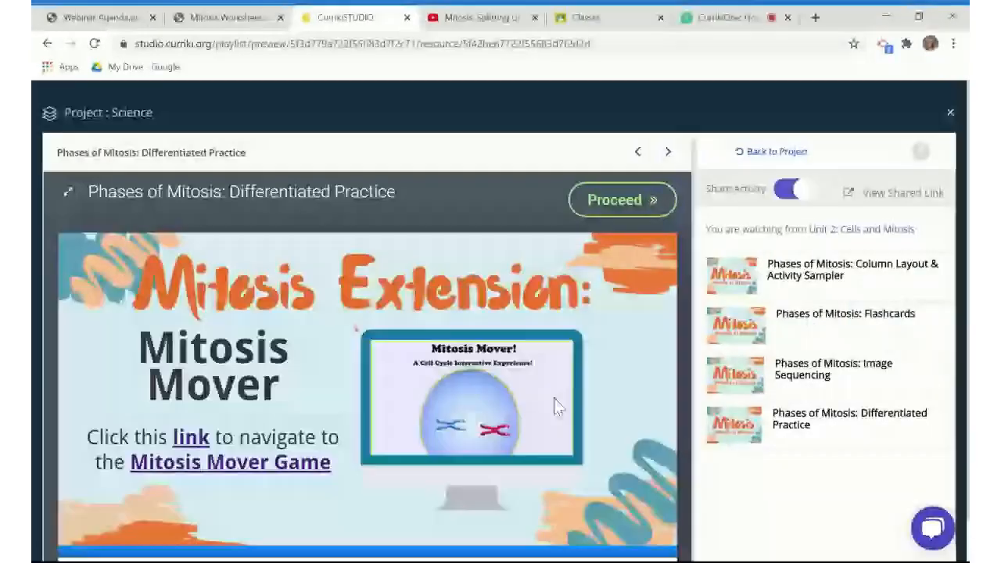
scroll(554, 407, down, 1)
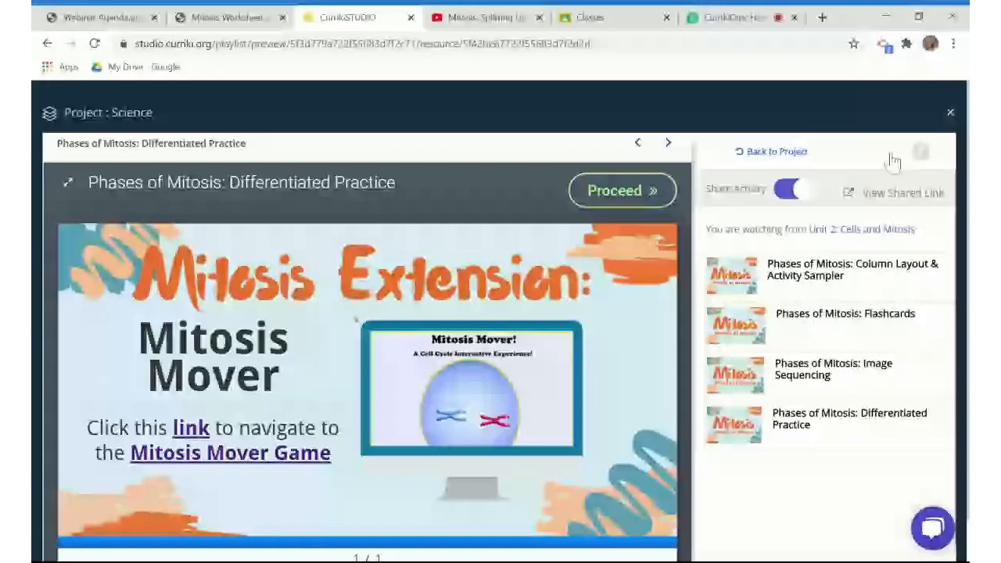
click(950, 114)
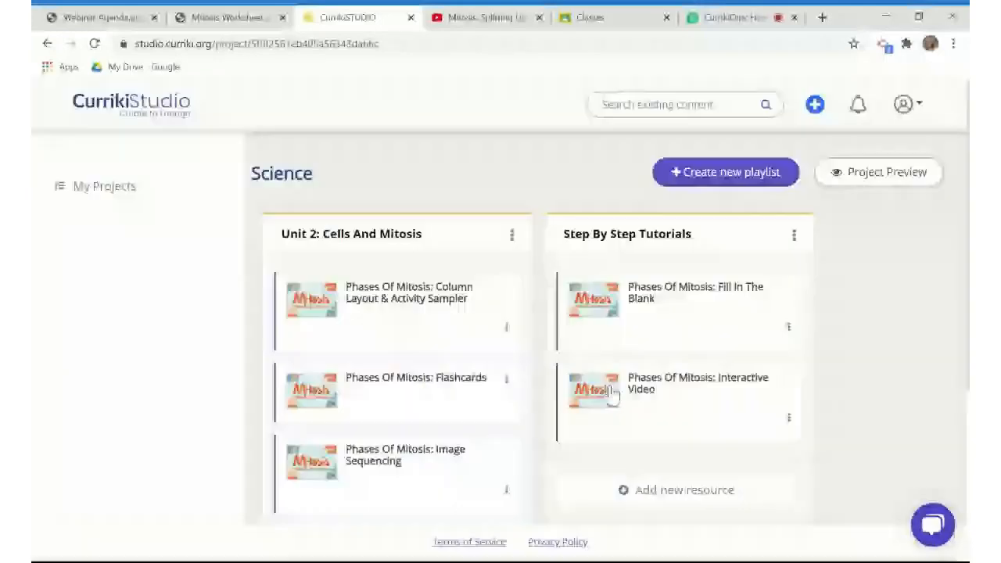
Open the Phases of Mitosis: Interactive Video activity for editing, copy its built content, and close the editor.
scroll(309, 473, down, 1)
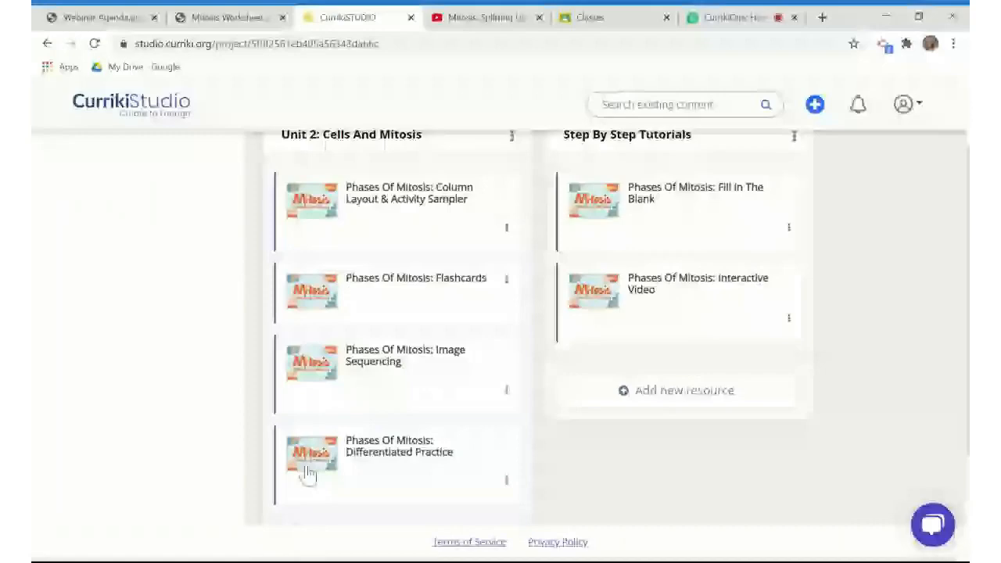
click(789, 319)
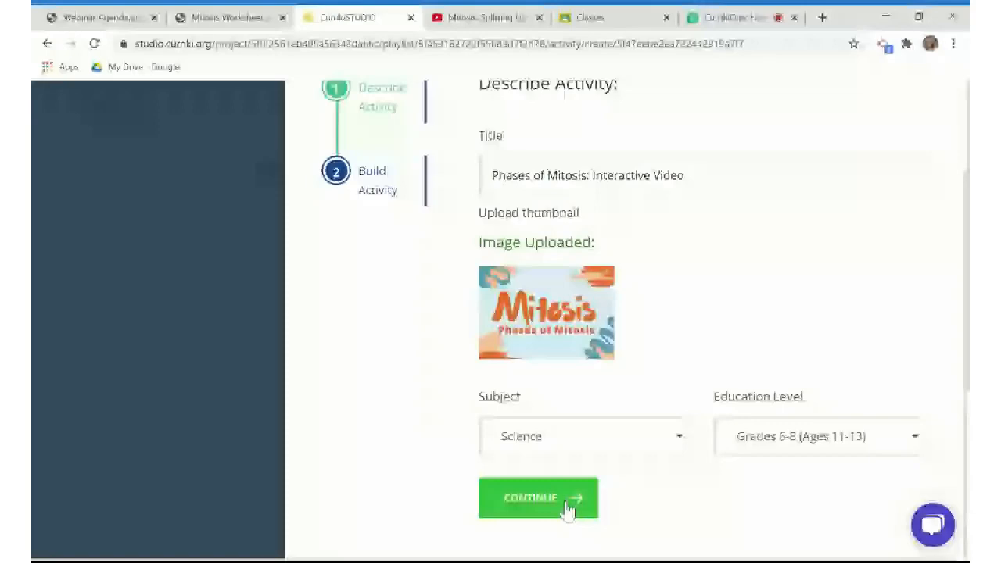
click(569, 509)
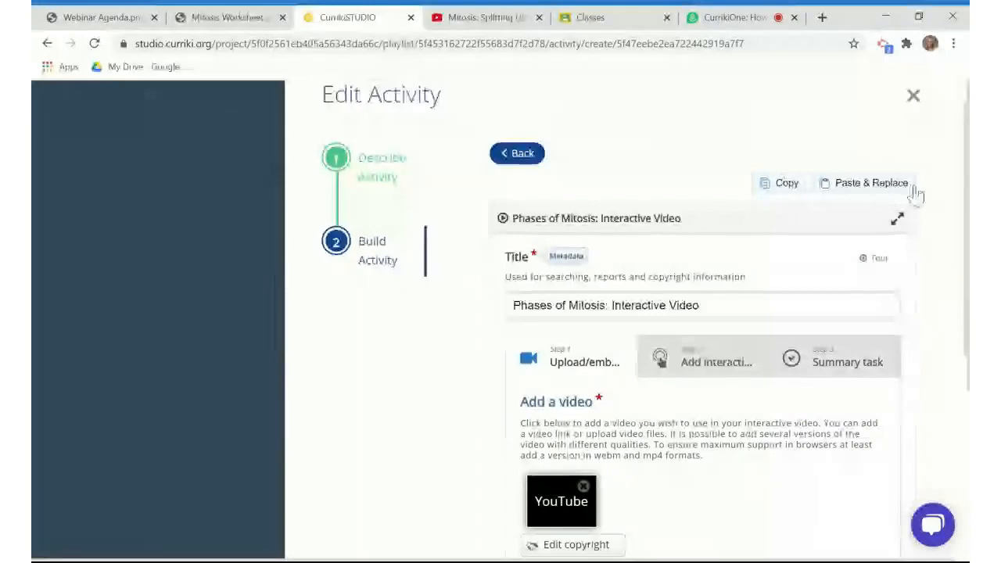
click(778, 194)
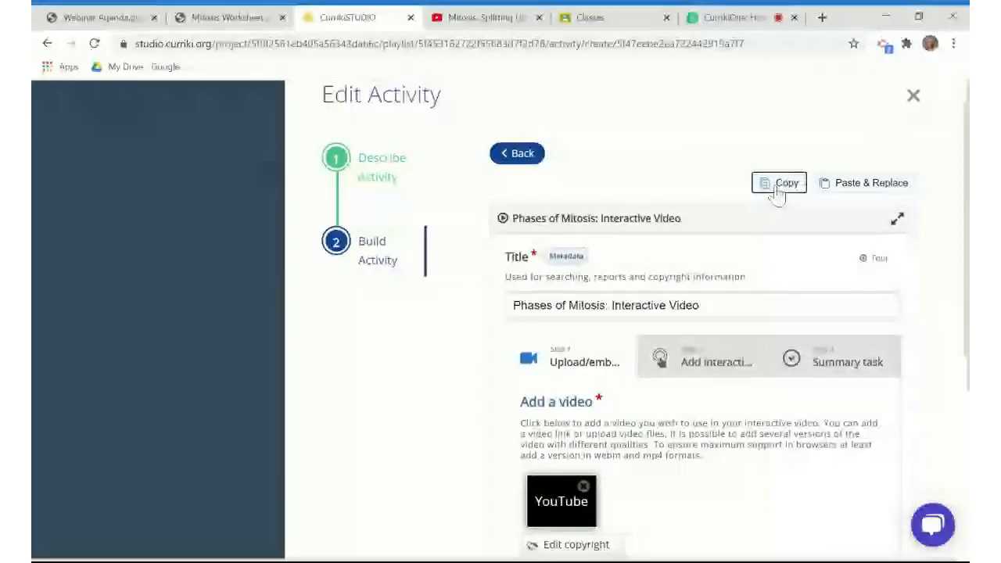
click(913, 96)
Open the Phases of Mitosis: Differentiated Practice activity for editing, continue to its build stage, and expand the branching editor to full screen.
scroll(536, 408, down, 2)
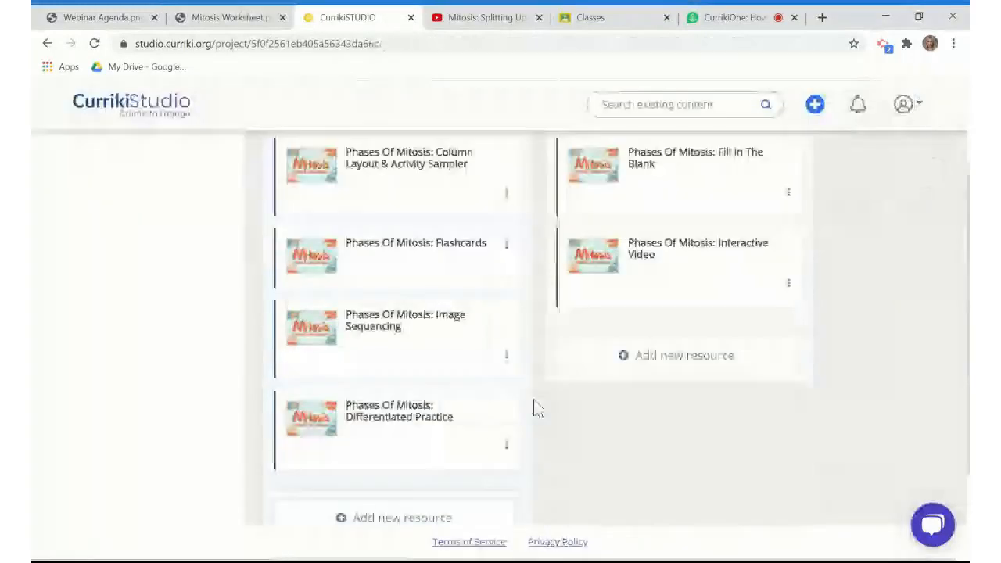
scroll(461, 409, down, 1)
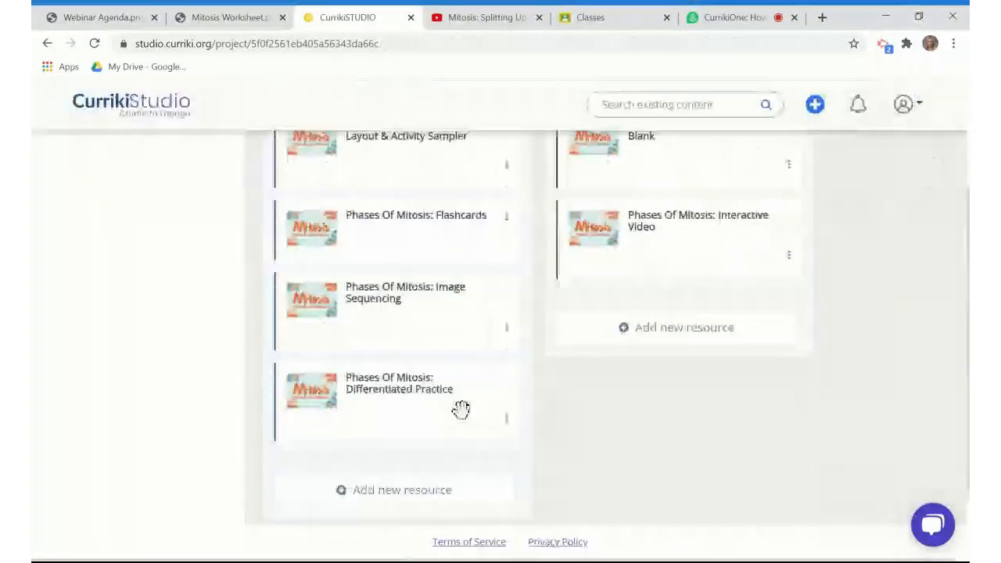
click(507, 421)
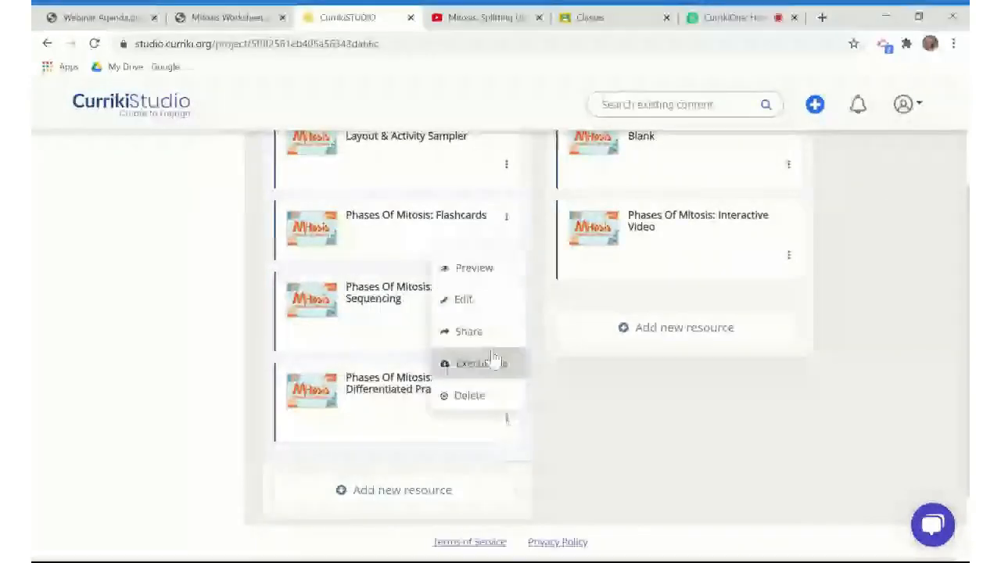
click(479, 302)
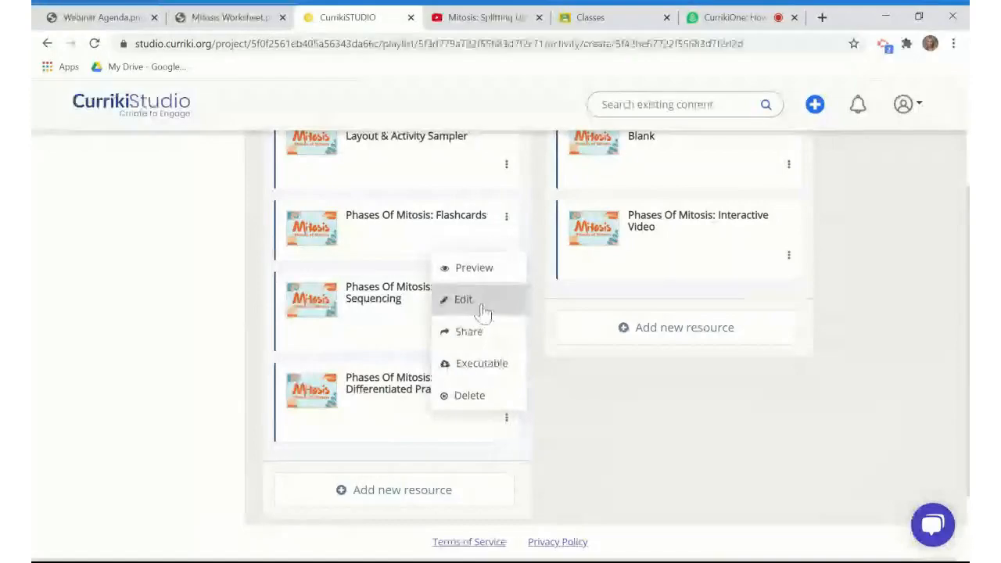
scroll(548, 520, down, 2)
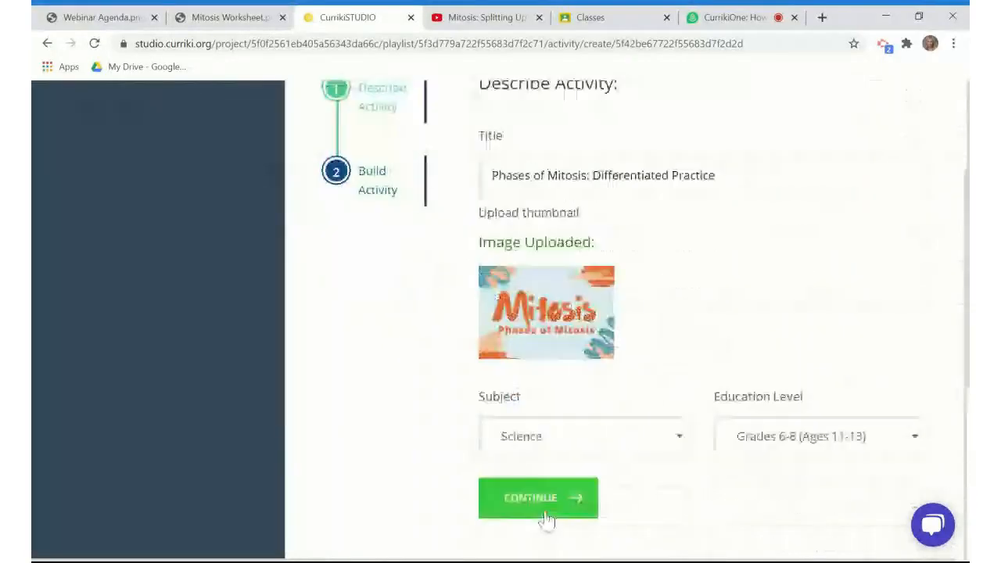
click(528, 500)
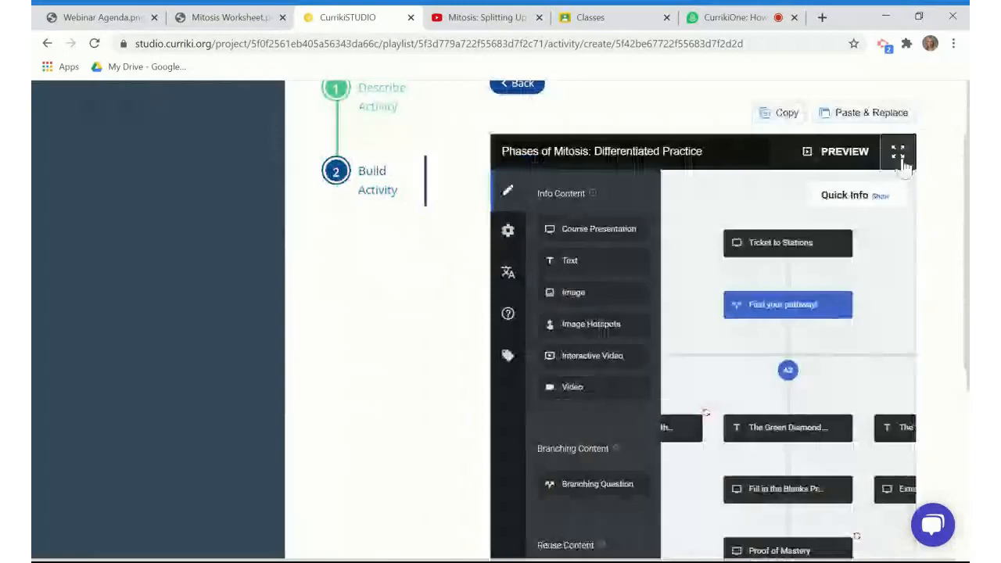
click(898, 151)
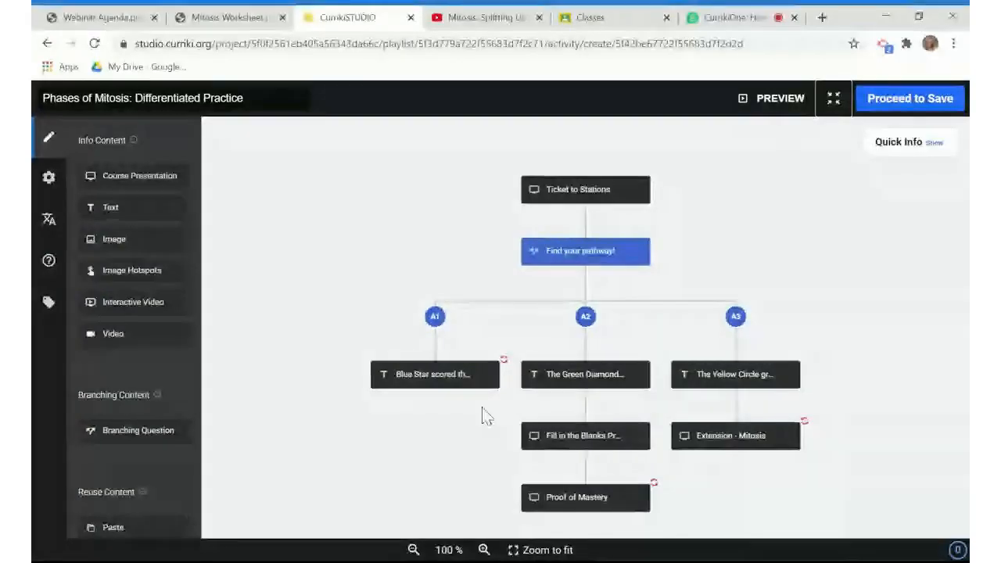
Preview the scenario from the Ticket to Stations presentation, advance to its matching slide, and return to editing.
click(414, 550)
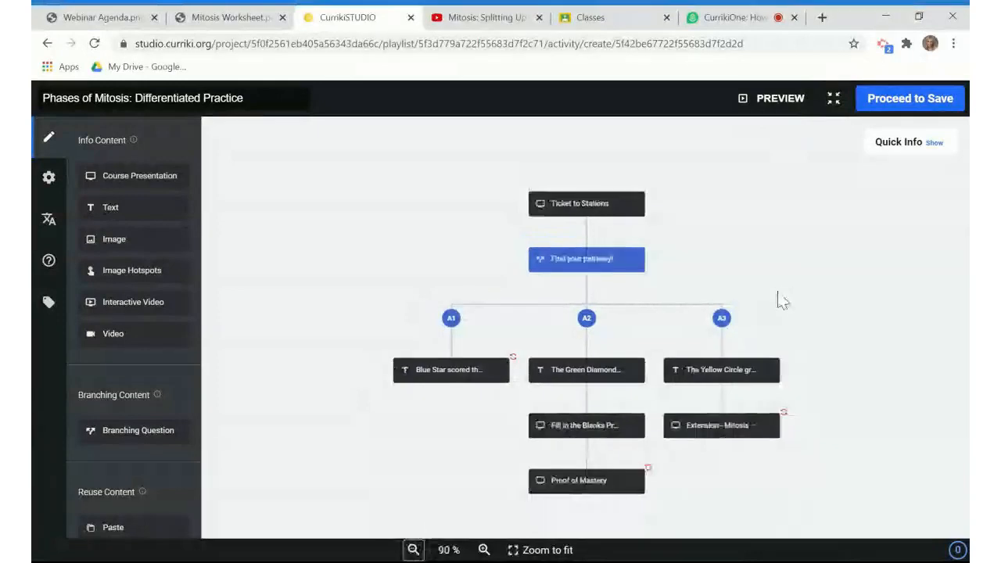
drag(779, 292, 707, 220)
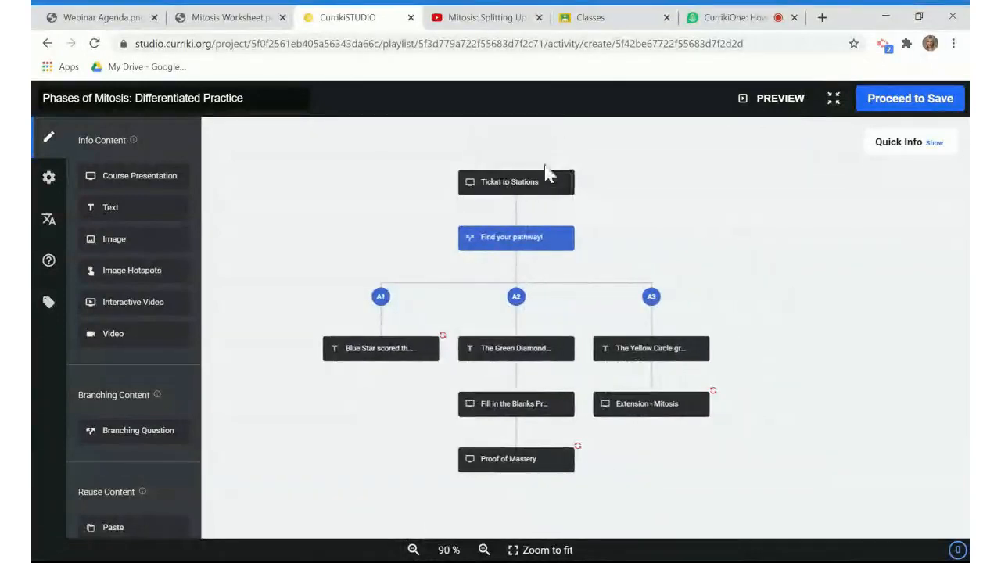
click(563, 182)
click(585, 237)
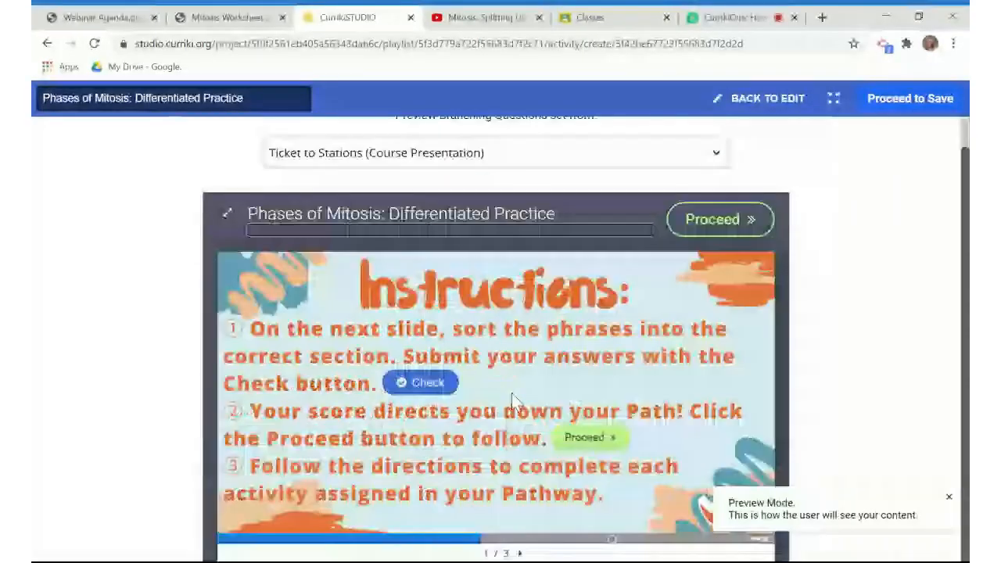
click(586, 544)
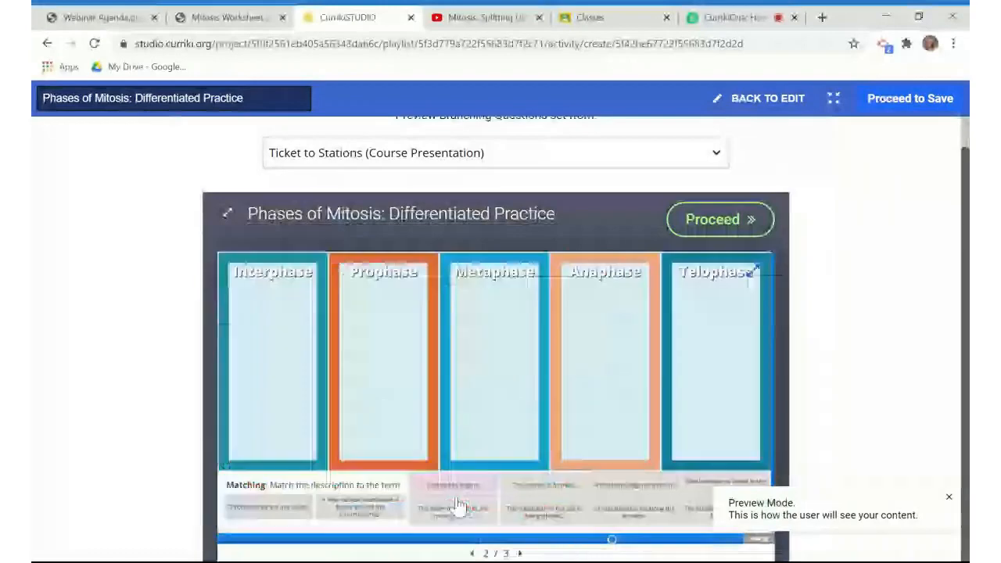
click(765, 108)
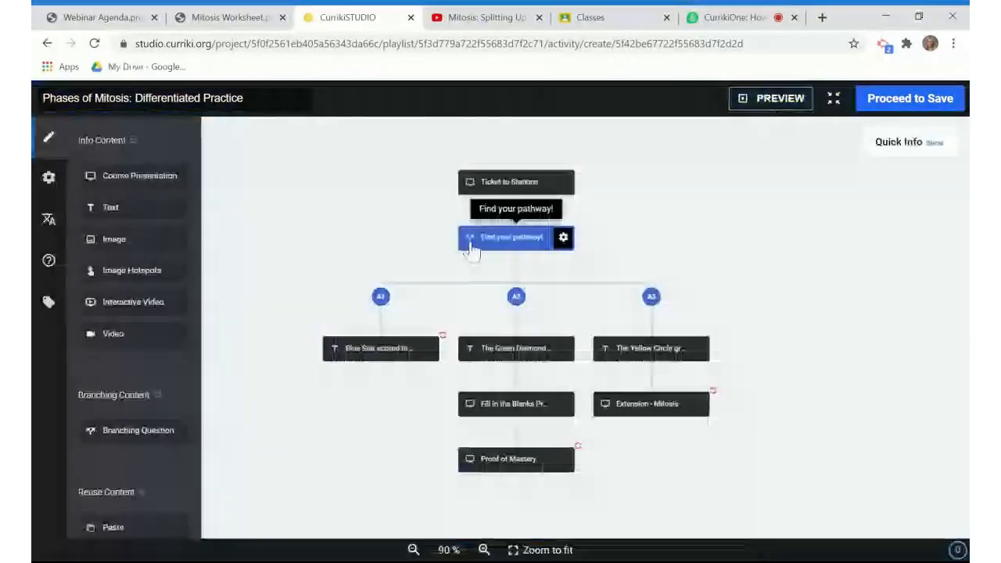
Preview the scenario from the Find your pathway! branching question, view its three path options, and return to editing.
click(564, 240)
click(578, 280)
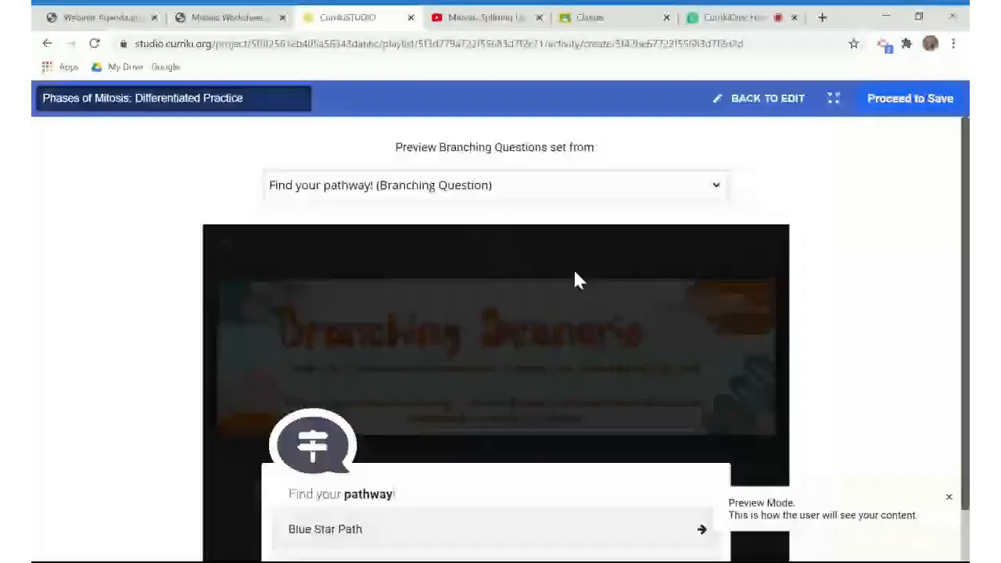
scroll(538, 502, down, 1)
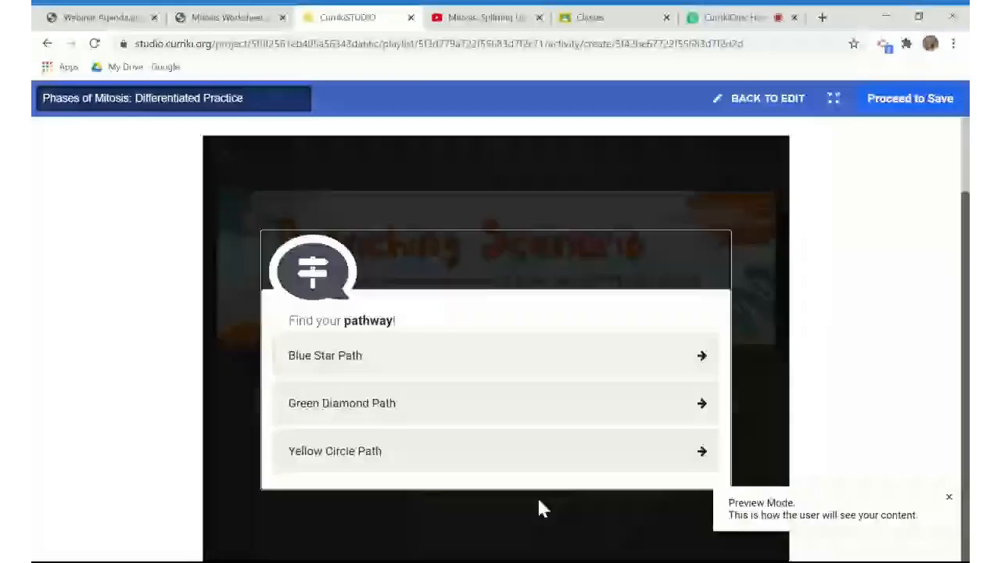
click(760, 99)
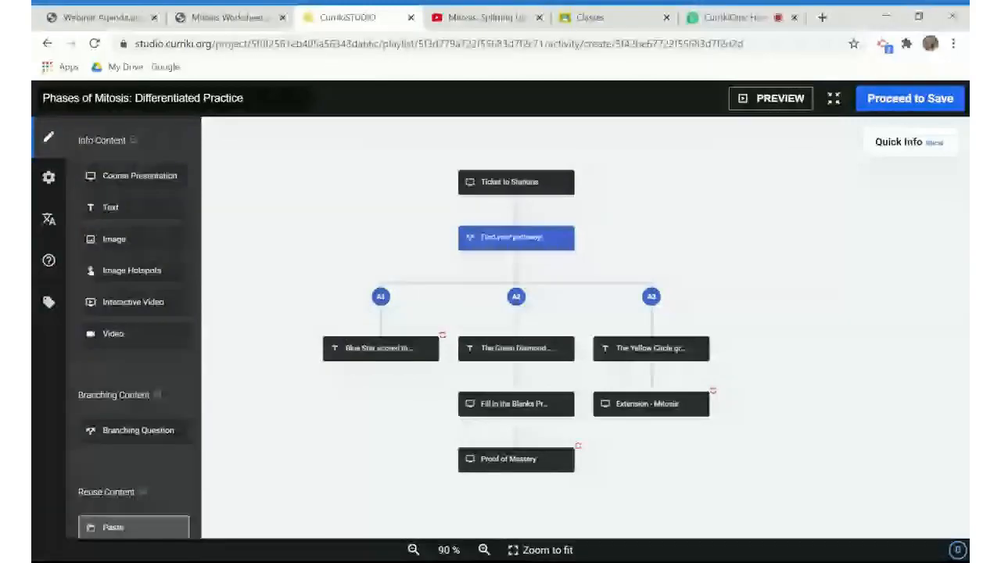
Paste the copied Interactive Video beneath the Blue Star text in path A1, check its interactions stage, and confirm it.
drag(116, 529, 117, 535)
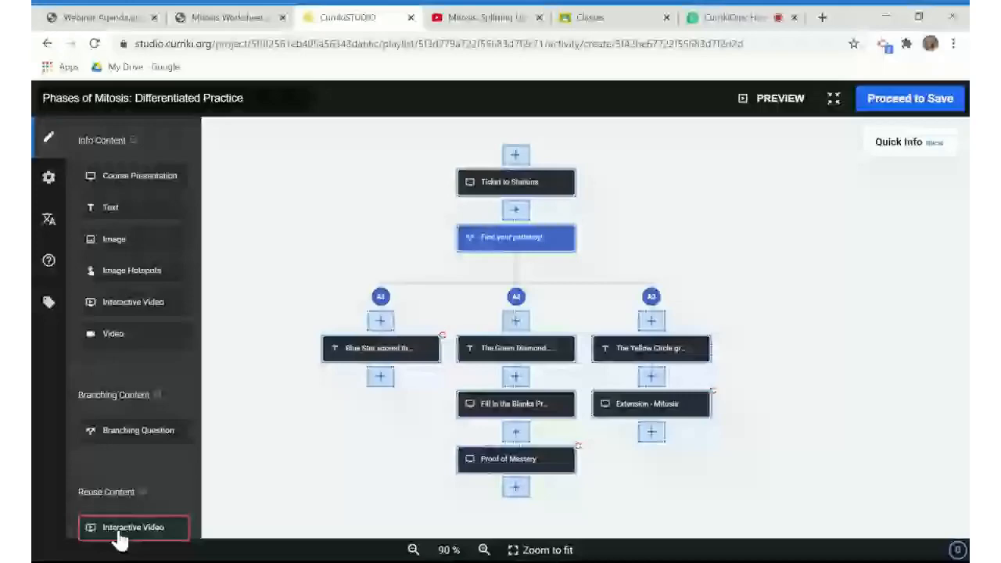
click(118, 531)
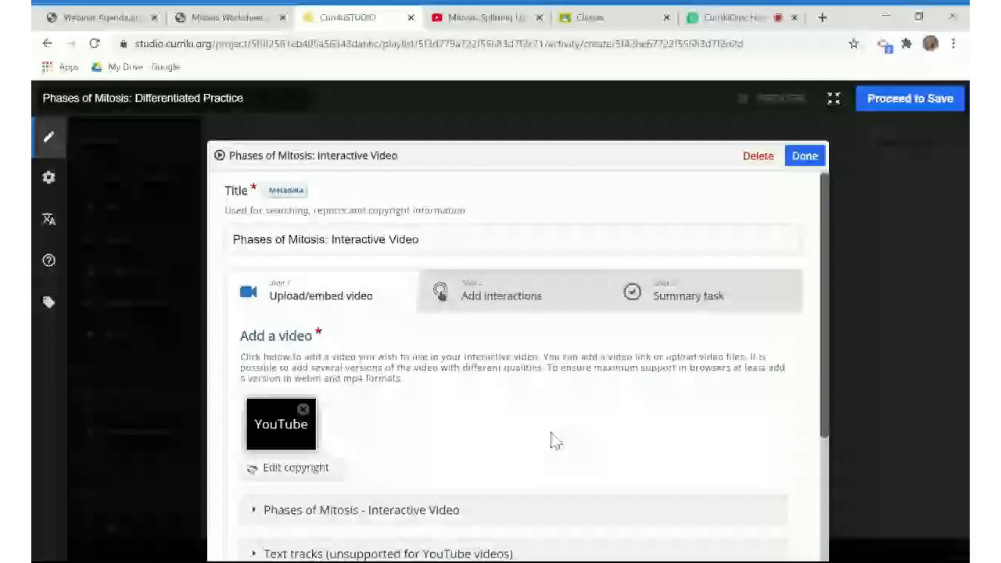
scroll(551, 442, down, 1)
scroll(451, 262, up, 1)
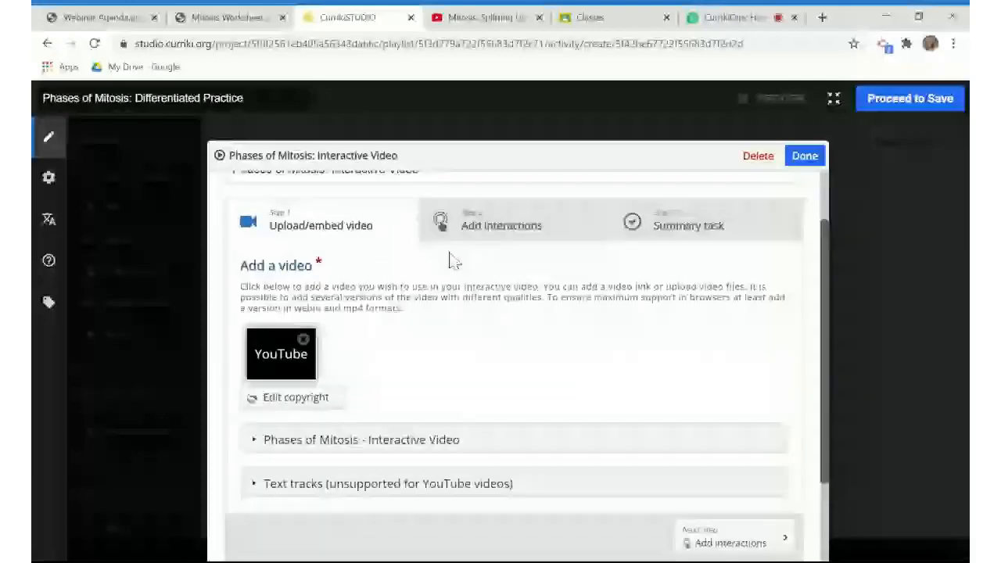
click(501, 233)
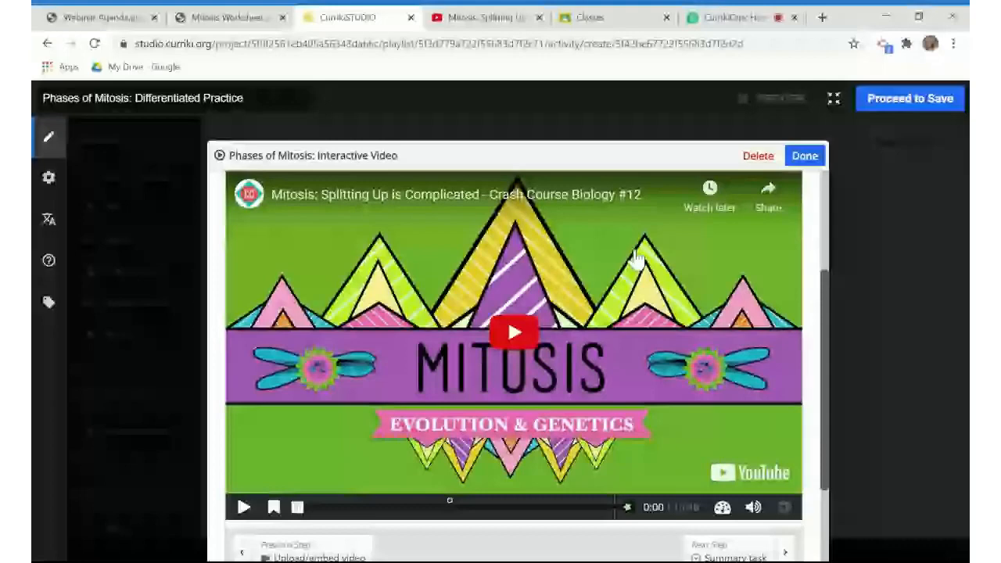
click(805, 156)
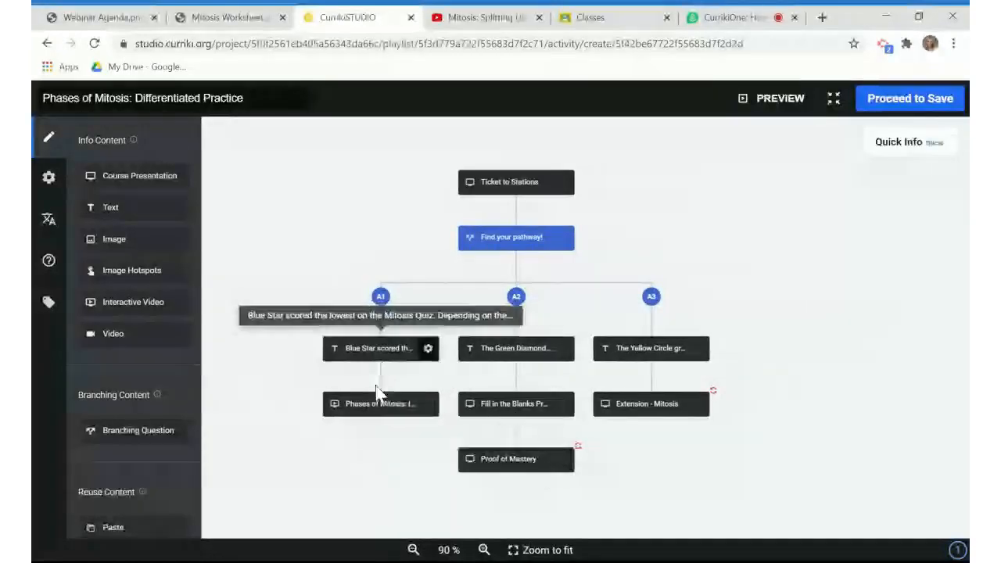
Copy the Proof of Mastery presentation from path A2, paste it beneath the Interactive Video in path A1, and confirm it.
click(565, 459)
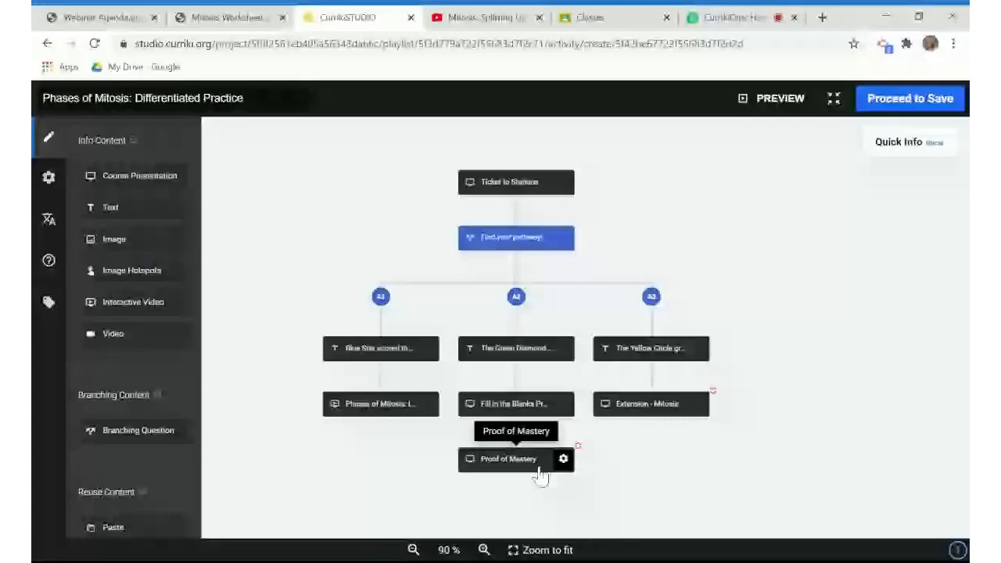
click(126, 533)
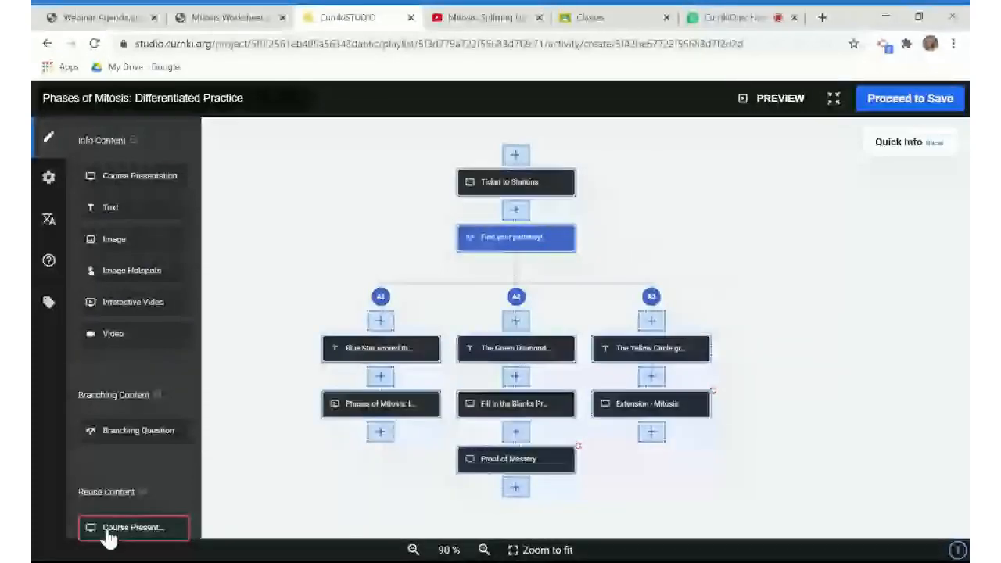
drag(110, 538, 383, 448)
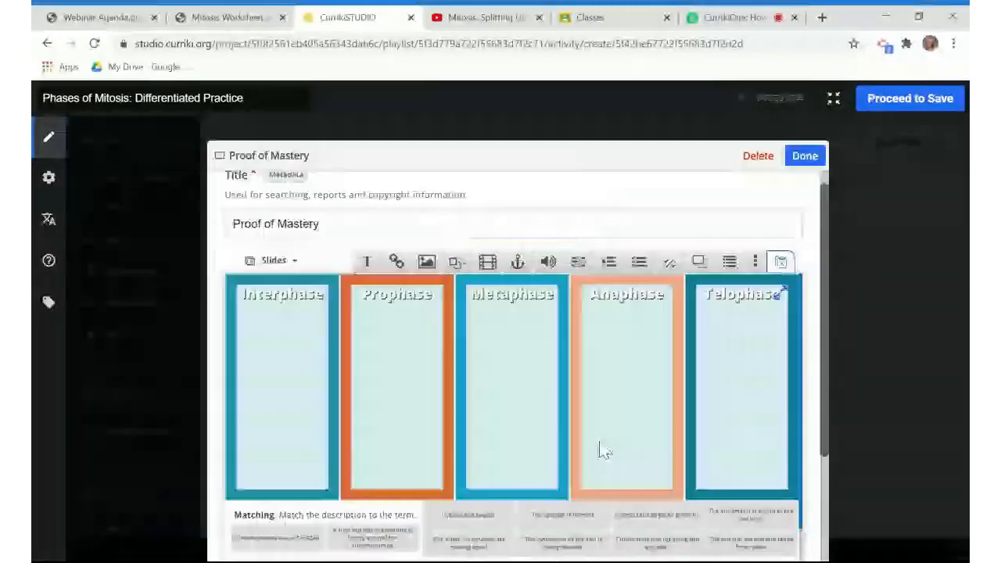
scroll(602, 451, down, 2)
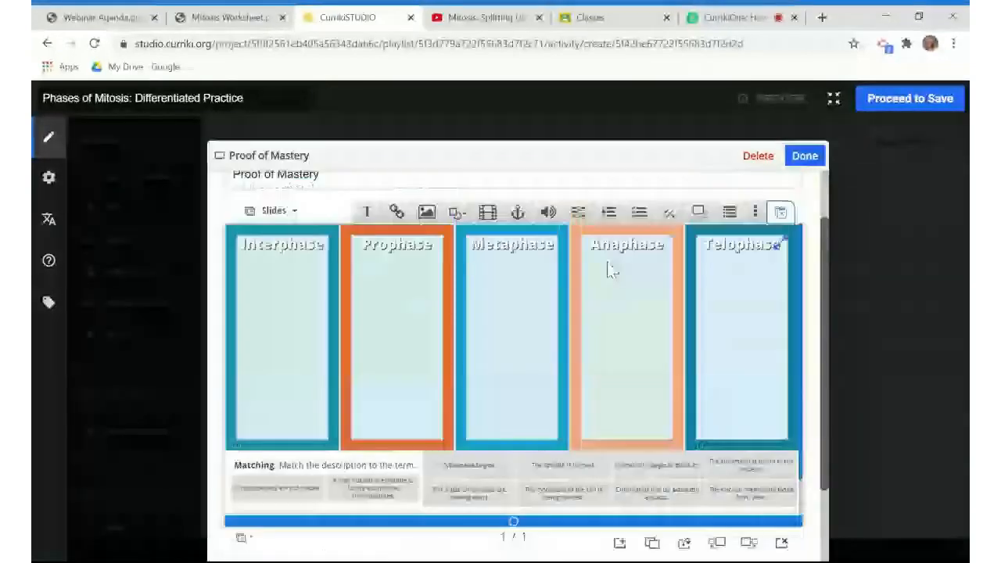
scroll(608, 270, up, 1)
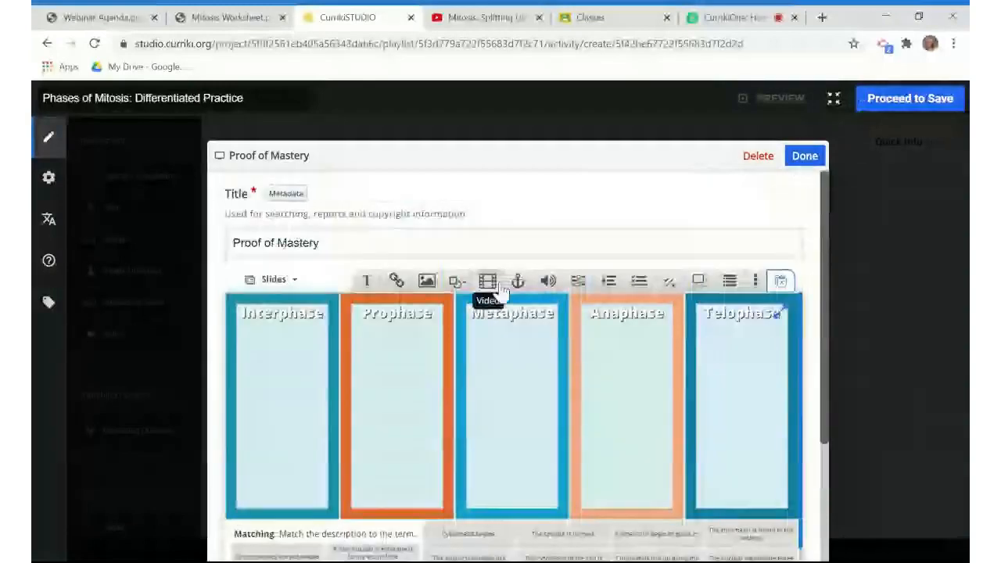
click(807, 158)
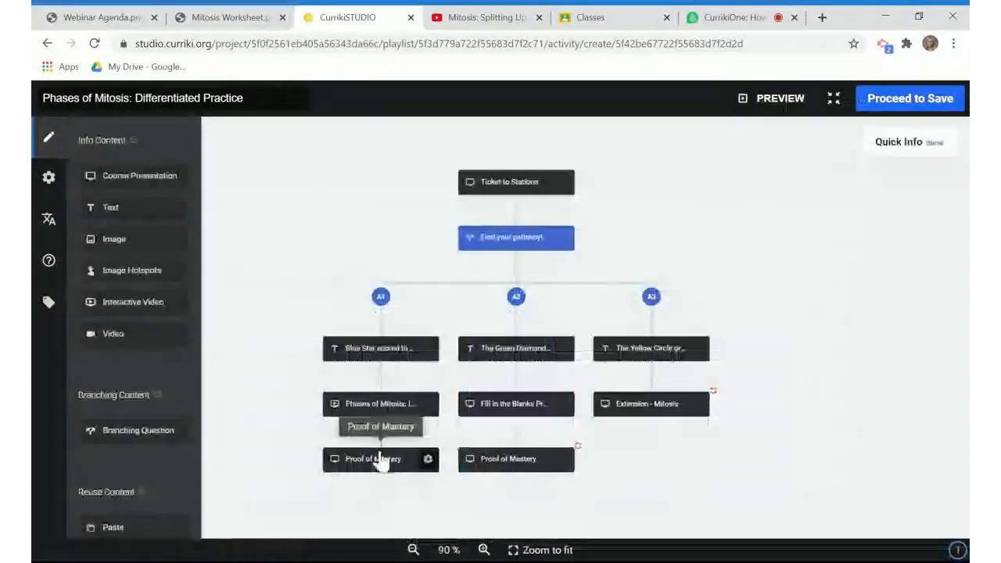
Proceed to save the Differentiated Practice branching scenario and finish editing the activity.
click(910, 99)
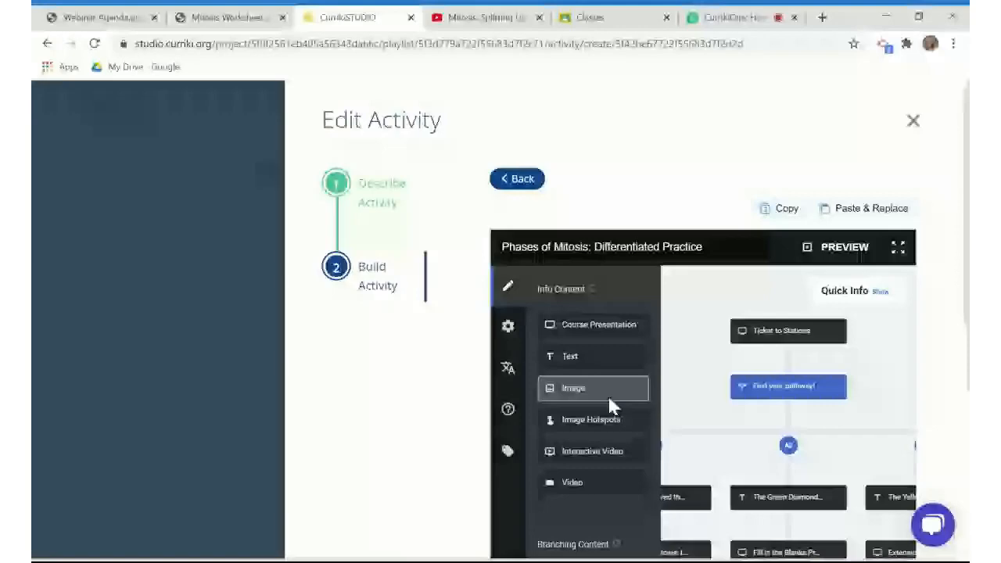
scroll(610, 399, down, 10)
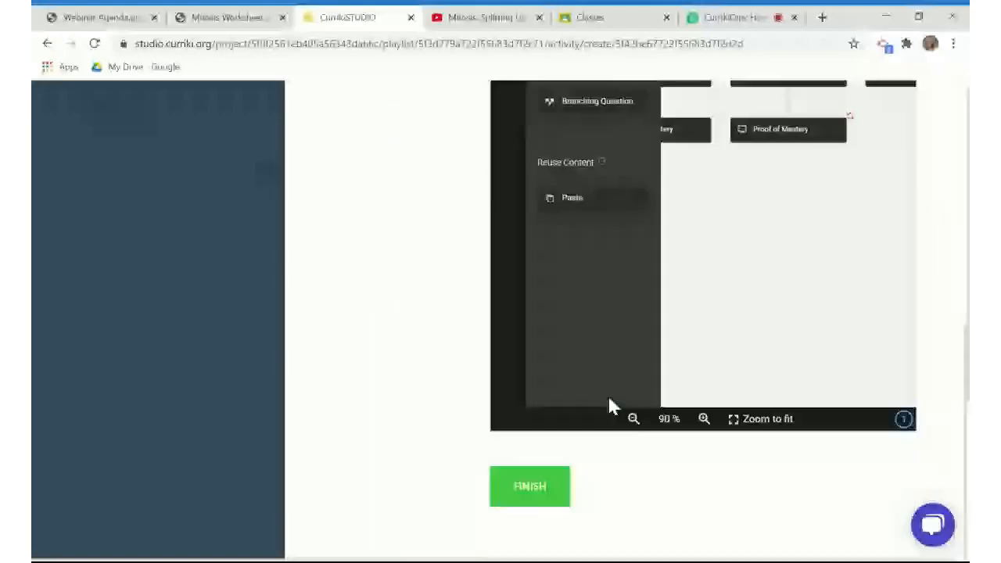
click(530, 486)
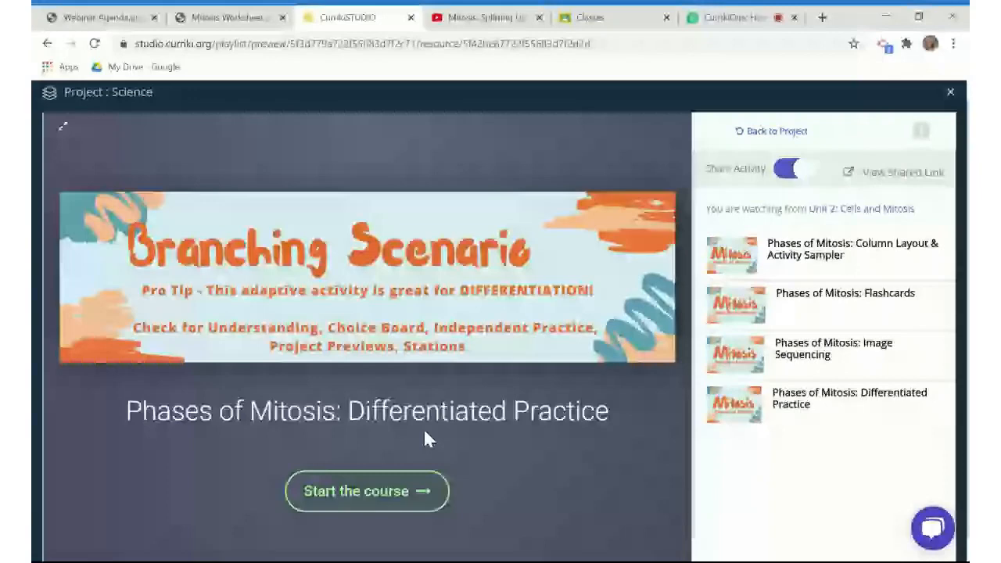
Play the activity in full screen, check the matching slide with no answers placed, and follow the Blue Star path.
click(64, 127)
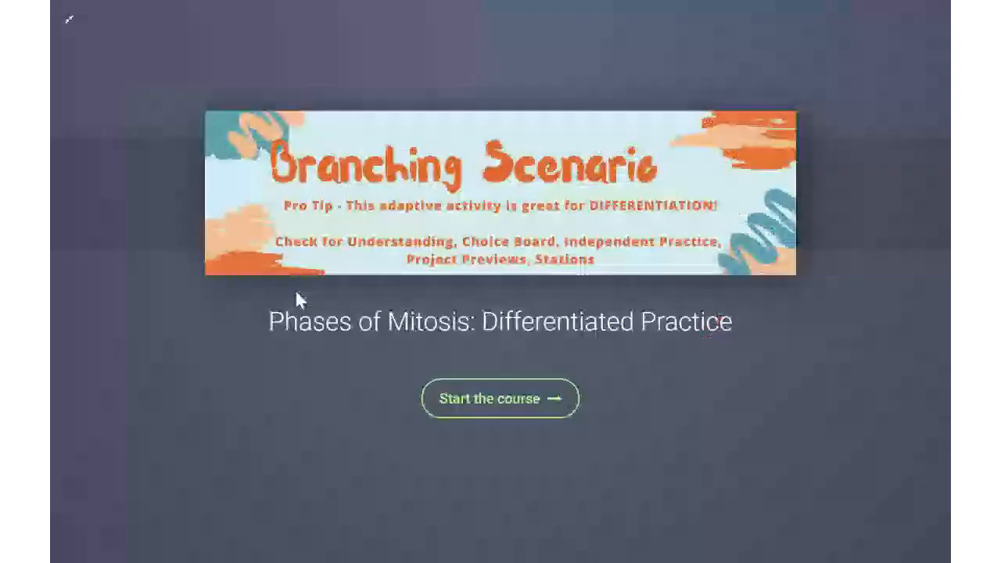
click(512, 400)
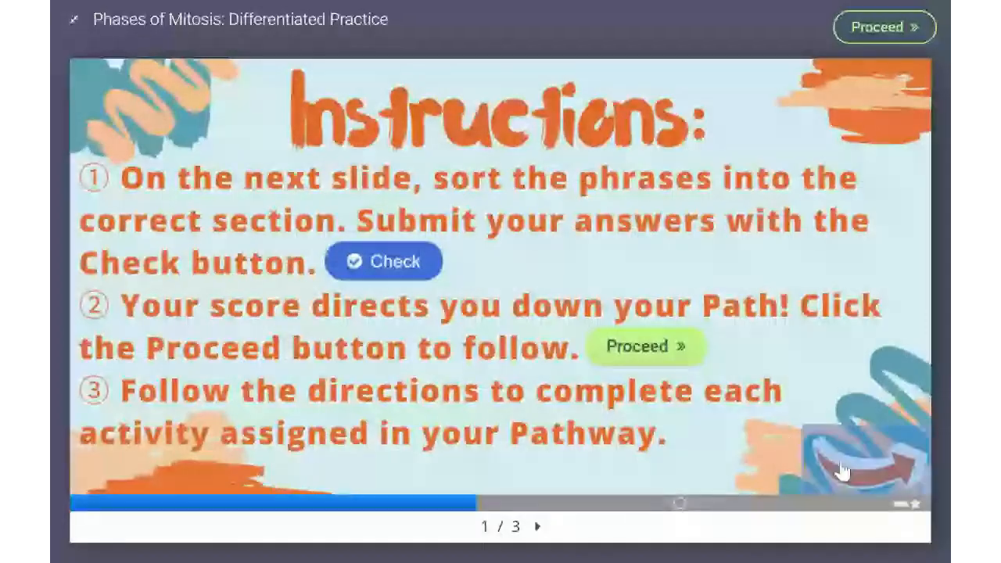
click(842, 470)
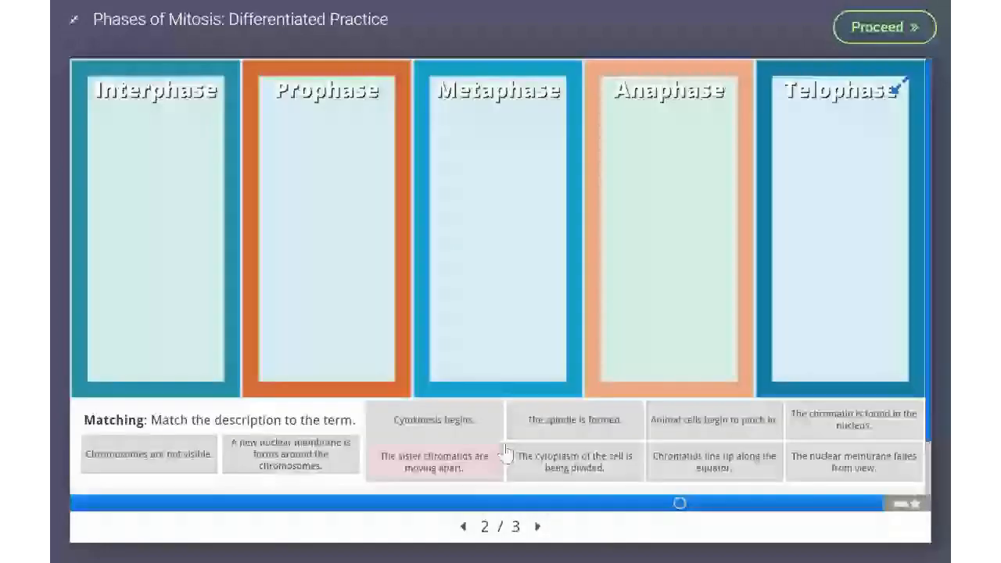
scroll(591, 309, down, 2)
click(142, 466)
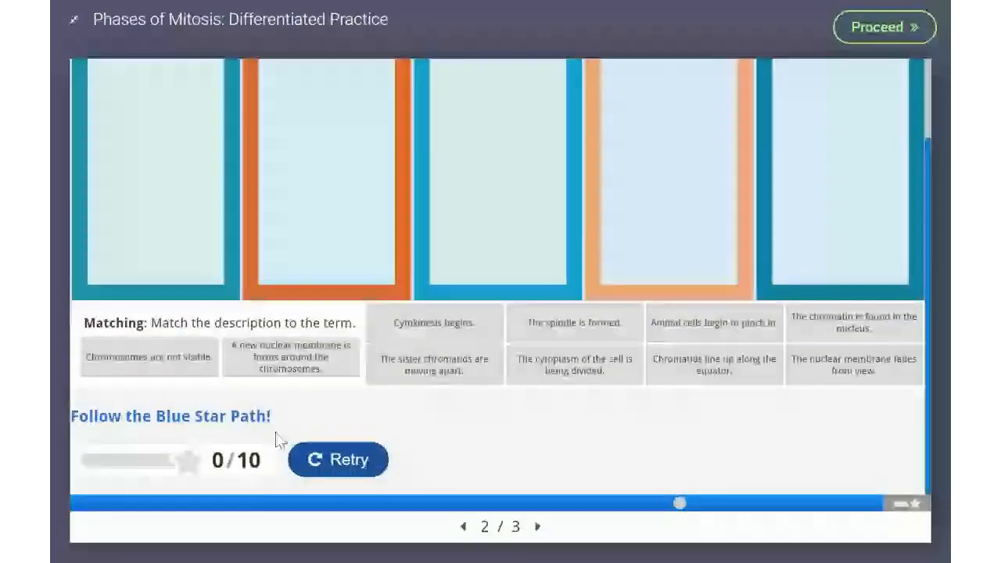
scroll(525, 310, up, 1)
click(884, 36)
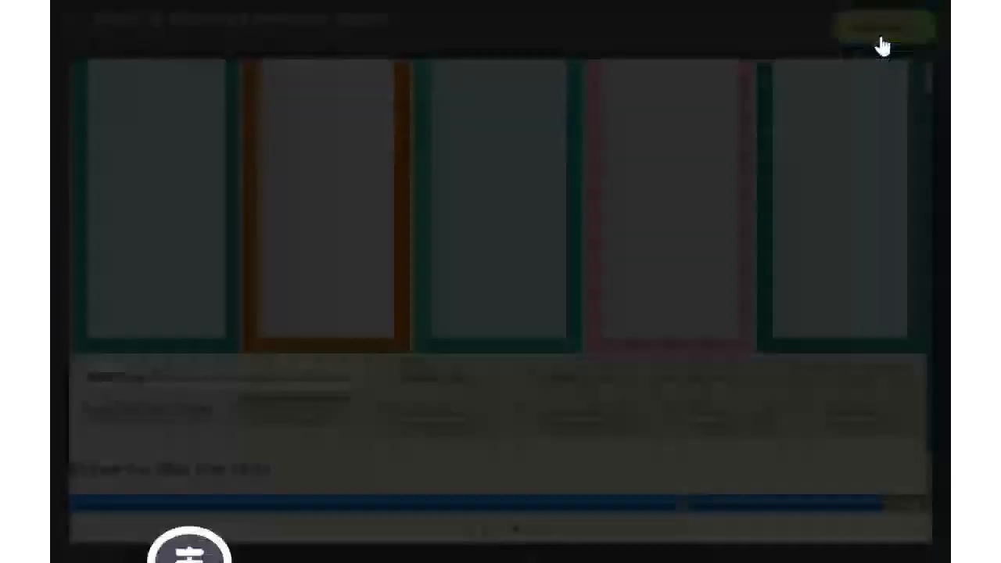
click(480, 280)
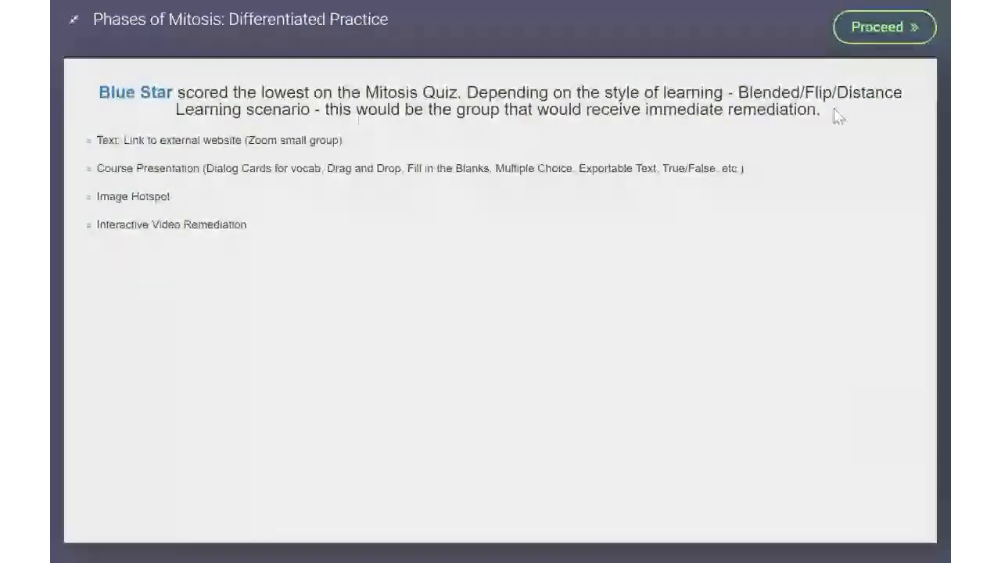
Proceed to the Interactive Video, place centromere in the chromatid question, check the answers, and continue past Proof of Mastery to the end.
click(878, 34)
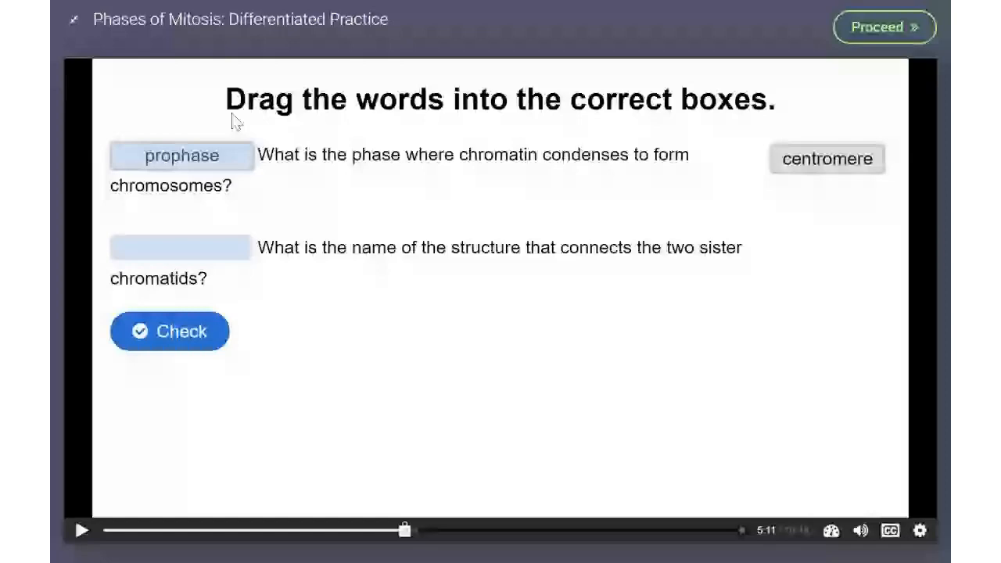
drag(827, 158, 156, 270)
click(170, 330)
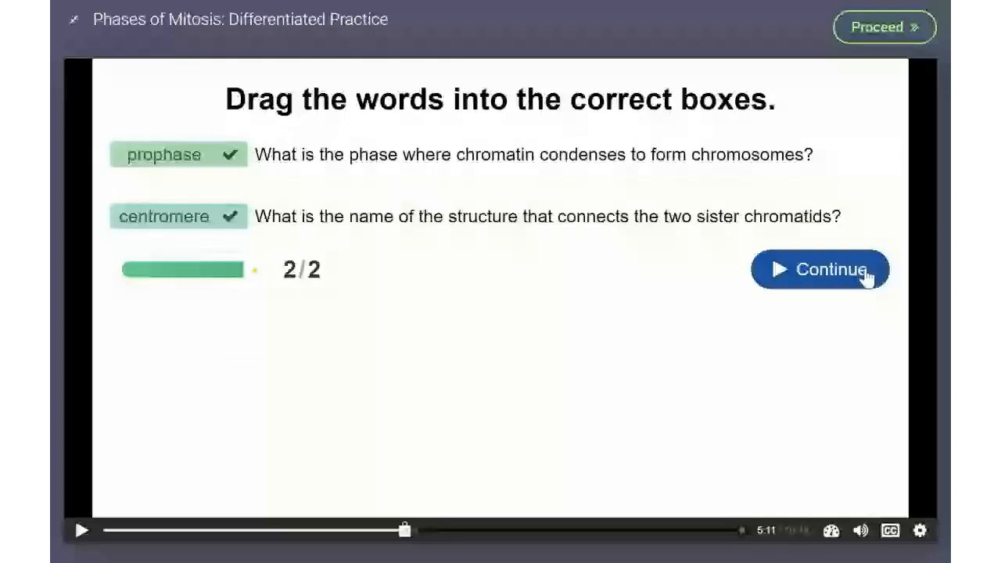
click(879, 31)
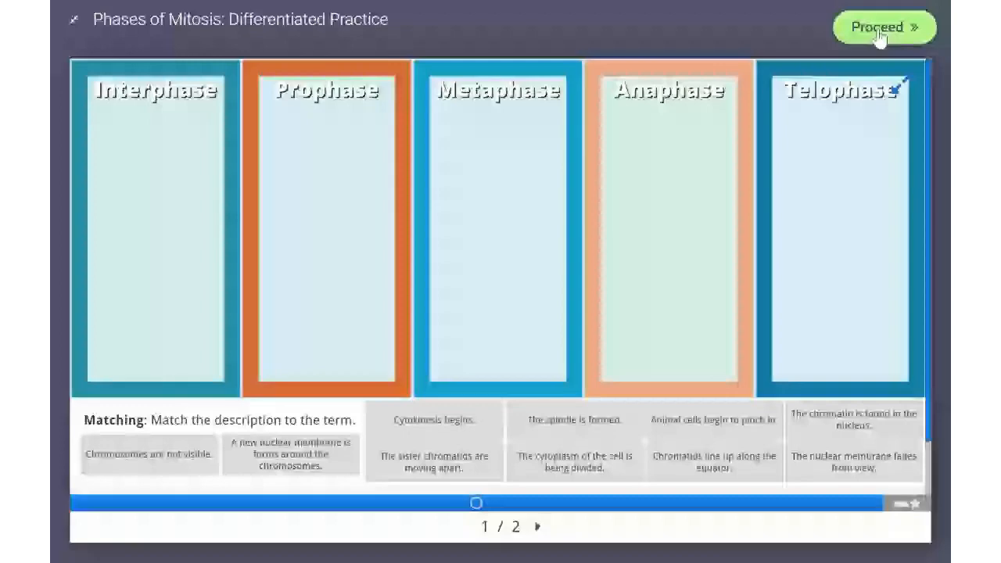
click(879, 31)
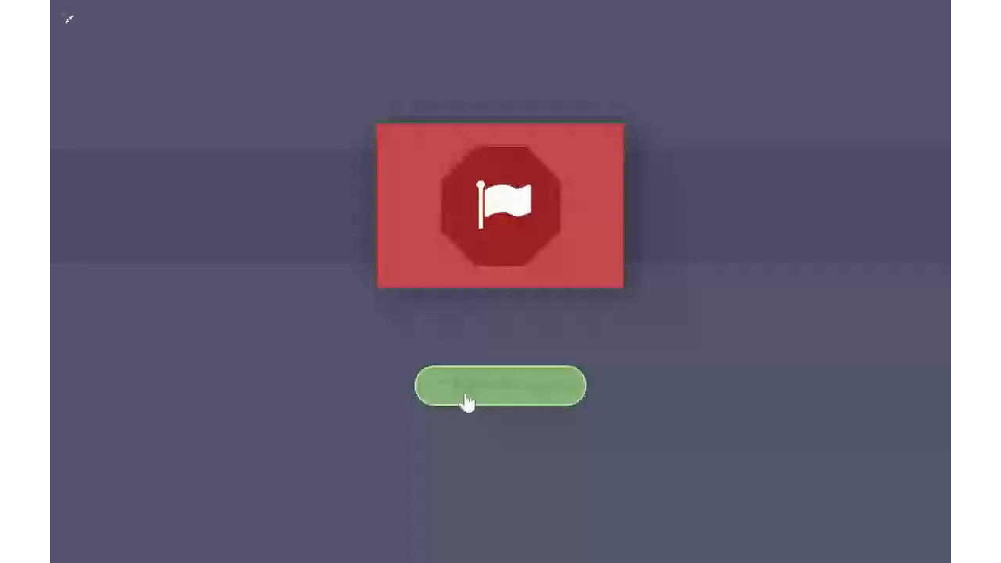
Leave the full-screen activity, go back to the Science project, and exit its preview mode.
key(Escape)
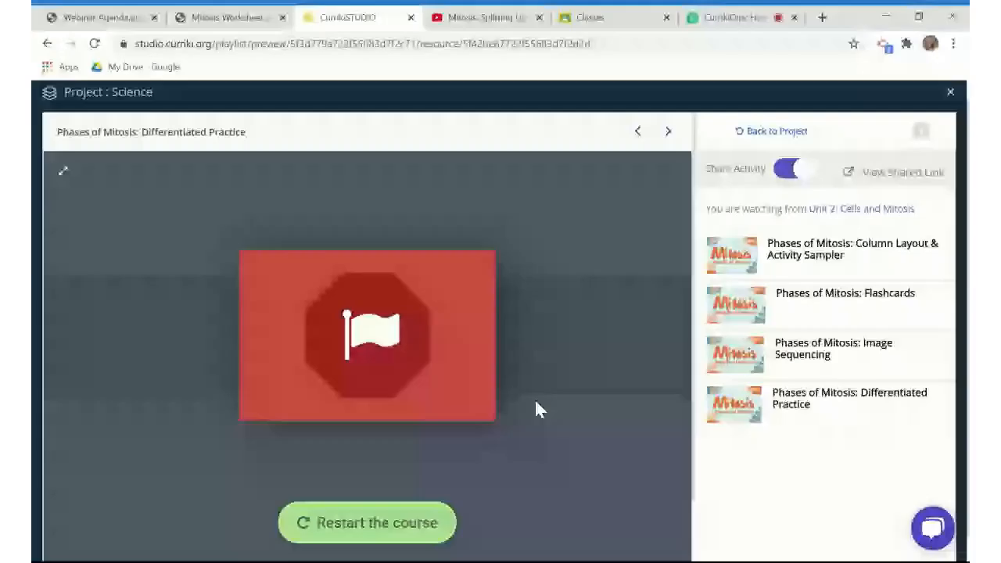
click(771, 132)
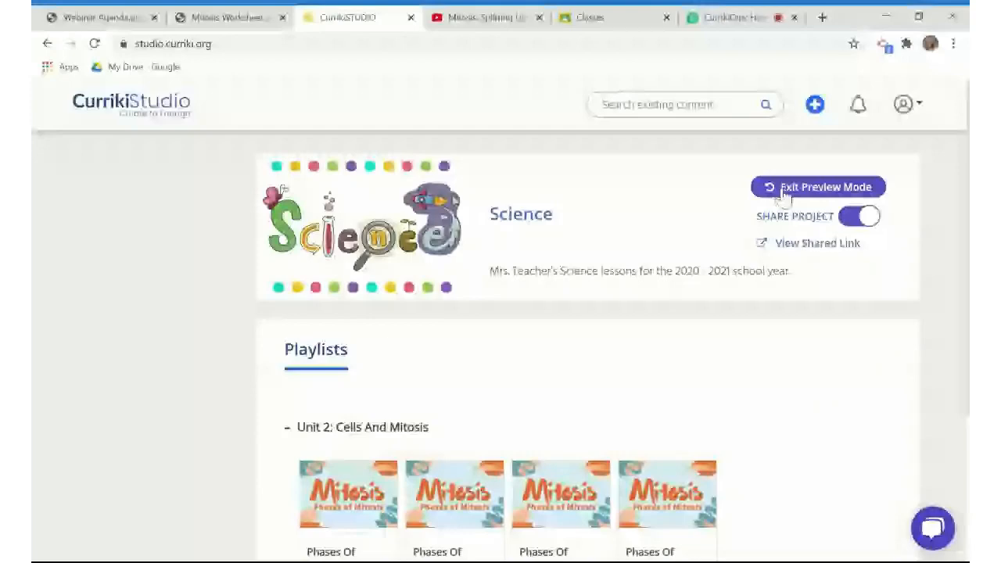
click(784, 189)
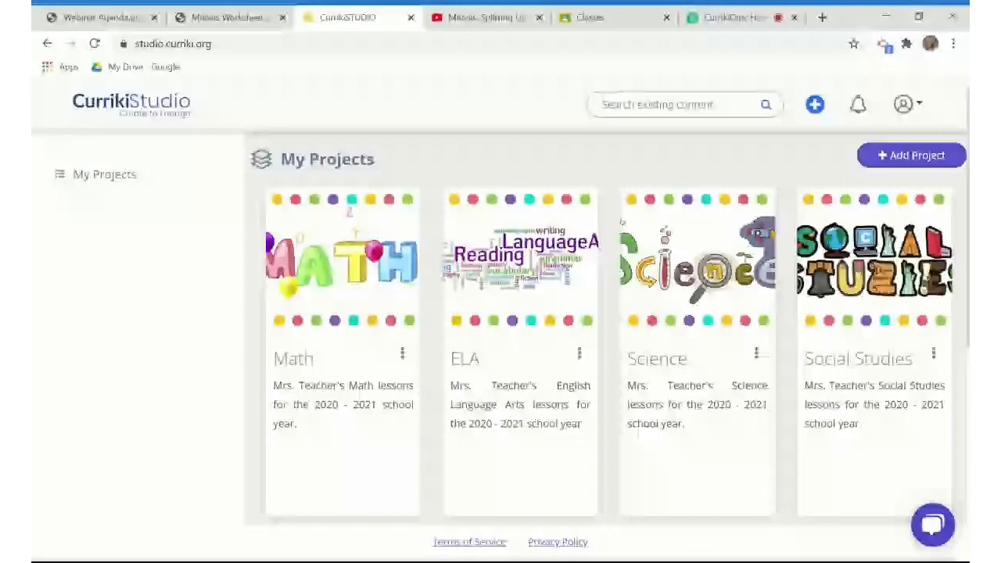
Publish the Science project to Google Classroom, logging in with Google and confirming the share.
mouse_move(692, 460)
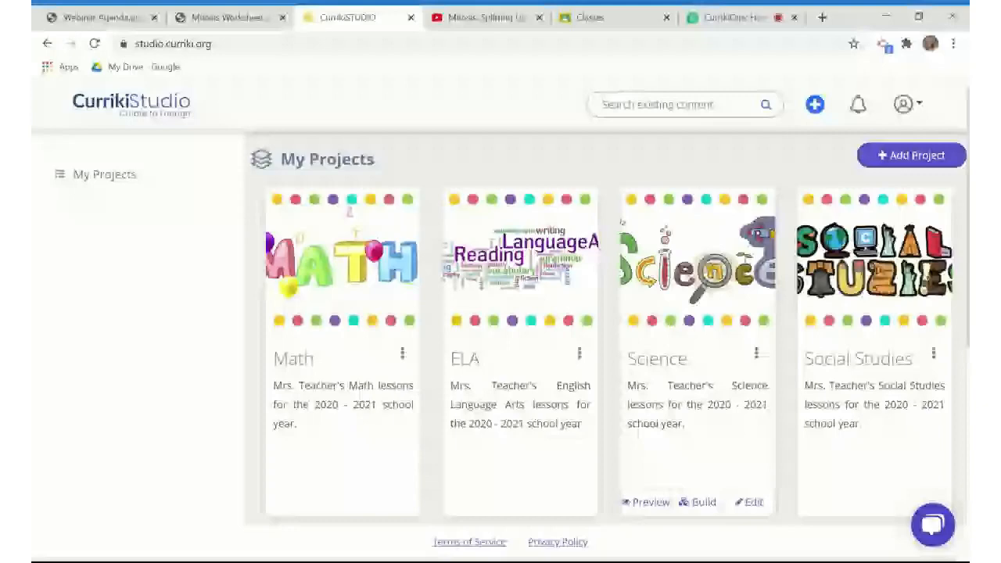
click(756, 355)
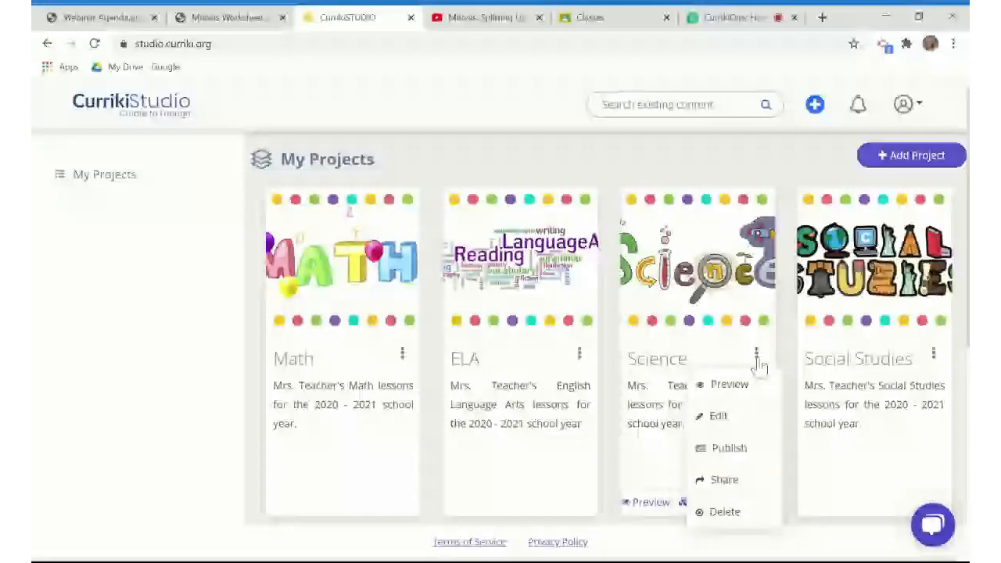
mouse_move(744, 451)
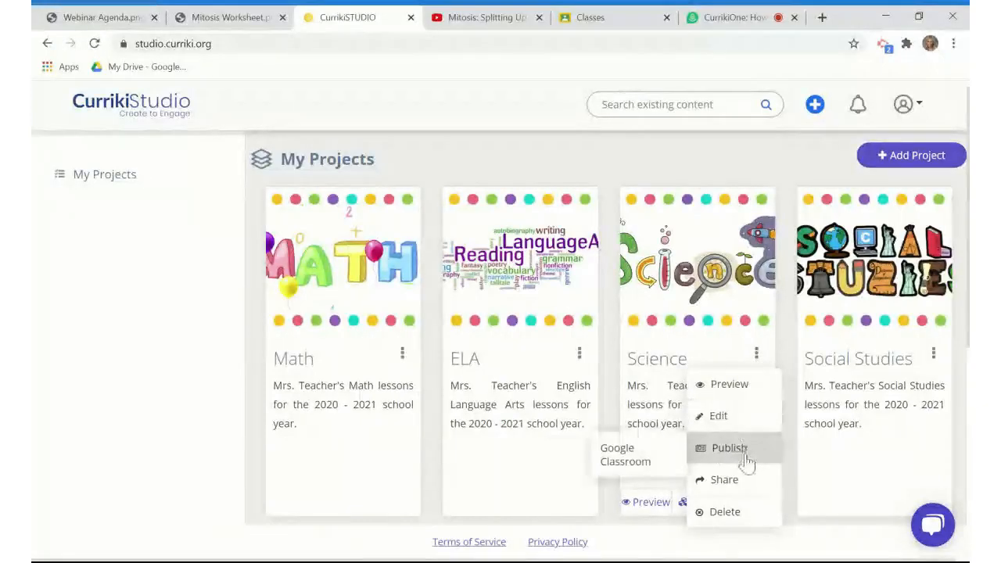
click(654, 467)
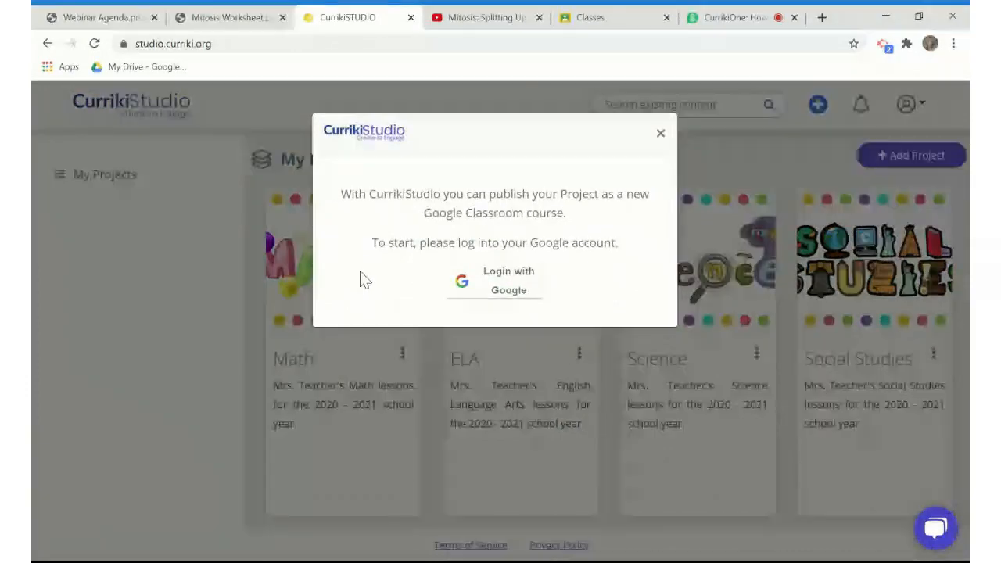
click(509, 287)
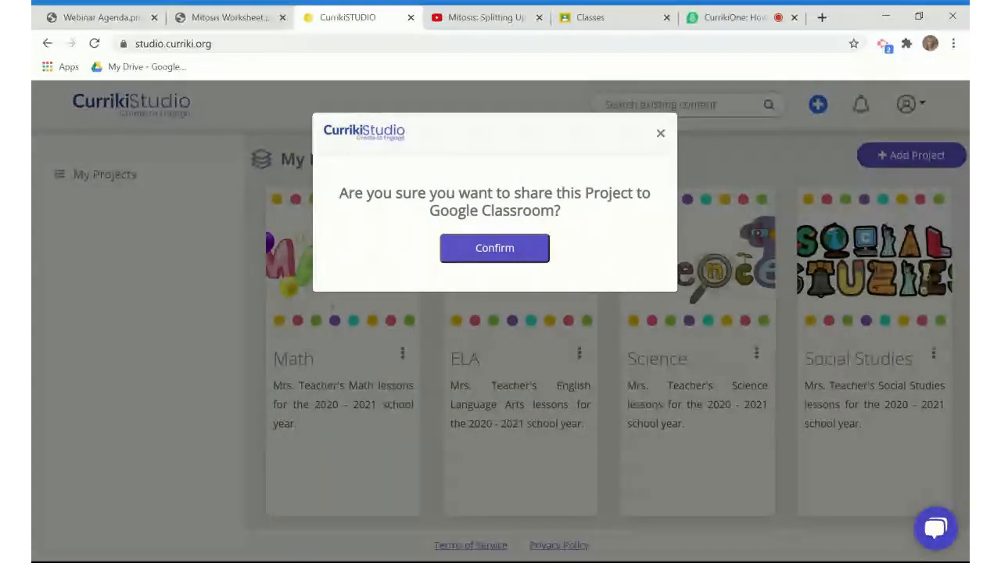
click(485, 257)
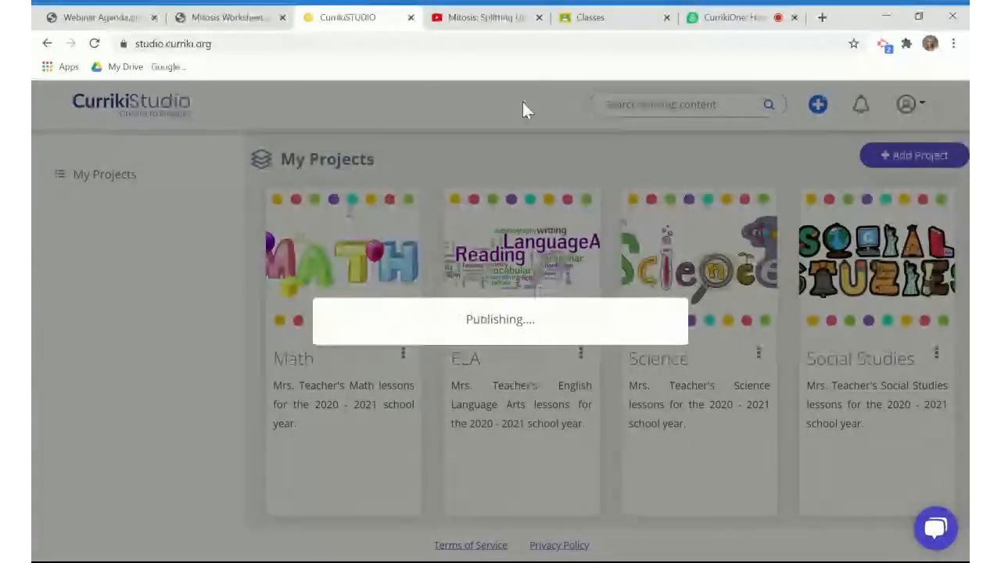
Switch to Google Classroom and reload the class list to check for the published Science course.
click(592, 28)
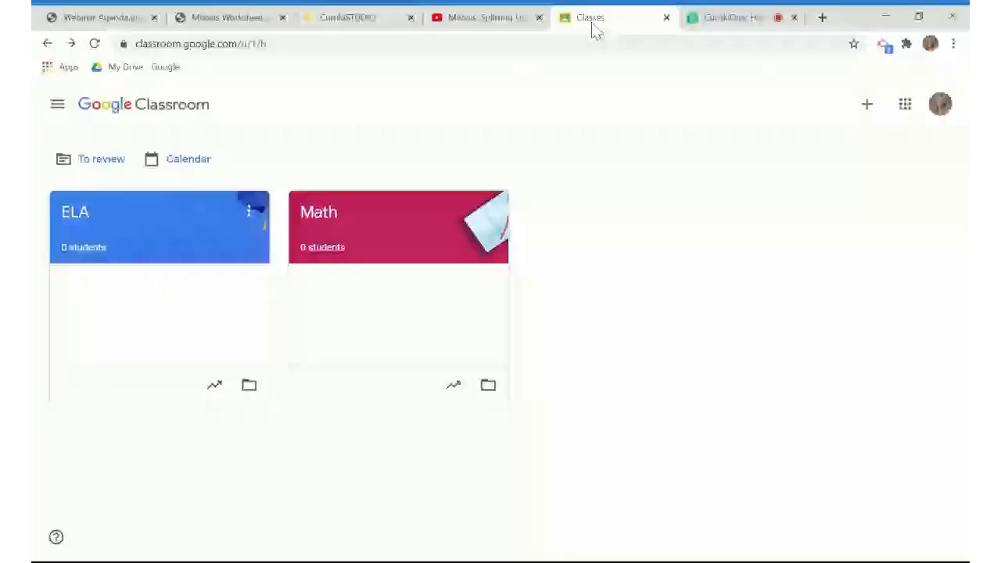
click(94, 44)
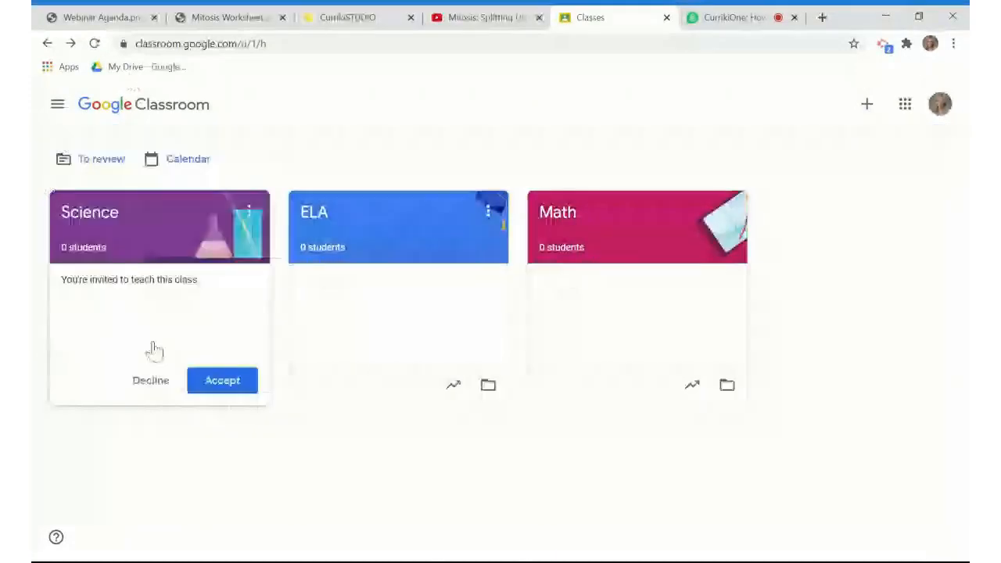
Accept the invitation to teach the Science class, acknowledging the notice that Classroom is not being used at a school with students.
click(216, 385)
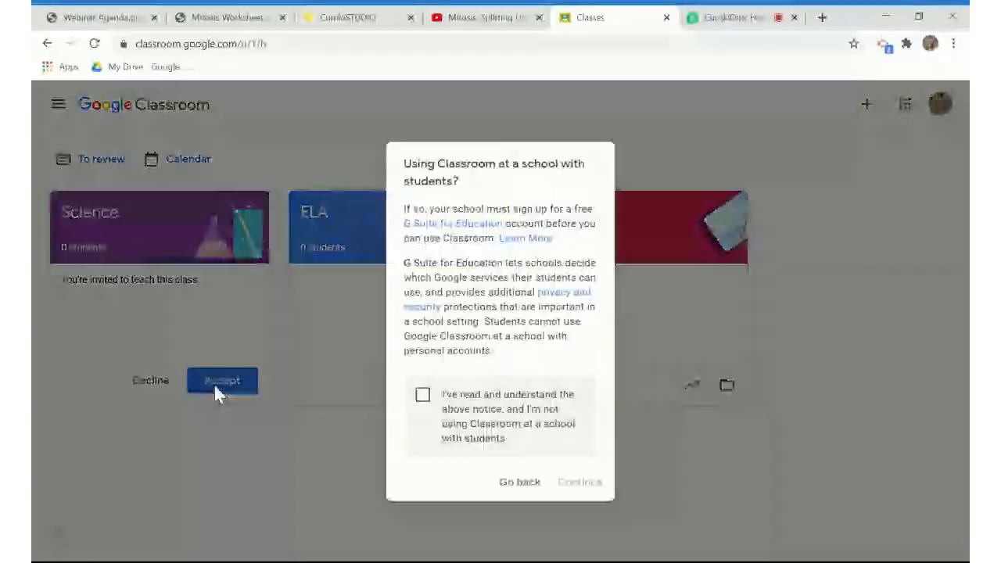
click(423, 395)
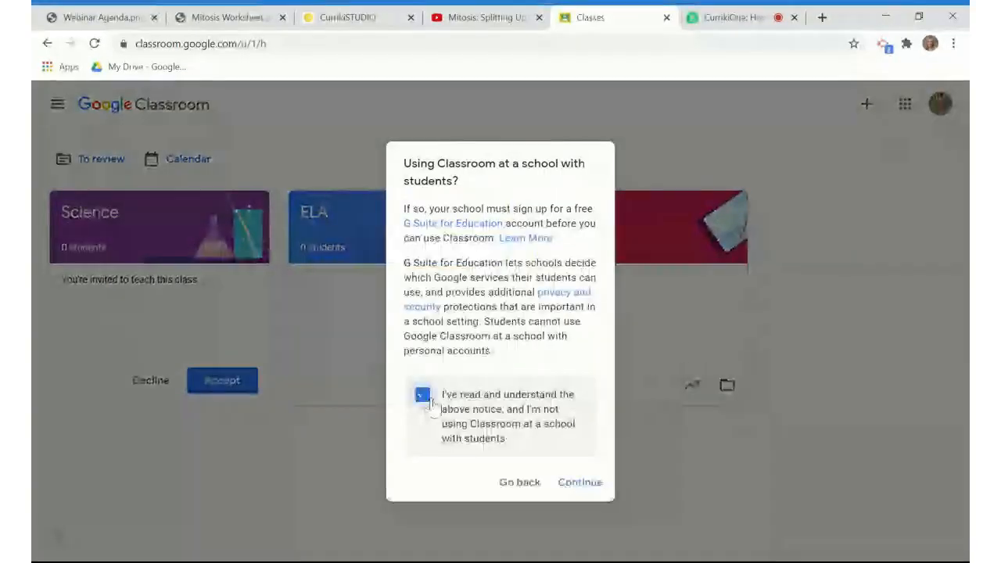
click(579, 487)
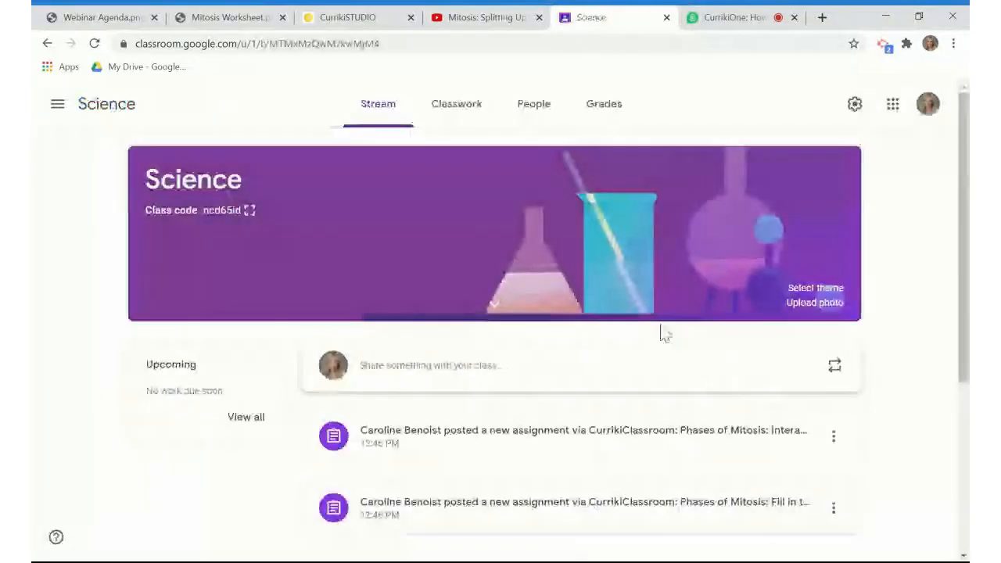
Review the assignments in the Science stream and open the CurrikiSTUDIO activity attached to the Phases of Mitosis: Flashcards instructions.
scroll(663, 333, down, 3)
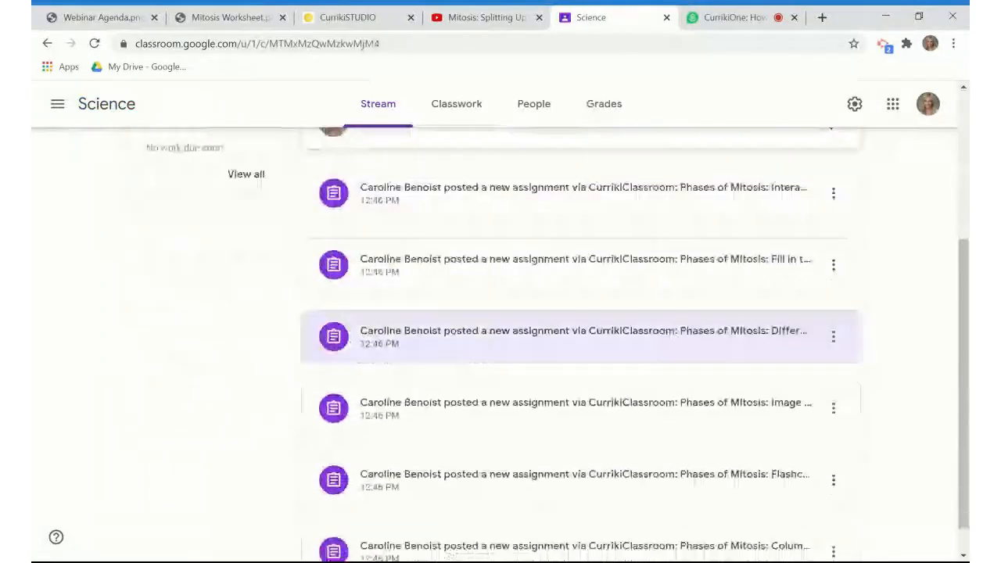
scroll(635, 319, up, 1)
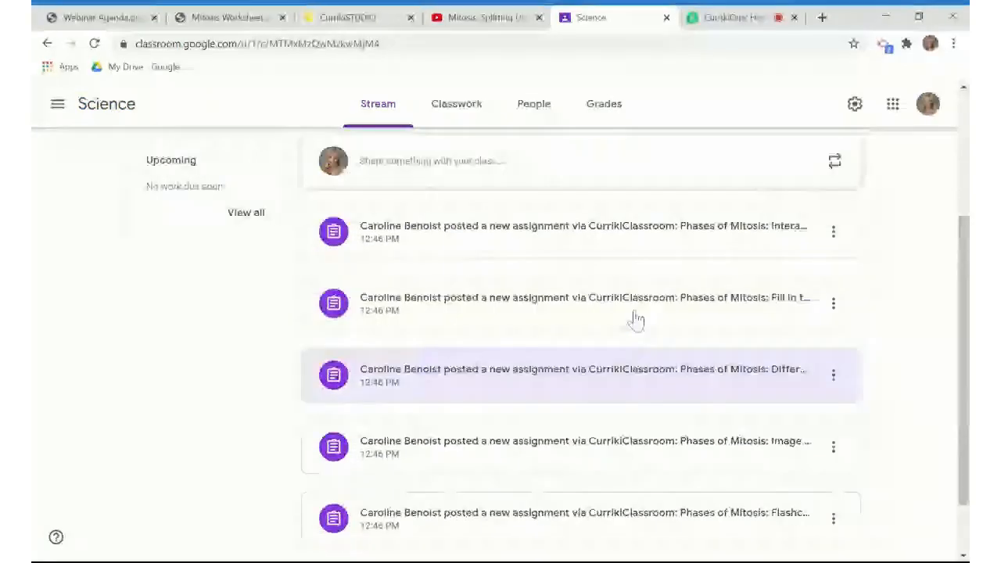
scroll(551, 449, down, 1)
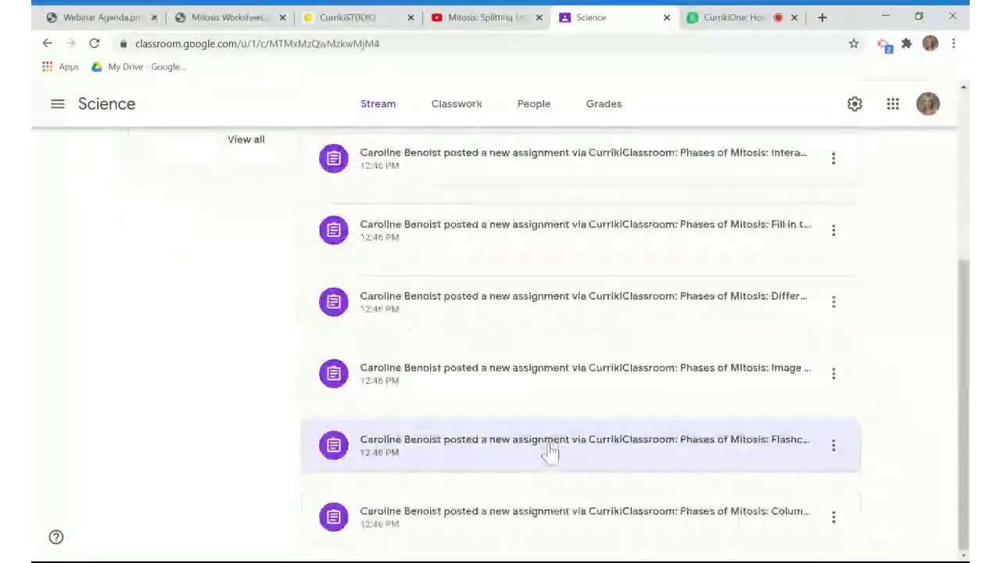
click(550, 449)
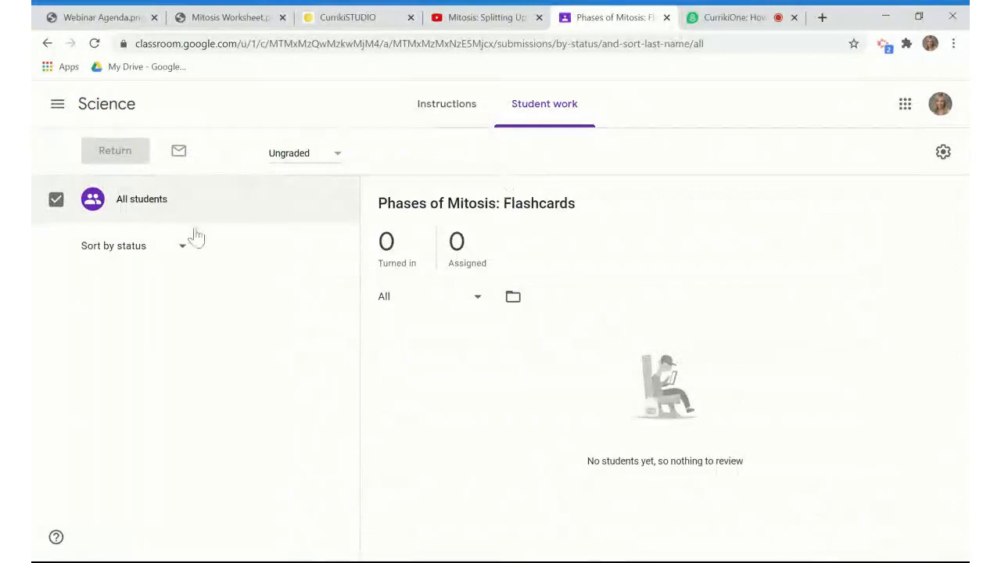
click(443, 105)
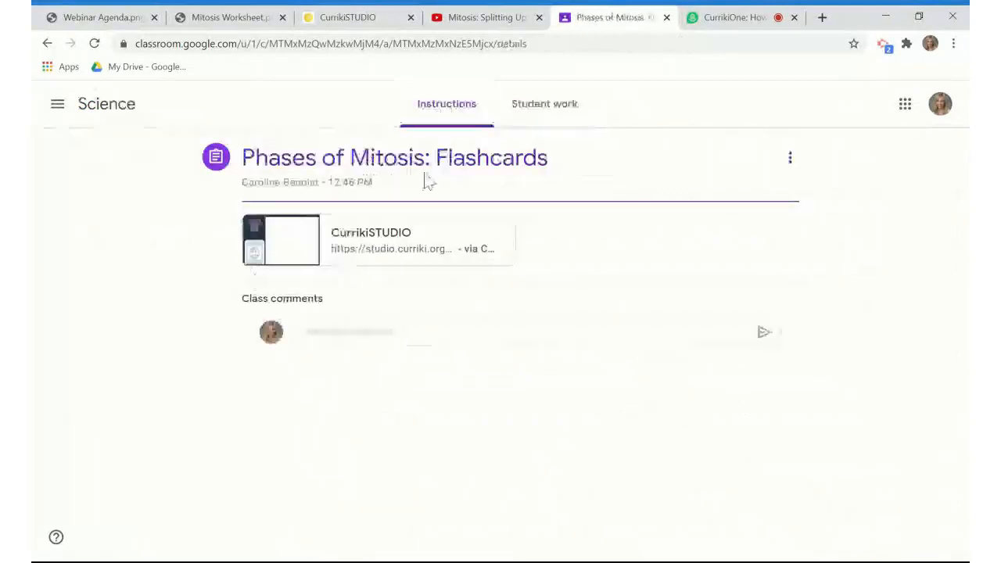
click(283, 252)
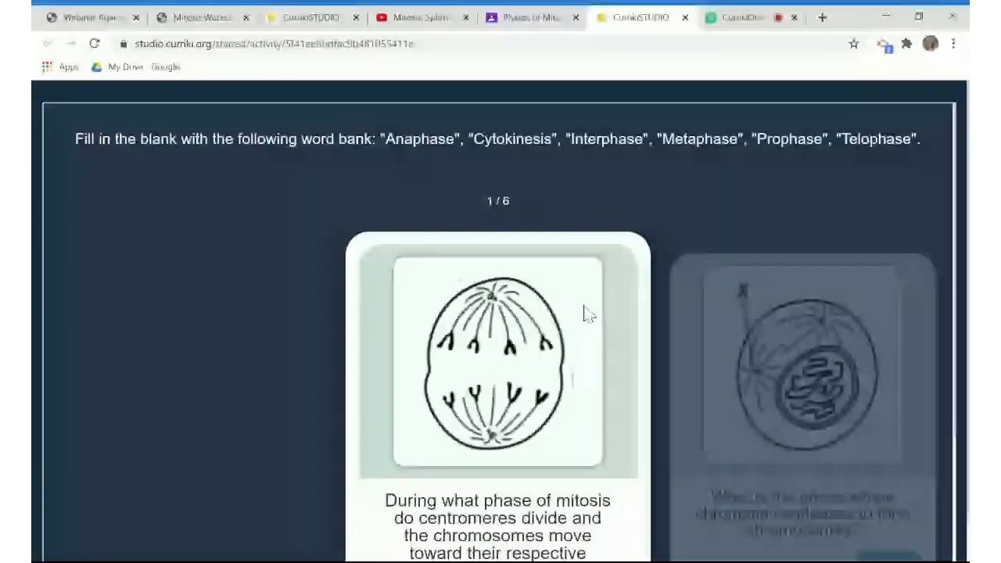
Look through the mitosis flashcards in the shared activity, moving on to the last card about the cell preparing to divide.
scroll(600, 354, down, 1)
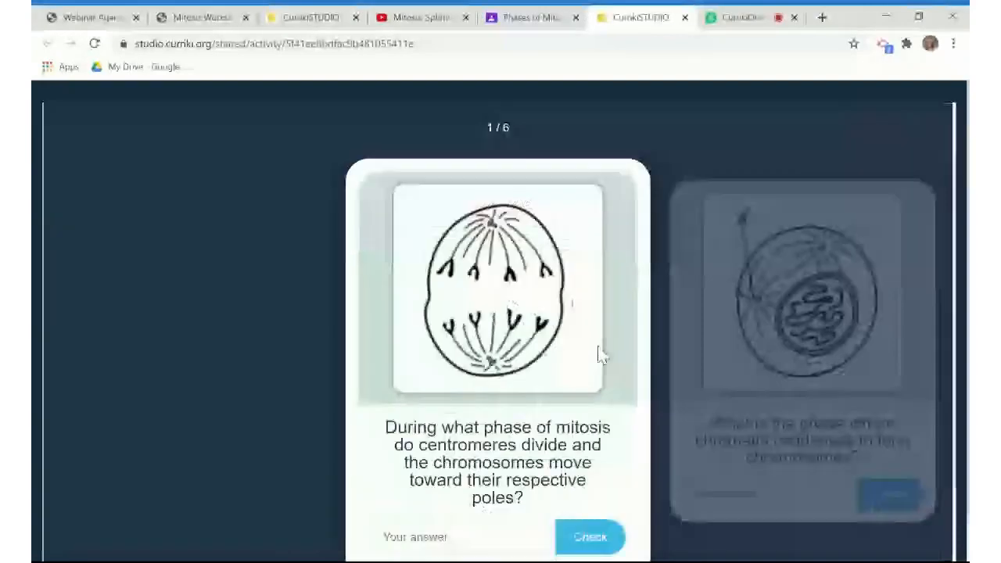
scroll(600, 355, up, 1)
click(728, 400)
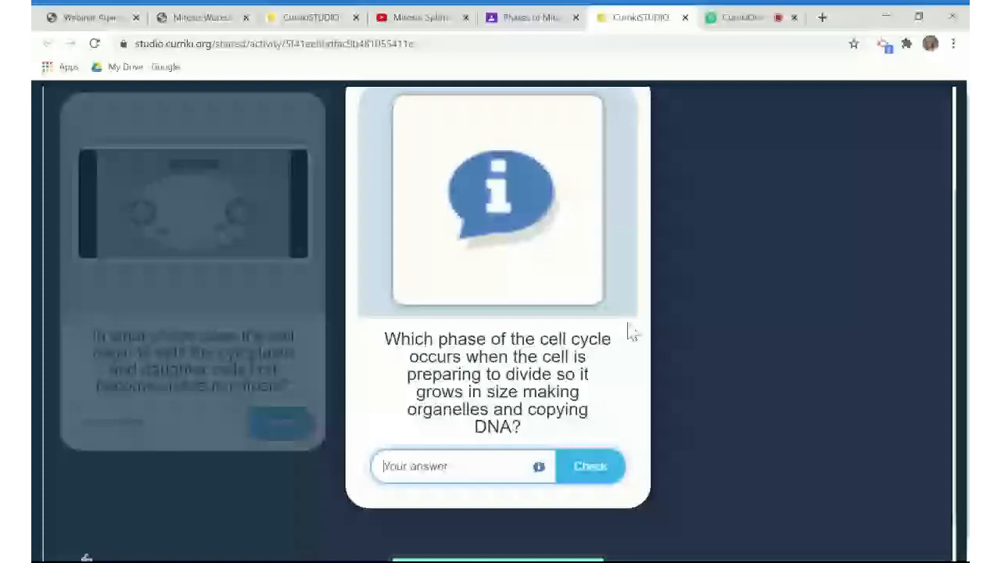
scroll(632, 332, up, 1)
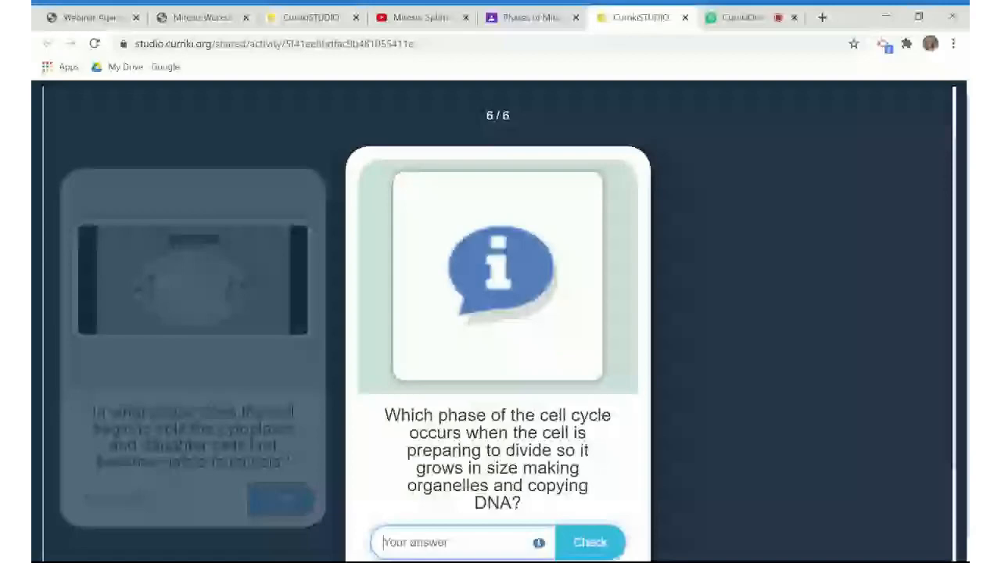